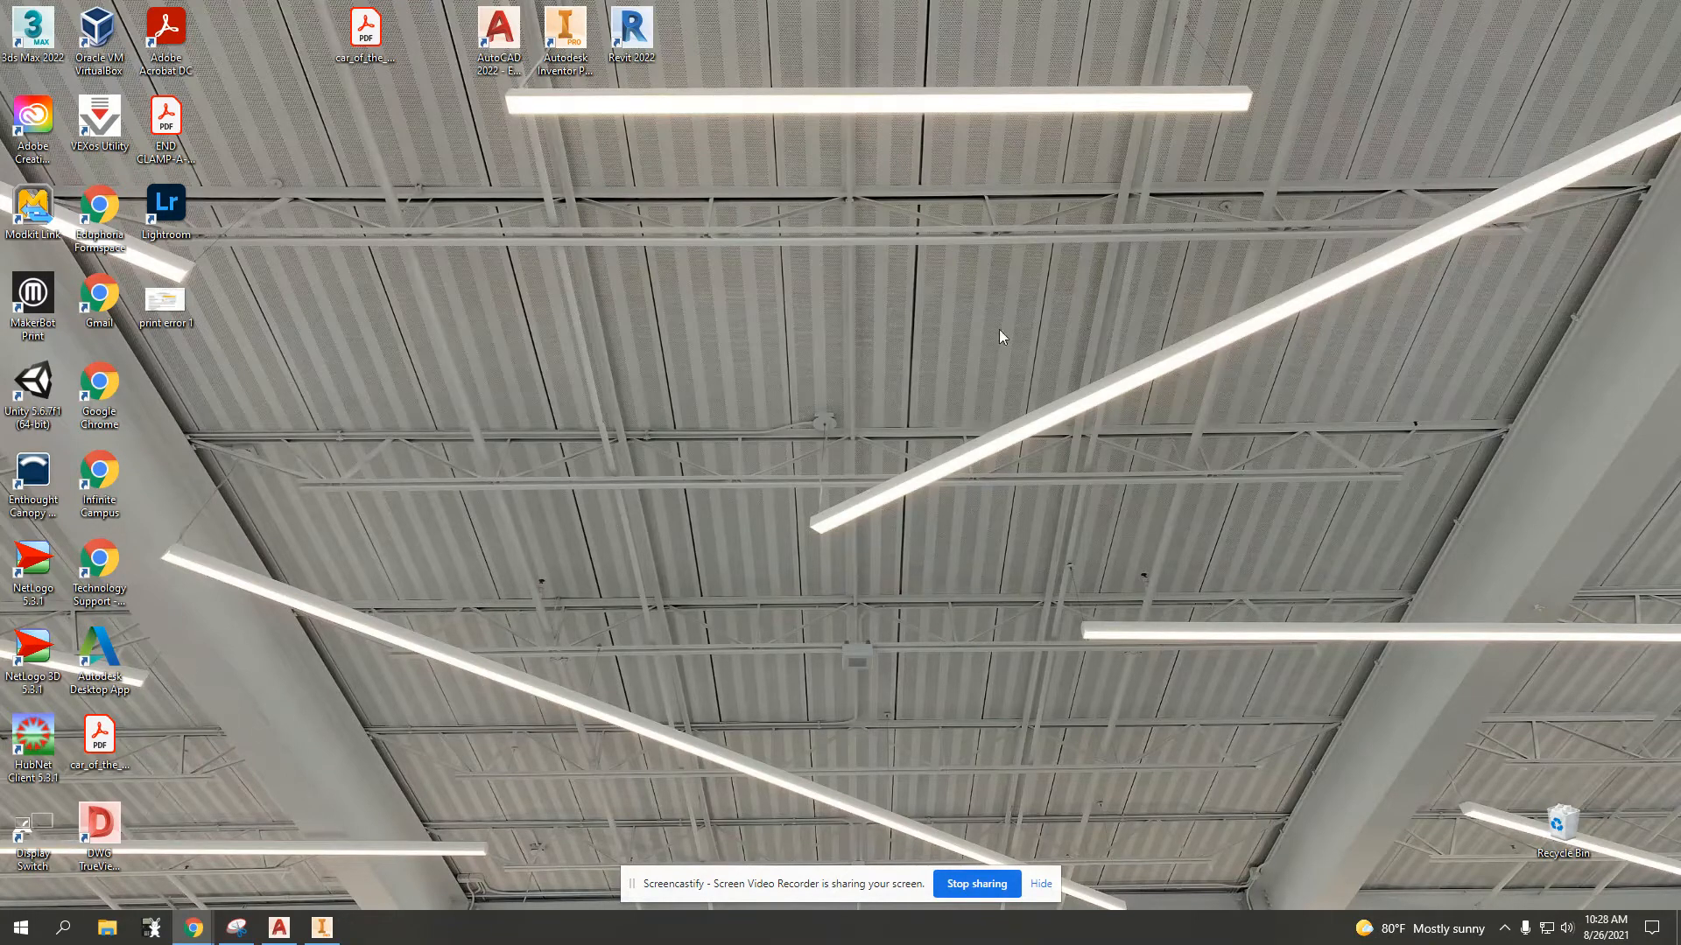
# Move the Autodesk Inventor Professional 2022 desktop shortcut beside the AutoCAD 2022 shortcut
pyautogui.moveTo(572, 41); pyautogui.dragTo(257, 429)
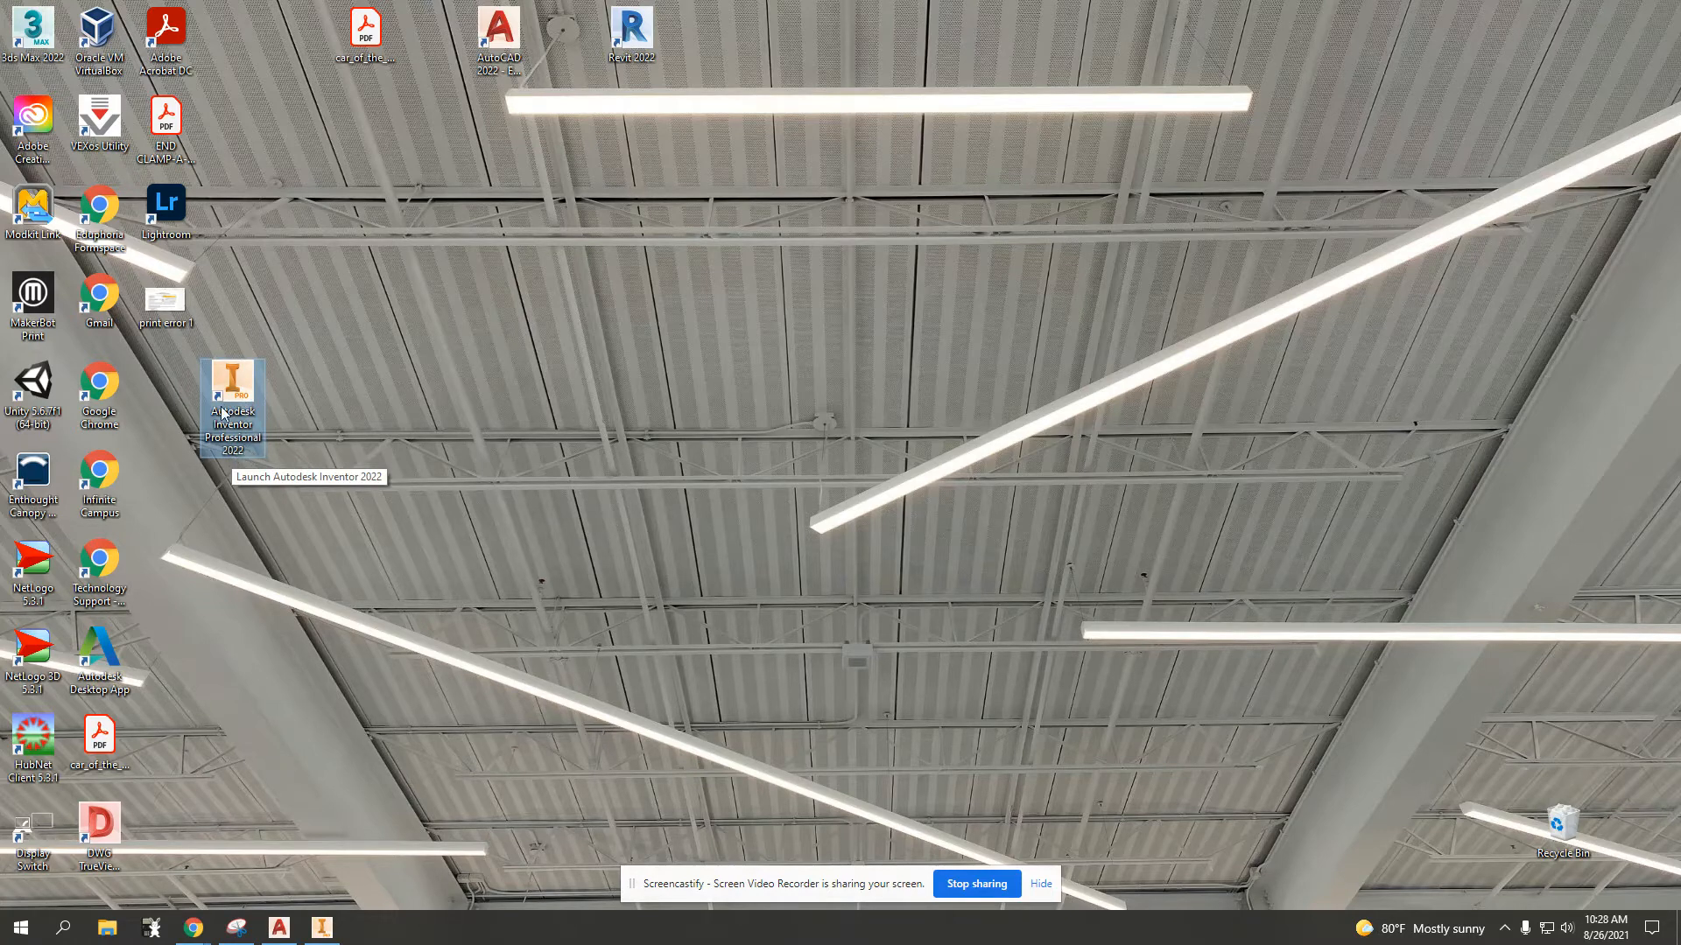
pyautogui.moveTo(238, 397); pyautogui.dragTo(431, 54)
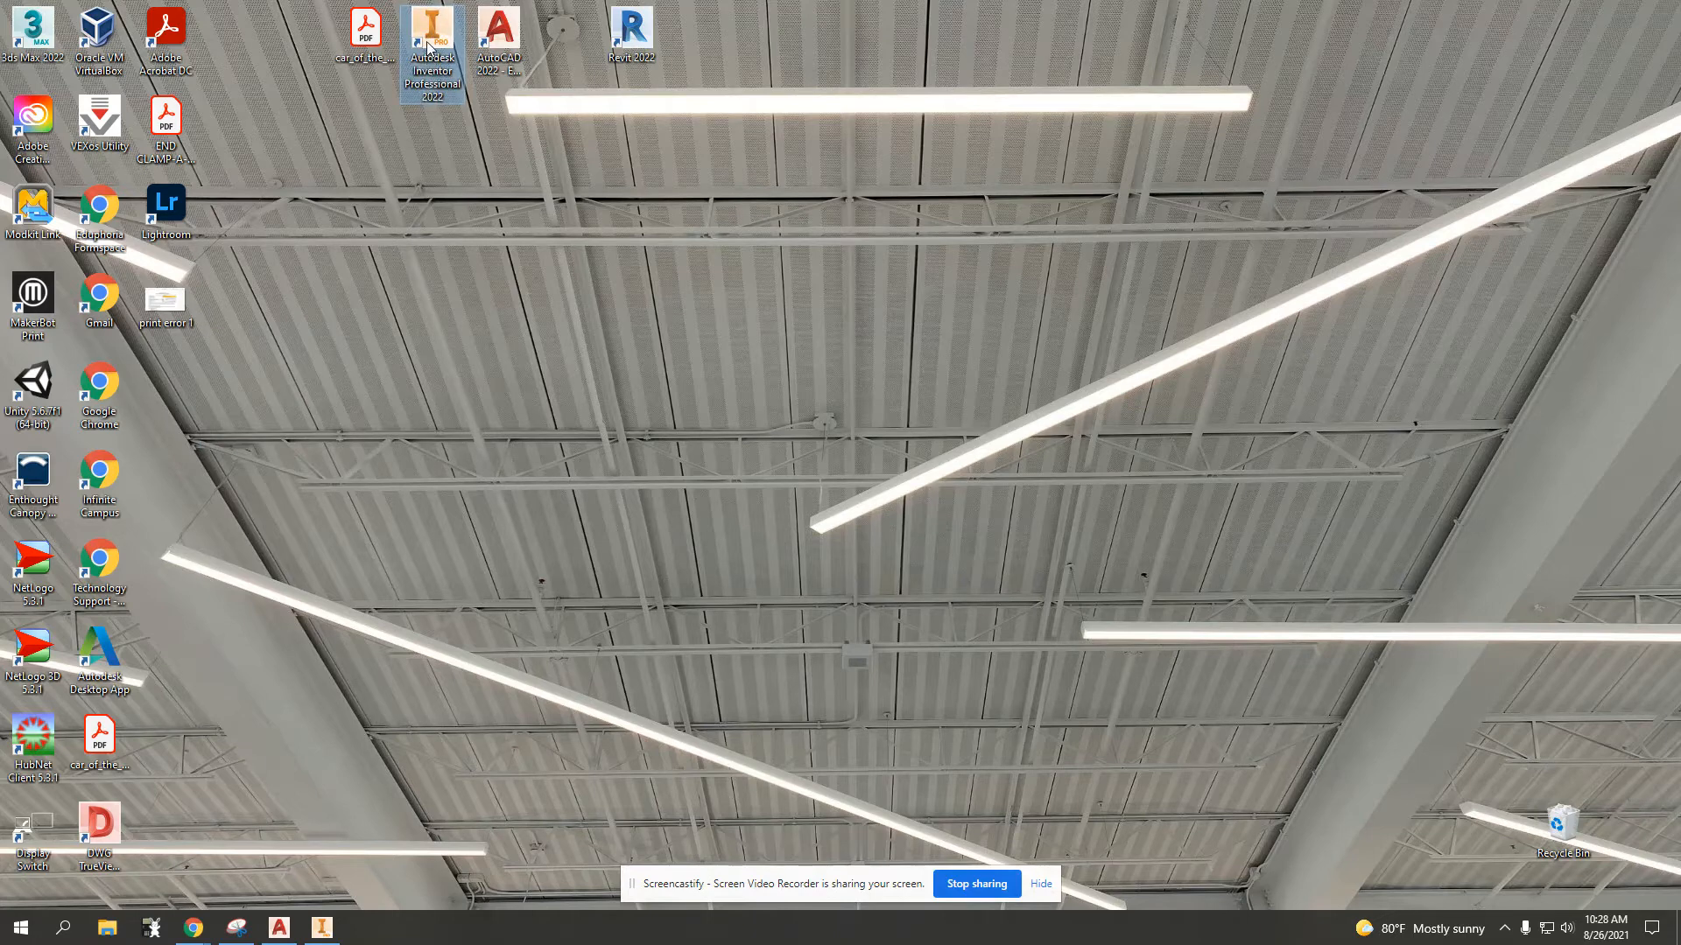
# Launch Autodesk Inventor Professional 2022 from its installed program group, and close this extra instance
pyautogui.click(22, 928)
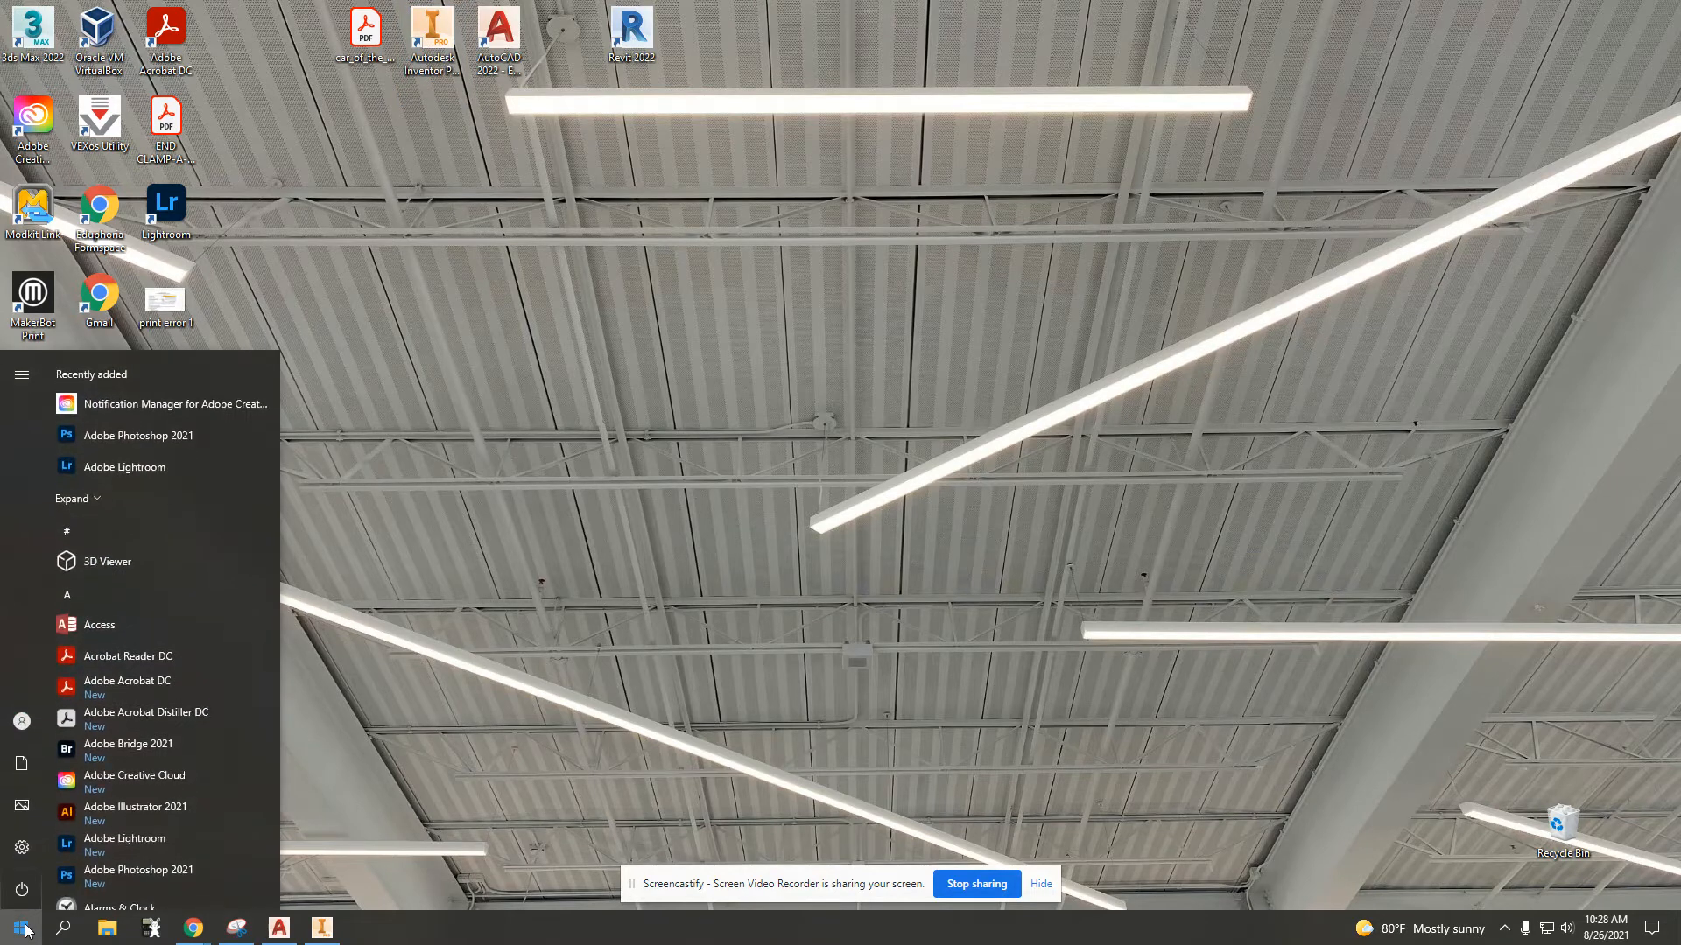
pyautogui.scroll(-3, 126, 504)
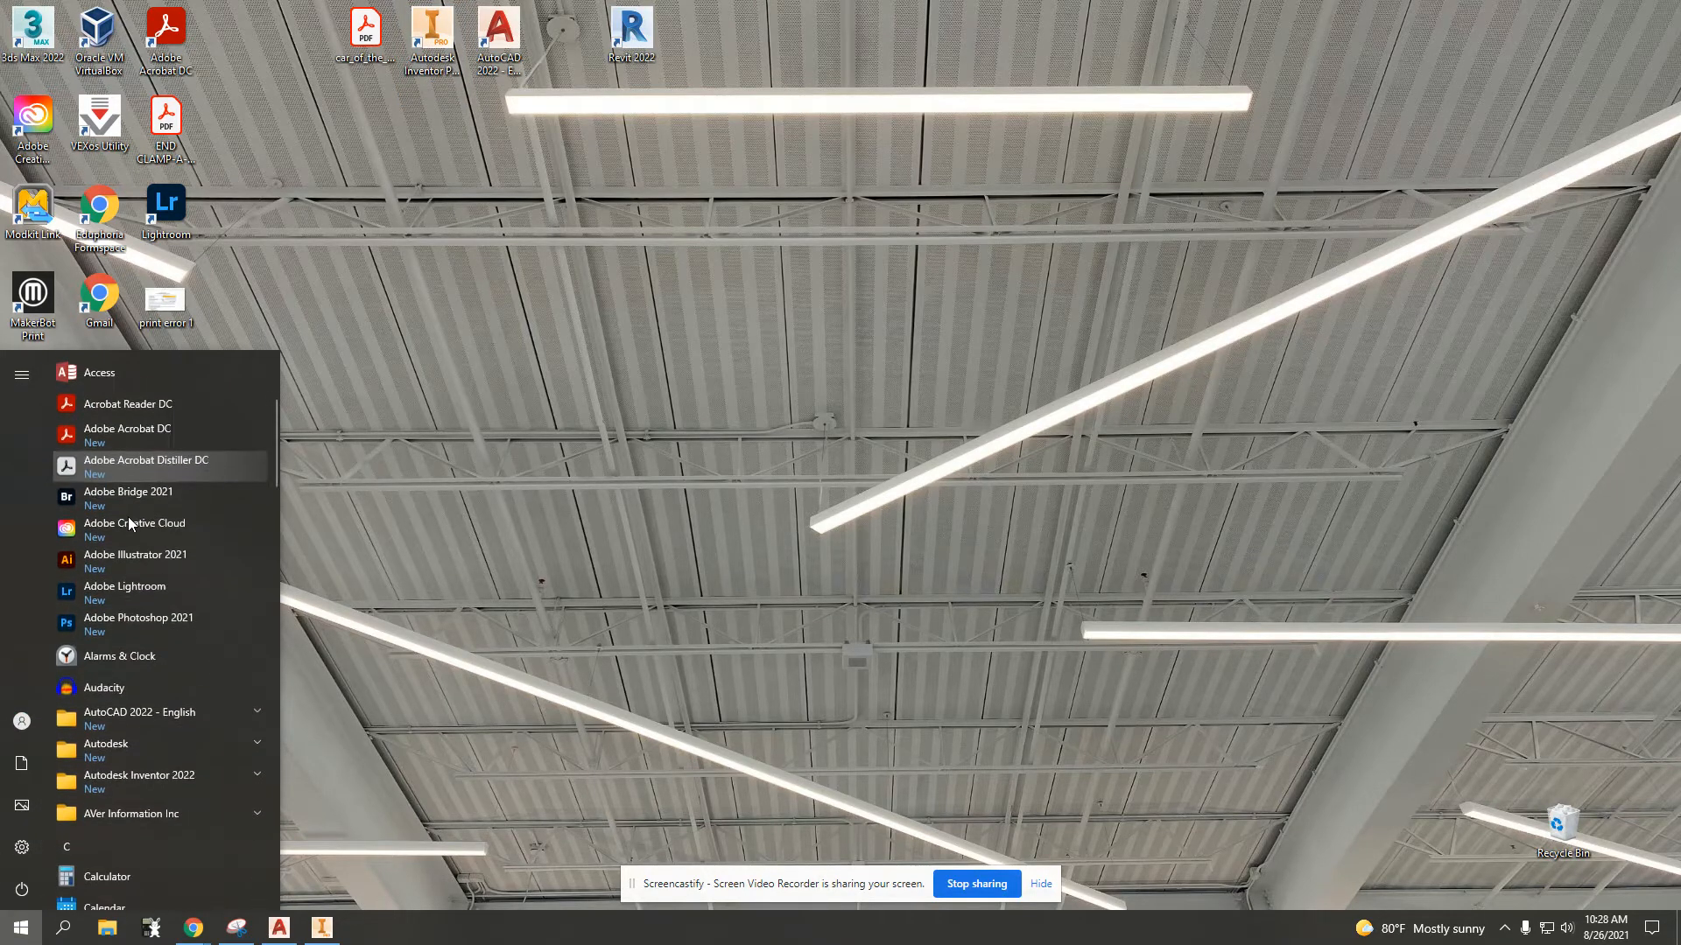
pyautogui.scroll(-3, 127, 518)
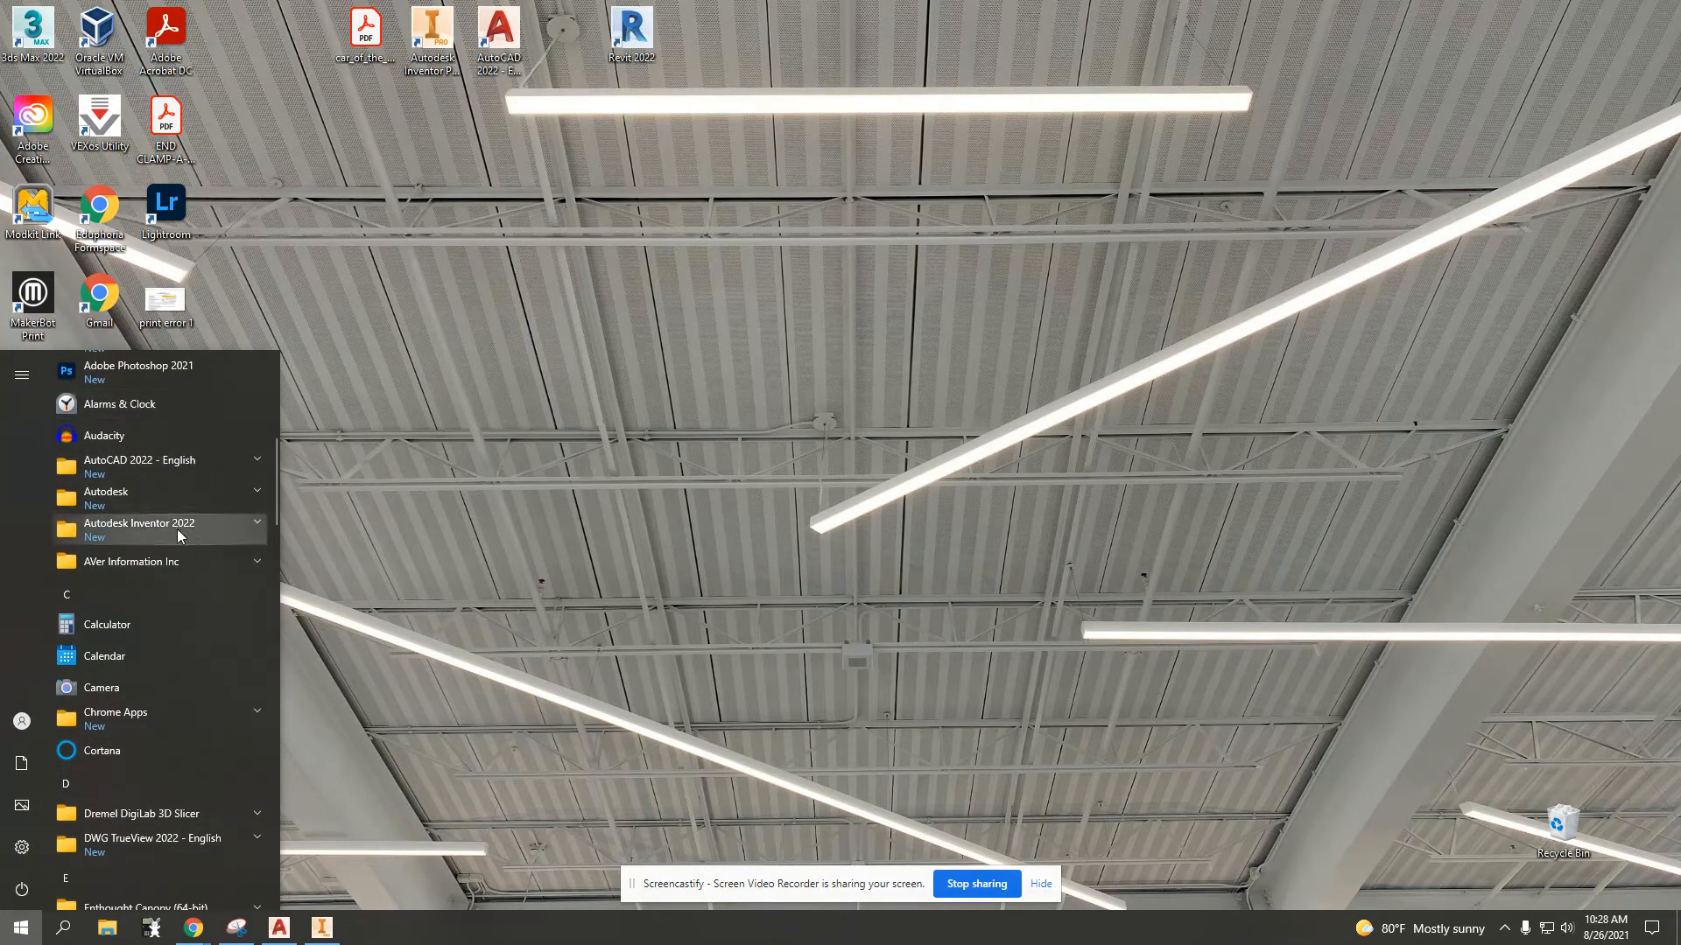
pyautogui.click(170, 529)
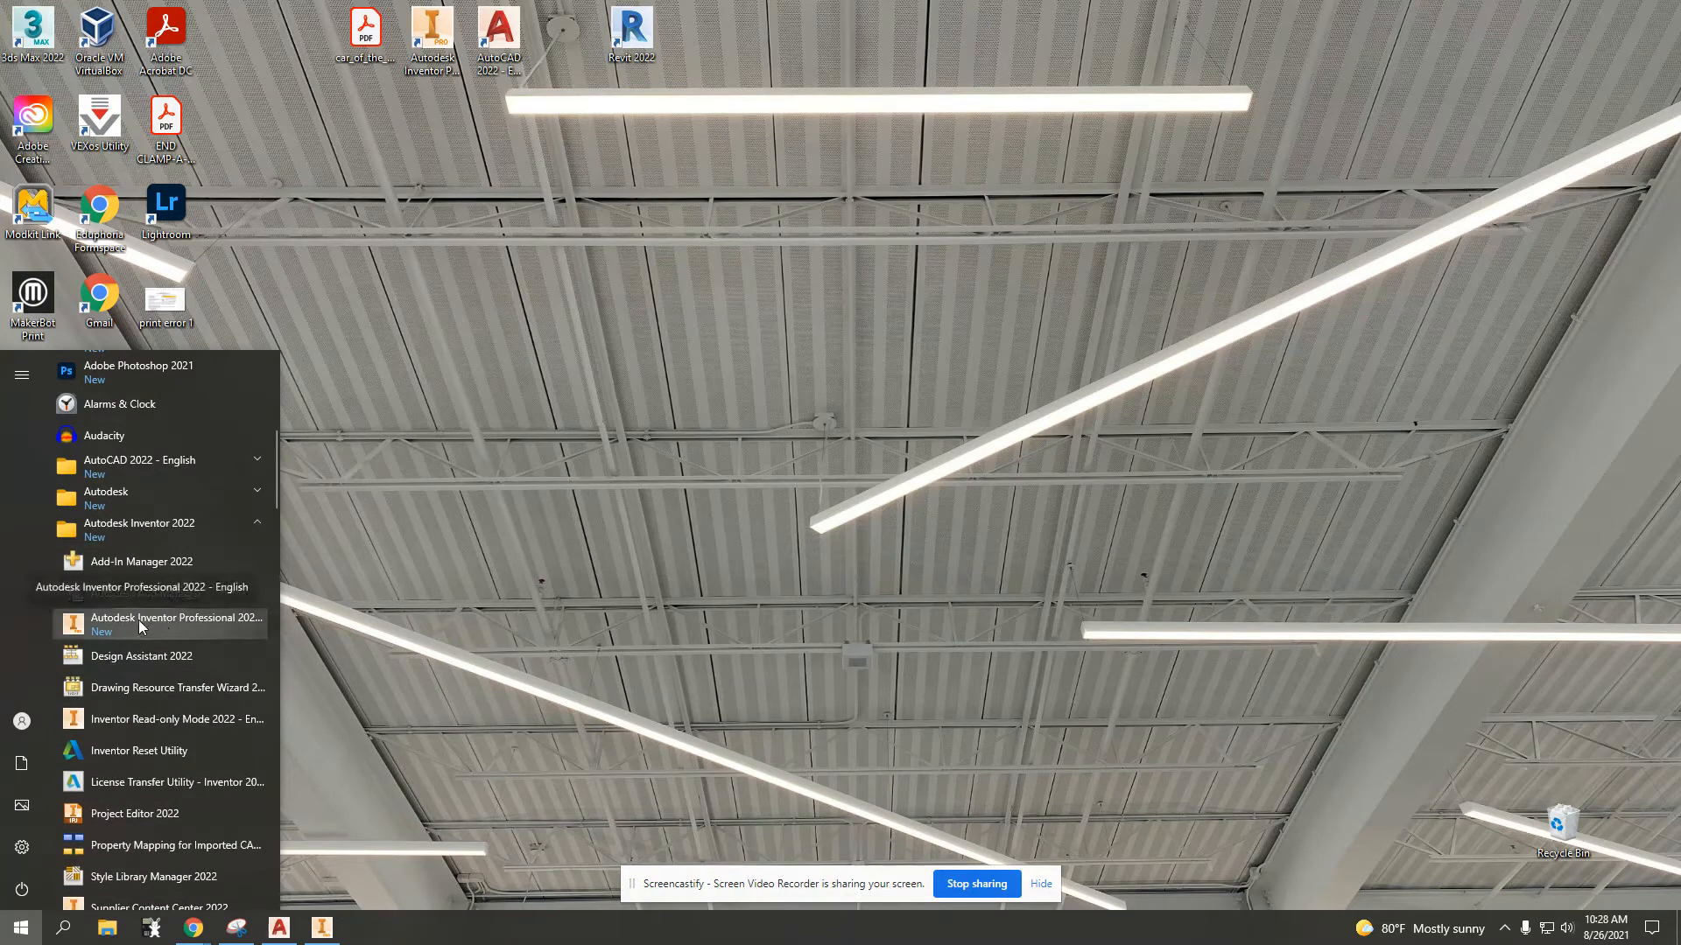
pyautogui.click(140, 623)
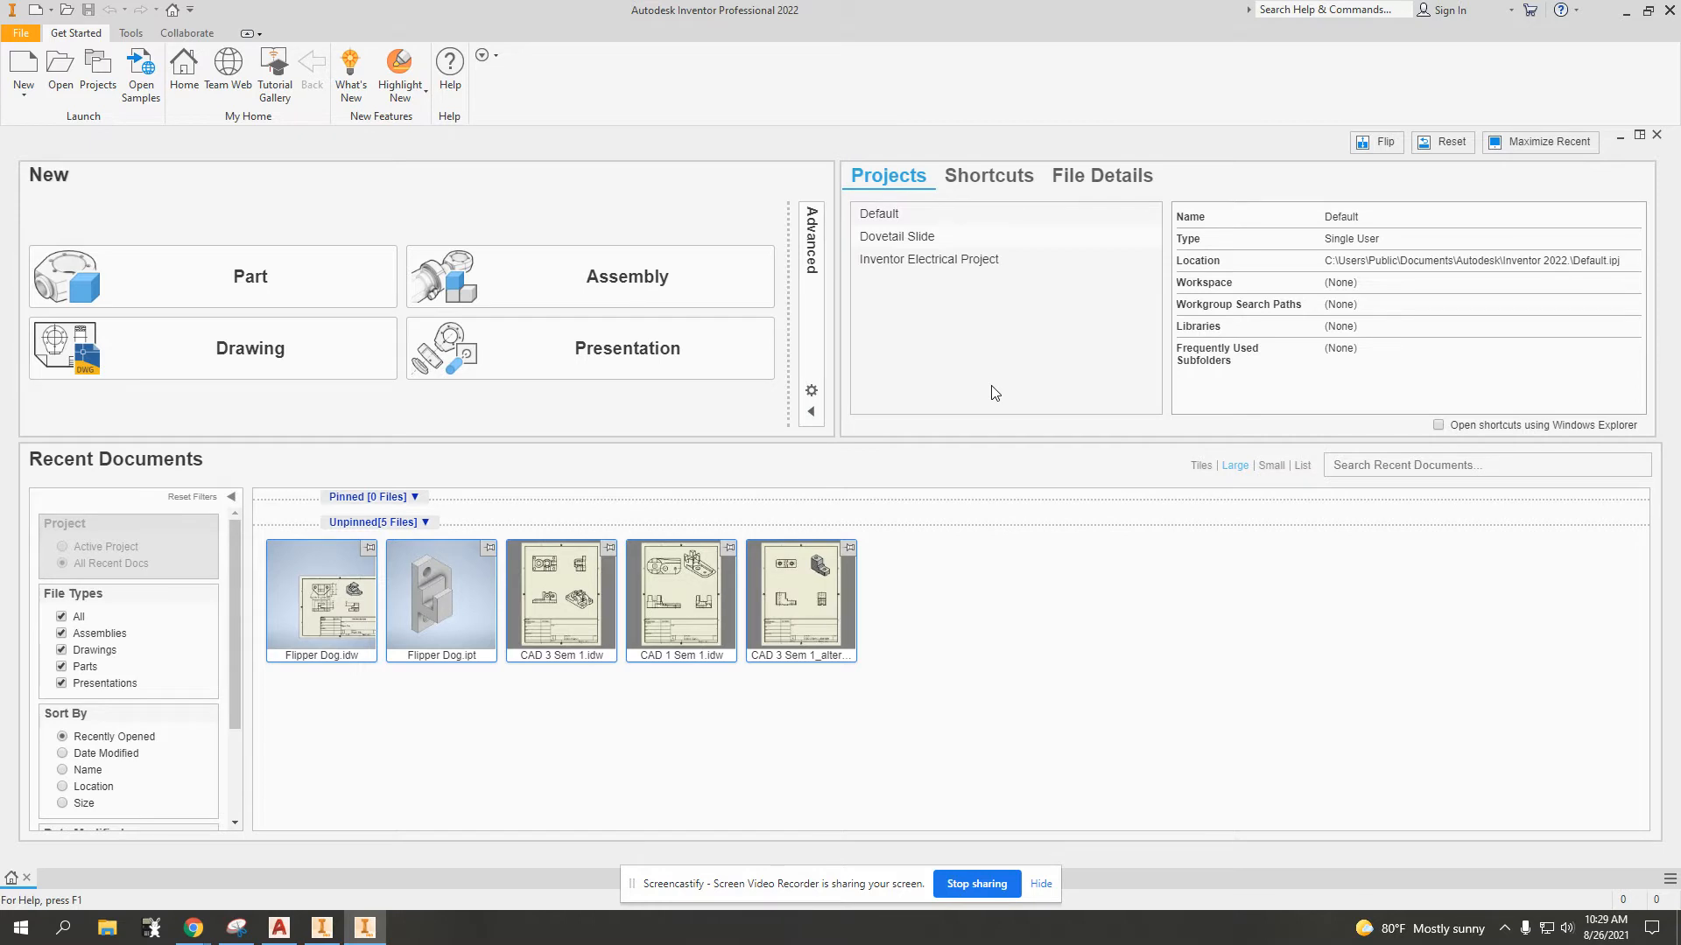
pyautogui.click(1672, 12)
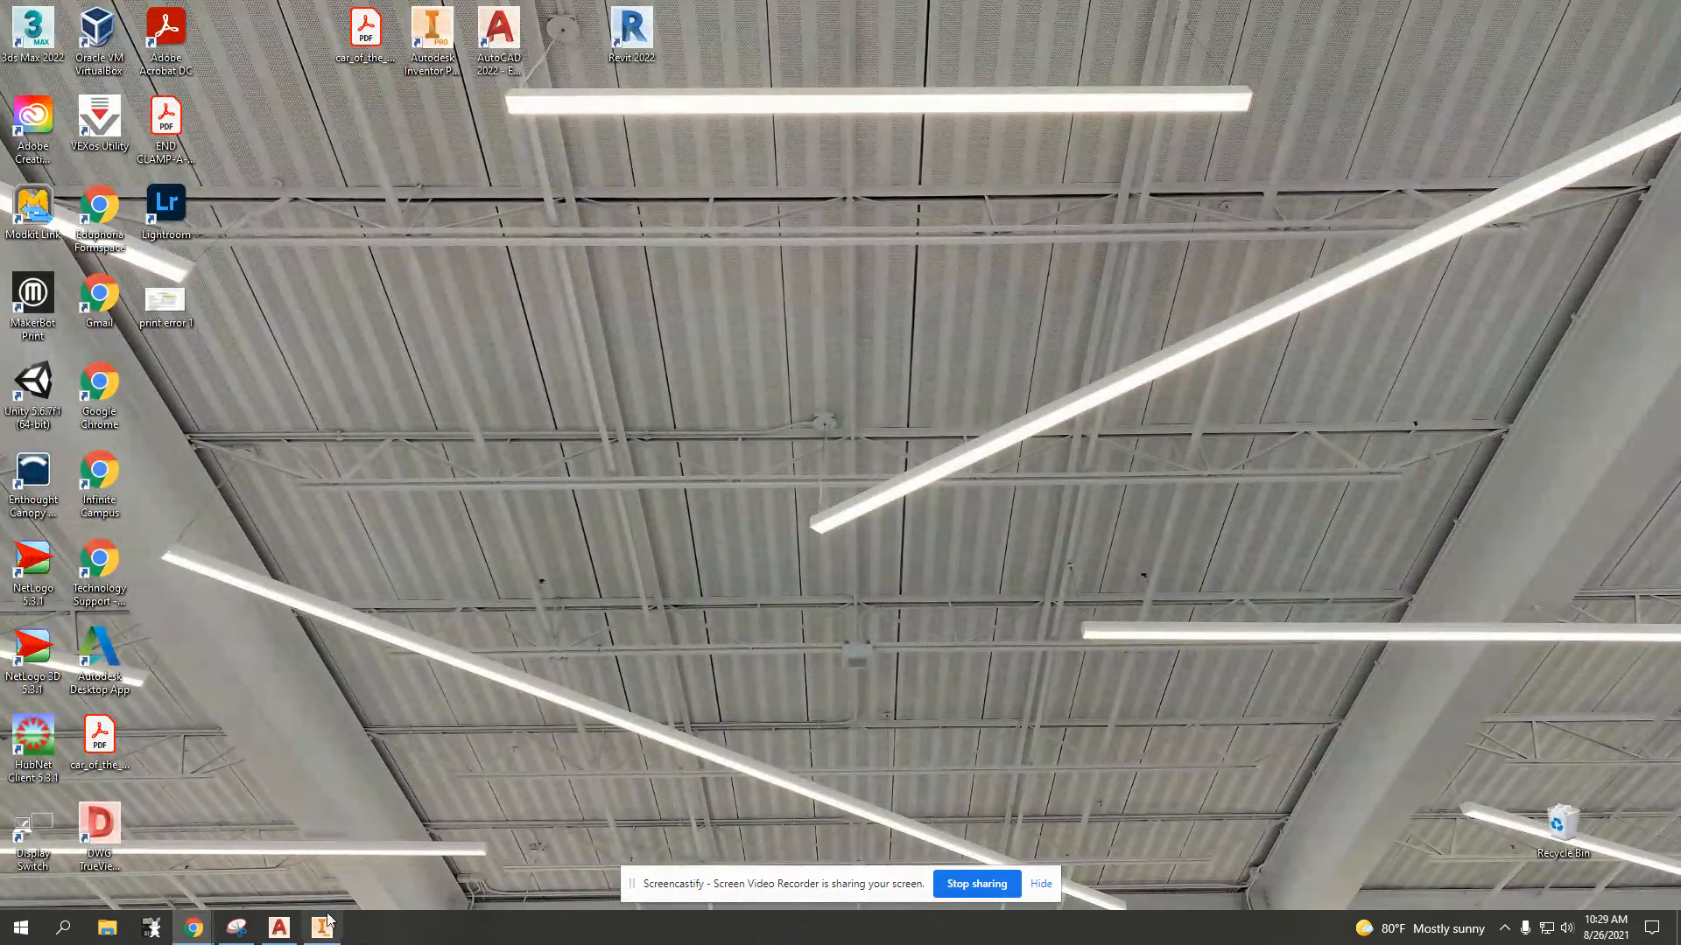
# Switch to the already running Inventor window and create a part from the English Standard (in).ipt template with project Default.ipj
pyautogui.click(324, 926)
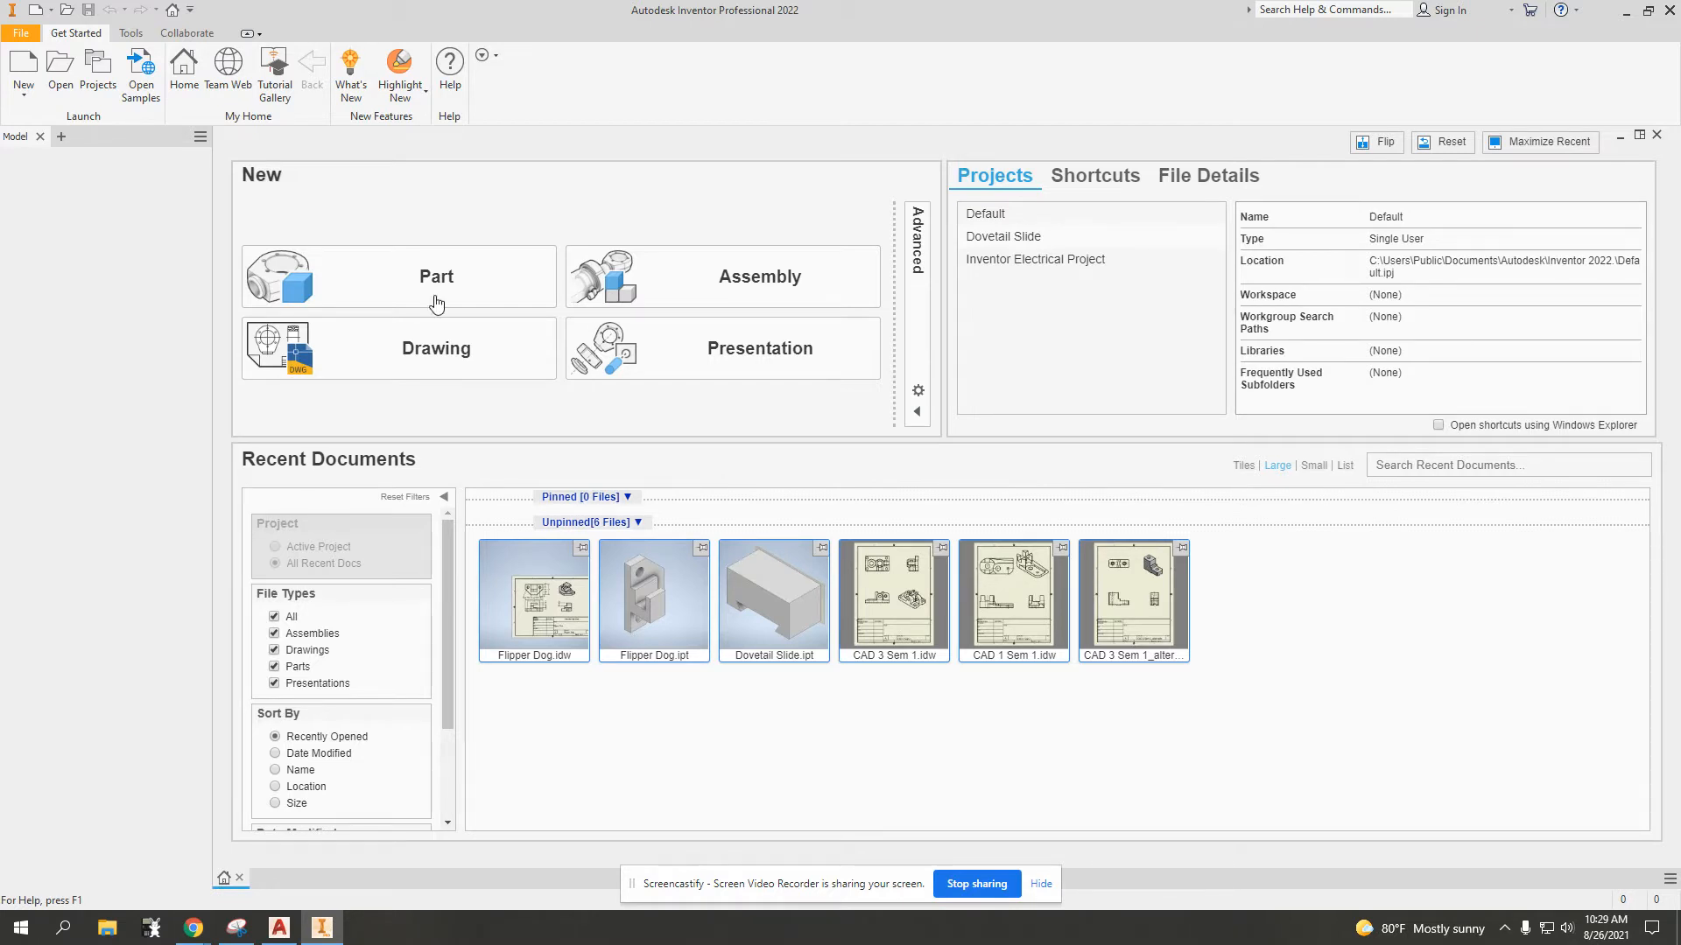
pyautogui.click(24, 70)
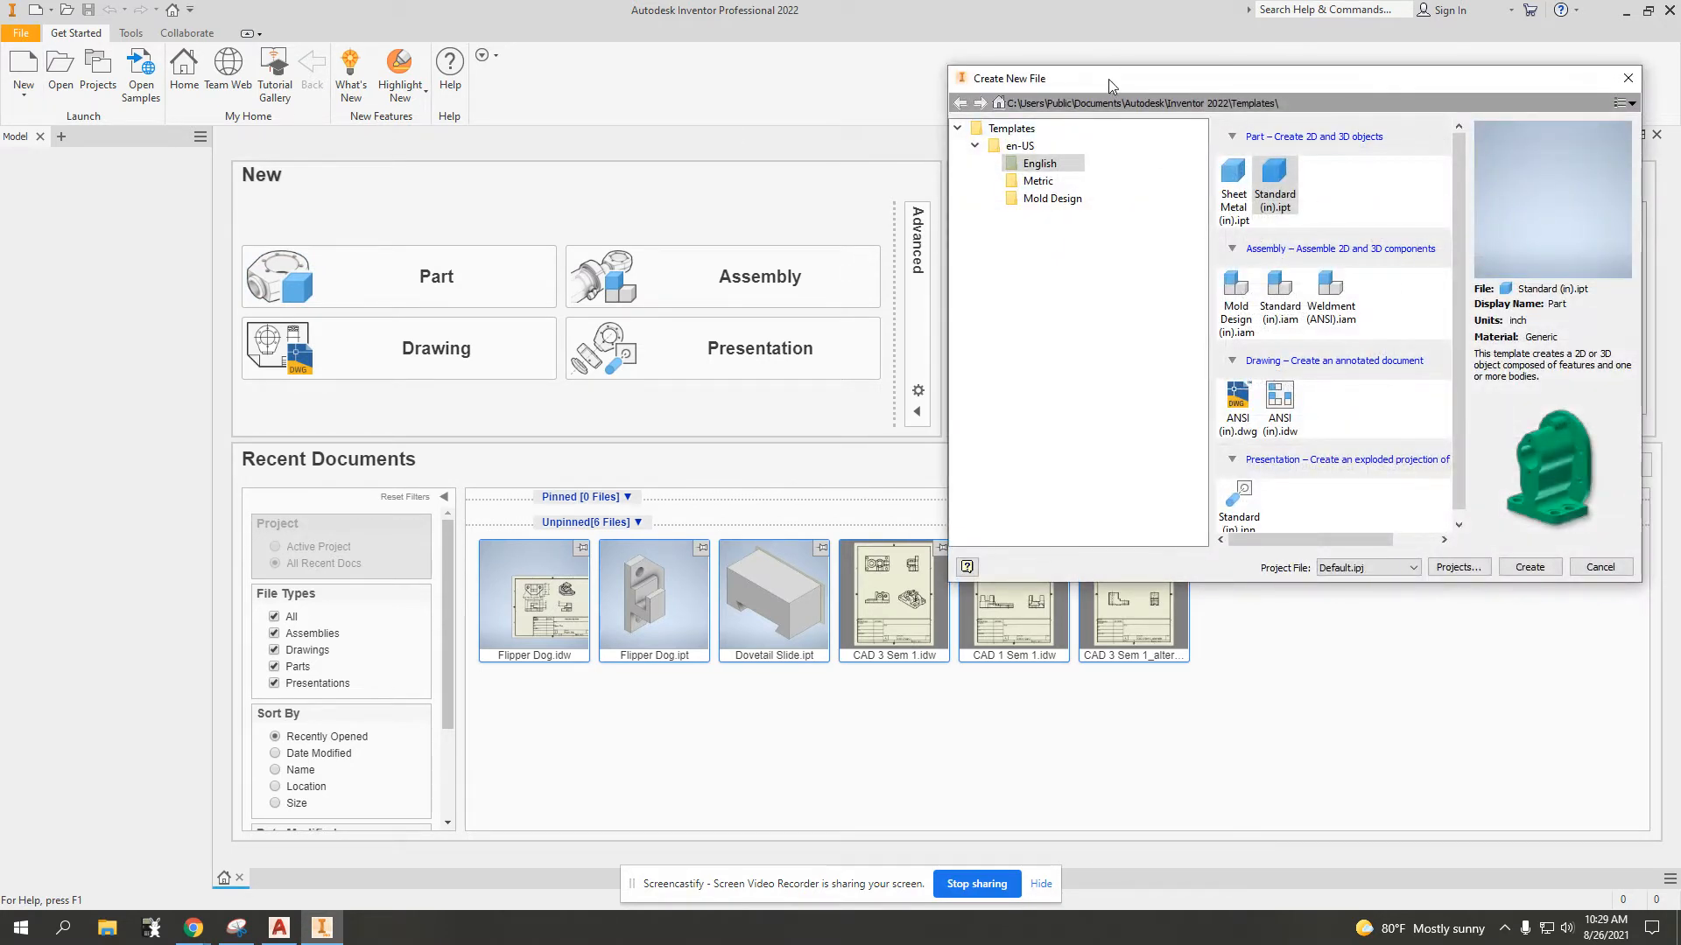
pyautogui.moveTo(1110, 80); pyautogui.dragTo(655, 151)
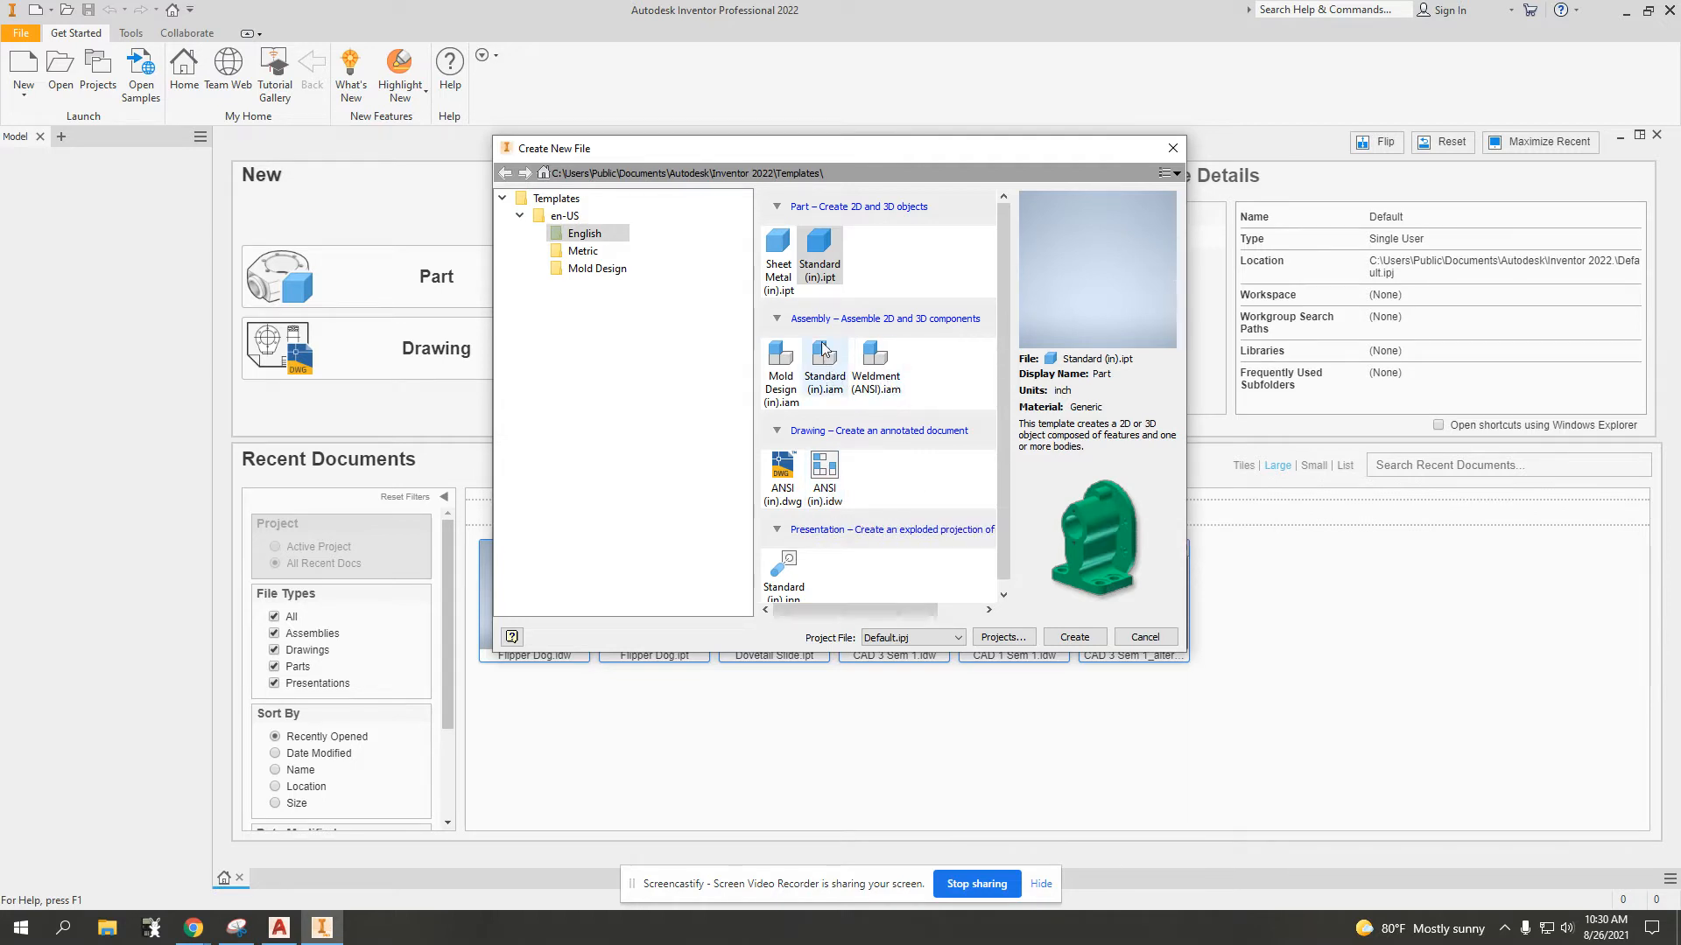
pyautogui.scroll(-1, 827, 490)
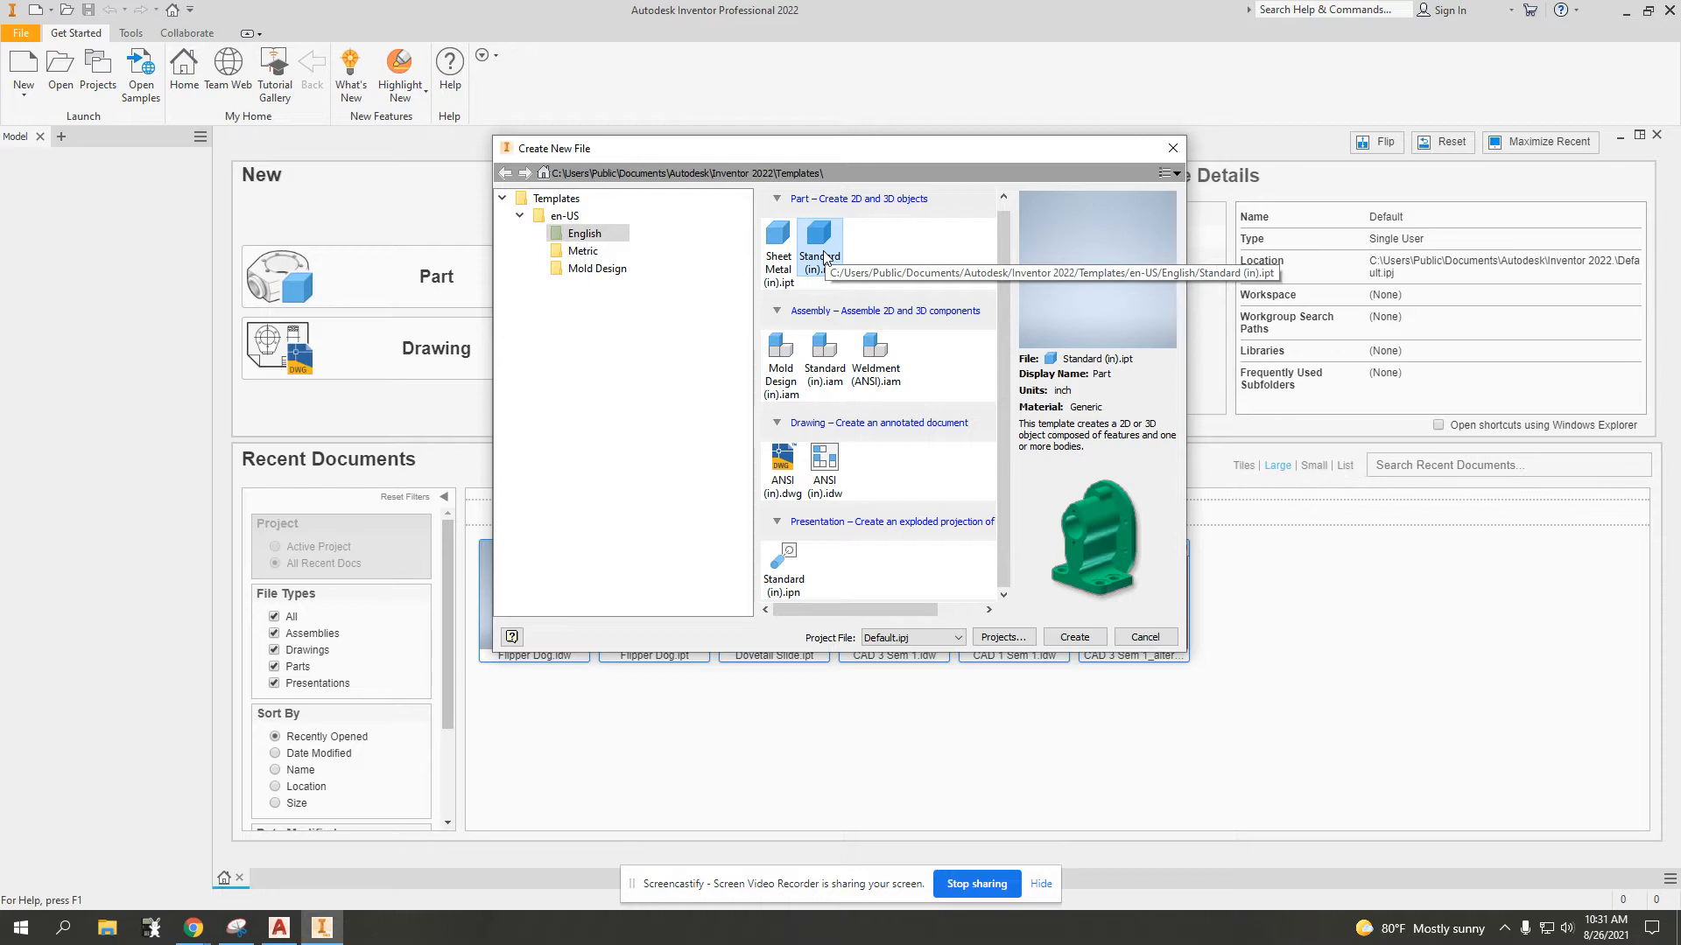
pyautogui.click(1003, 638)
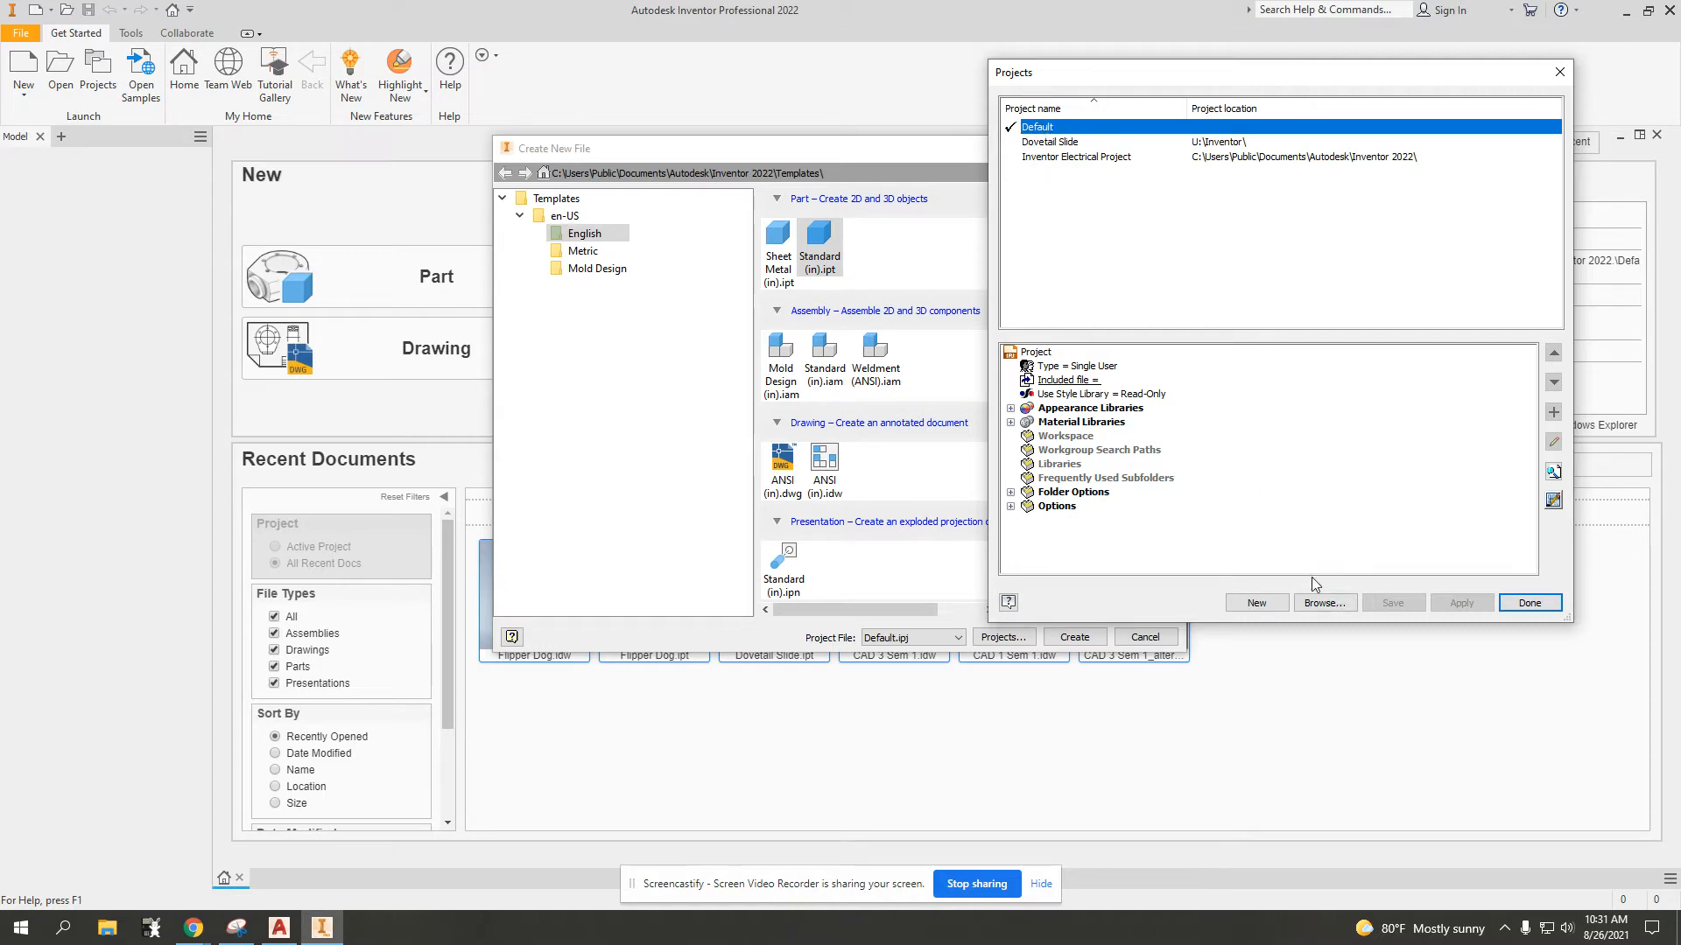
pyautogui.click(1530, 604)
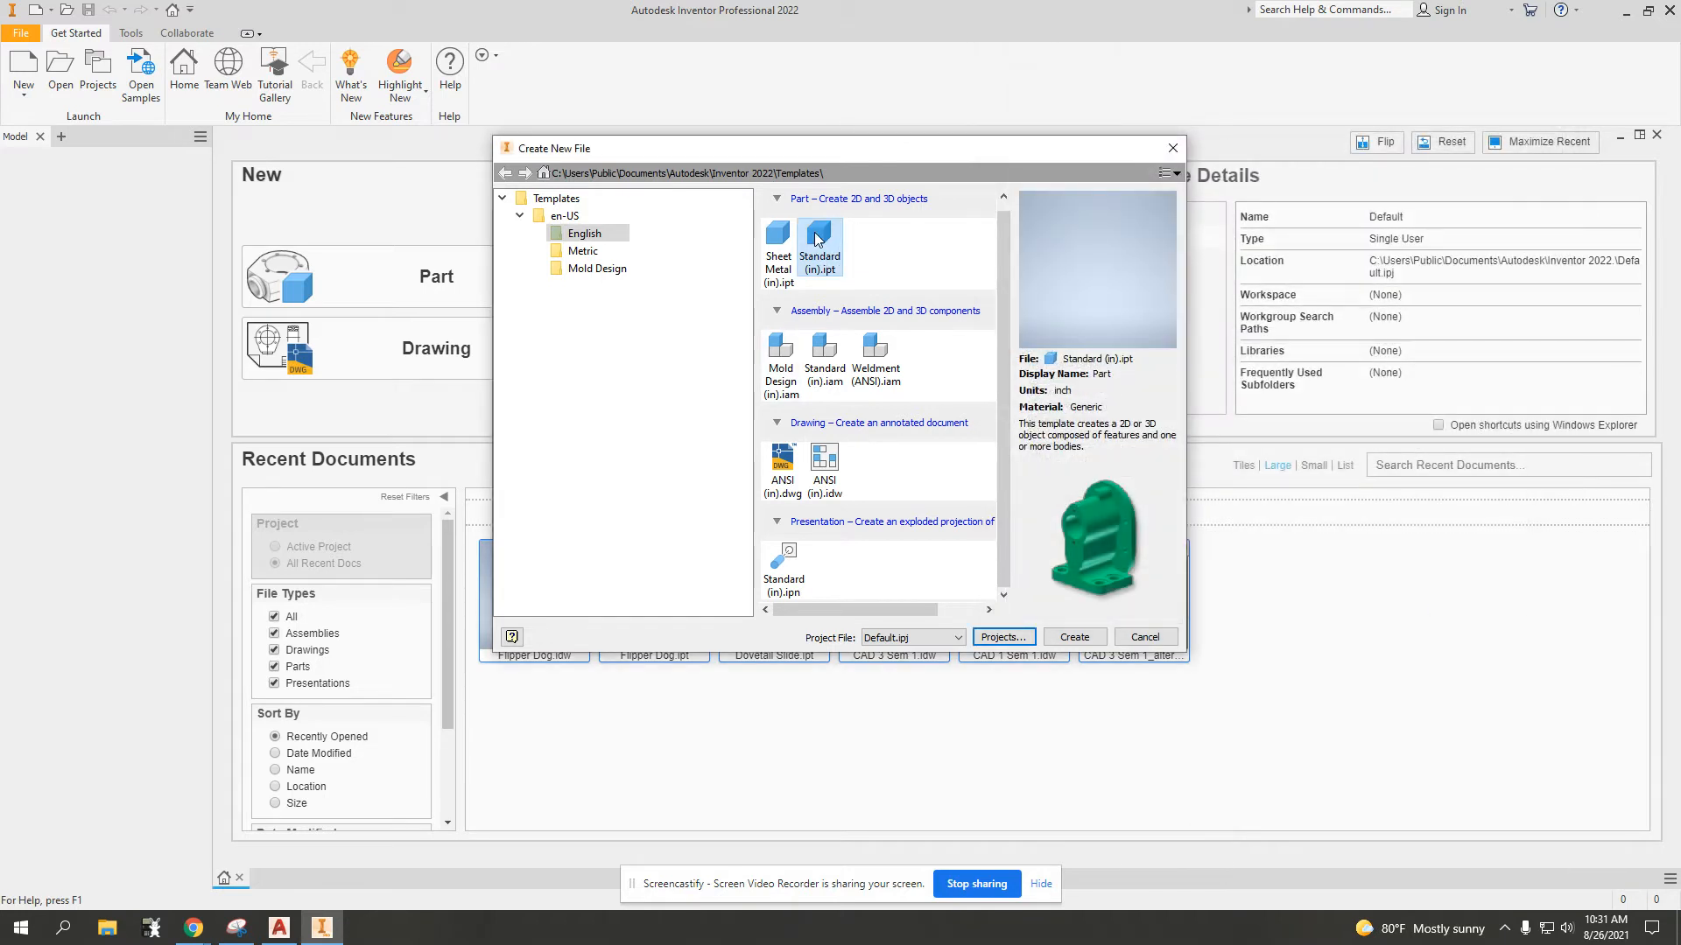
pyautogui.doubleClick(820, 259)
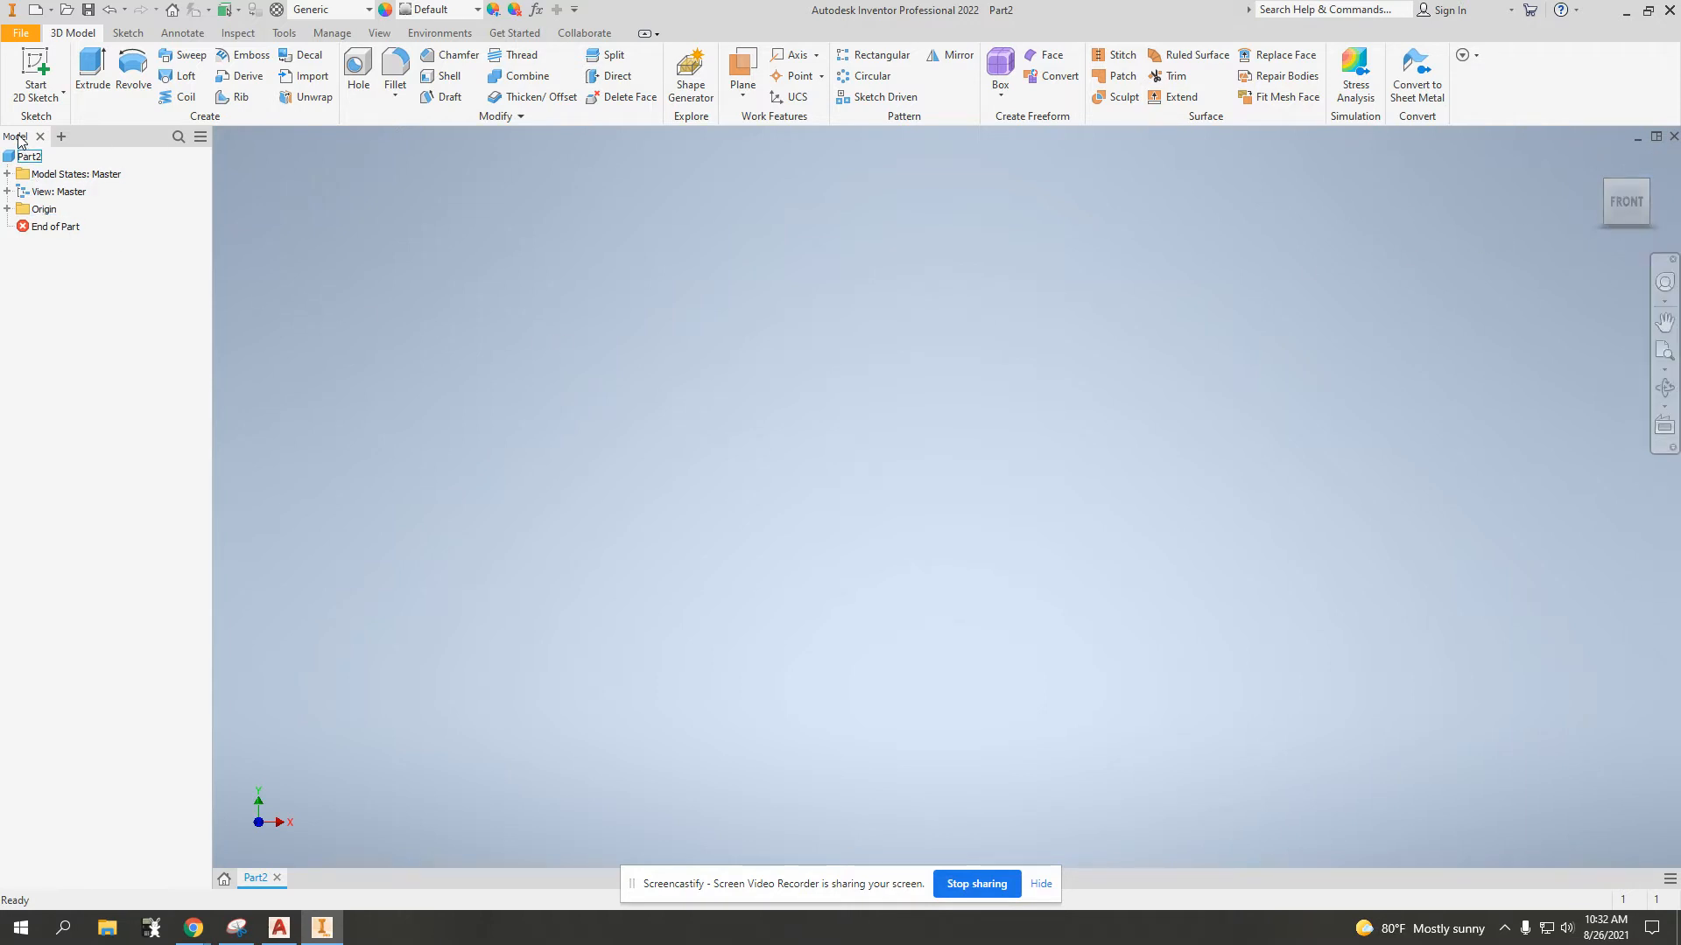
# Check the Model Browser setting among the user interface display options
pyautogui.click(379, 35)
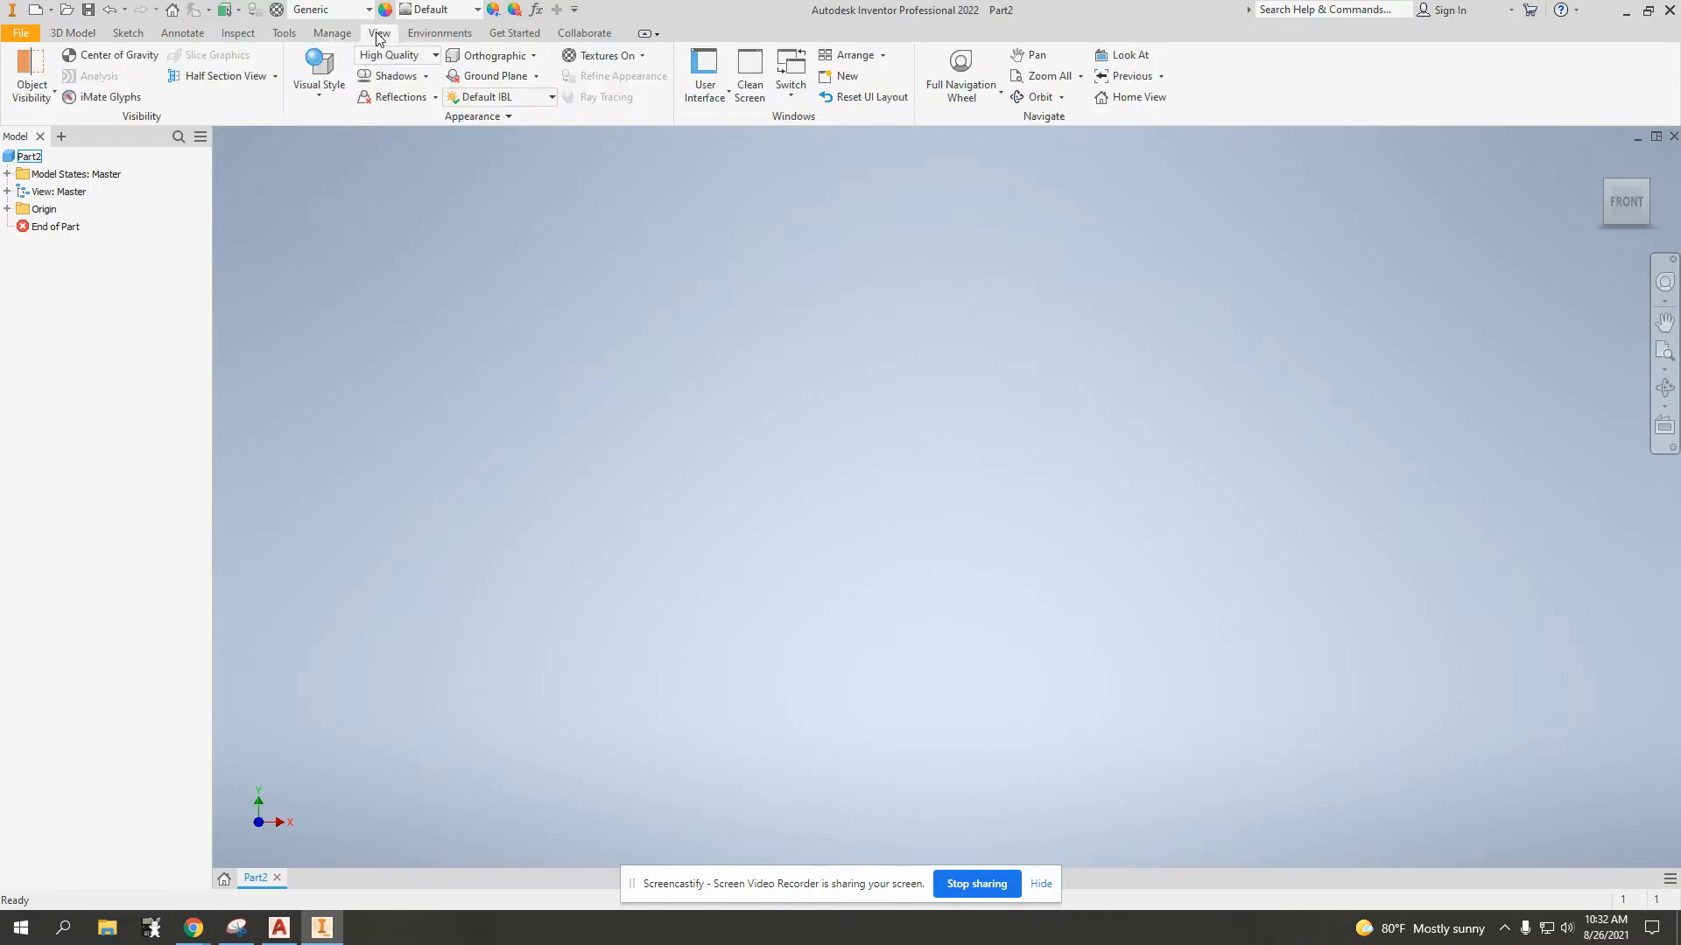
pyautogui.click(721, 95)
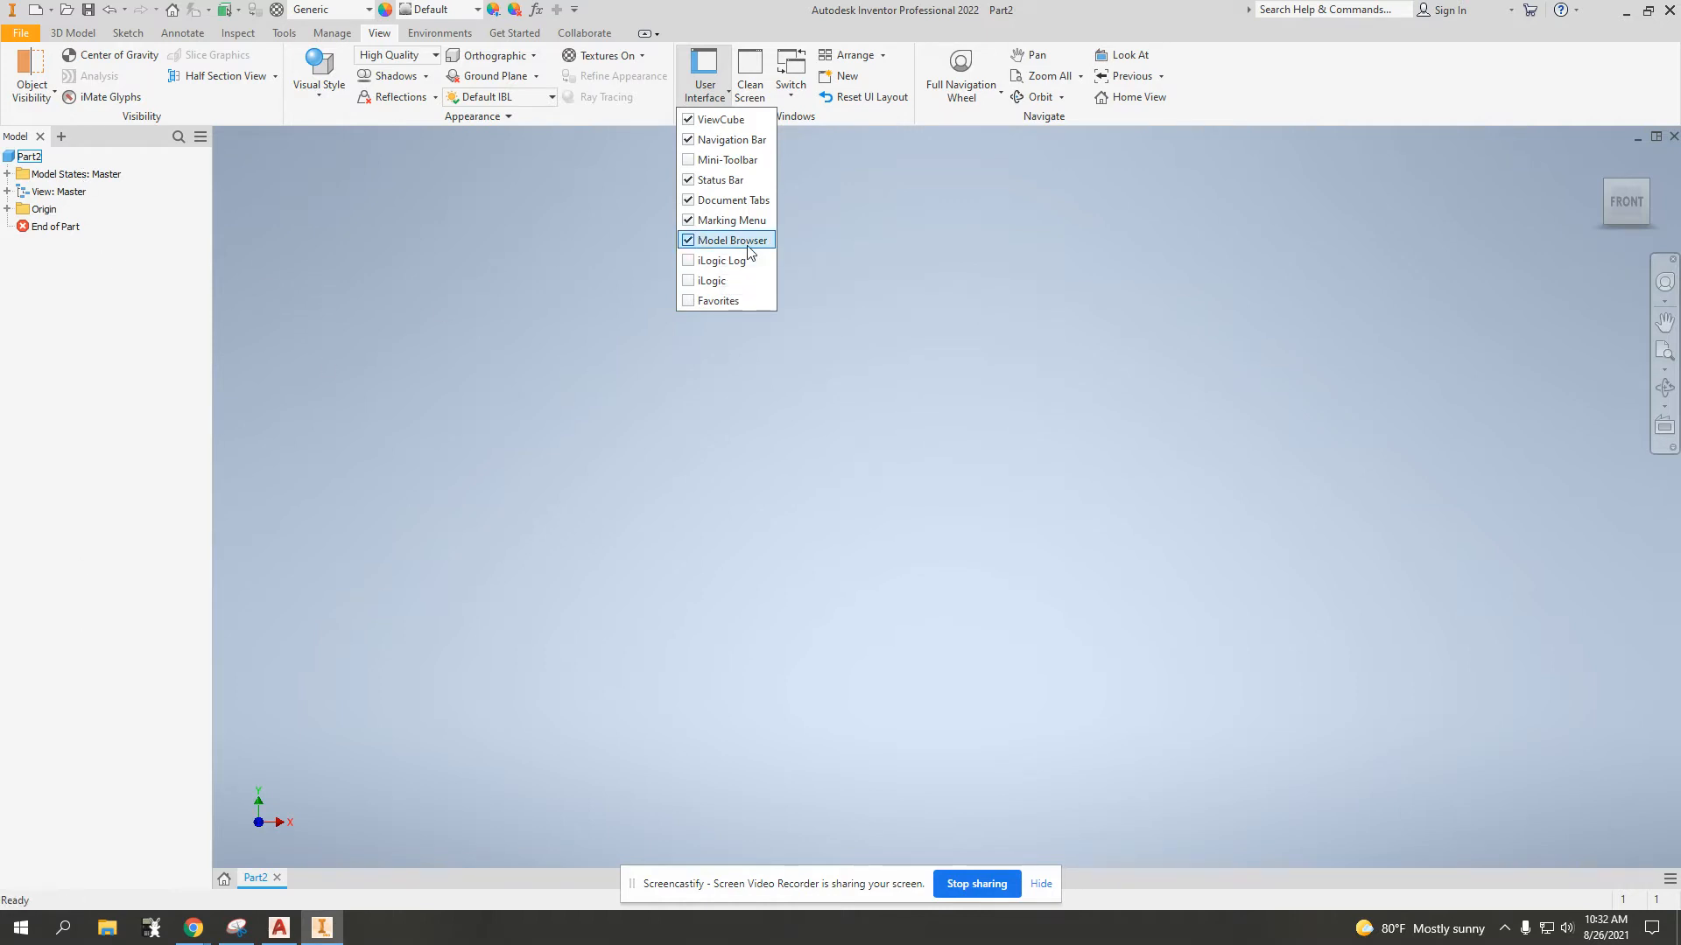
pyautogui.click(689, 243)
pyautogui.click(127, 338)
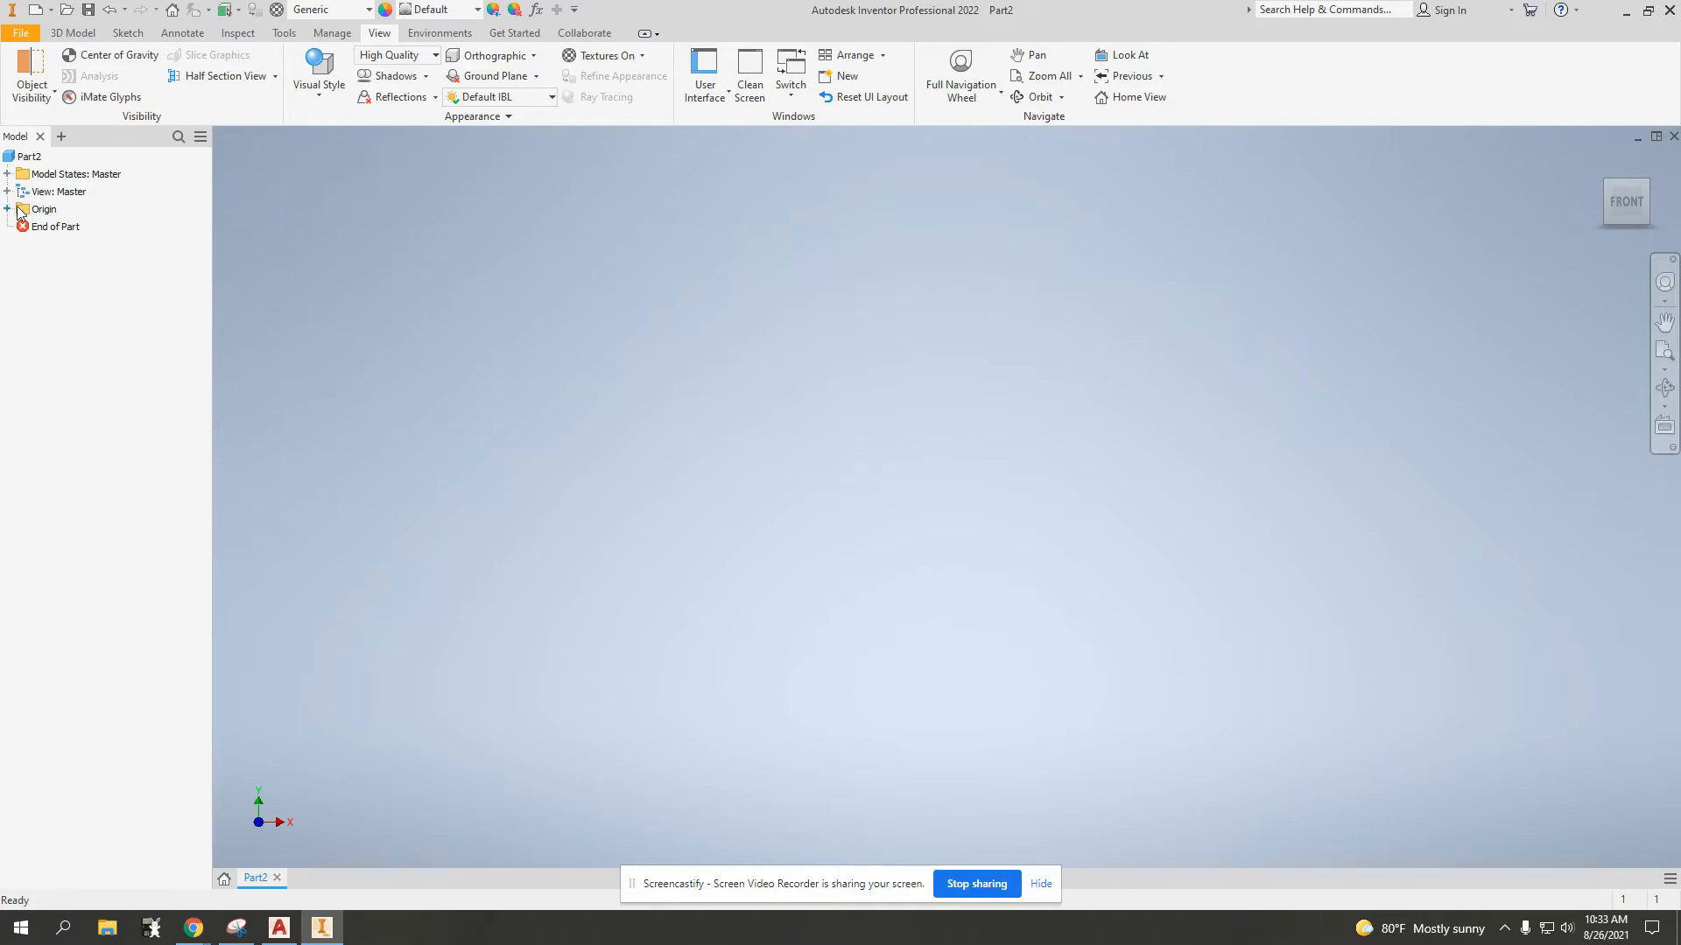
# Expand the Origin folder of the new part to list its planes, axes and center point
pyautogui.click(45, 209)
pyautogui.click(7, 209)
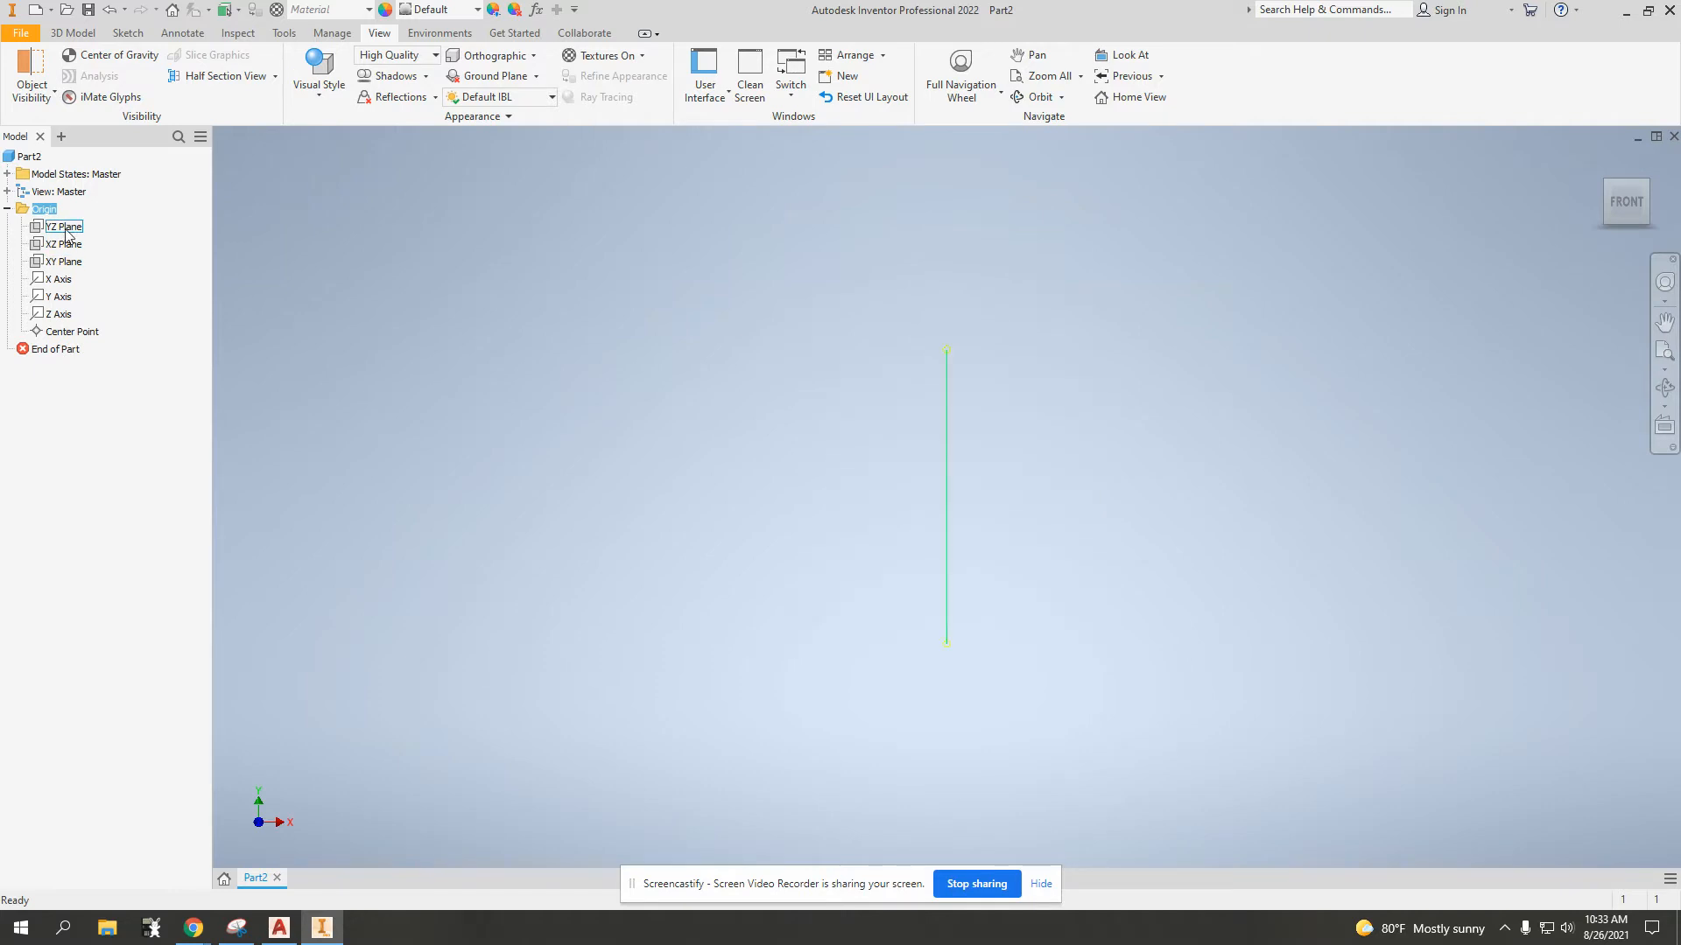
# Turn the XY Plane's visibility on and off again
pyautogui.rightClick(62, 267)
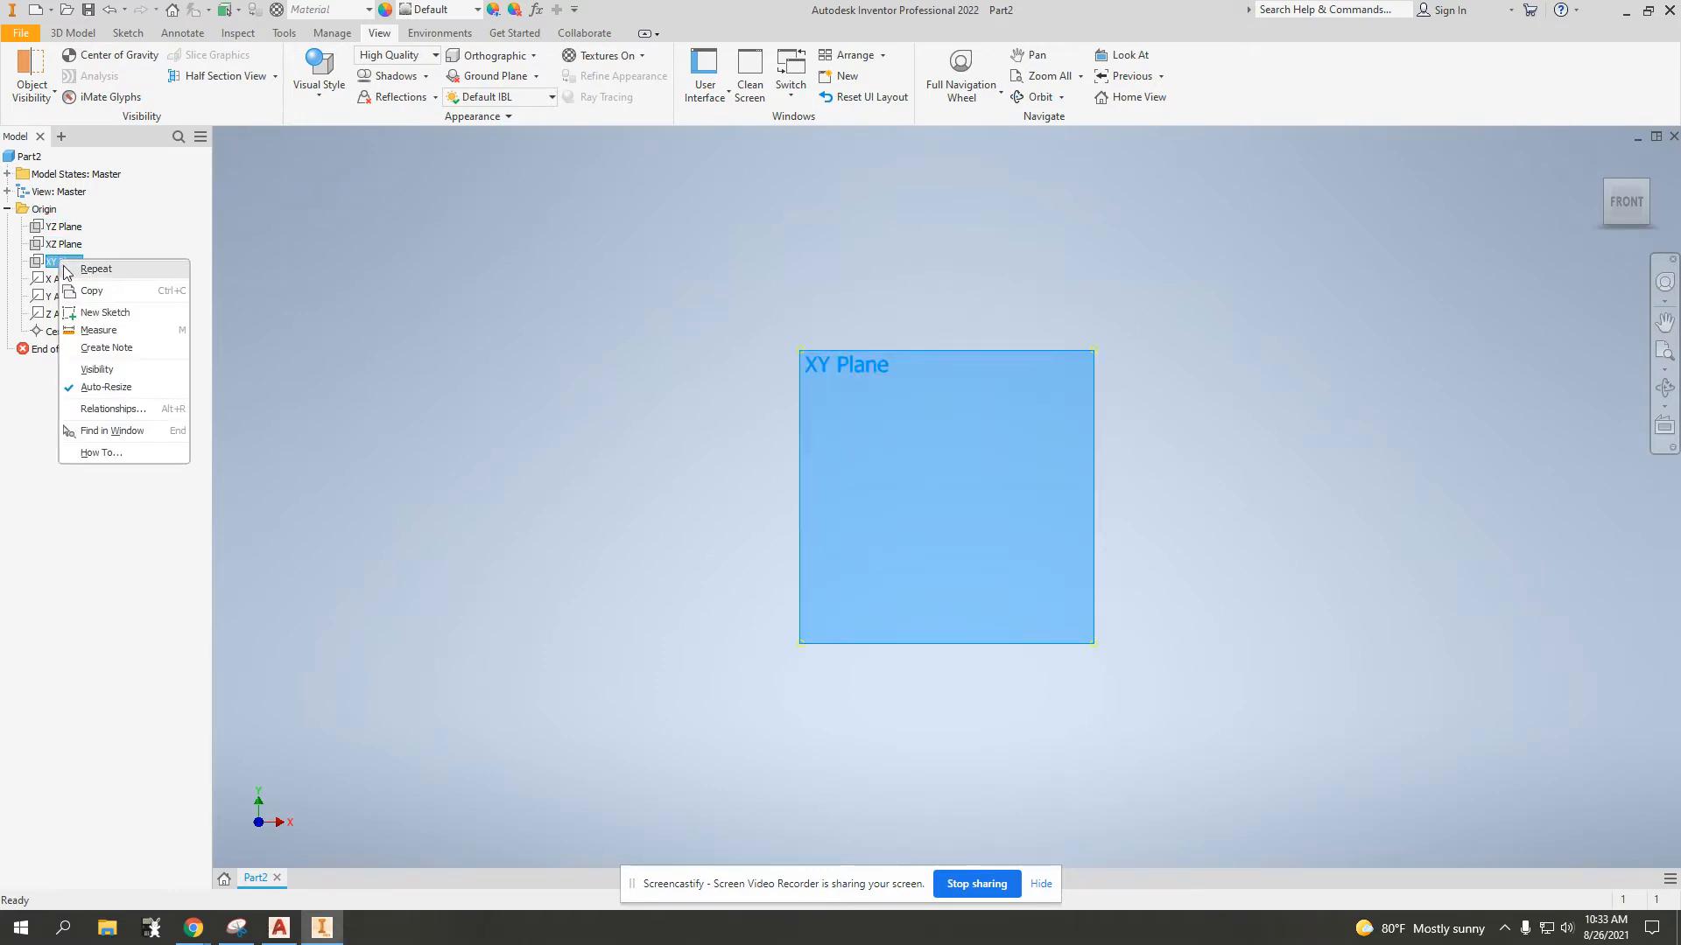
pyautogui.click(108, 371)
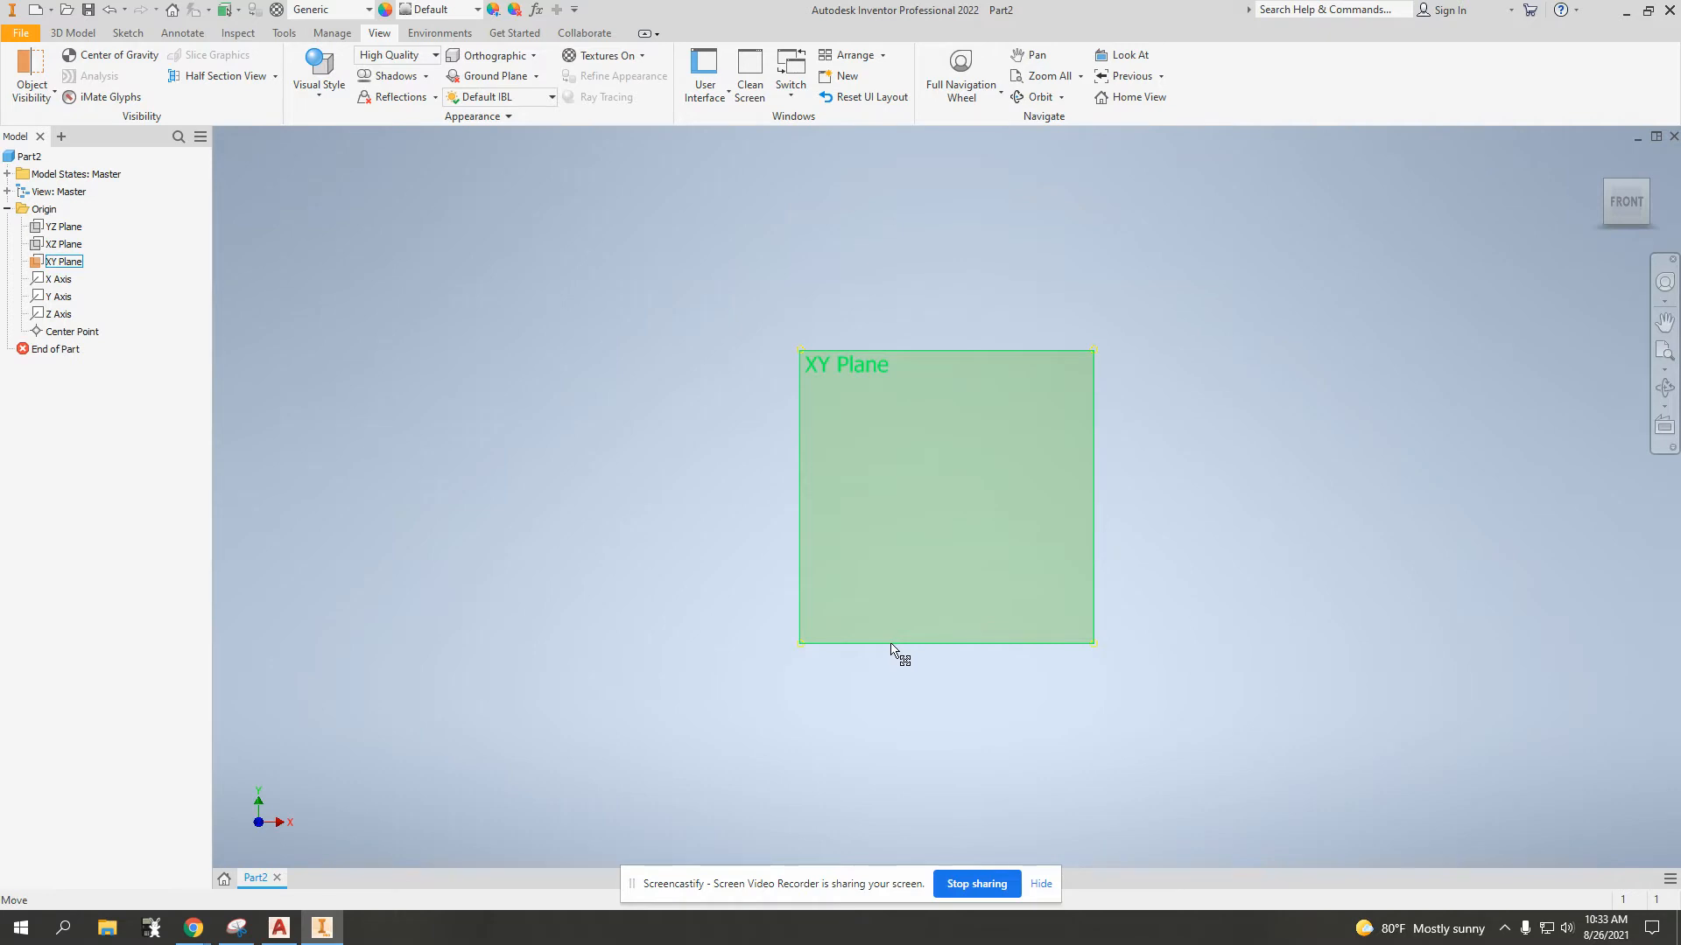
pyautogui.rightClick(59, 265)
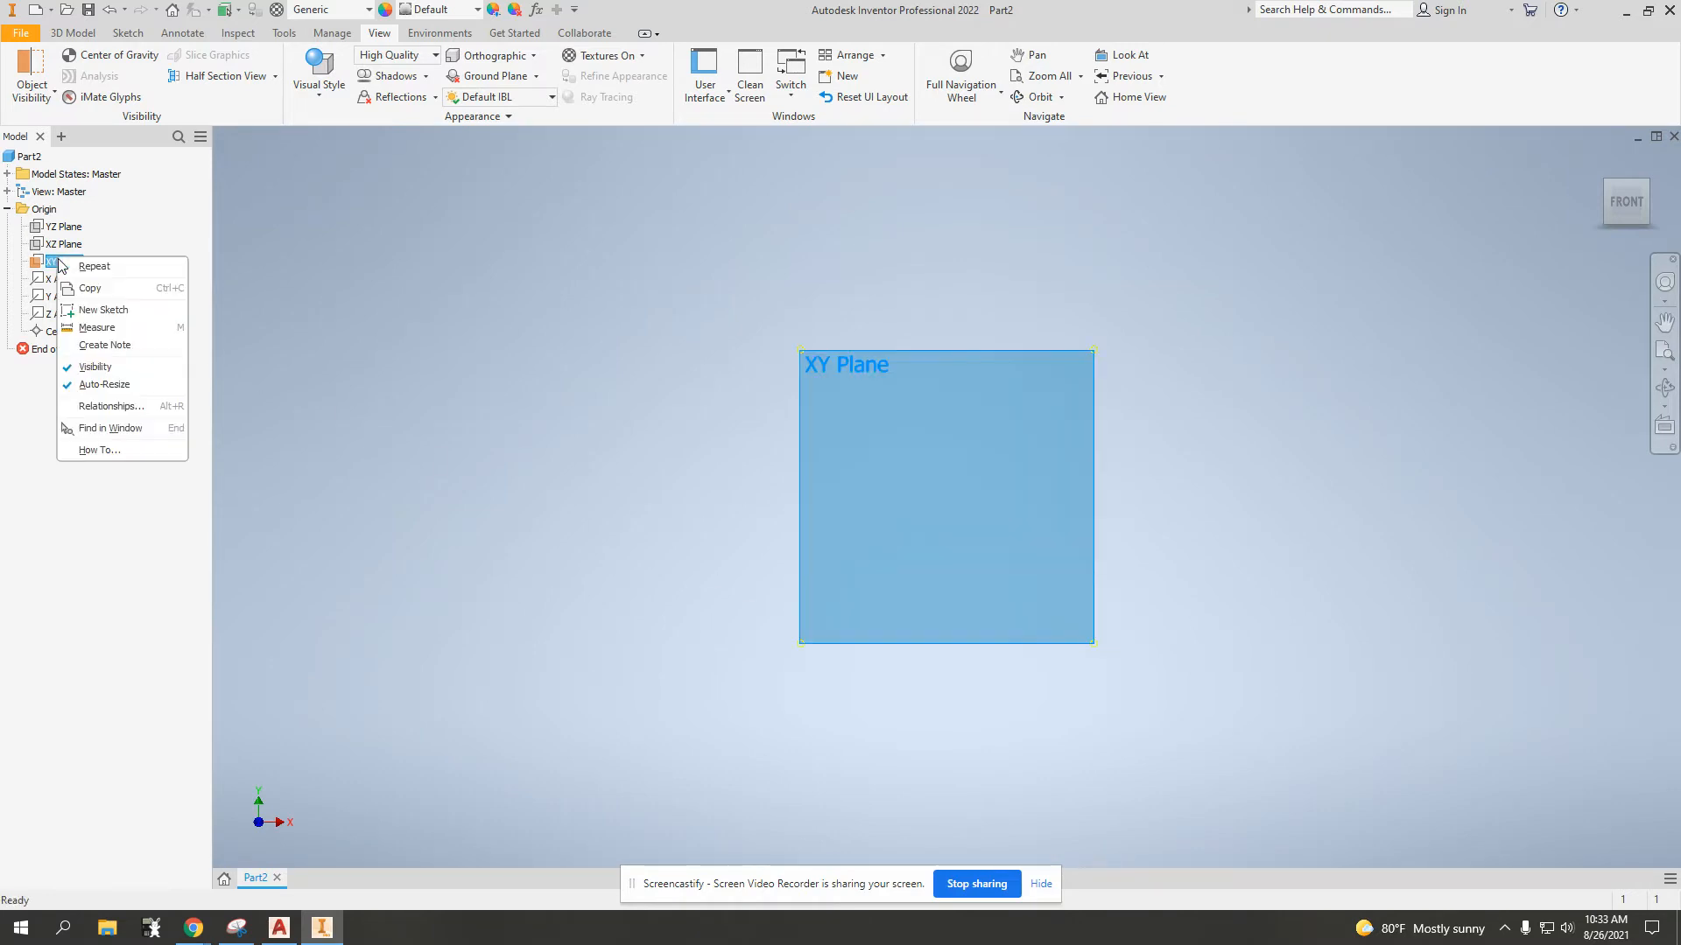
pyautogui.click(104, 368)
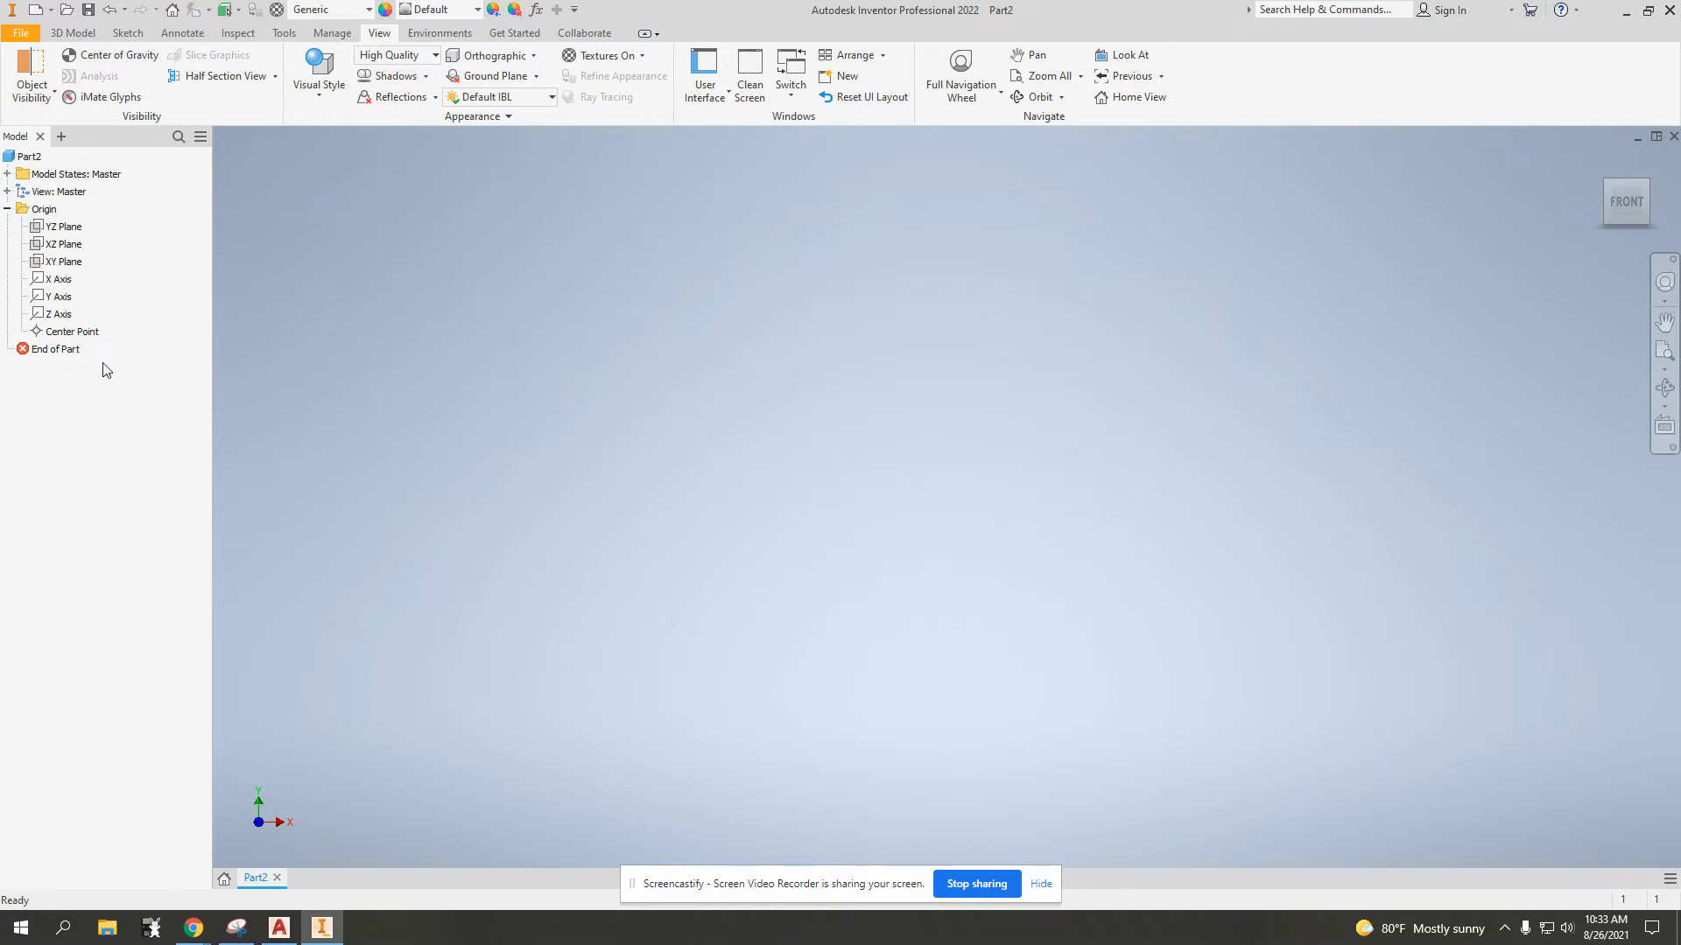
# Make the origin's Center Point and XY Plane visible
pyautogui.click(58, 333)
pyautogui.rightClick(67, 332)
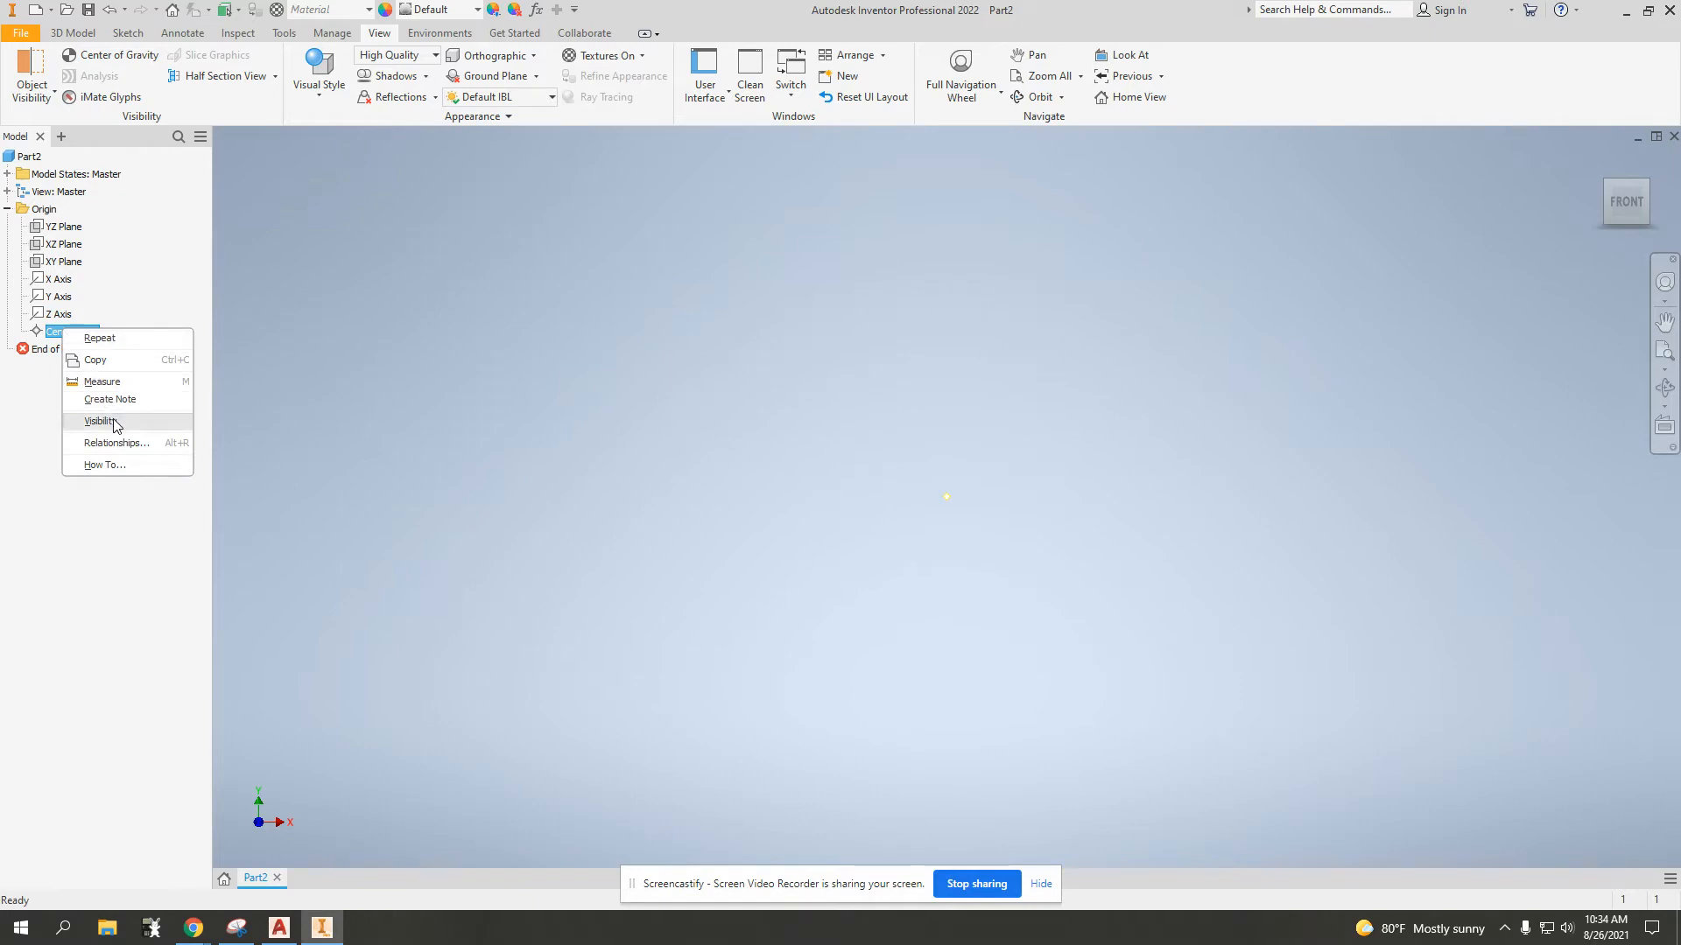
pyautogui.click(100, 421)
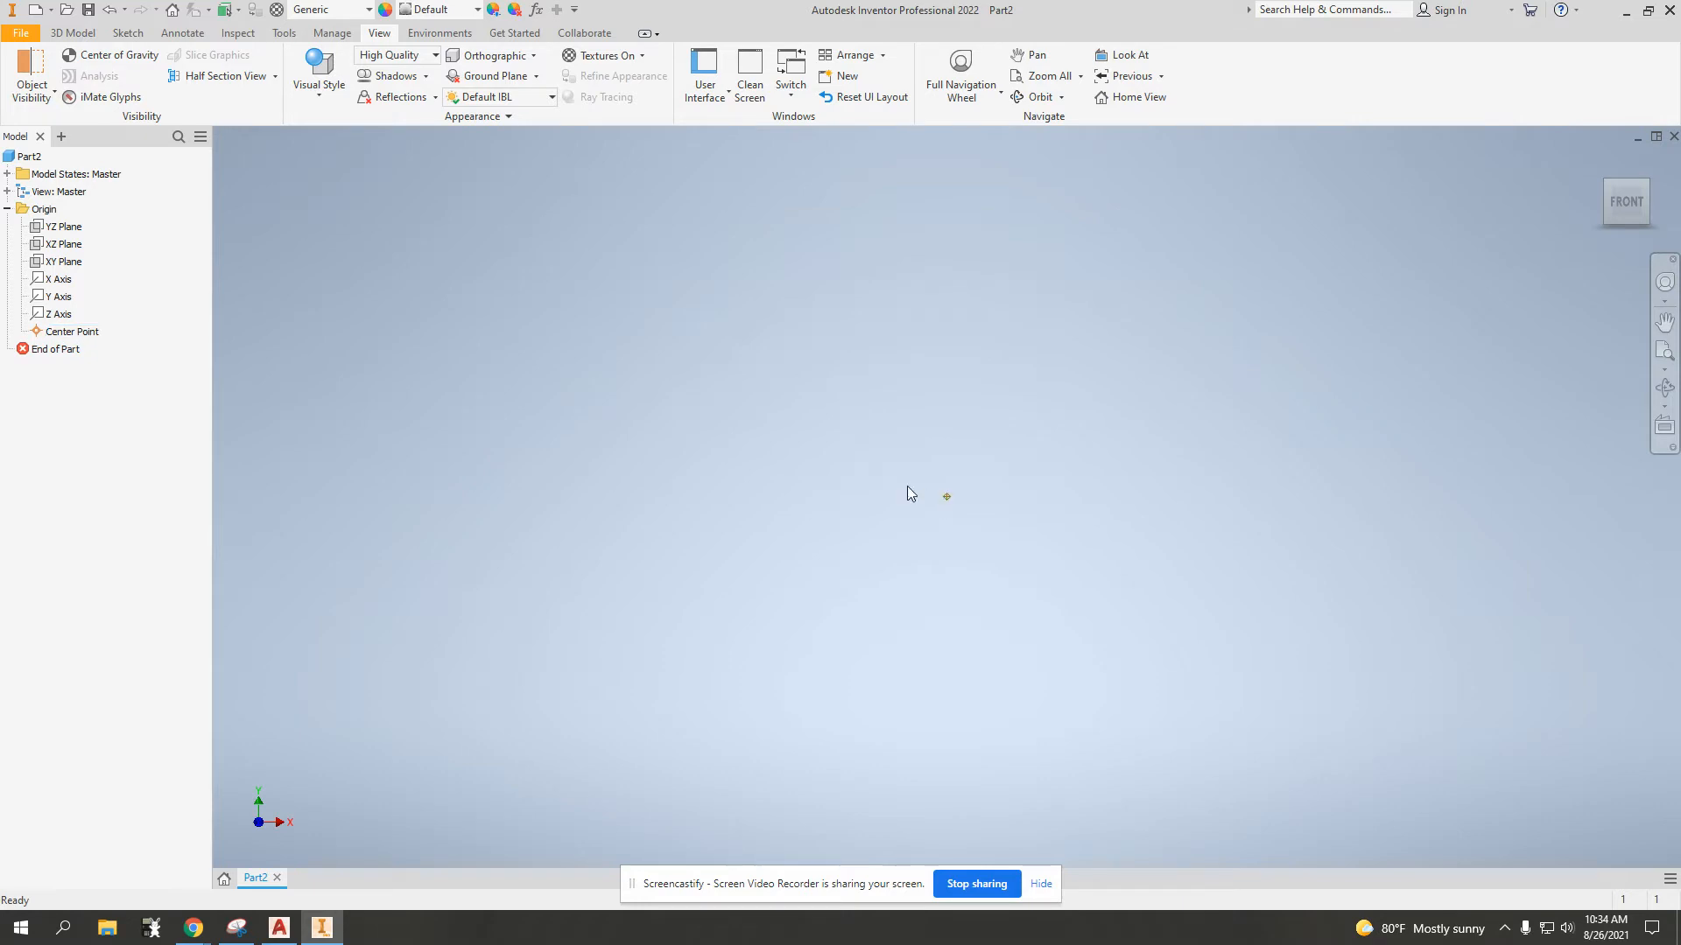
pyautogui.rightClick(61, 269)
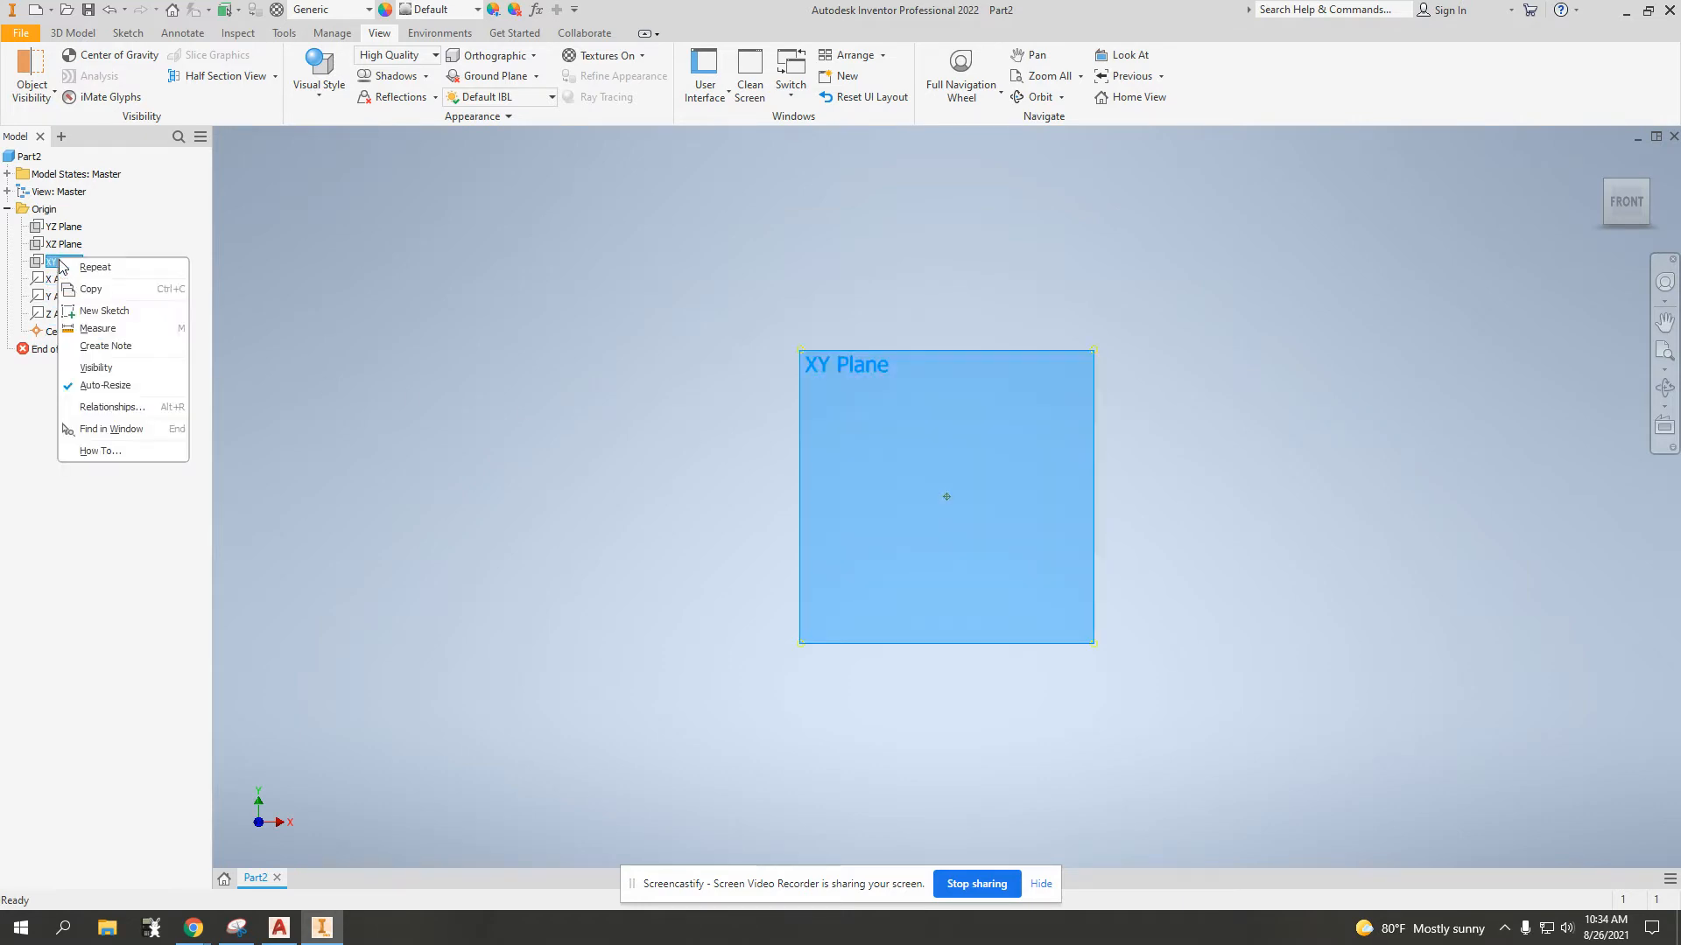
pyautogui.click(96, 368)
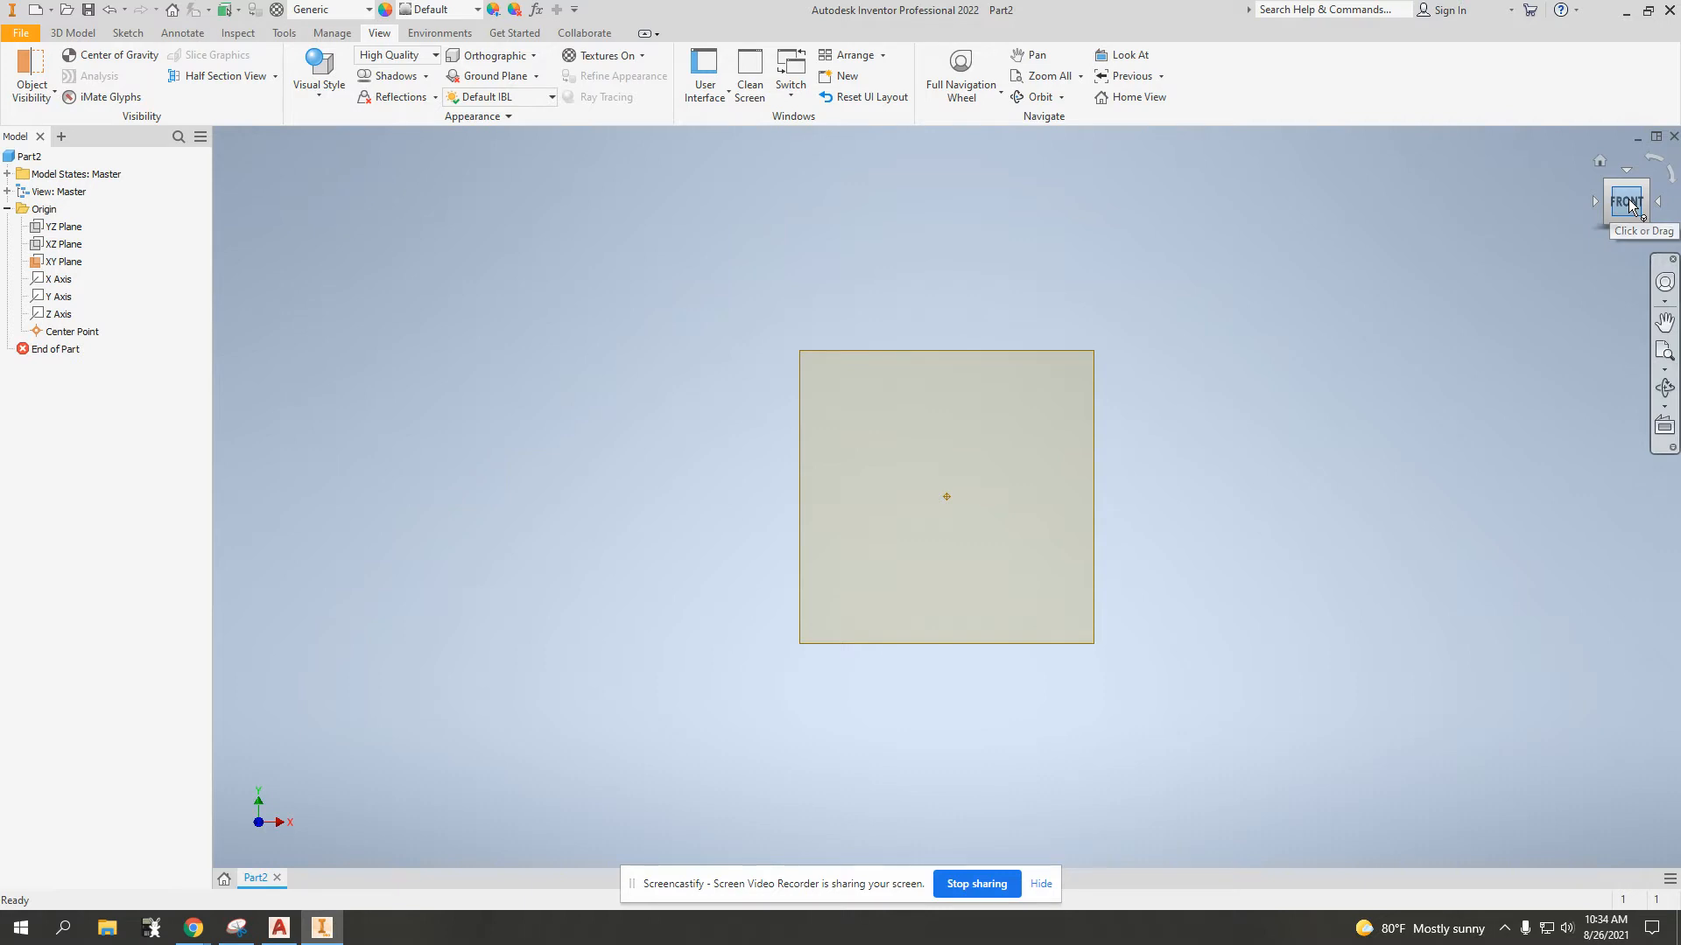
# Orbit the XY Plane to examine it at an angle, and restore the upright Front view
pyautogui.moveTo(1630, 206); pyautogui.dragTo(1362, 238)
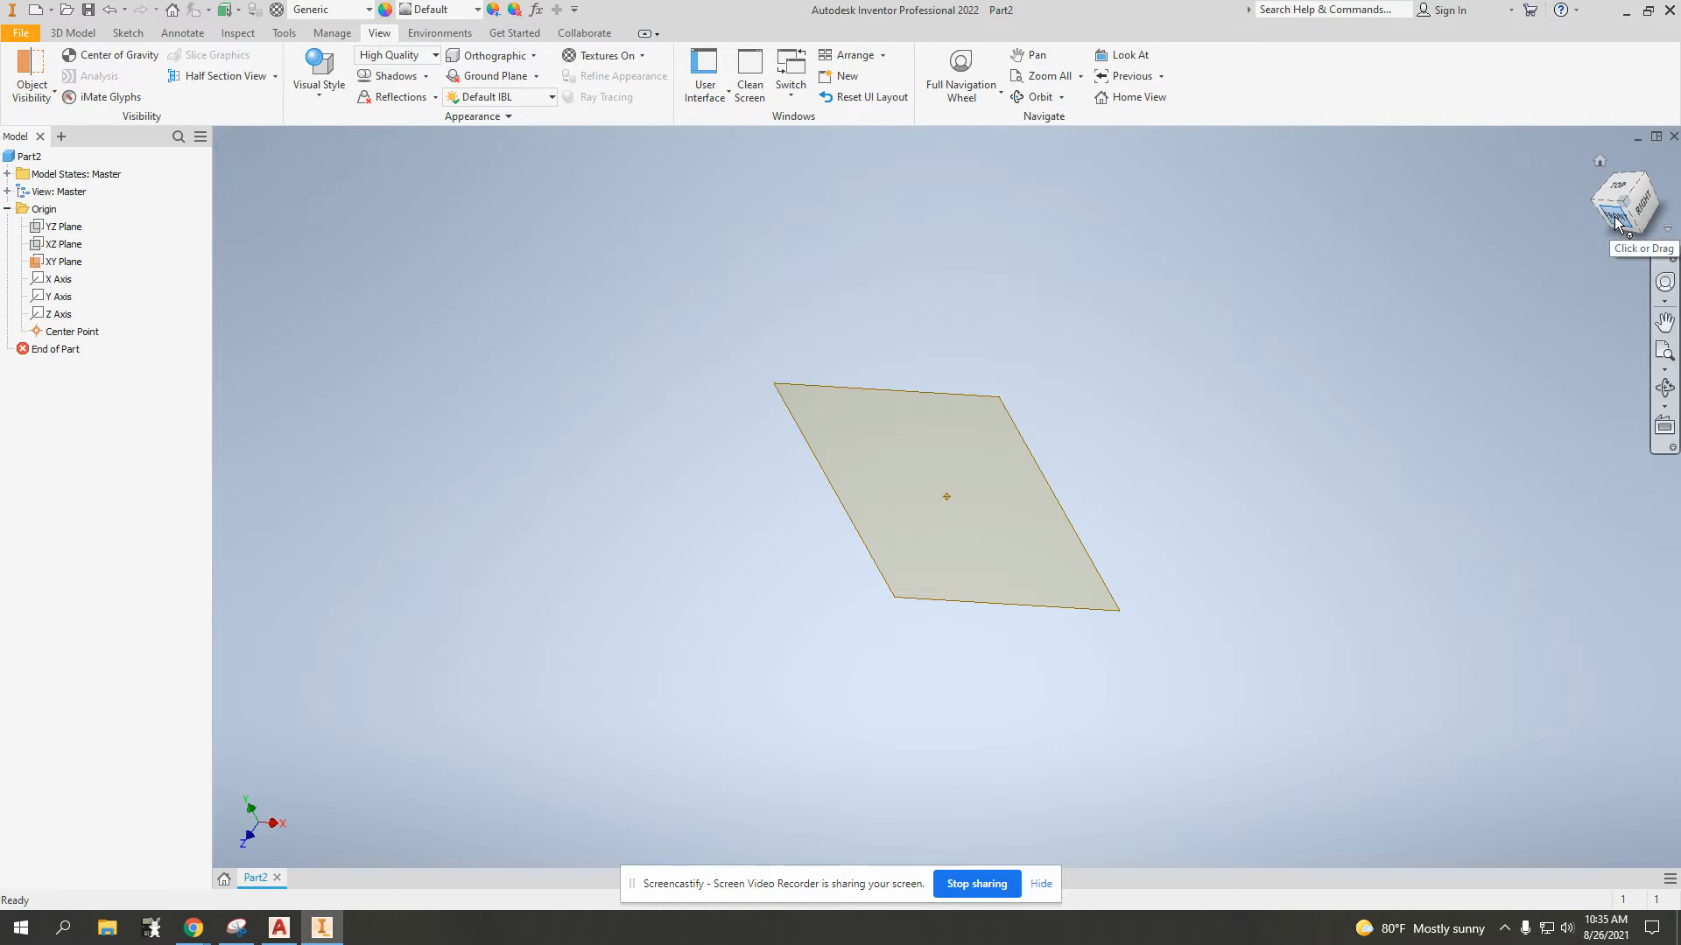
pyautogui.click(1616, 224)
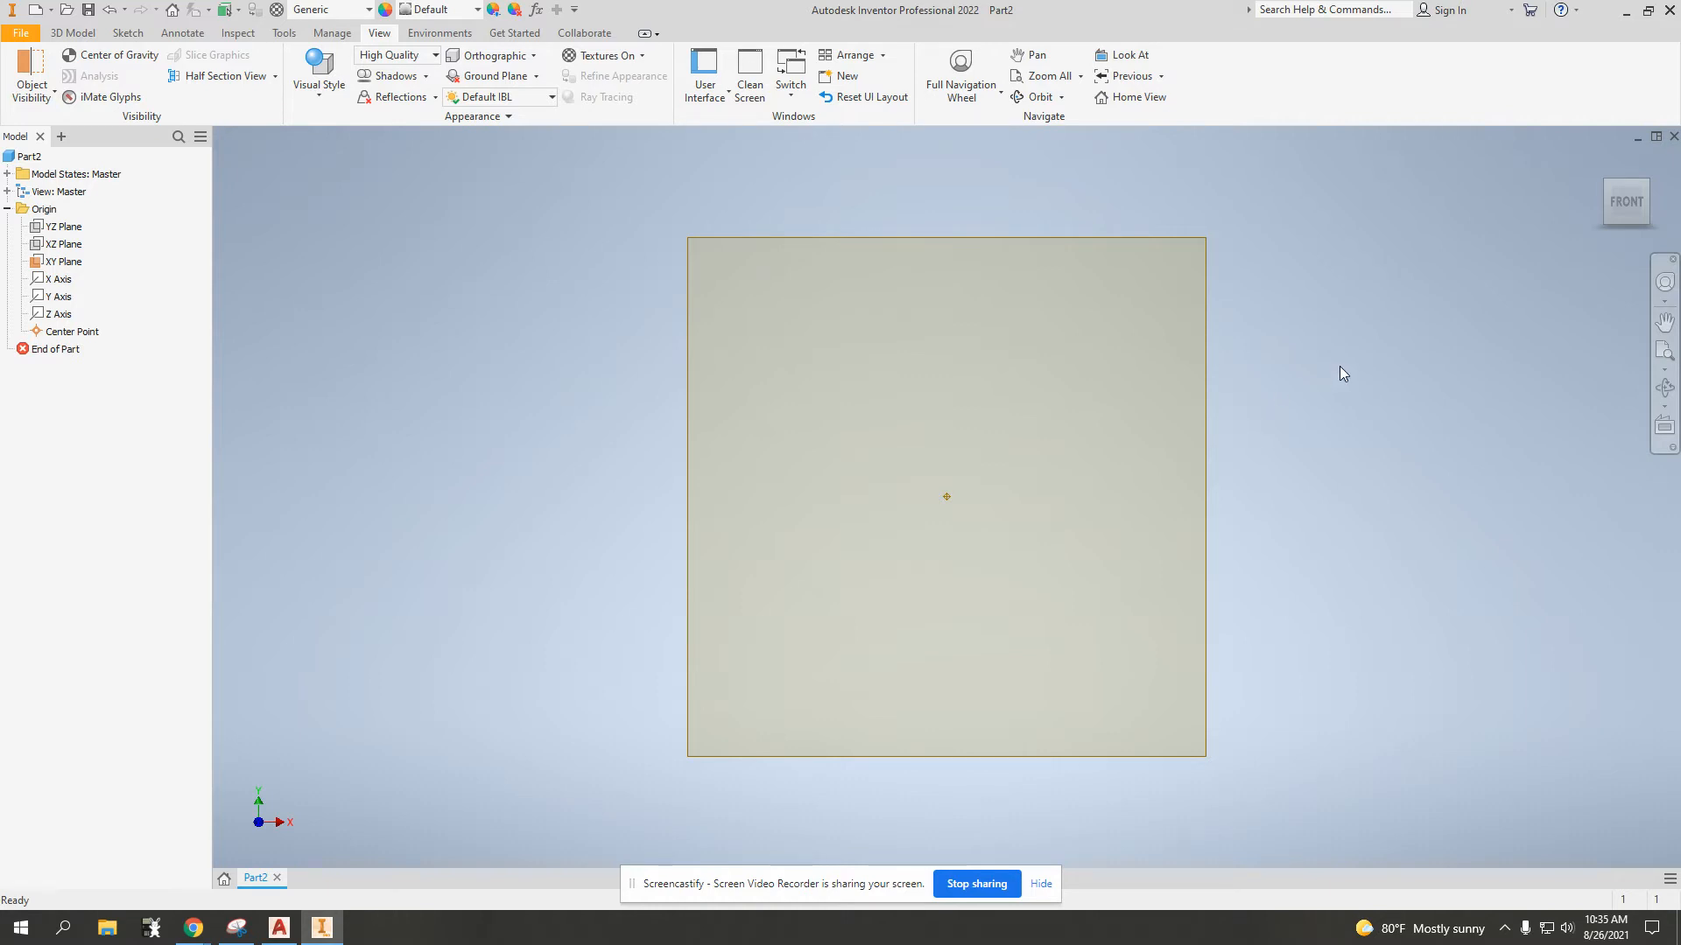
pyautogui.press('Escape')
pyautogui.keyDown('shift'); pyautogui.moveTo(1341, 366); pyautogui.dragTo(1285, 394, button='middle'); pyautogui.keyUp('shift')
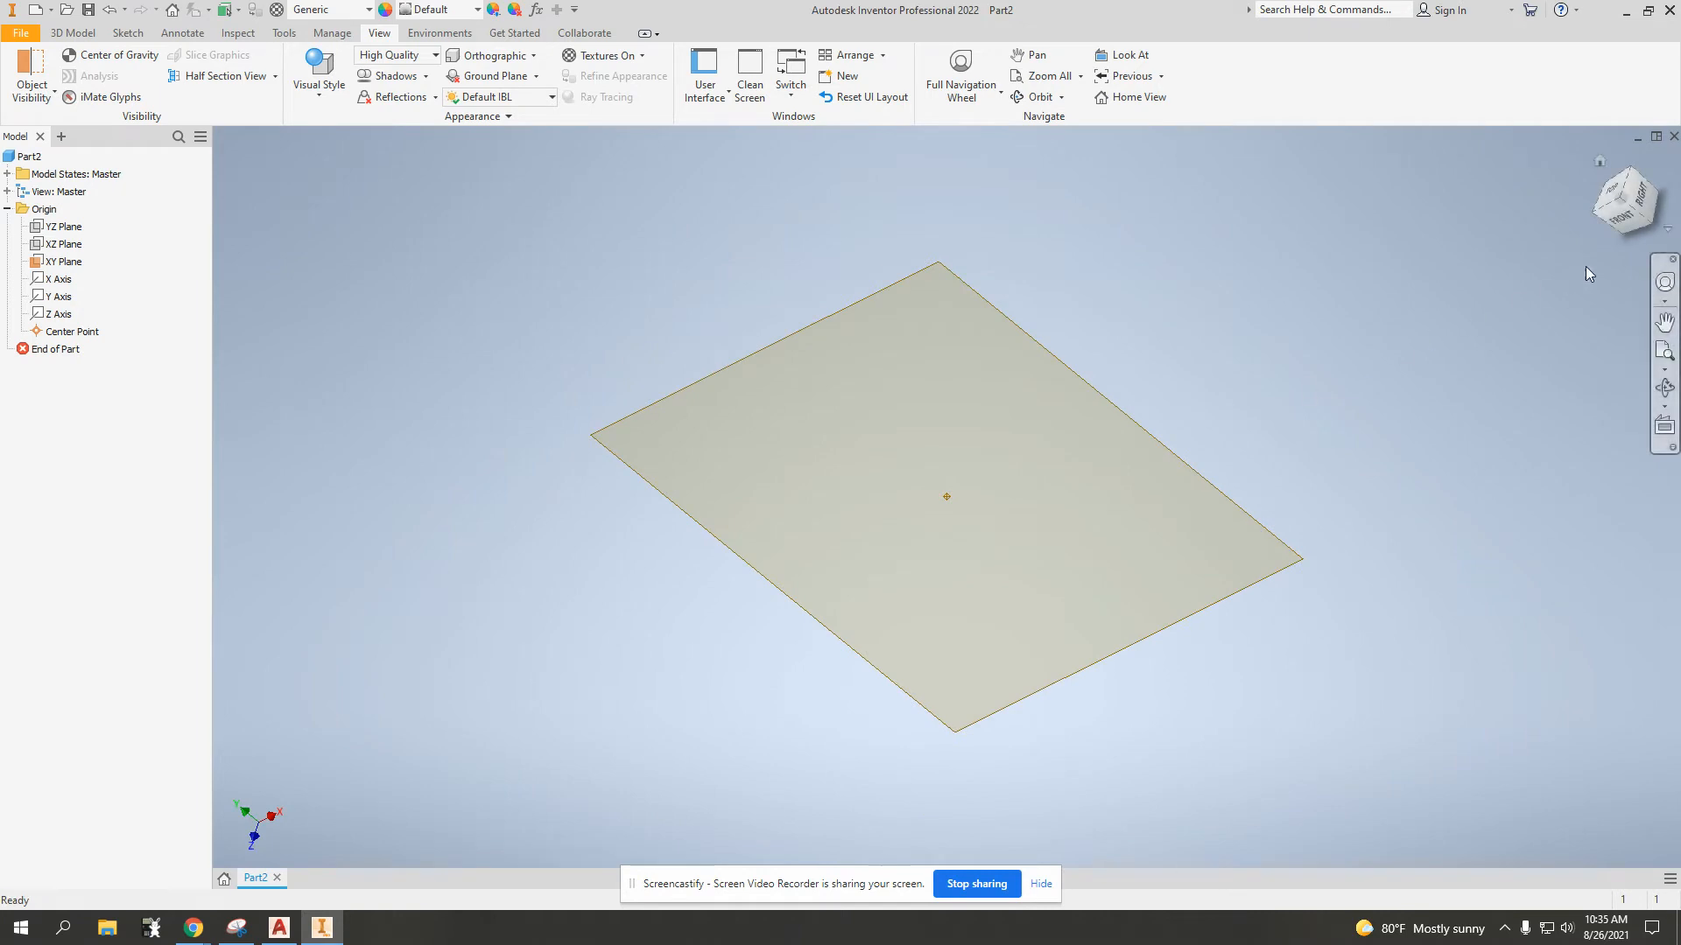
pyautogui.click(1619, 219)
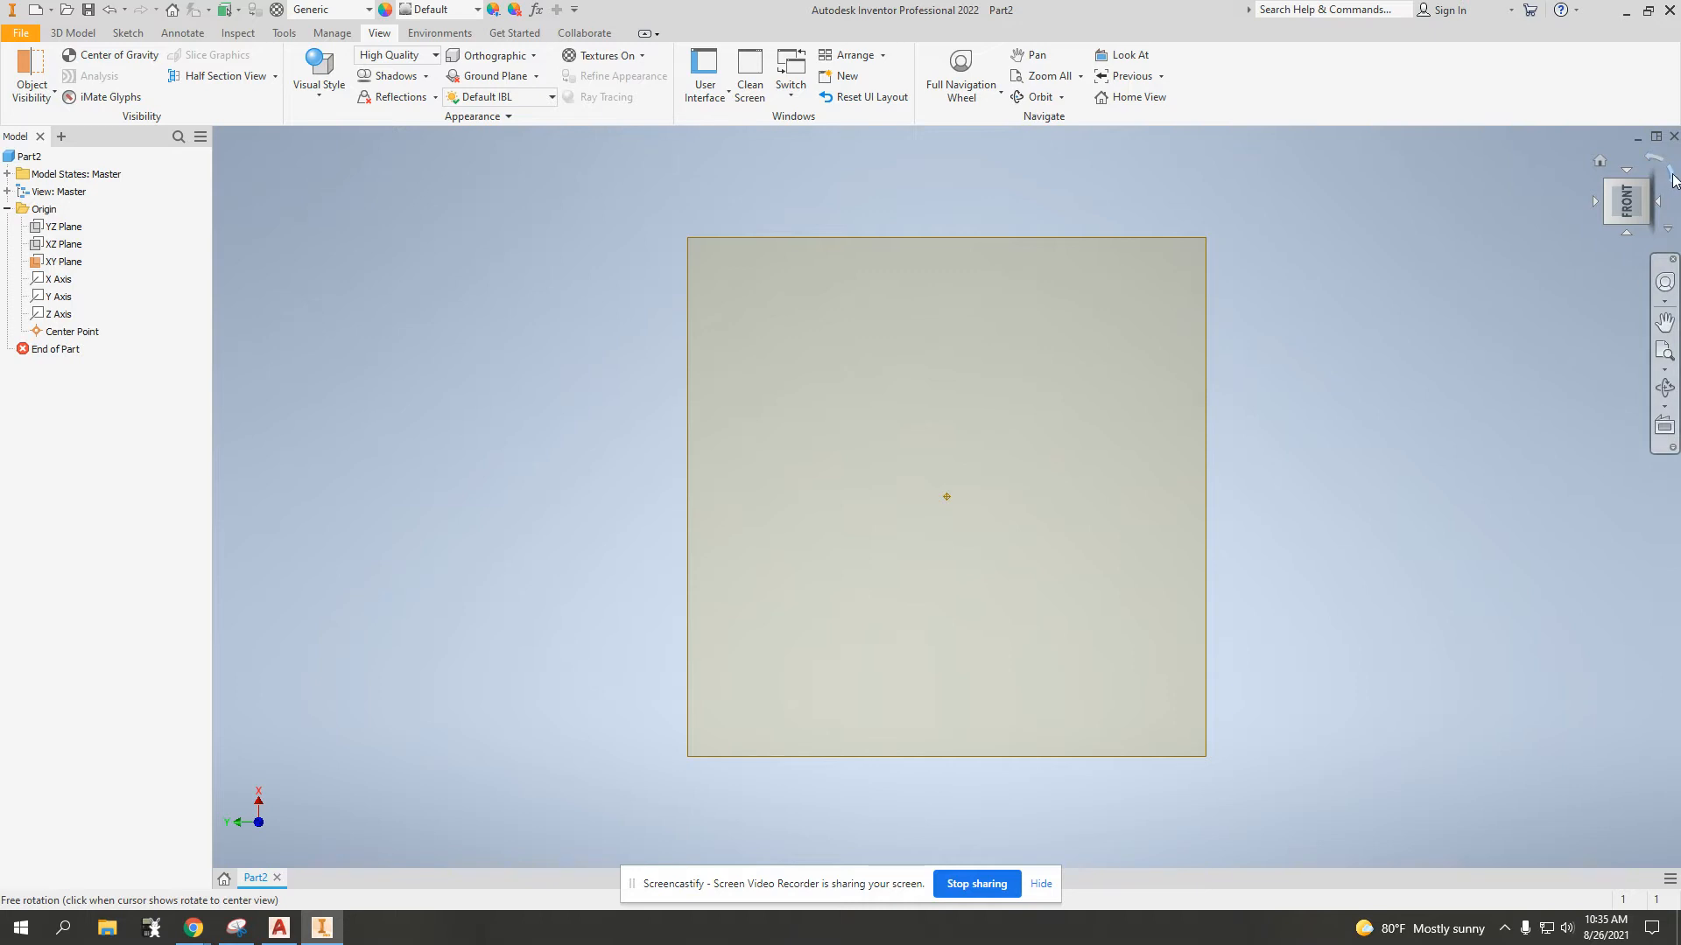
pyautogui.click(1674, 179)
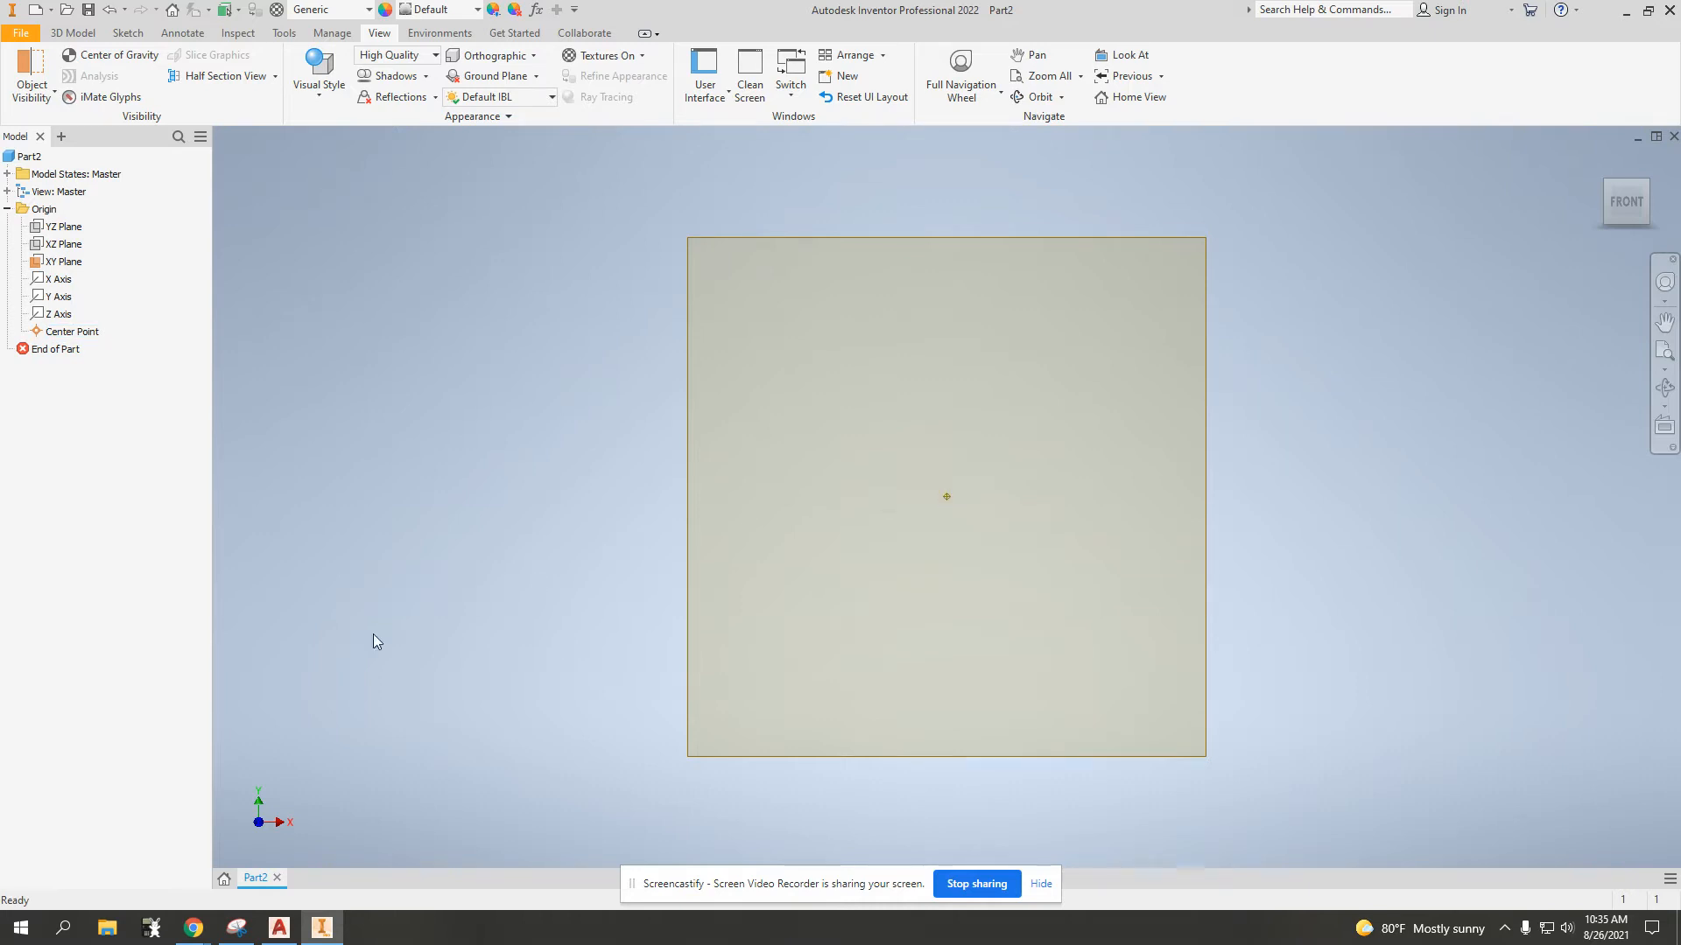
# Open the Documents folder in File Explorer and expand This PC to list the available drives
pyautogui.click(21, 930)
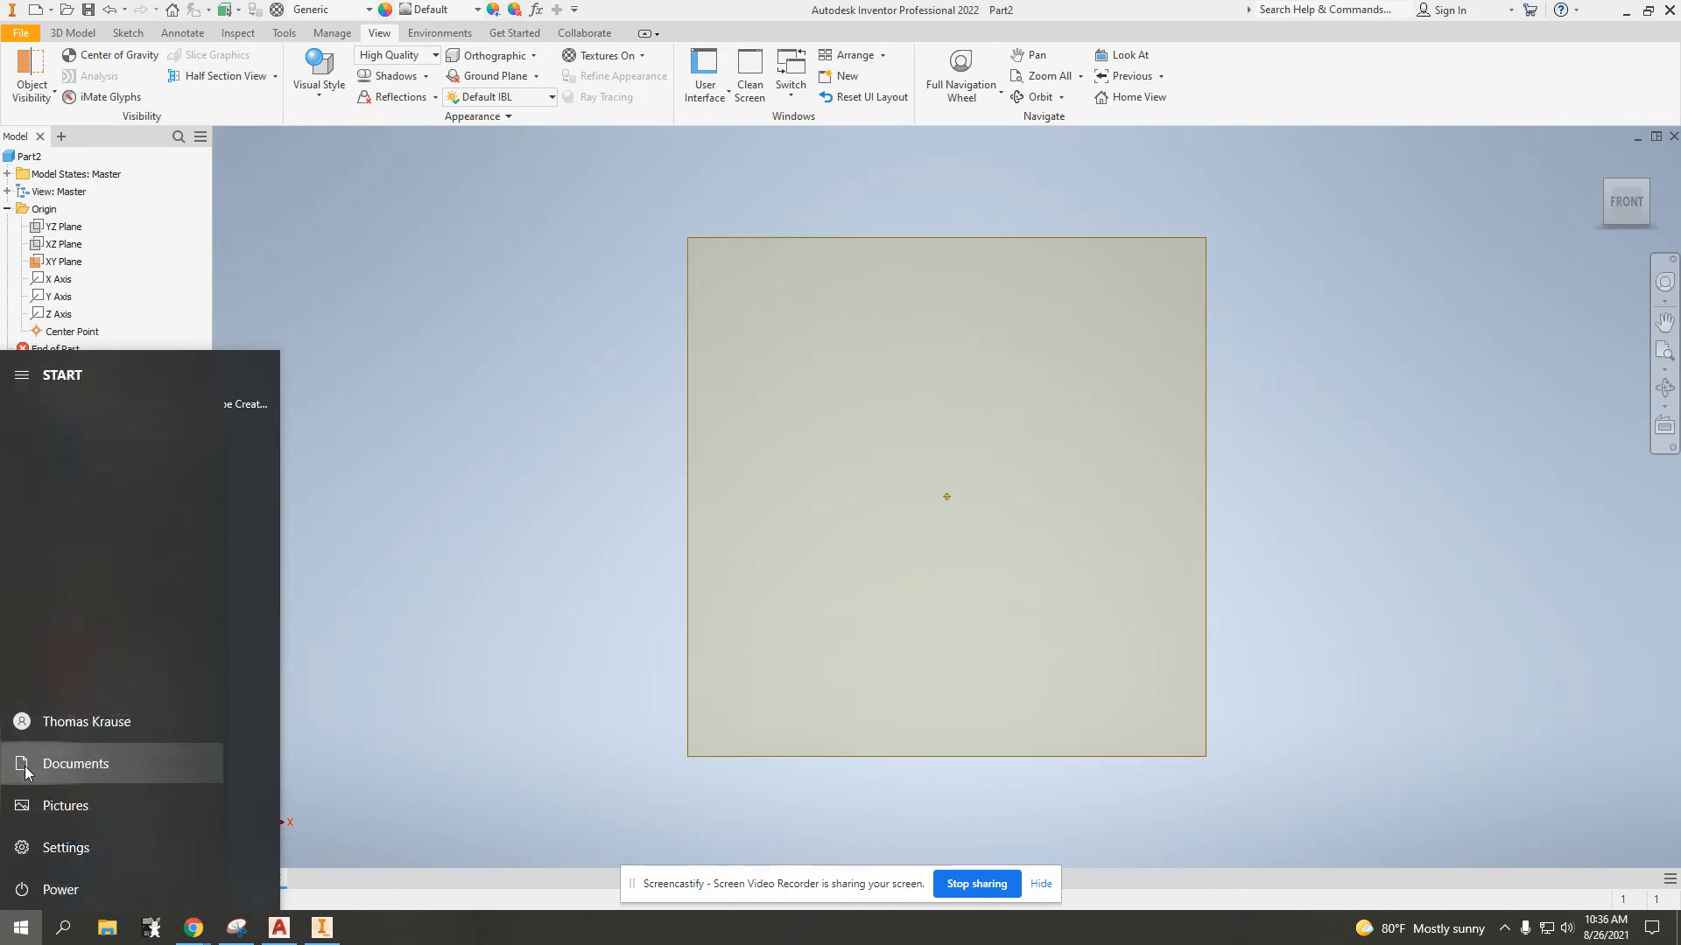
pyautogui.click(27, 769)
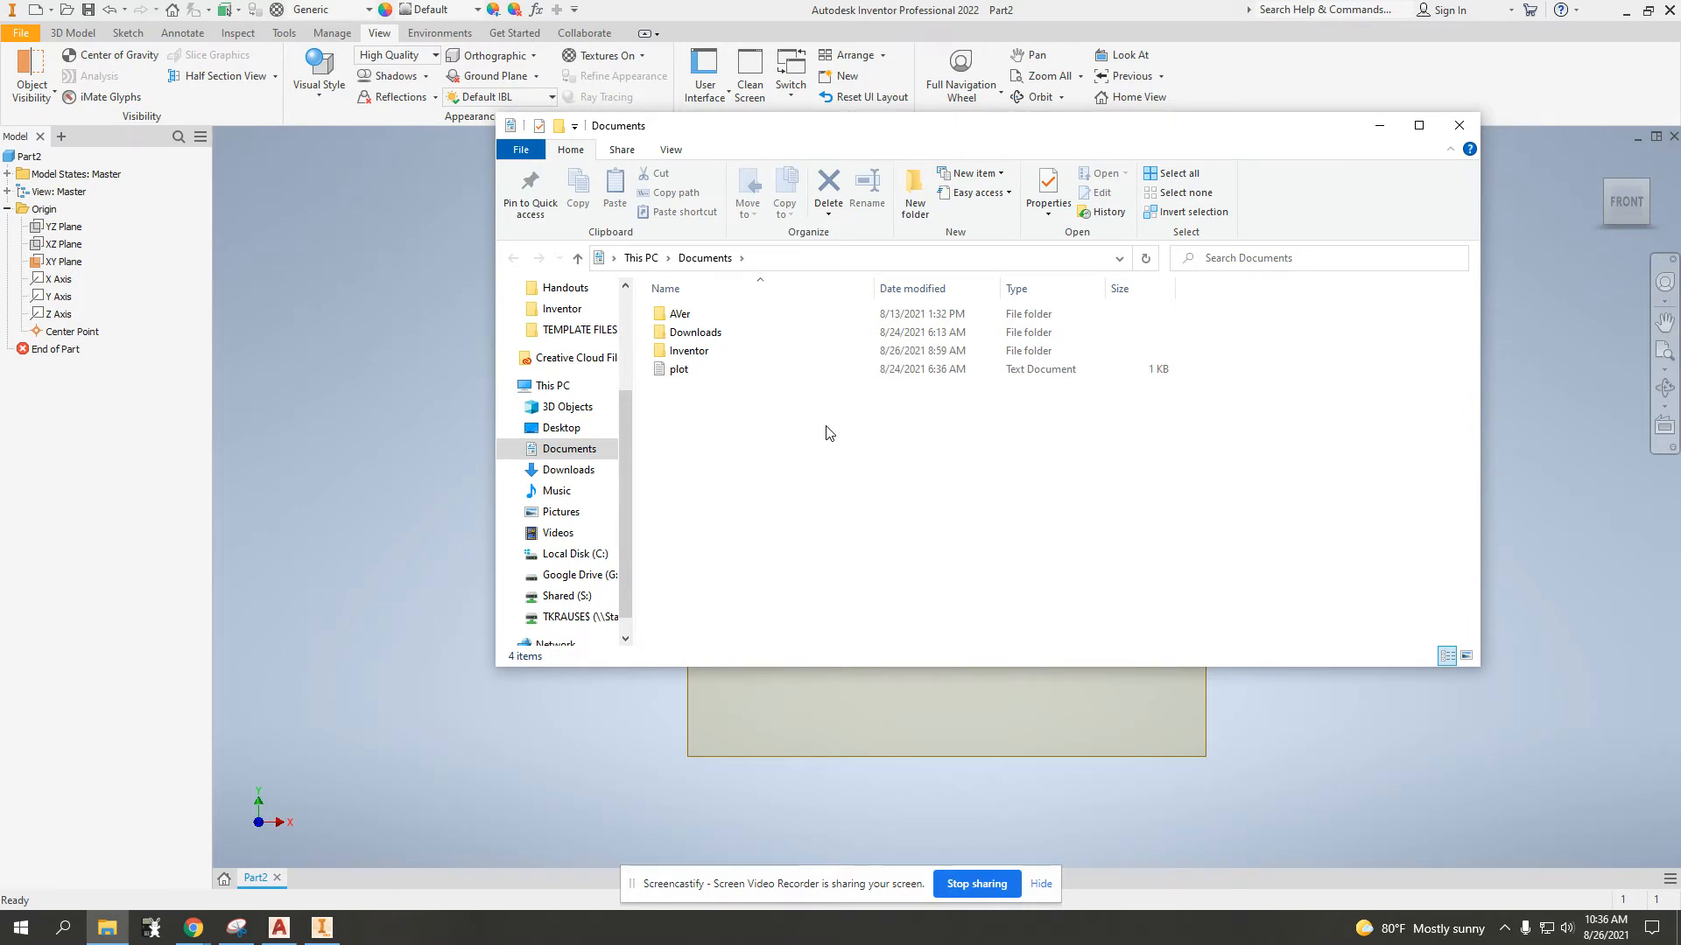
pyautogui.click(19, 930)
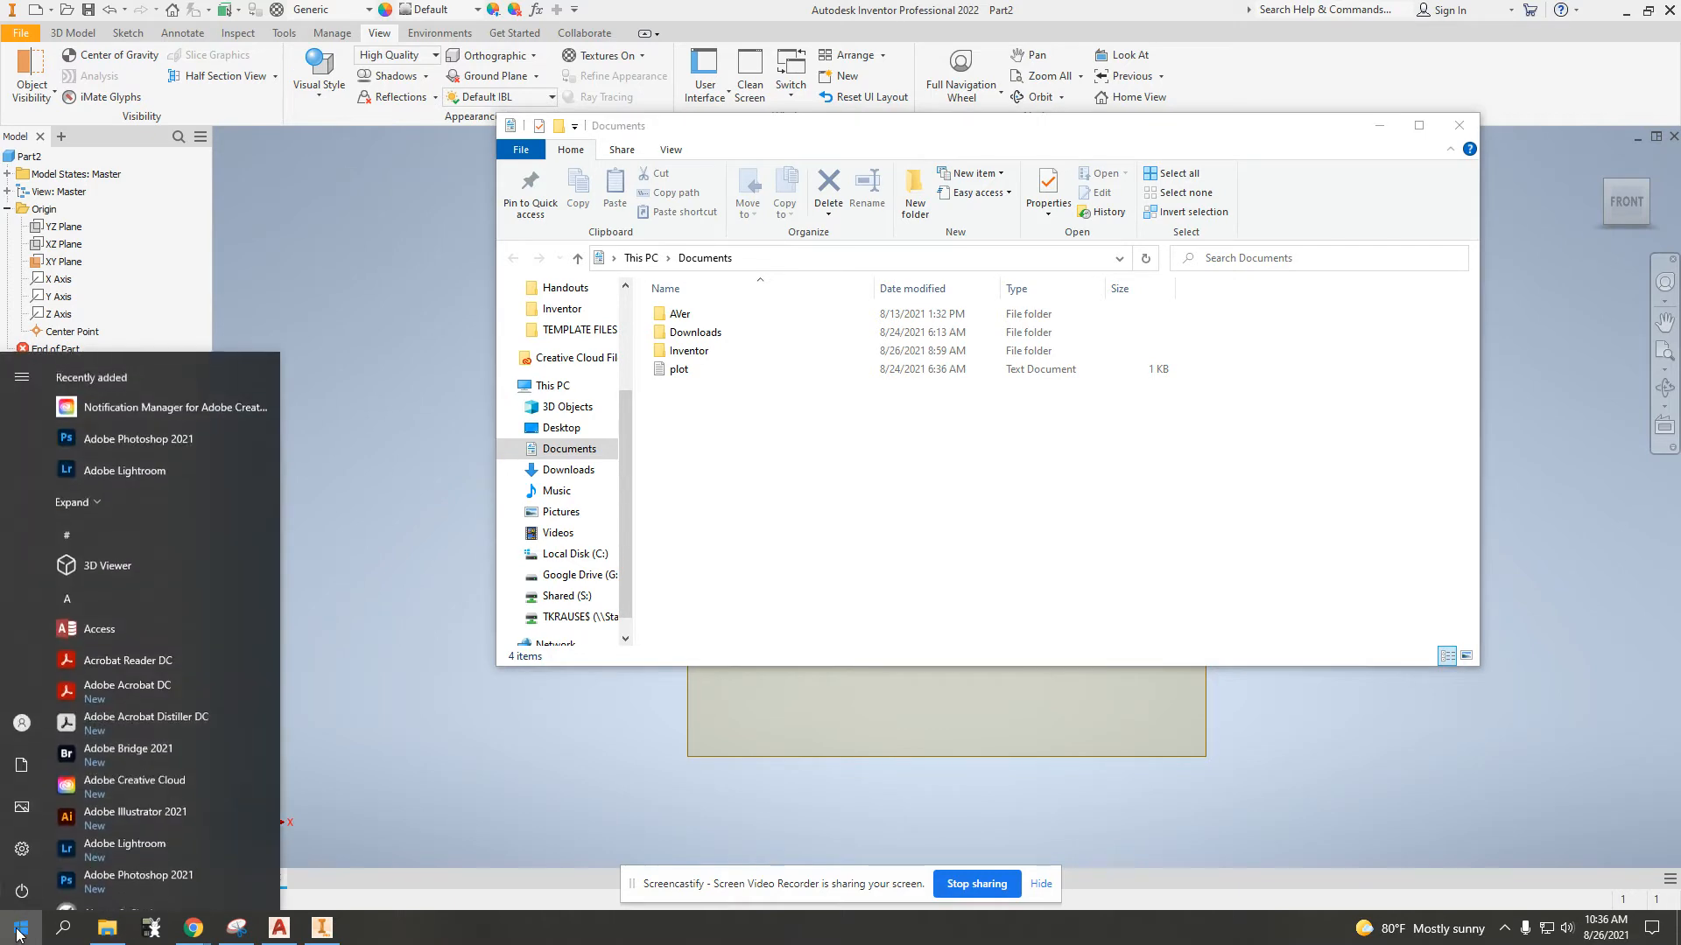
pyautogui.moveTo(22, 783)
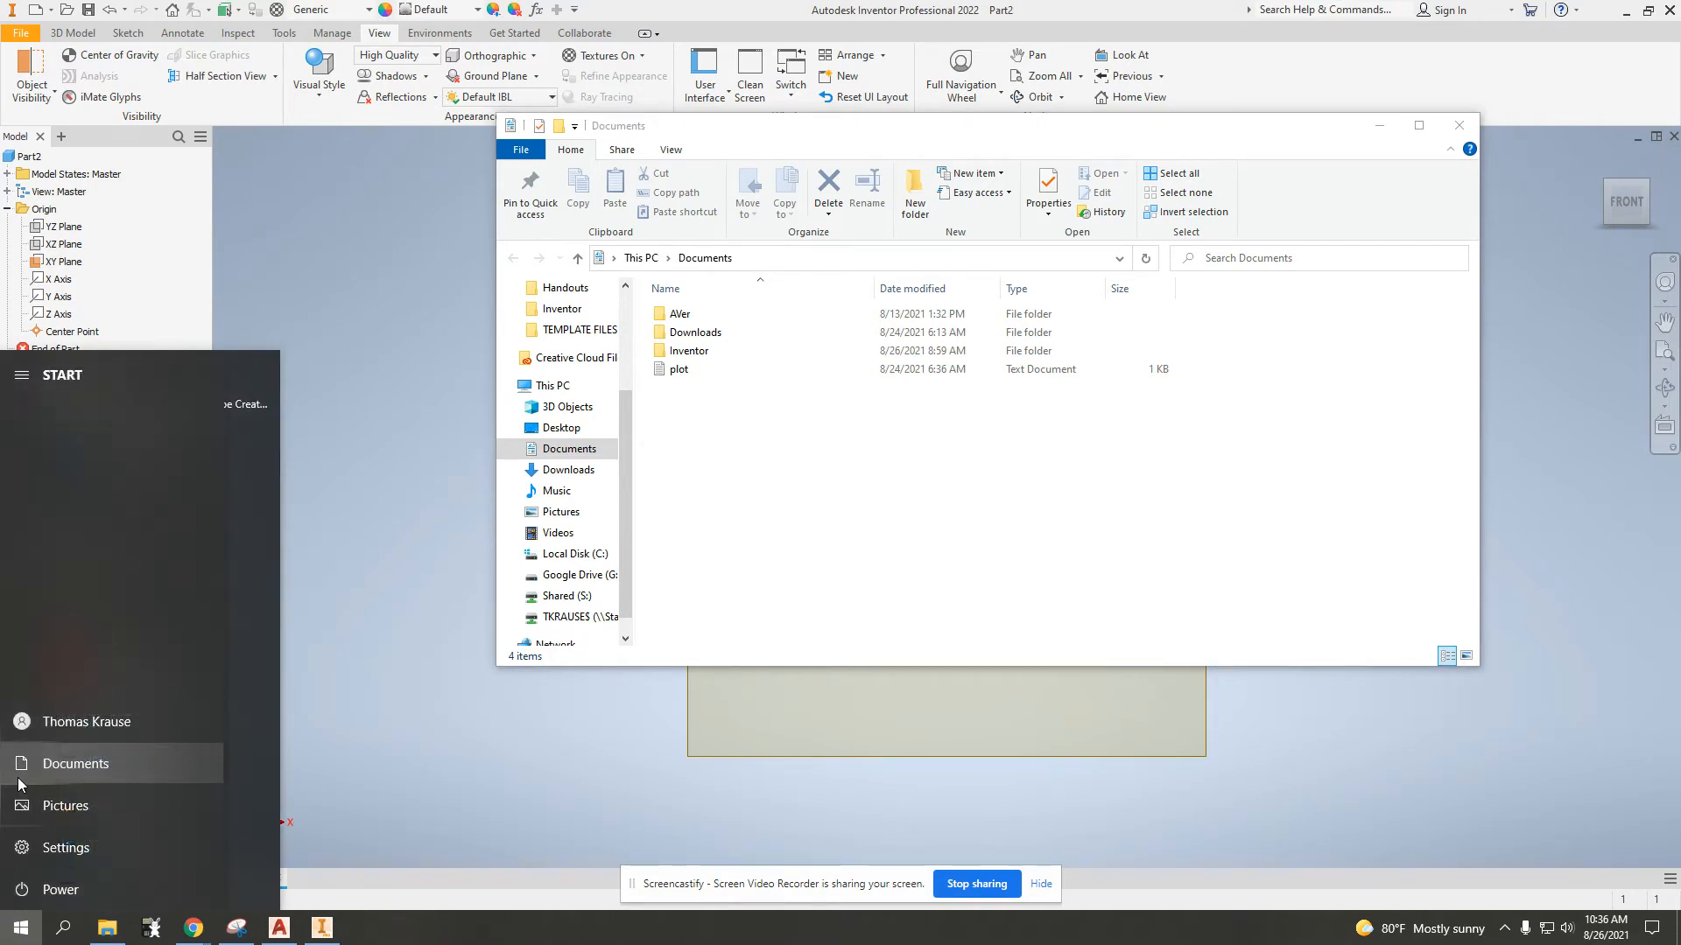
pyautogui.click(911, 131)
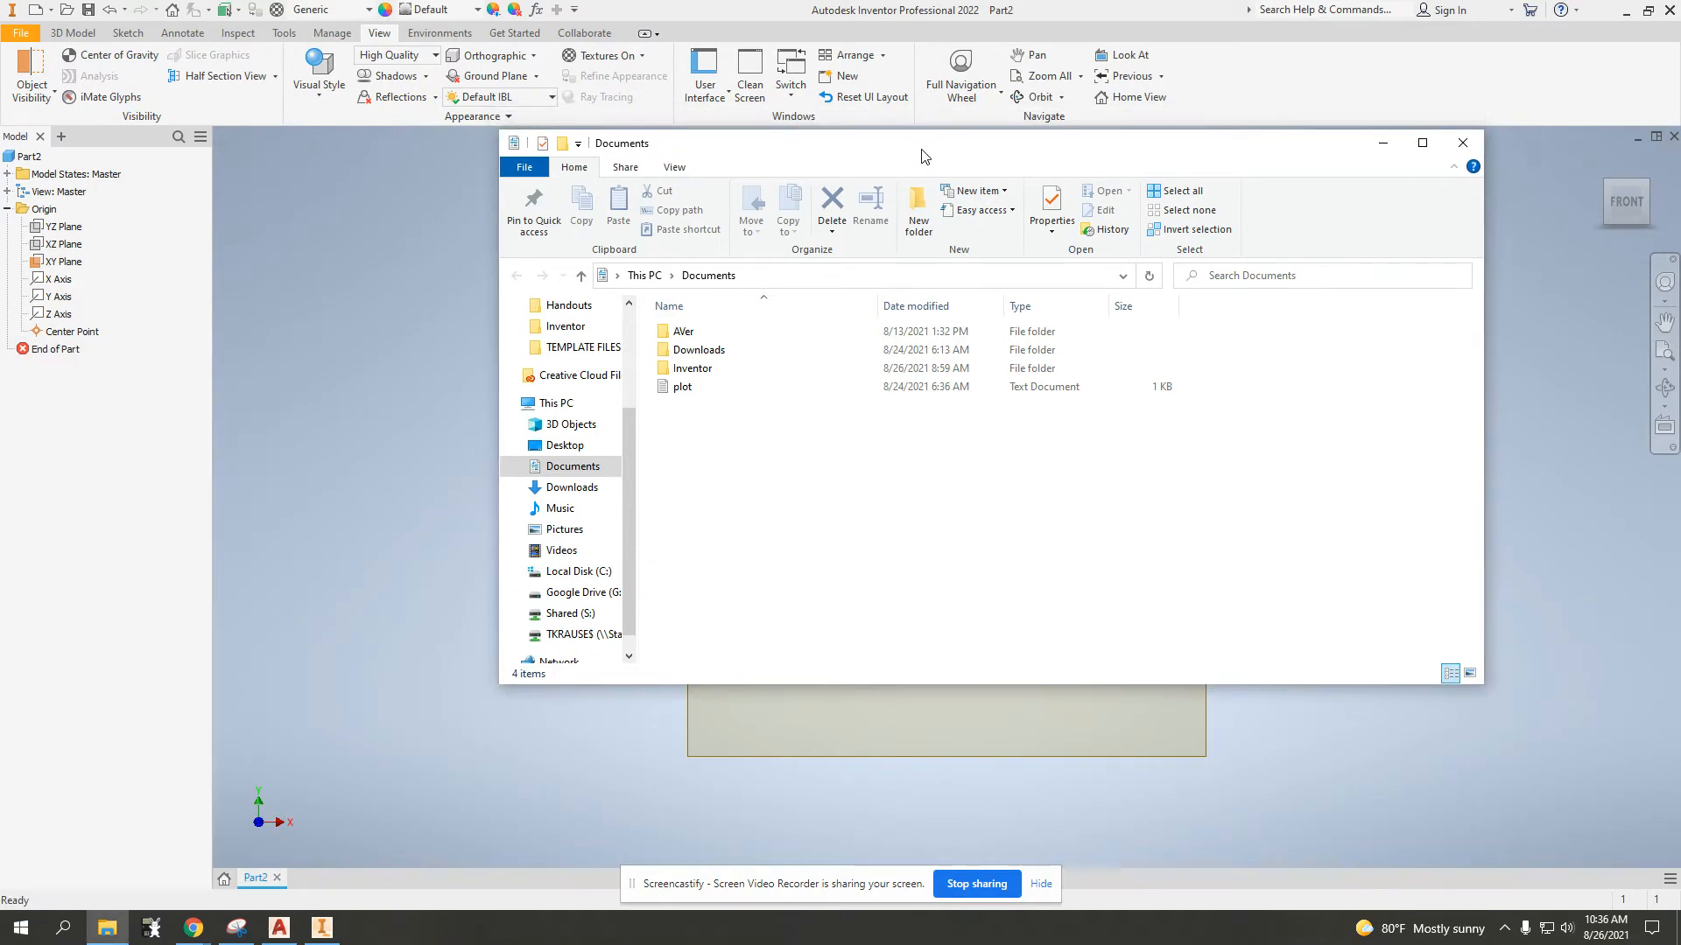
pyautogui.moveTo(909, 131); pyautogui.dragTo(804, 180)
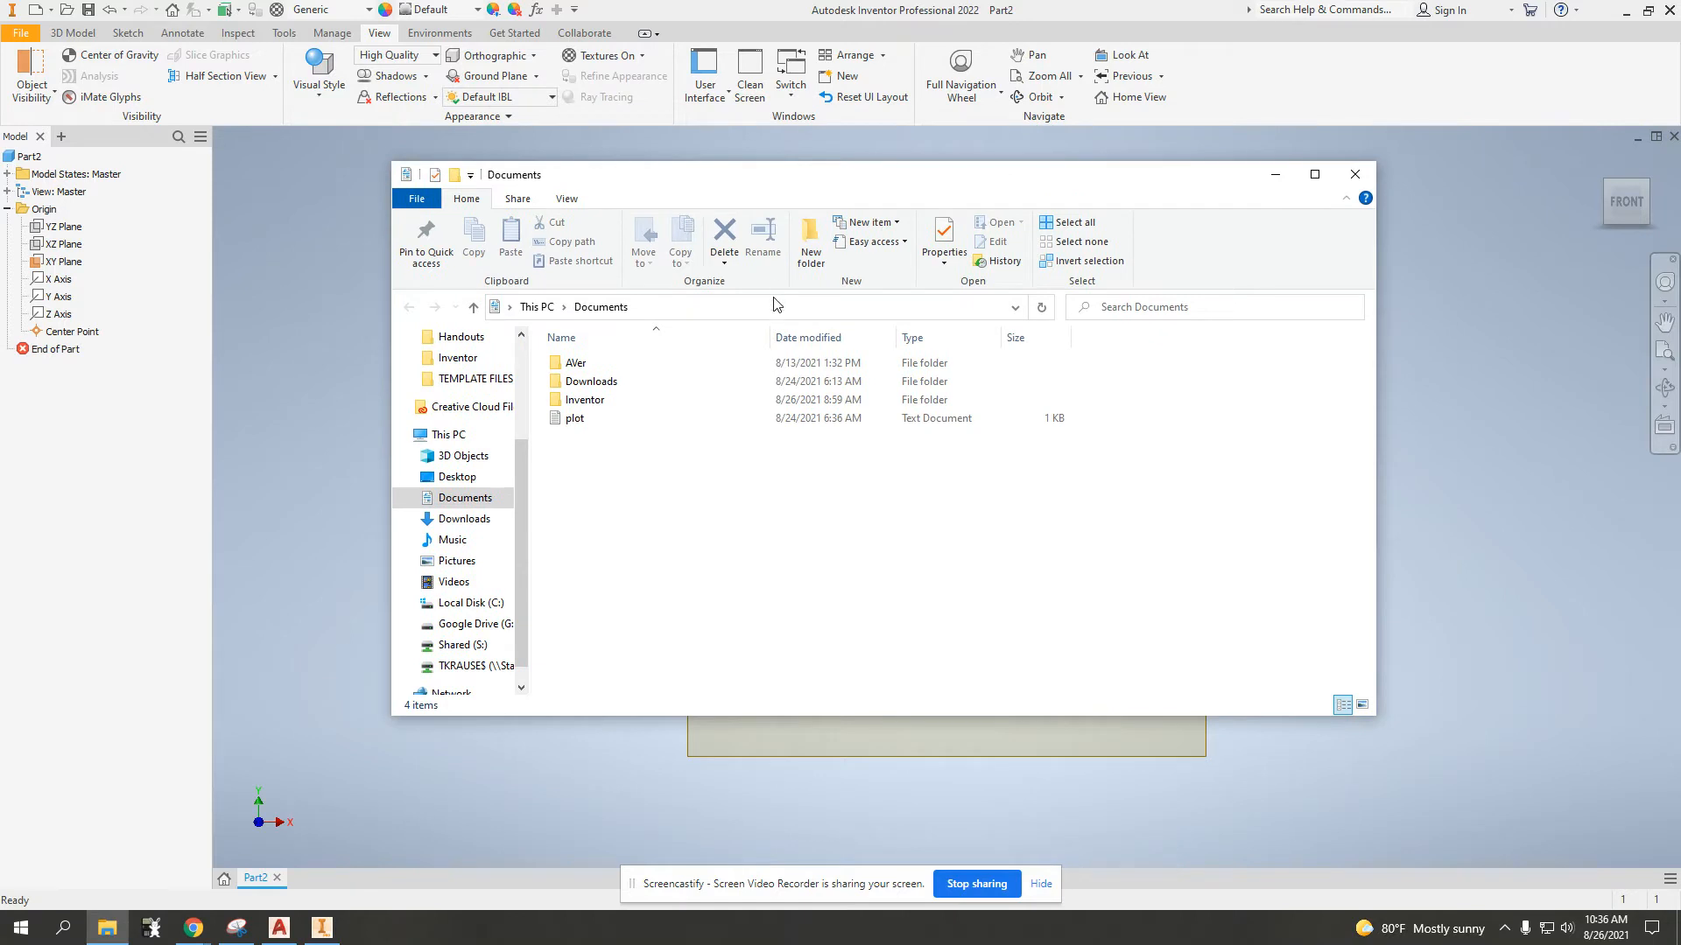
pyautogui.click(403, 435)
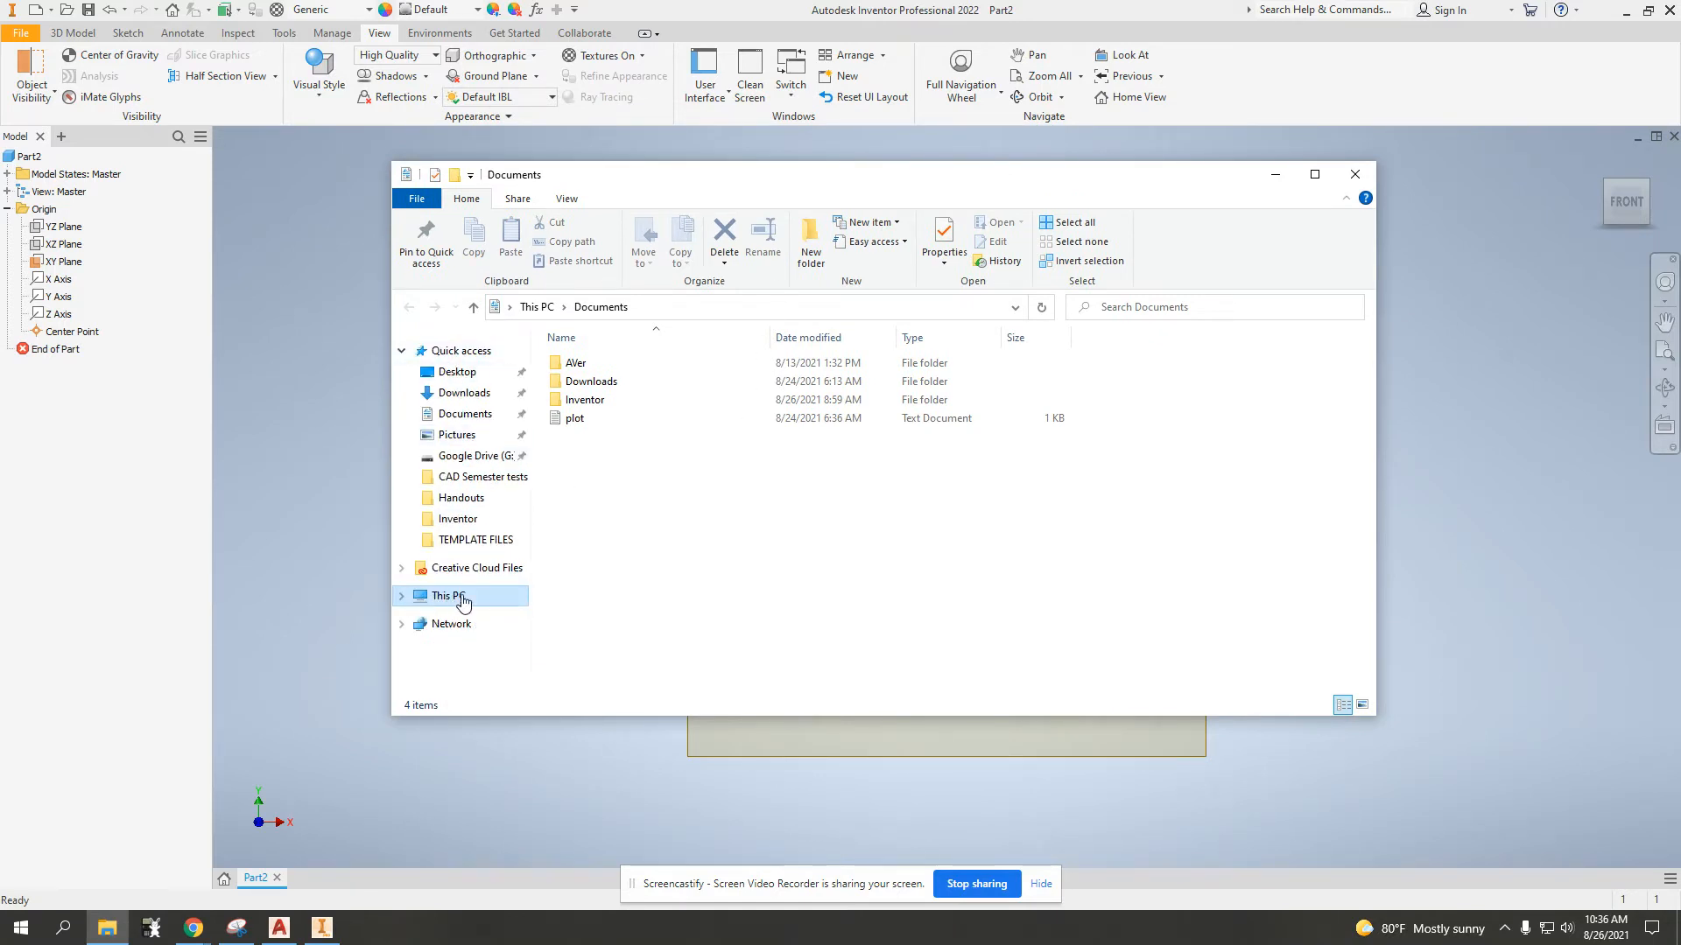
pyautogui.click(403, 597)
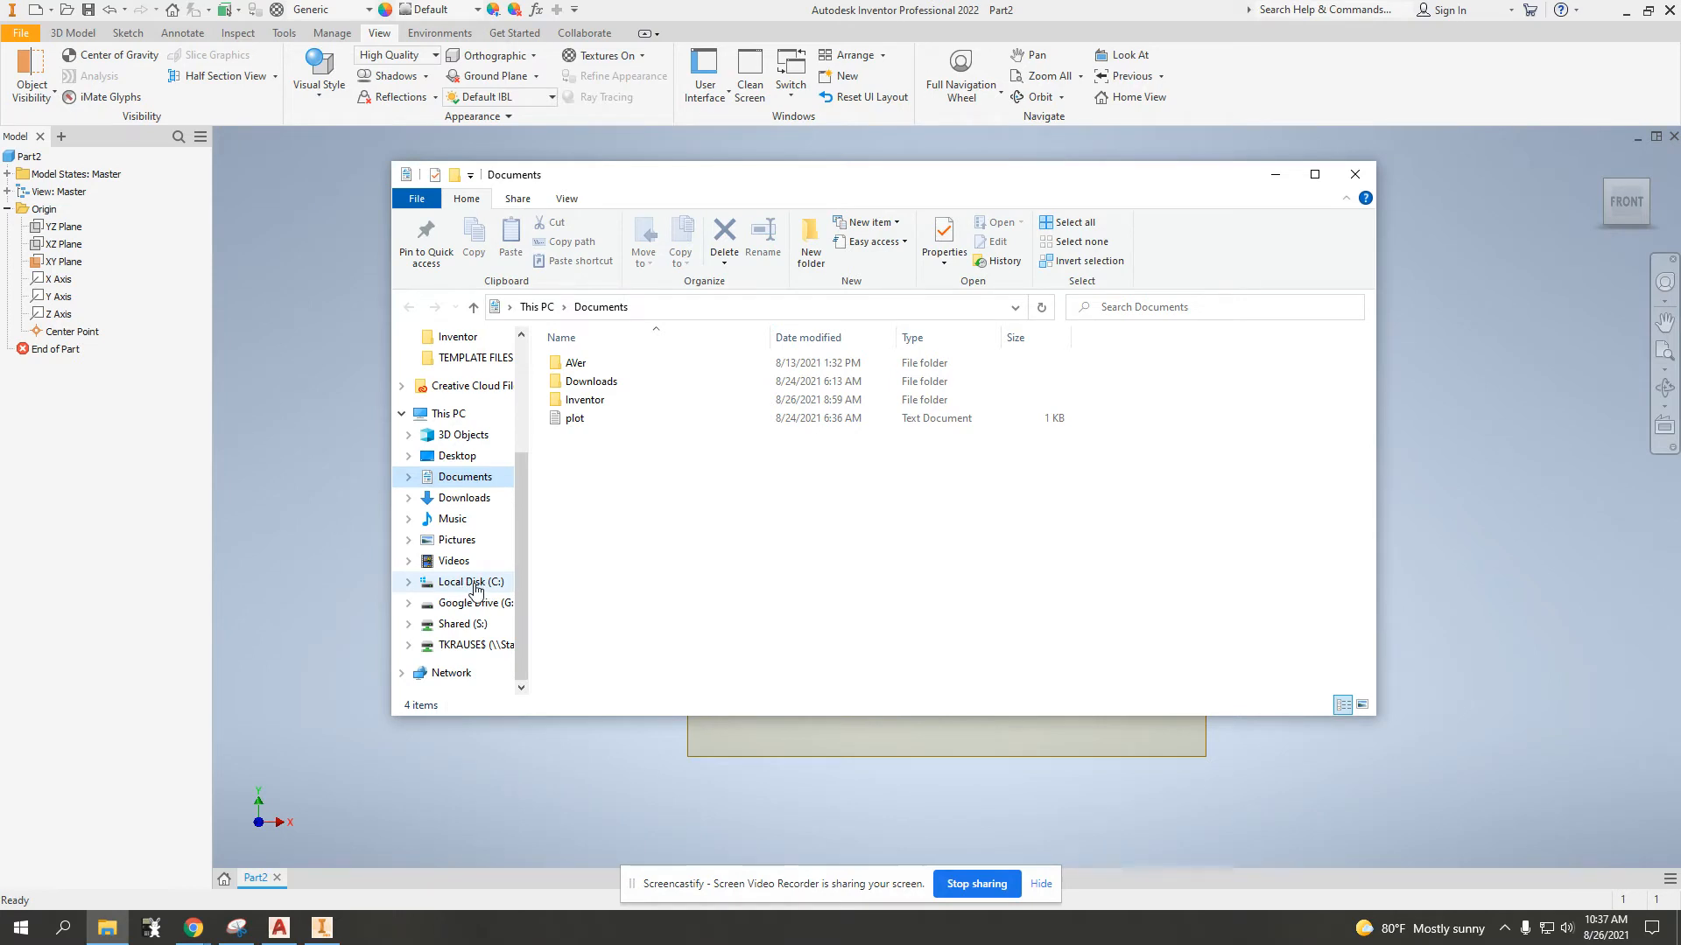
# On the Shared (S:) drive, browse through MAINESOUTH, STUDENTS, AAT, Applied Technology and CAD Shared to the instructor's folder
pyautogui.click(454, 627)
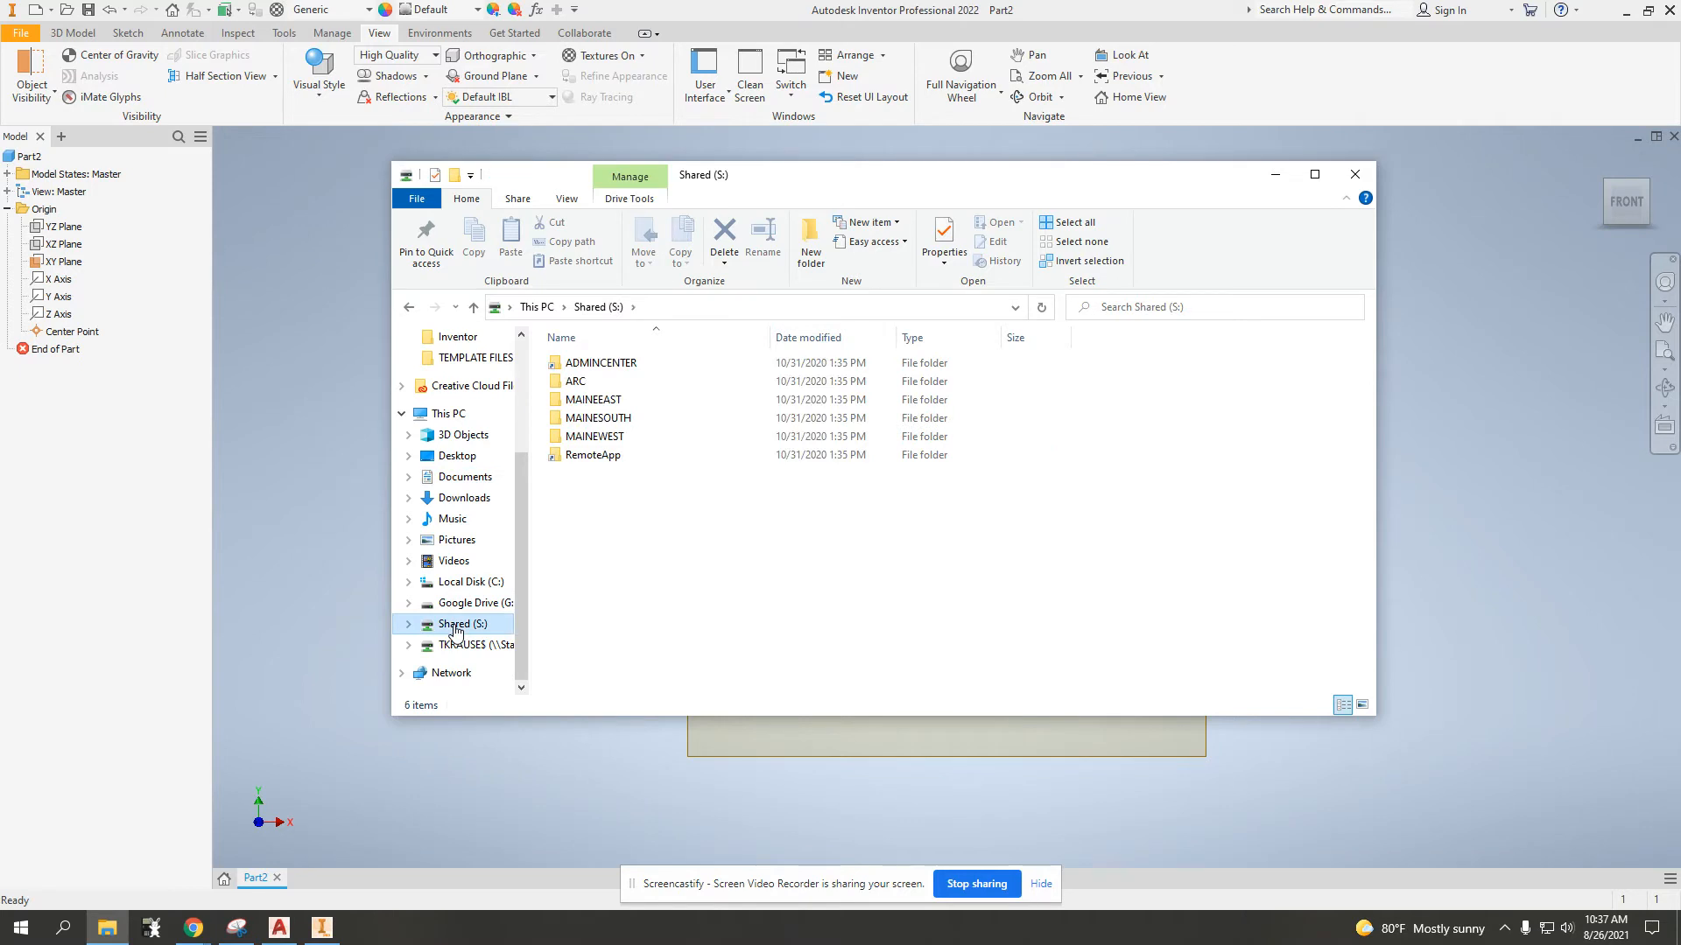
pyautogui.doubleClick(604, 420)
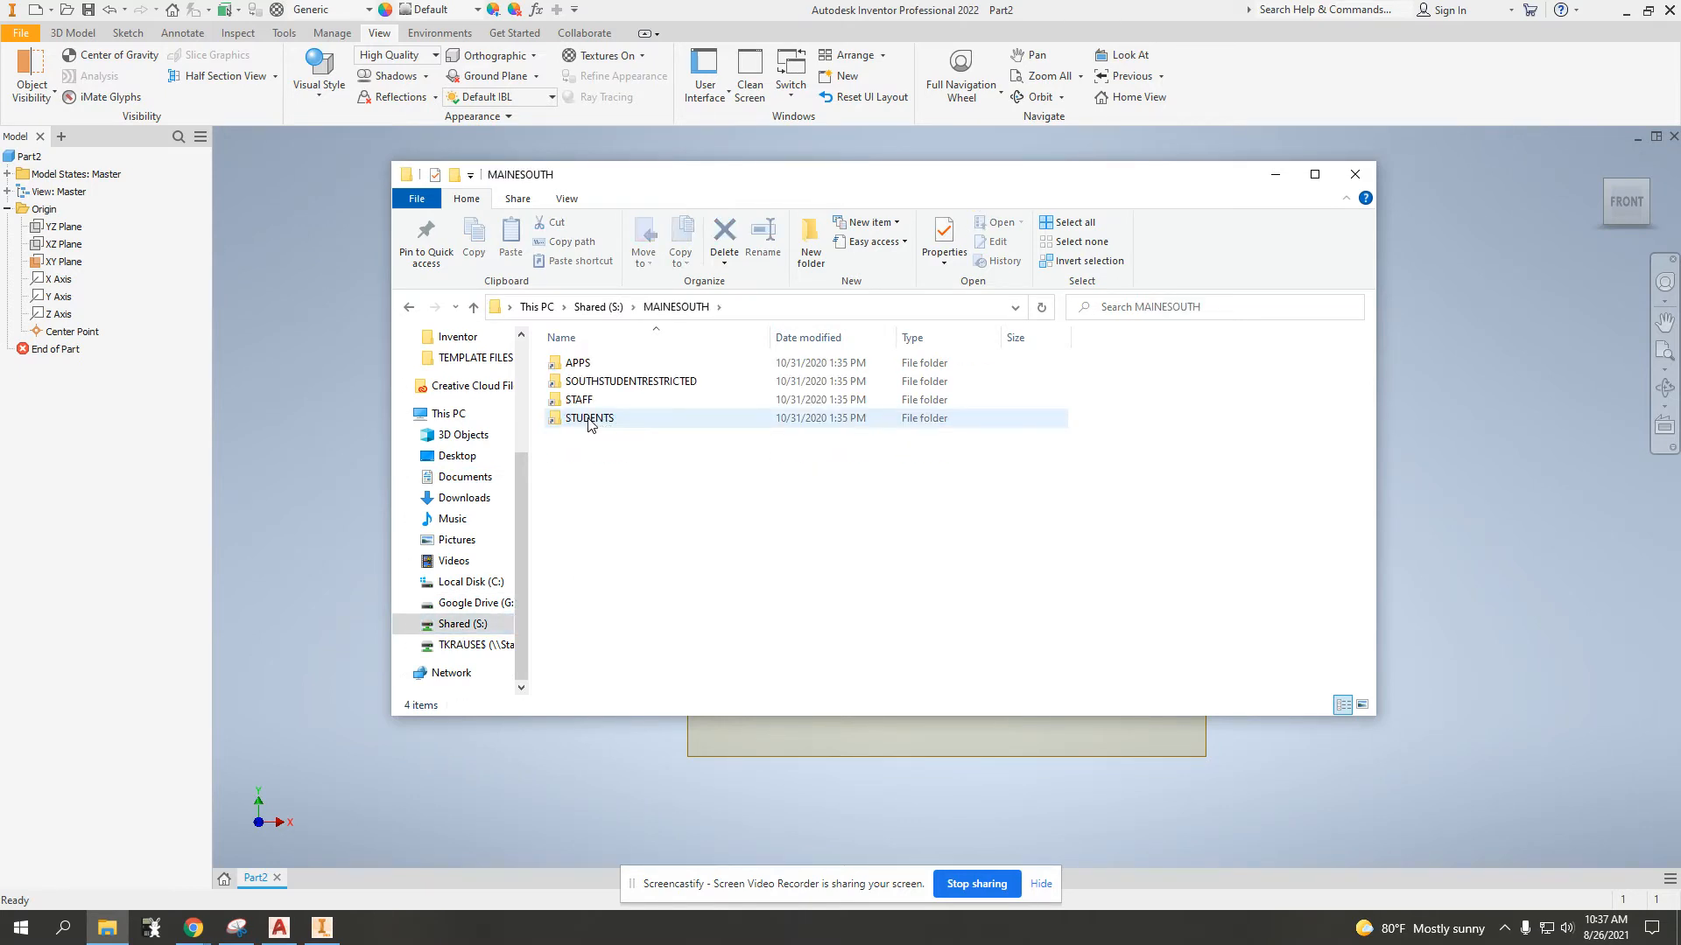
pyautogui.doubleClick(589, 420)
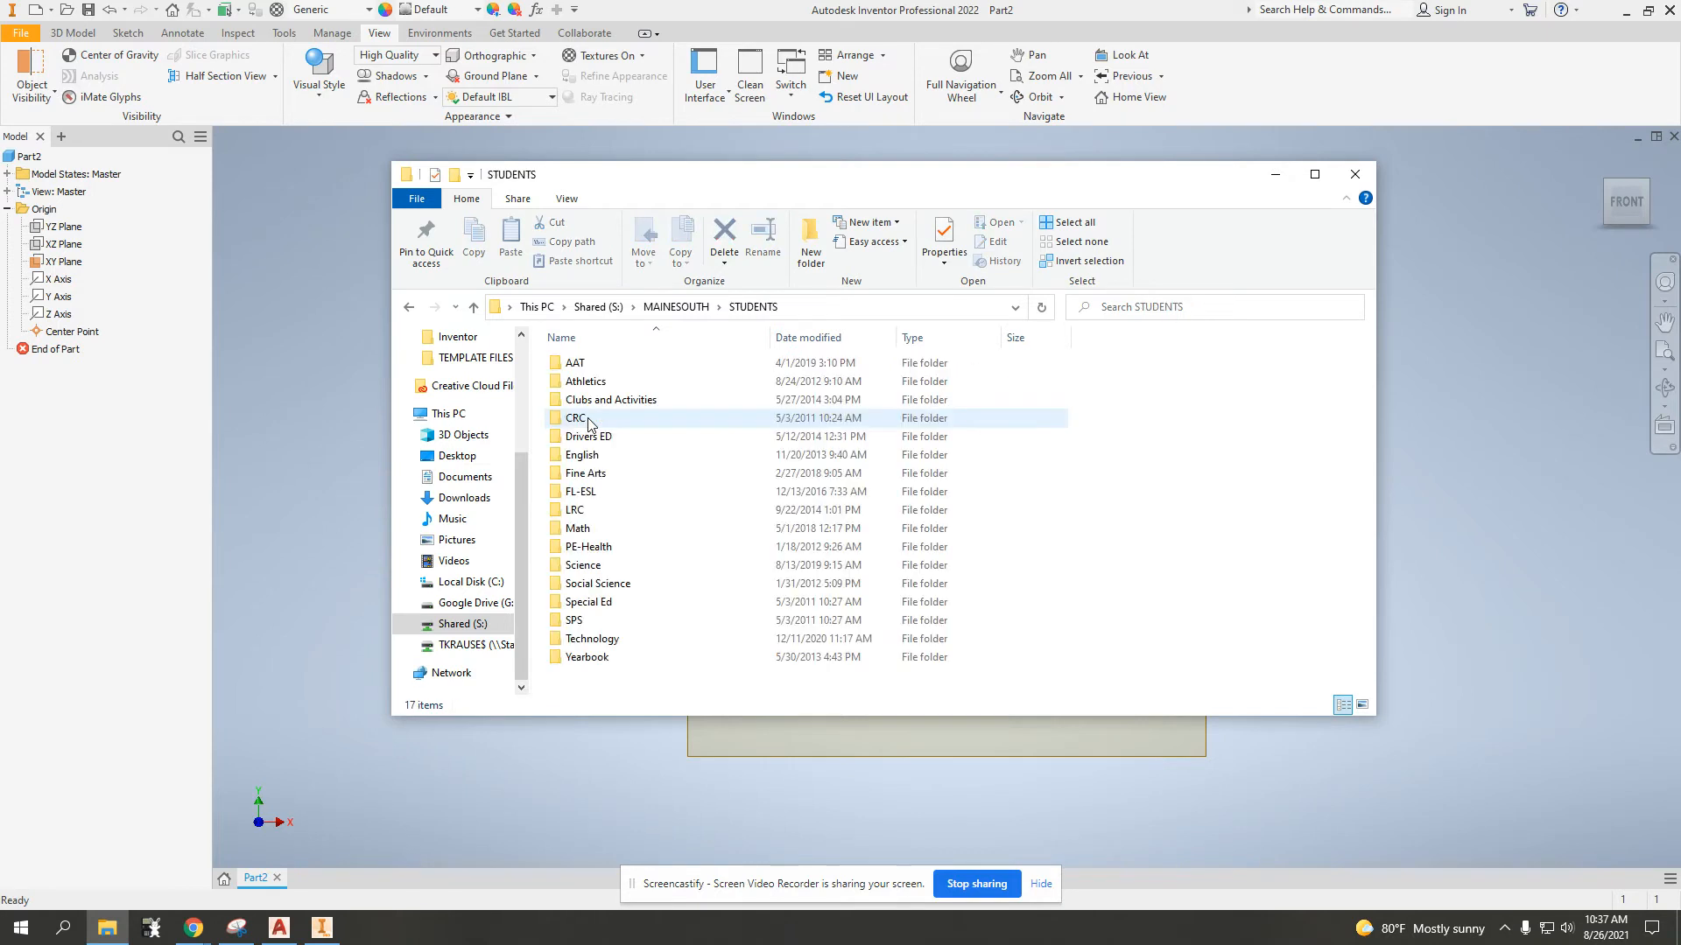
pyautogui.doubleClick(612, 369)
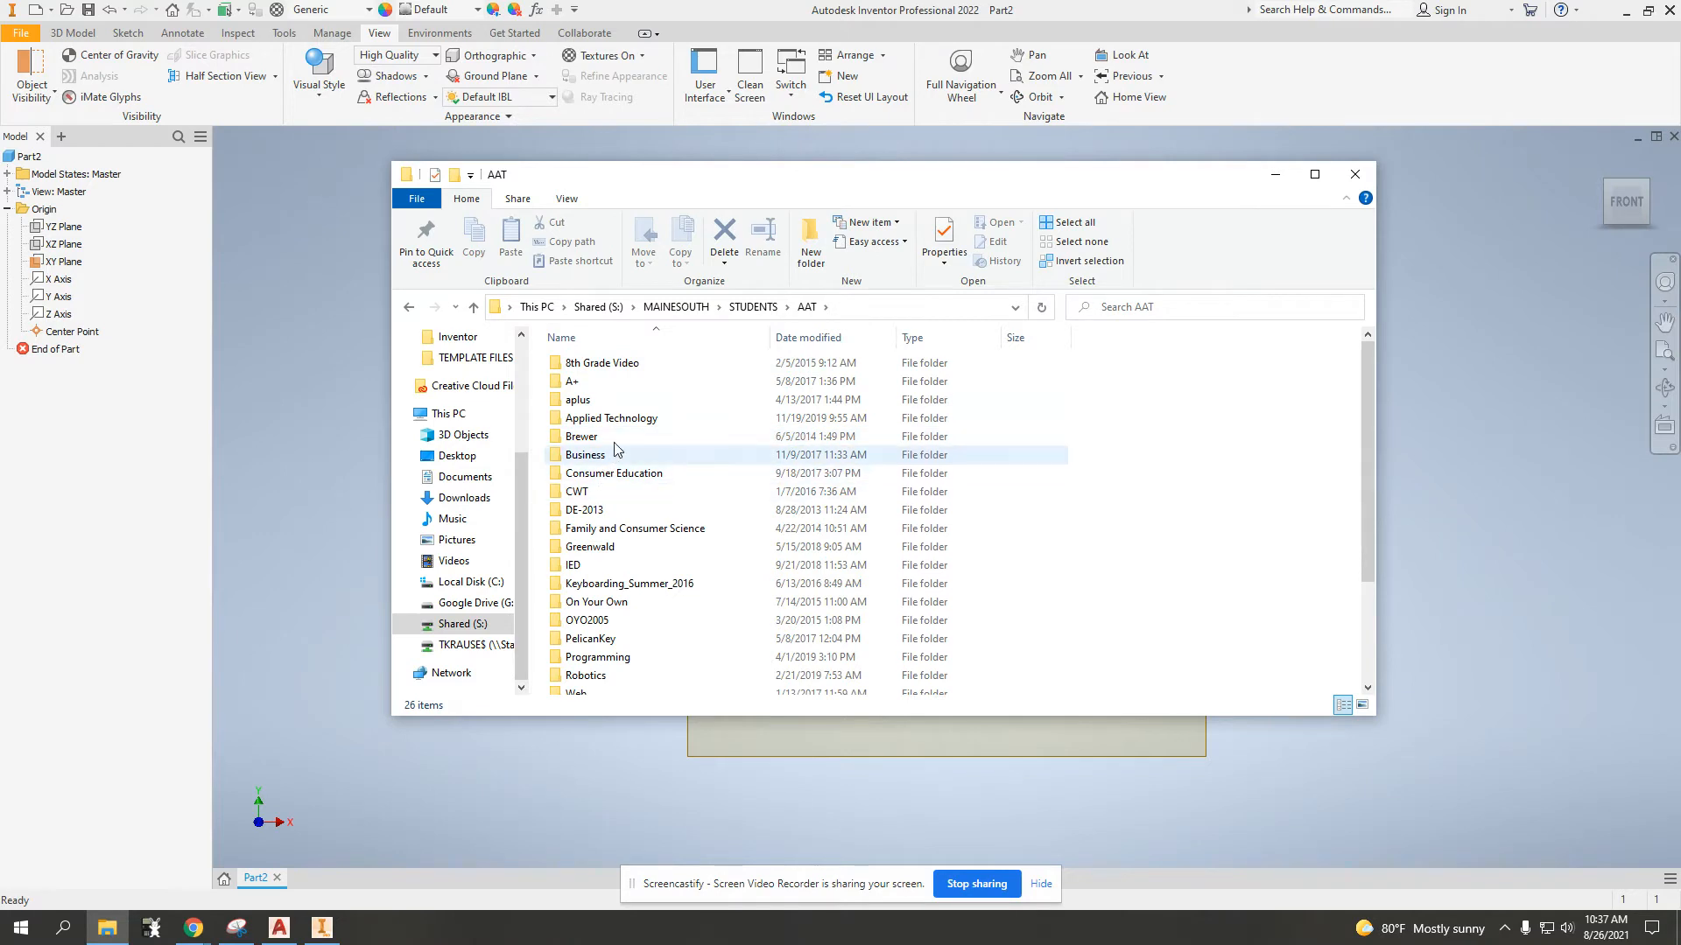
pyautogui.doubleClick(619, 420)
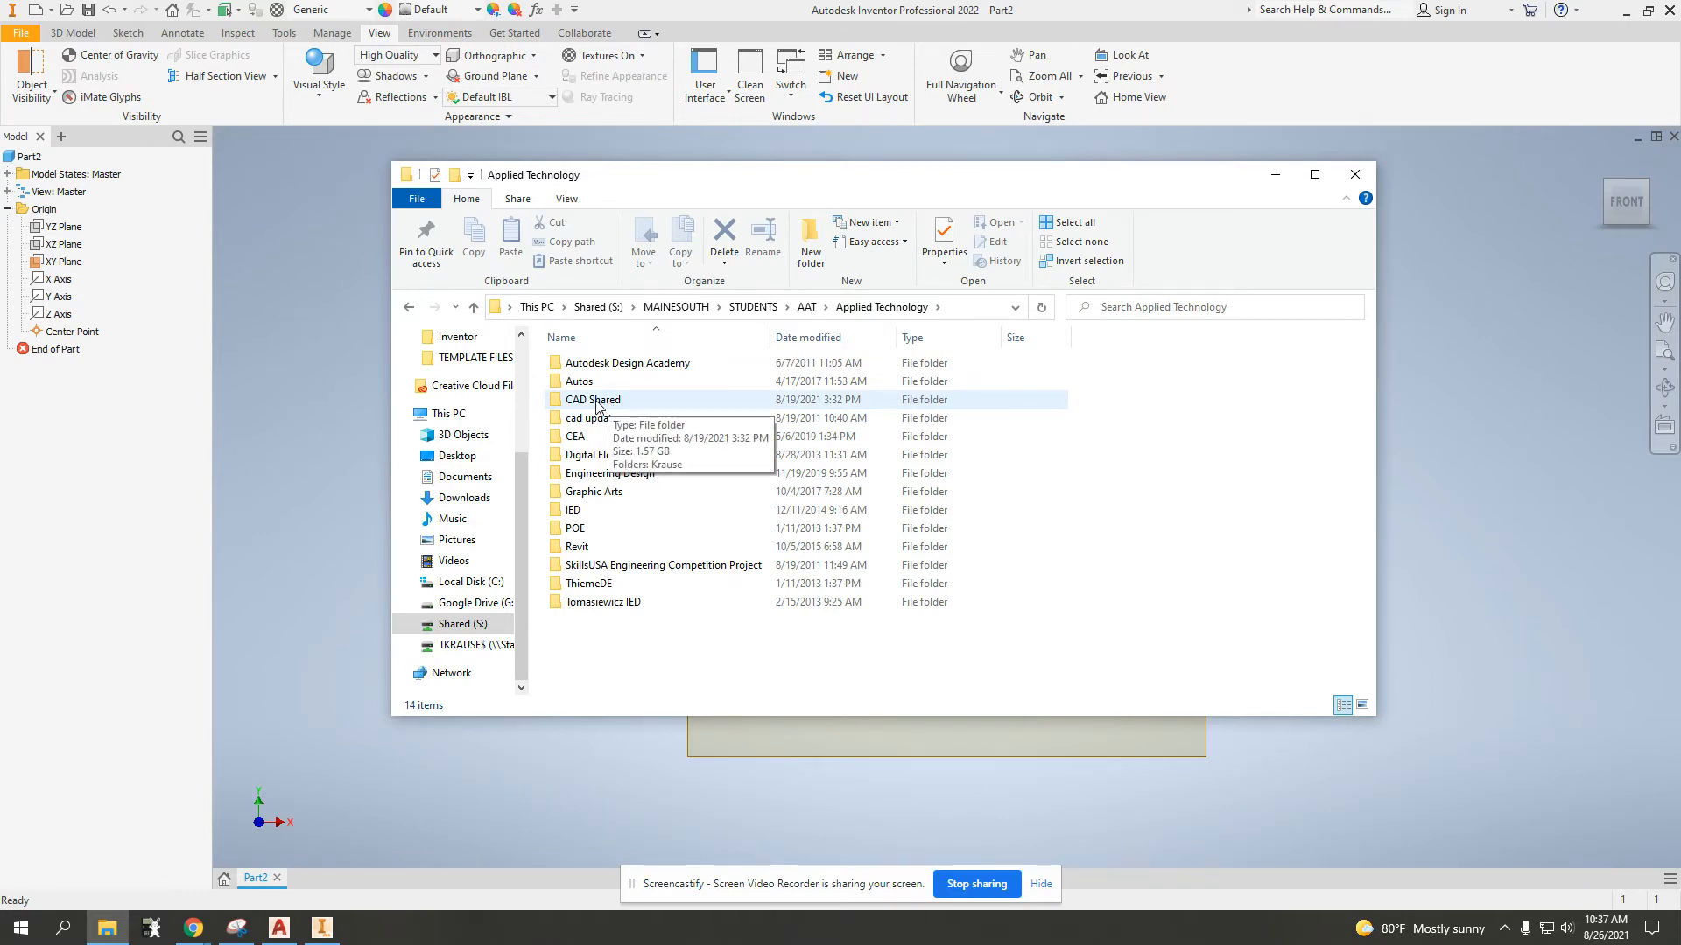
pyautogui.doubleClick(596, 401)
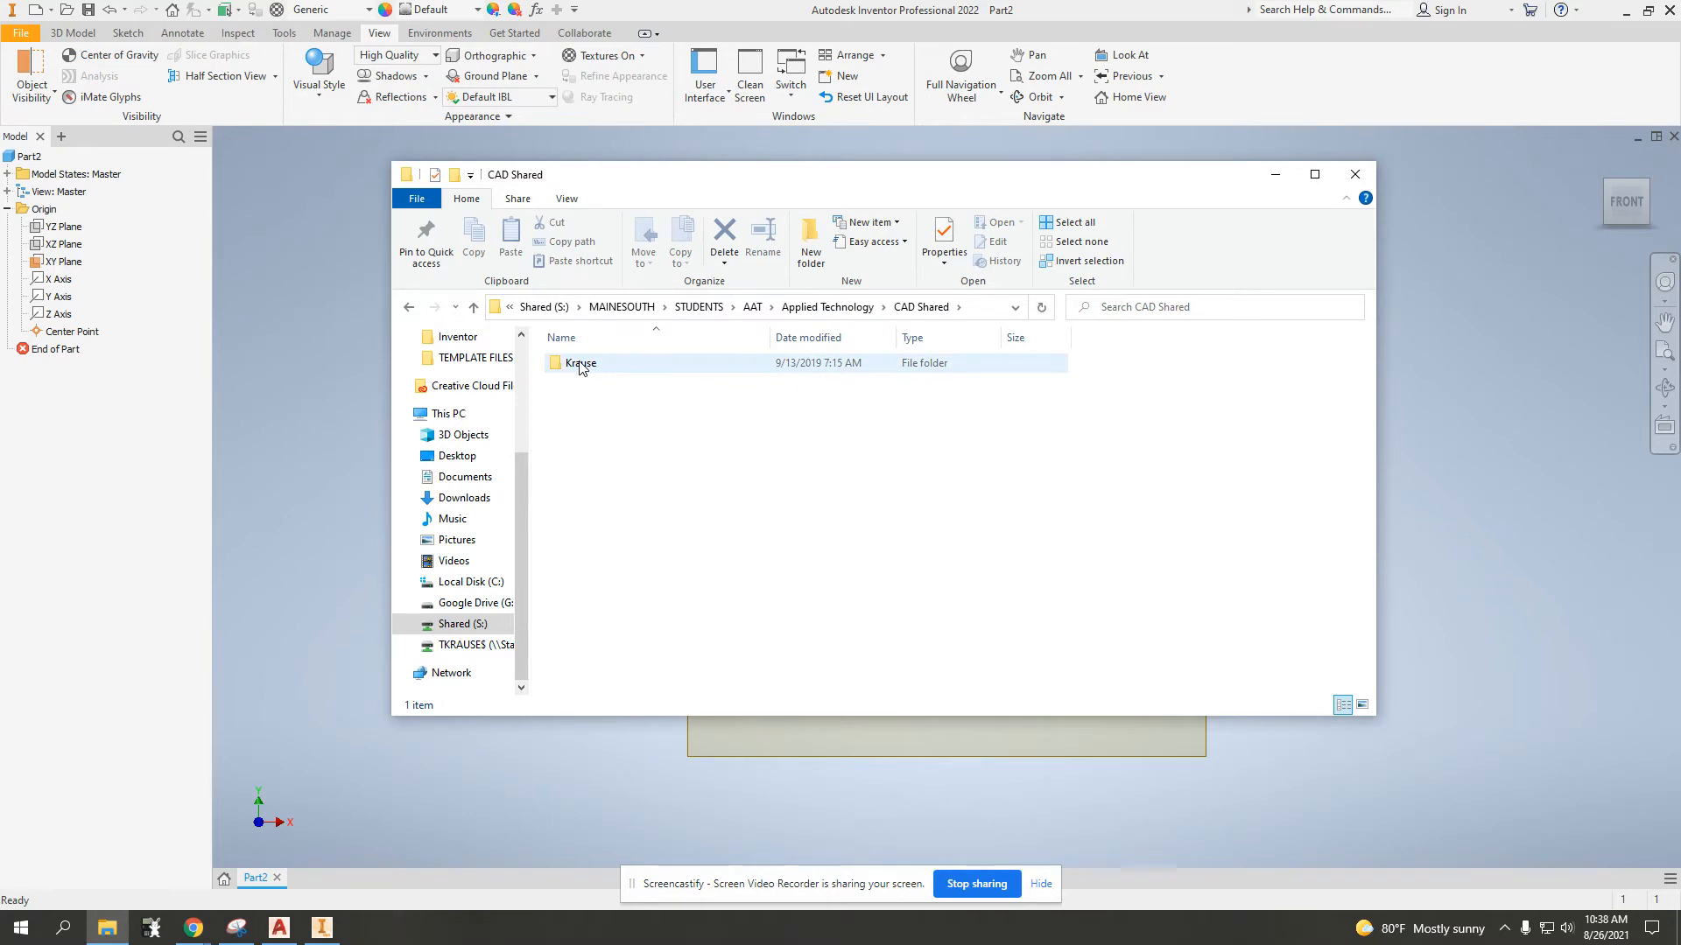
pyautogui.doubleClick(581, 364)
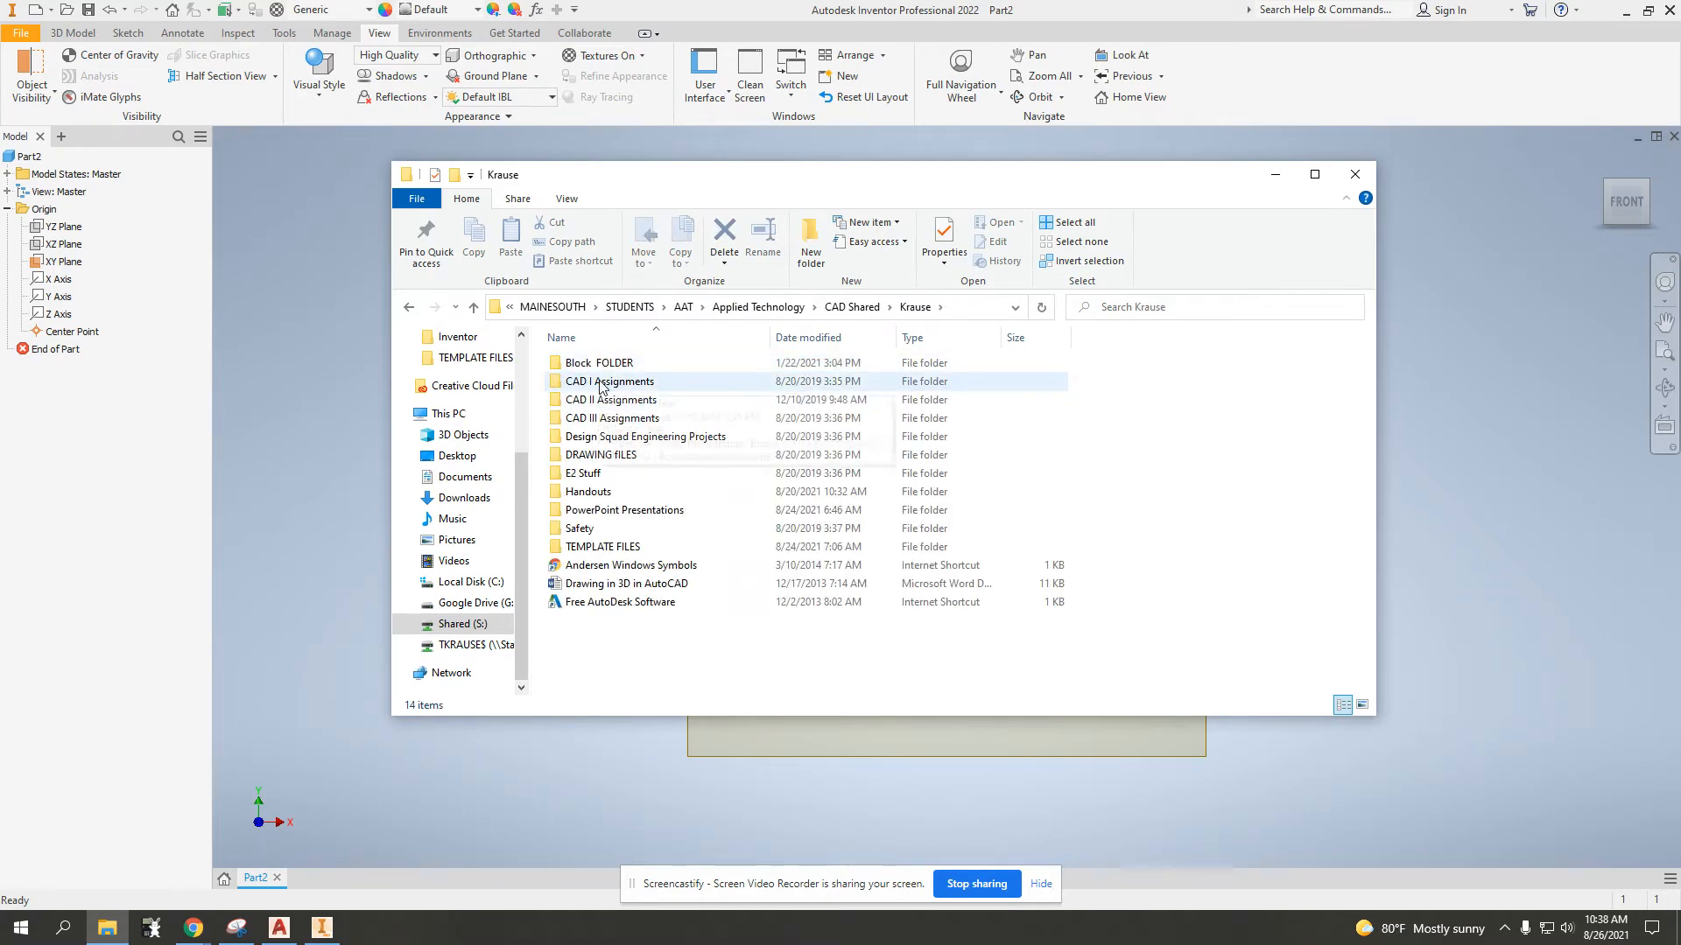
# Open the #17-20 PDF from the CAD folder inside CAD I Assignments
pyautogui.click(602, 383)
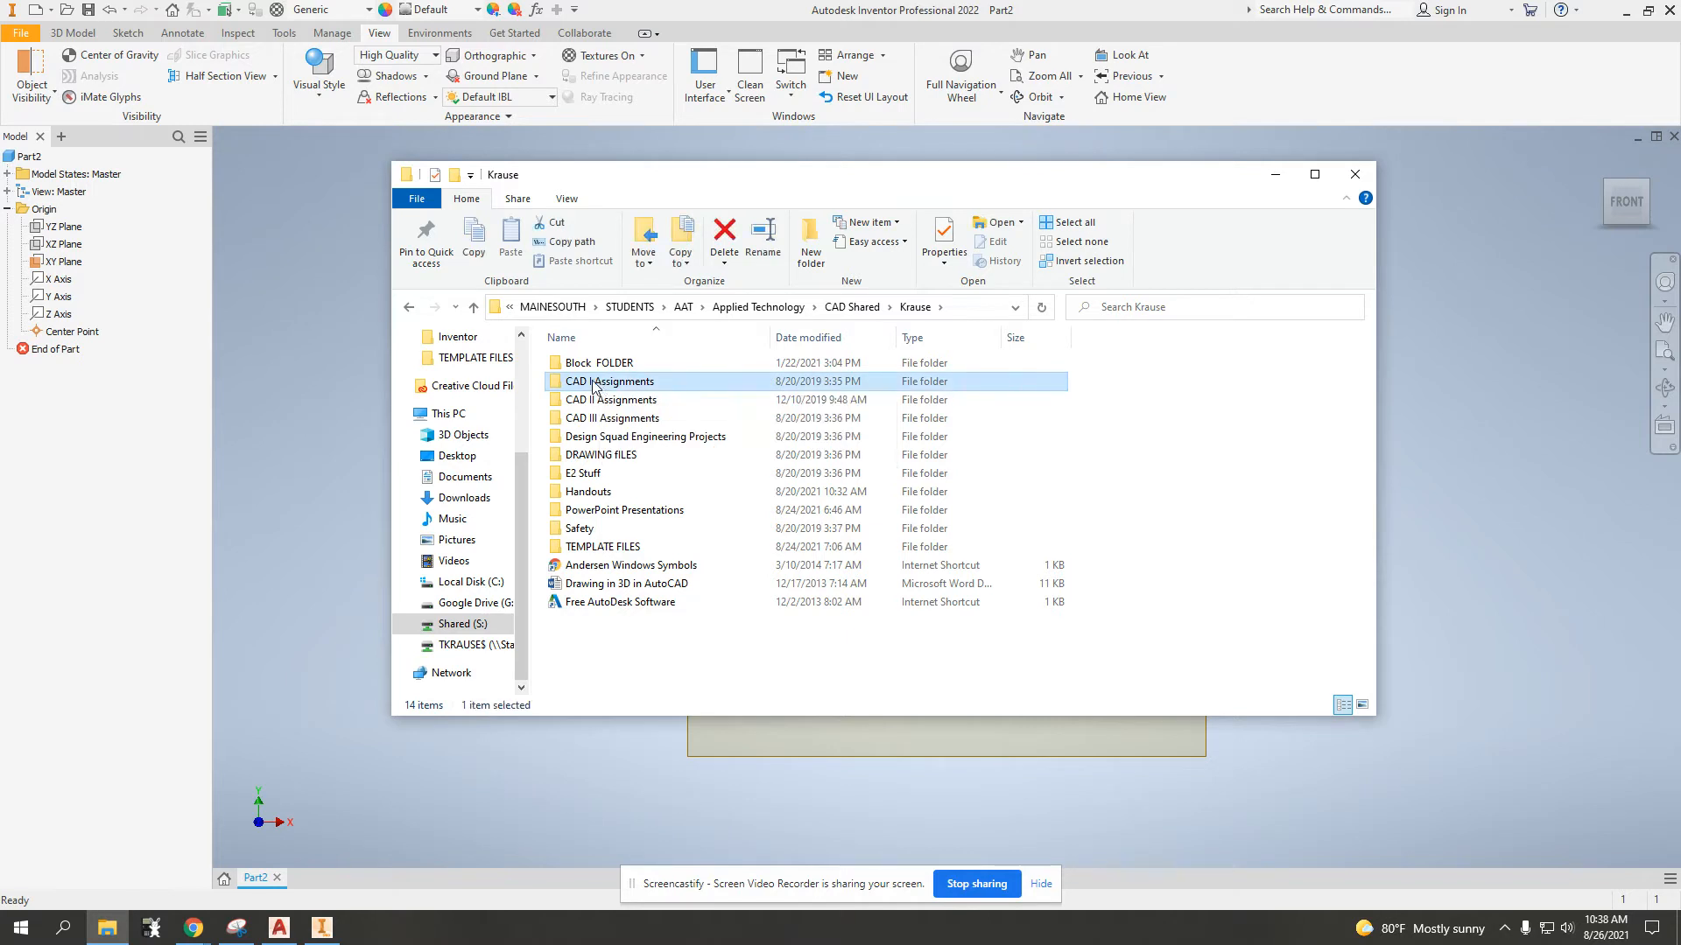
pyautogui.doubleClick(565, 383)
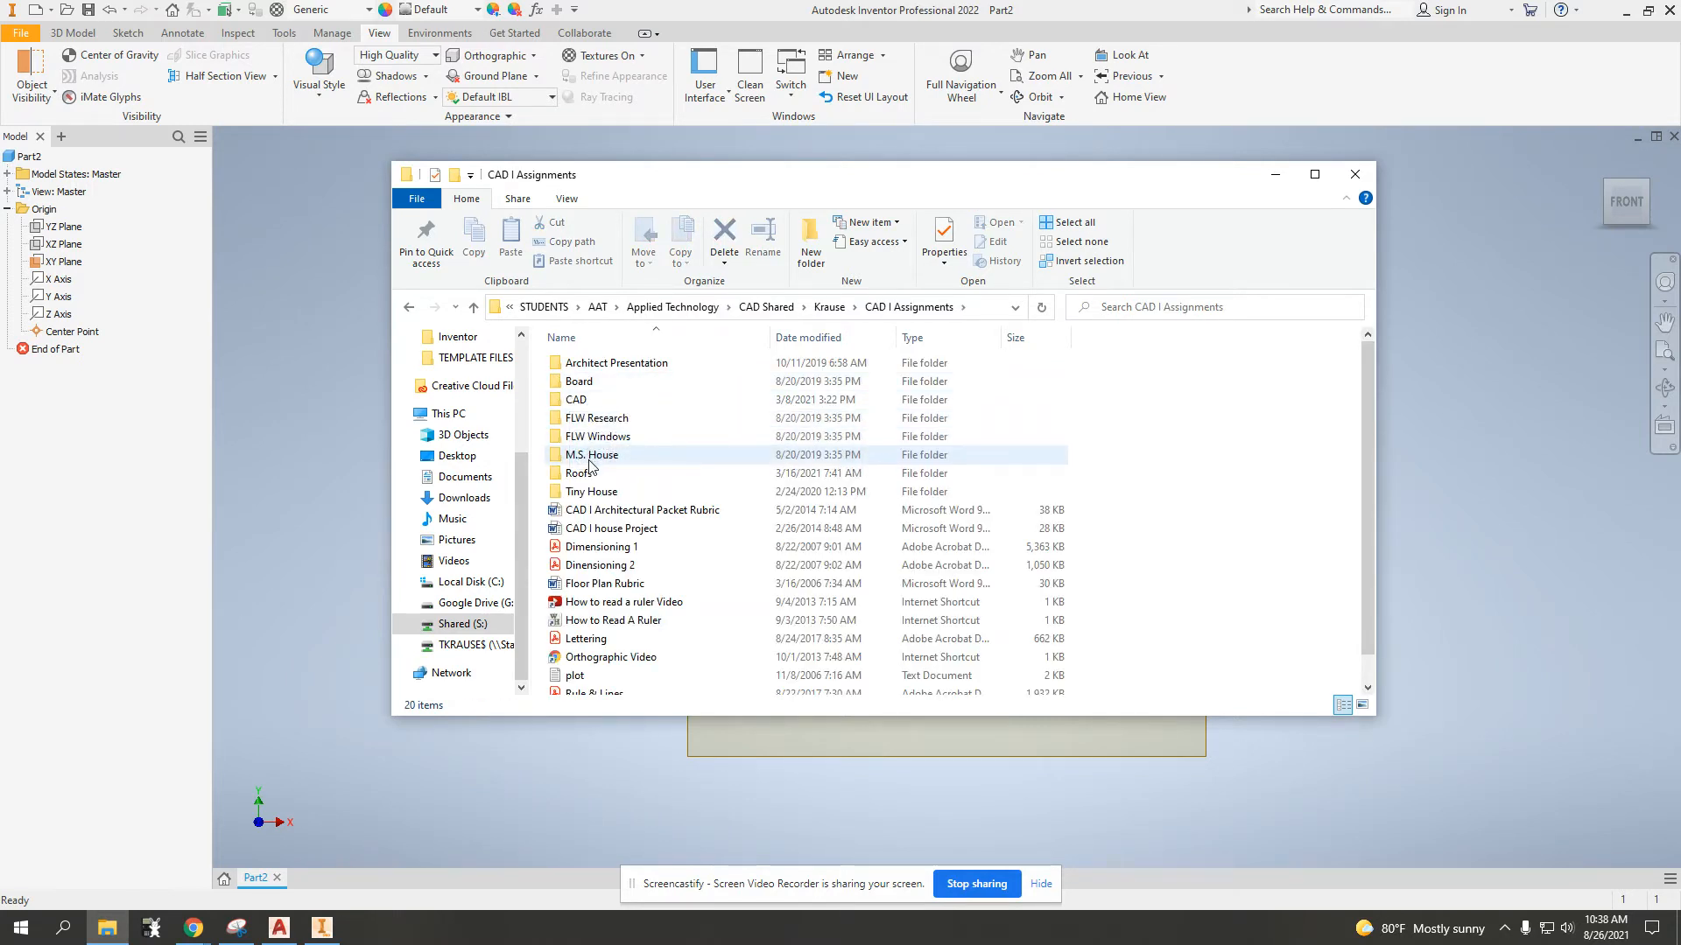
pyautogui.doubleClick(585, 401)
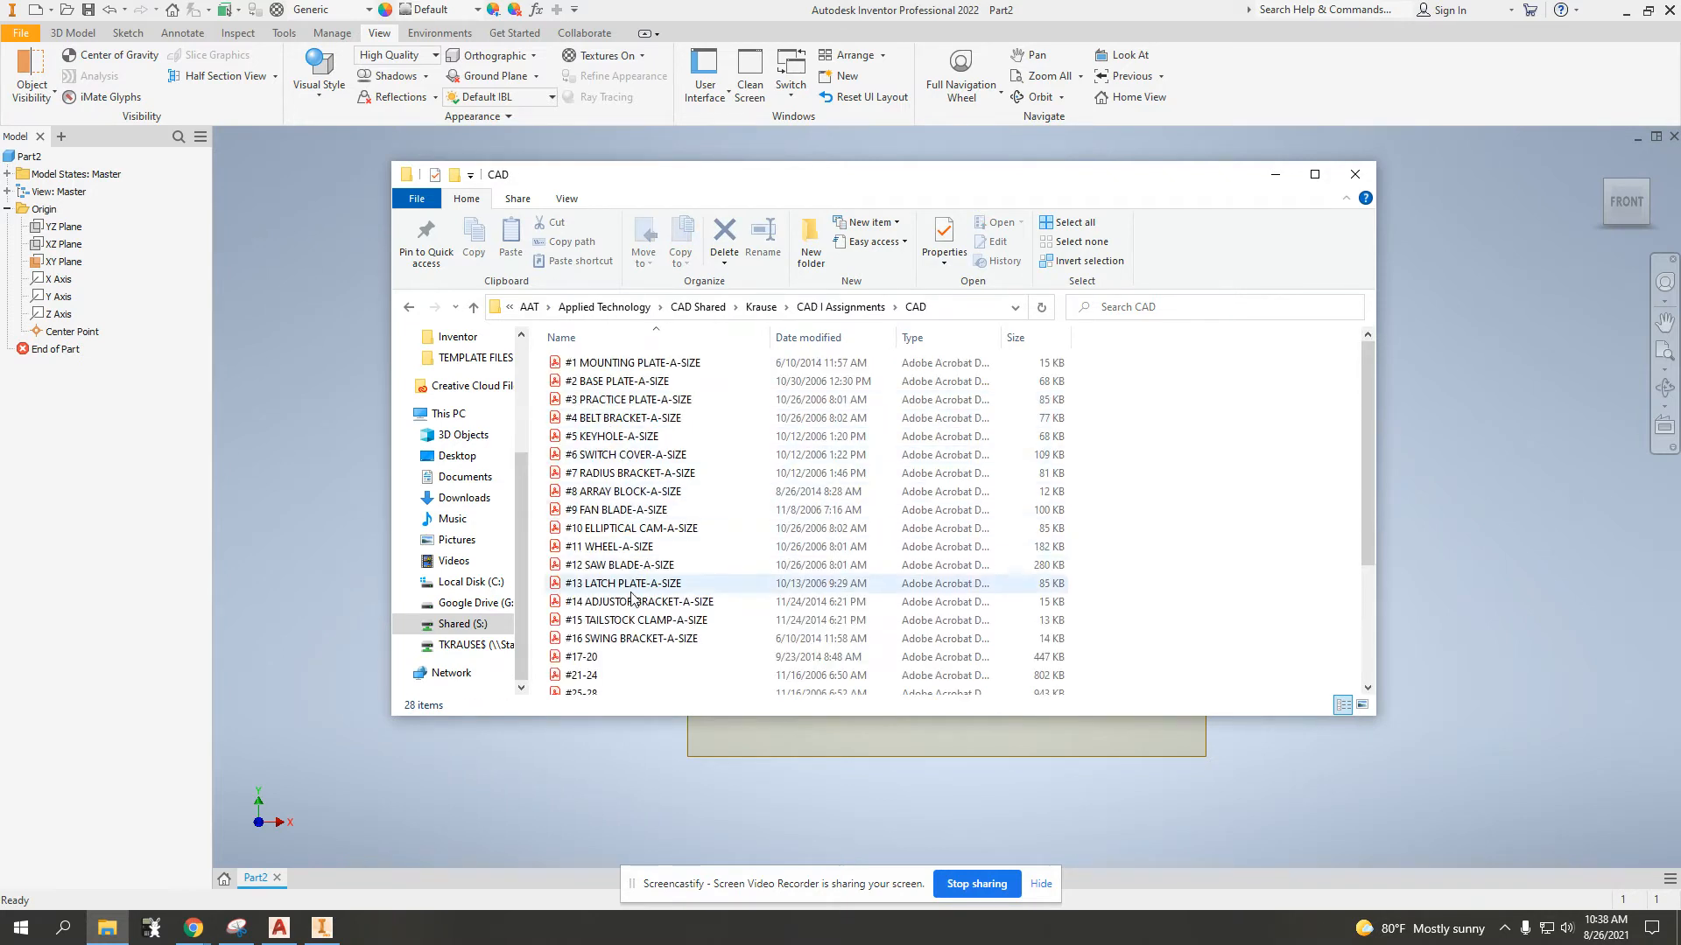
pyautogui.doubleClick(619, 664)
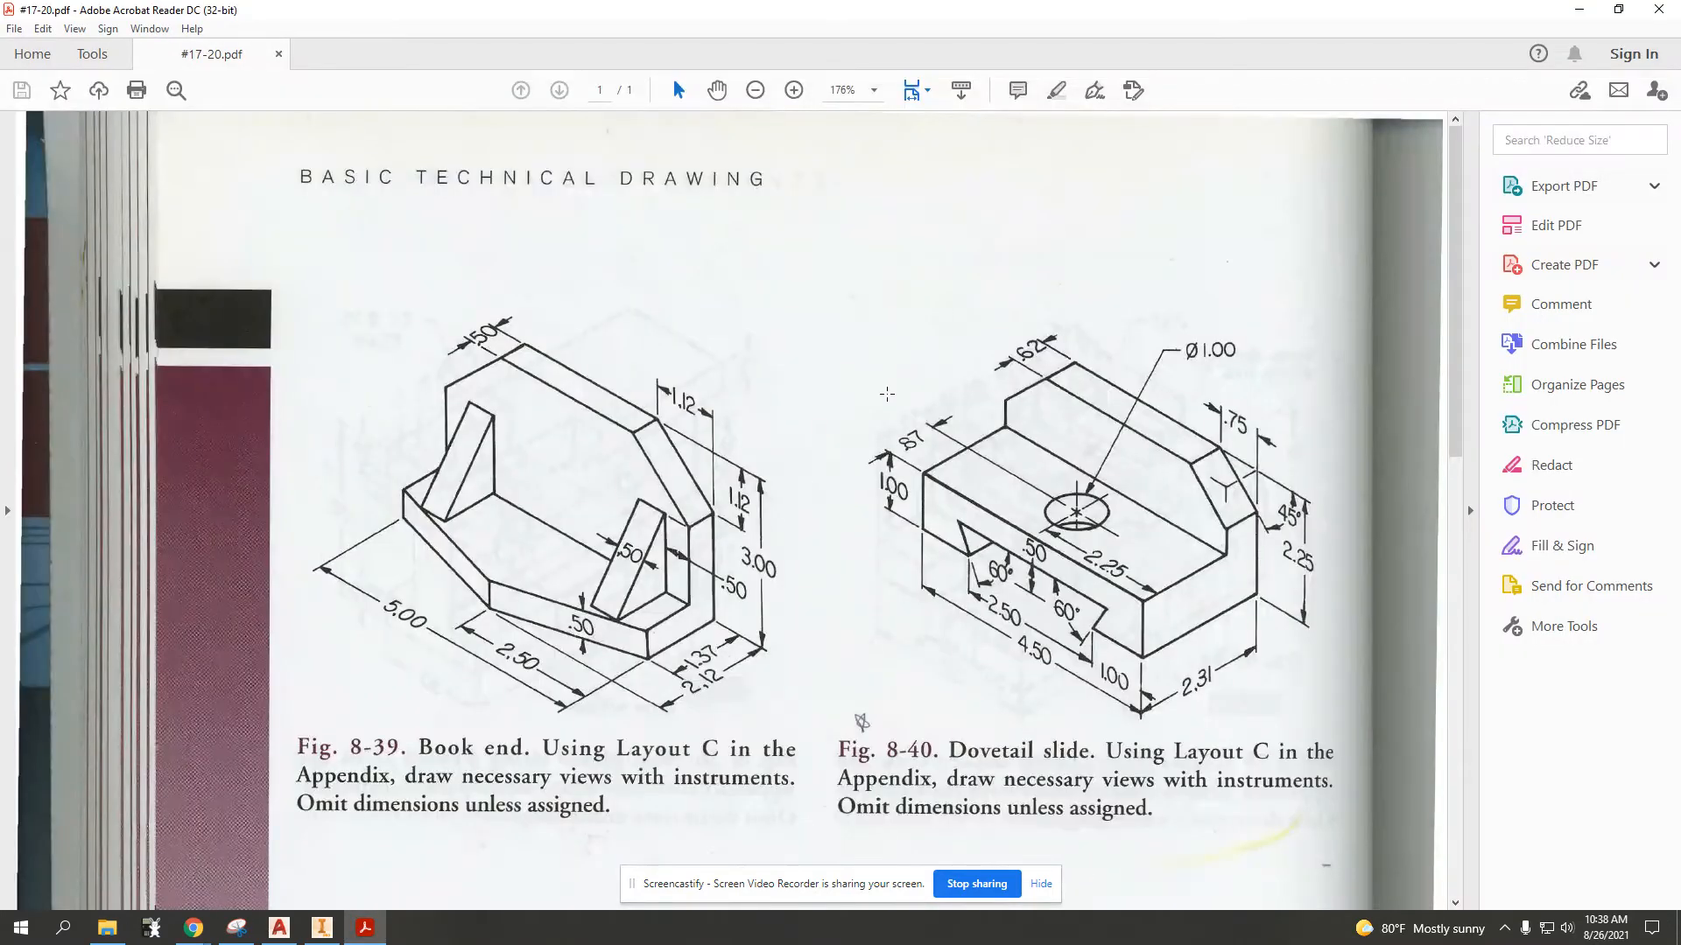
# Magnify the PDF to 300% with the whole Fig. 8-40 Dovetail slide drawing in view
pyautogui.click(793, 90)
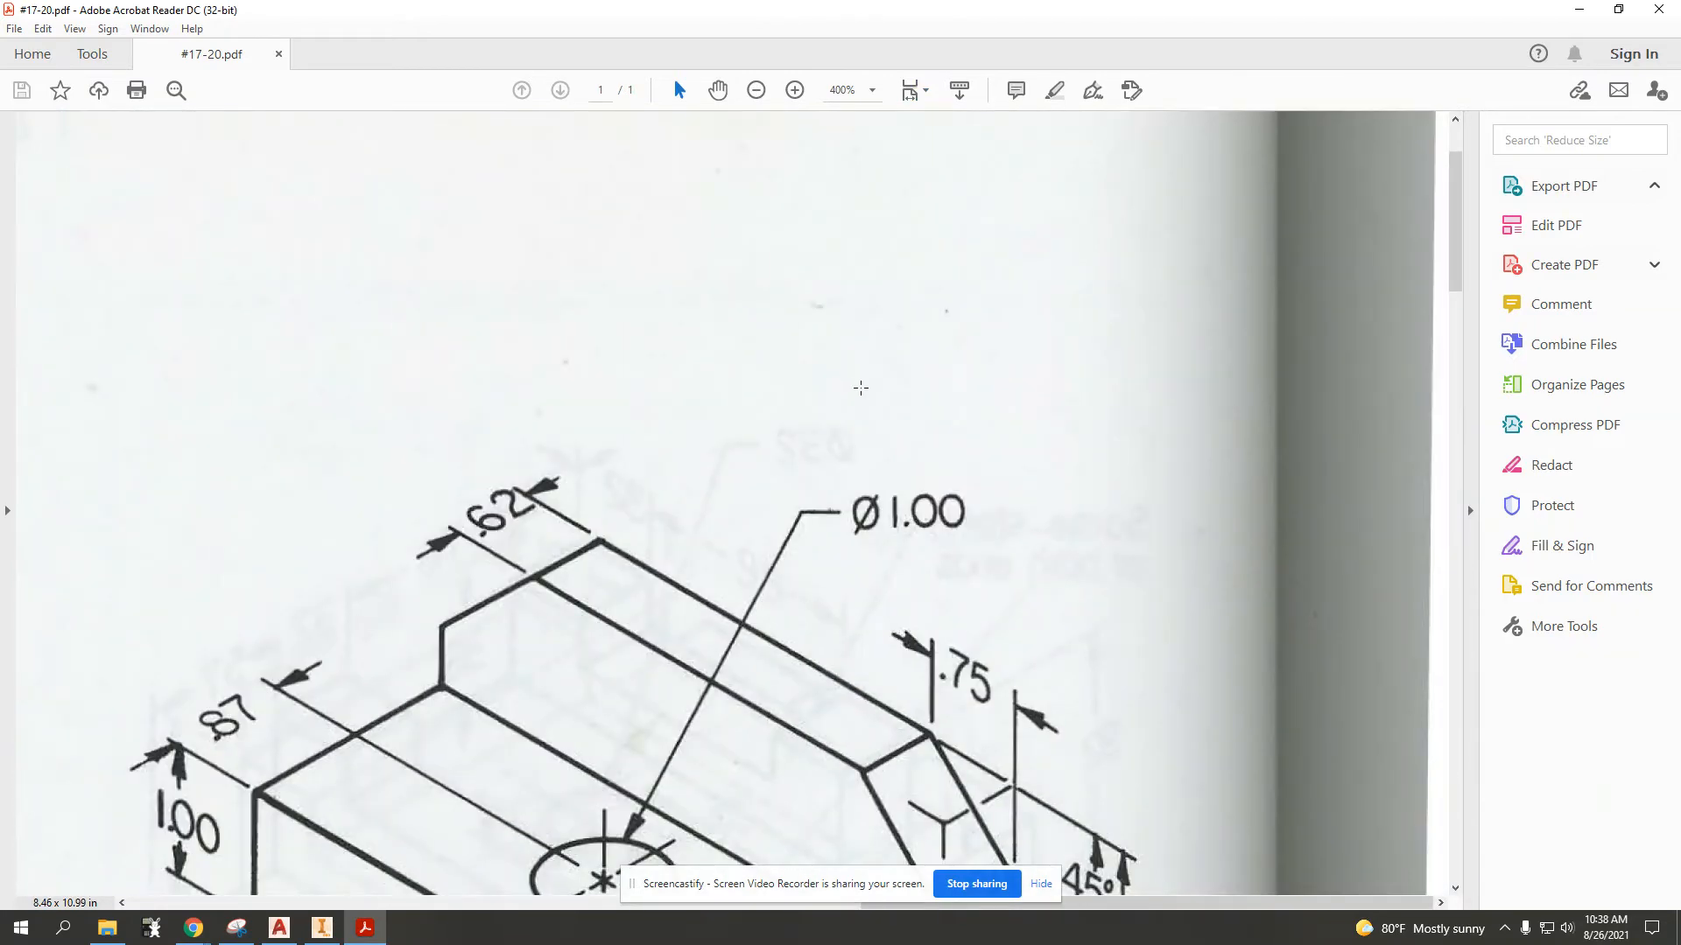
pyautogui.scroll(-4, 861, 387)
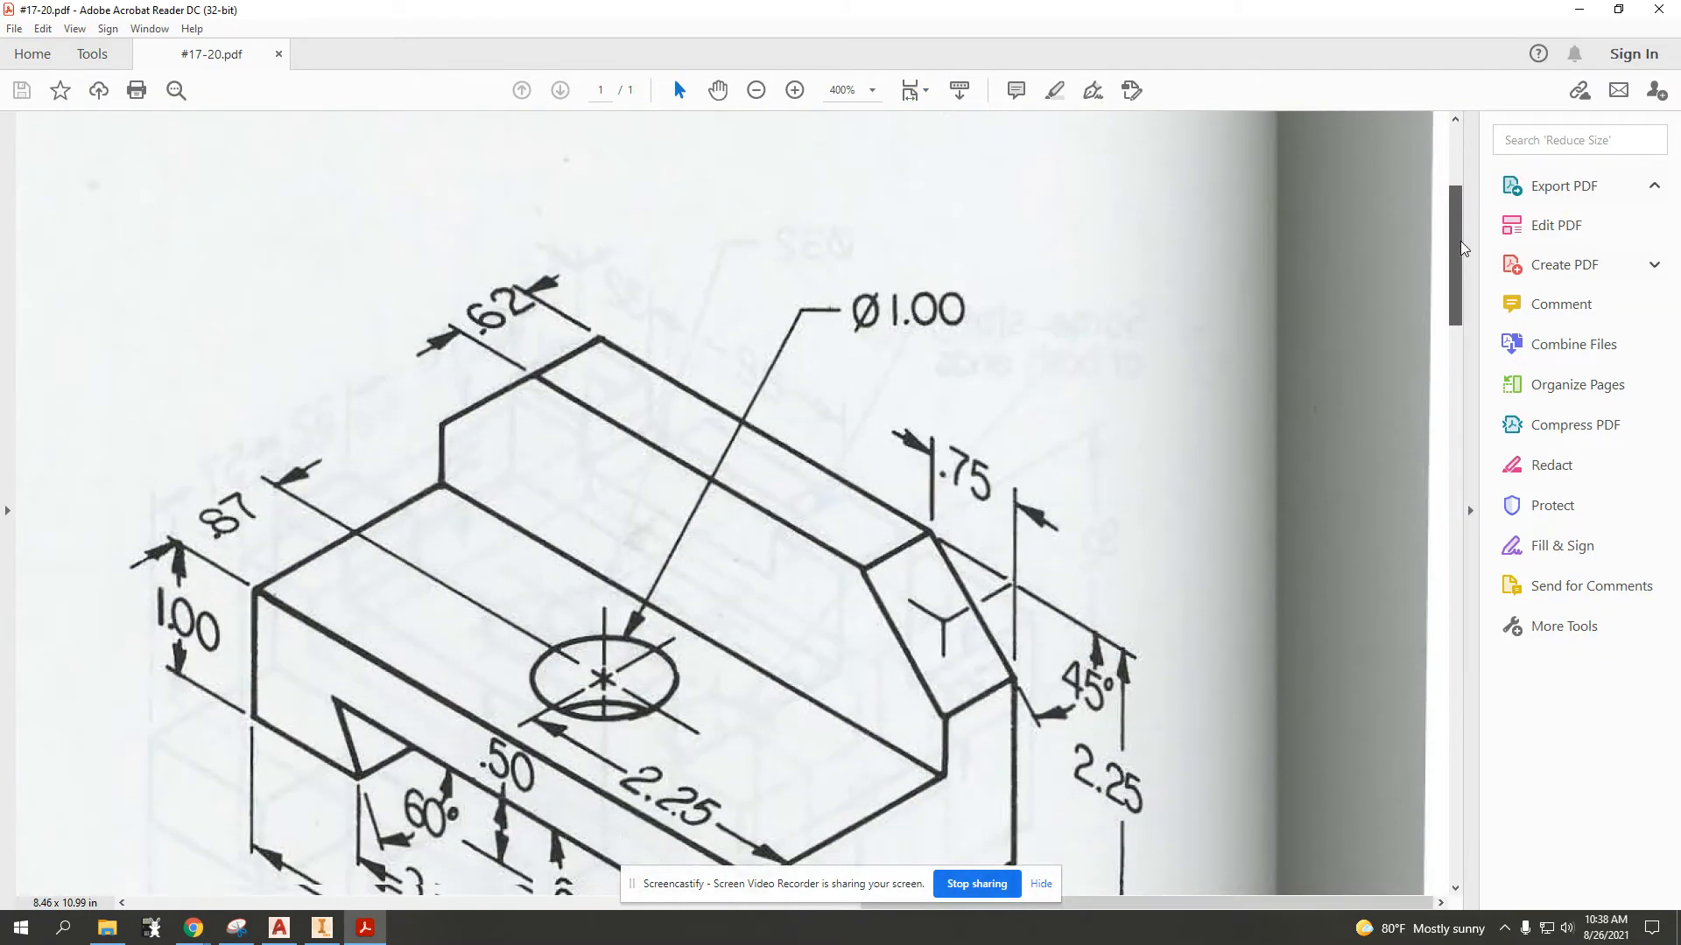
pyautogui.moveTo(1462, 248)
pyautogui.mouseDown()
pyautogui.moveTo(1462, 368)
pyautogui.moveTo(1462, 306)
pyautogui.mouseUp()
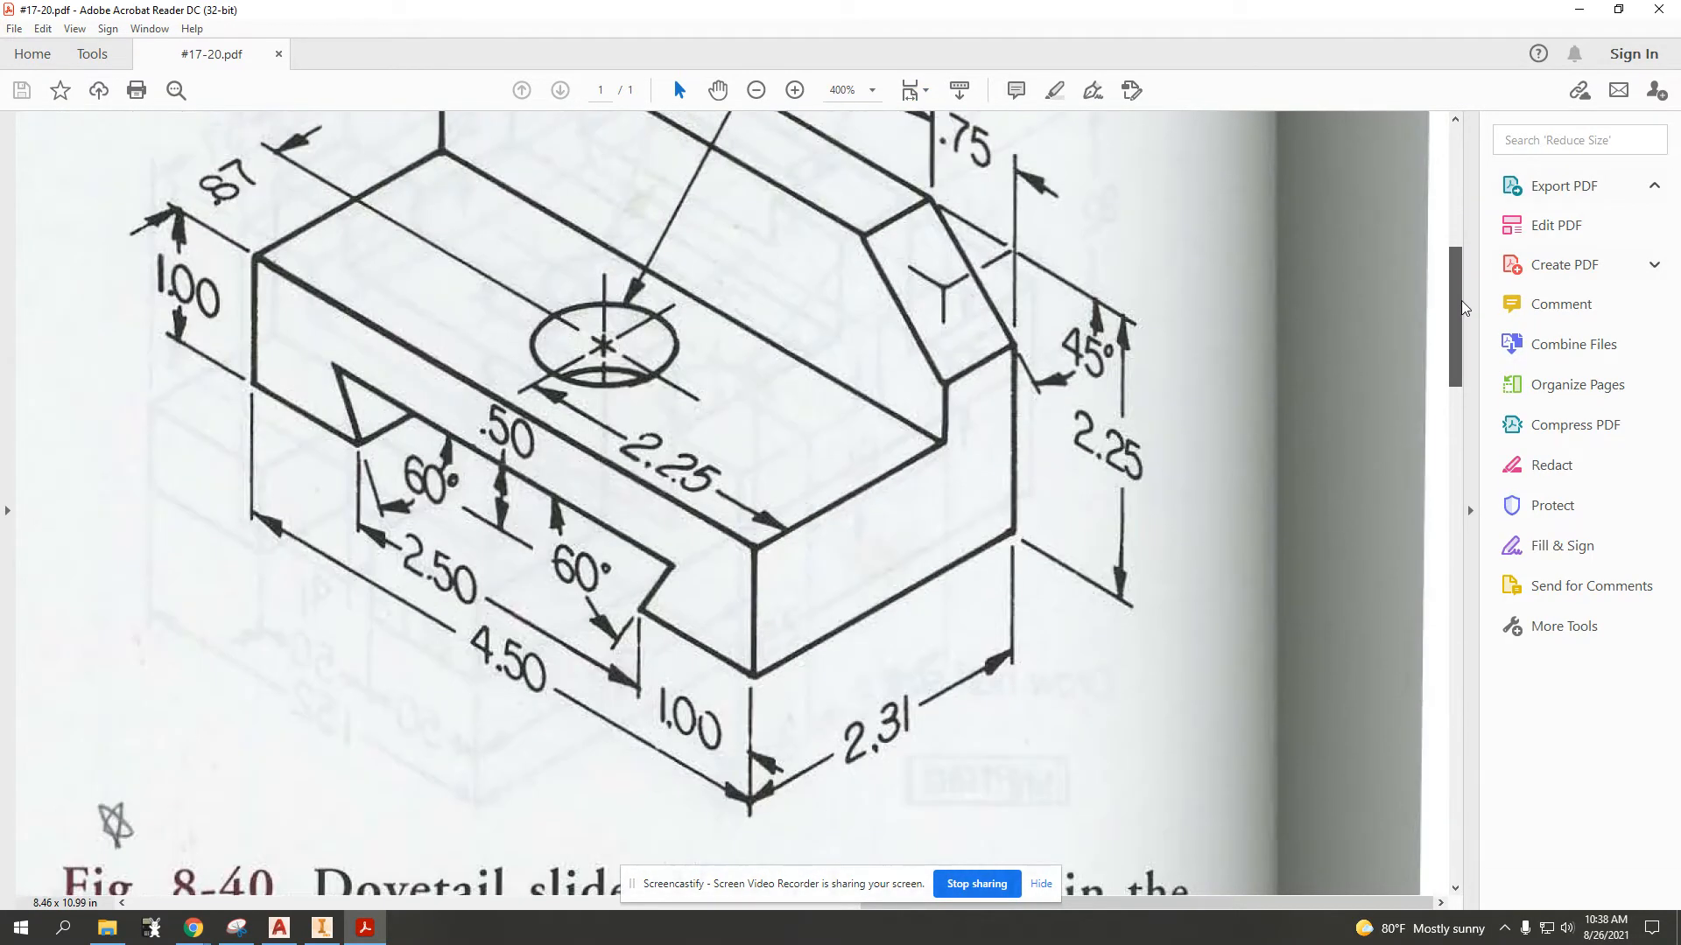
pyautogui.click(756, 91)
pyautogui.scroll(3, 913, 334)
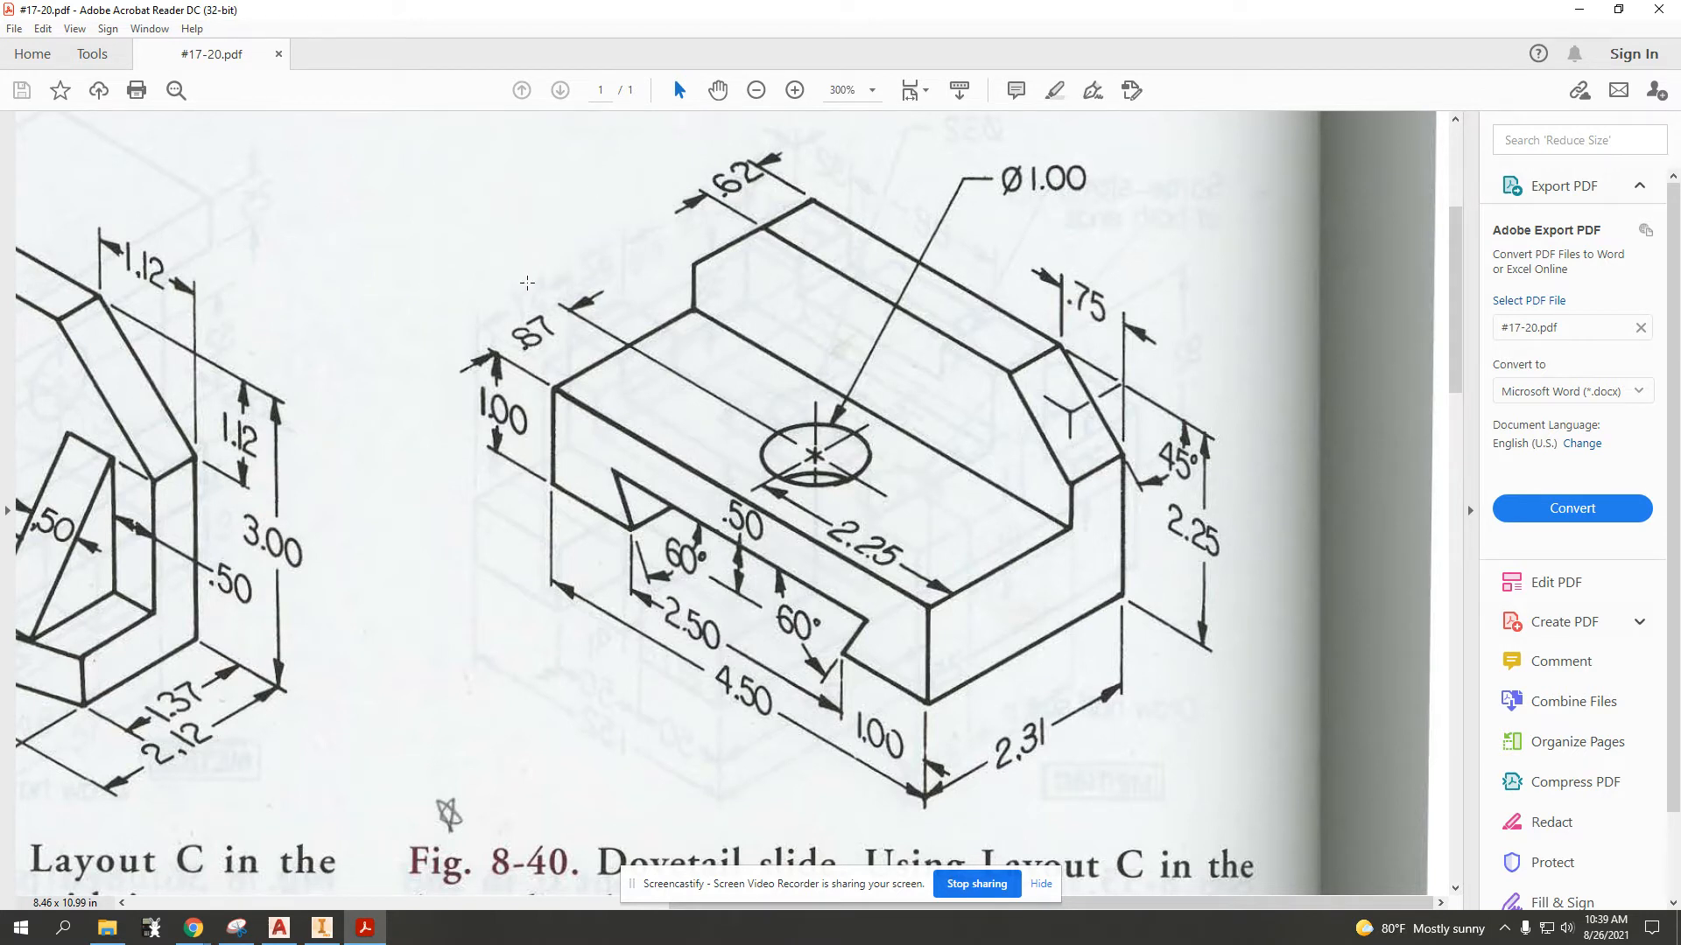
# Examine the dovetail slide's front face, its overall outline and the corners of its raised back portion
pyautogui.moveTo(547, 386)
pyautogui.mouseDown()
pyautogui.moveTo(680, 585)
pyautogui.moveTo(943, 745)
pyautogui.mouseUp()
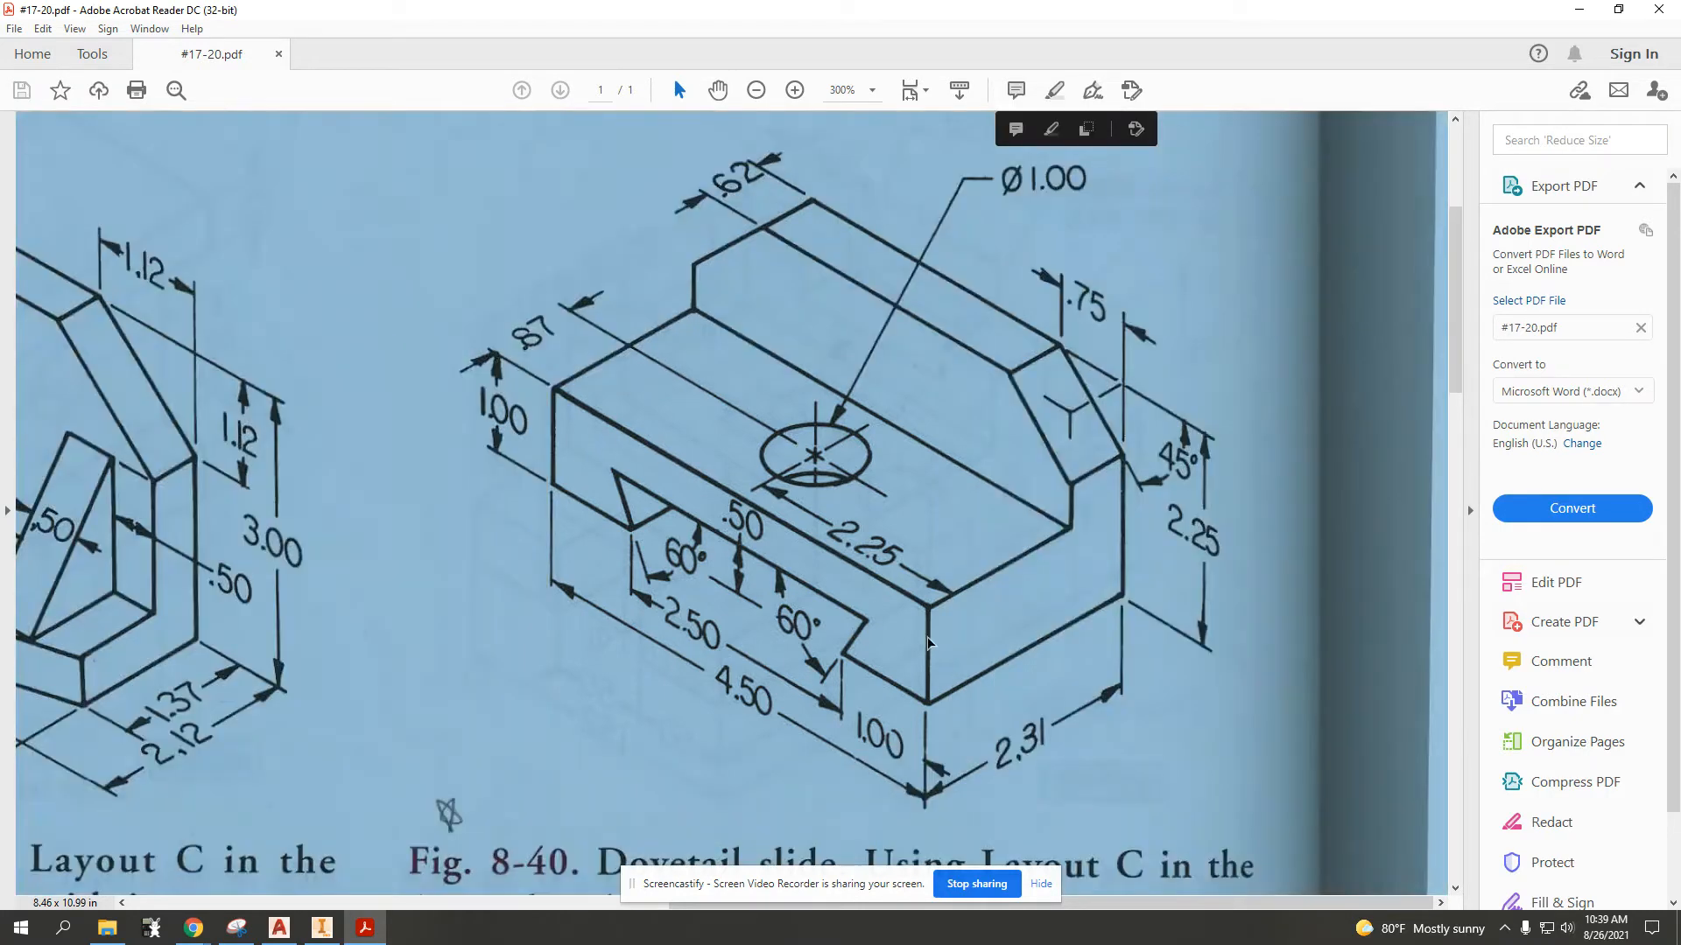
pyautogui.click(638, 467)
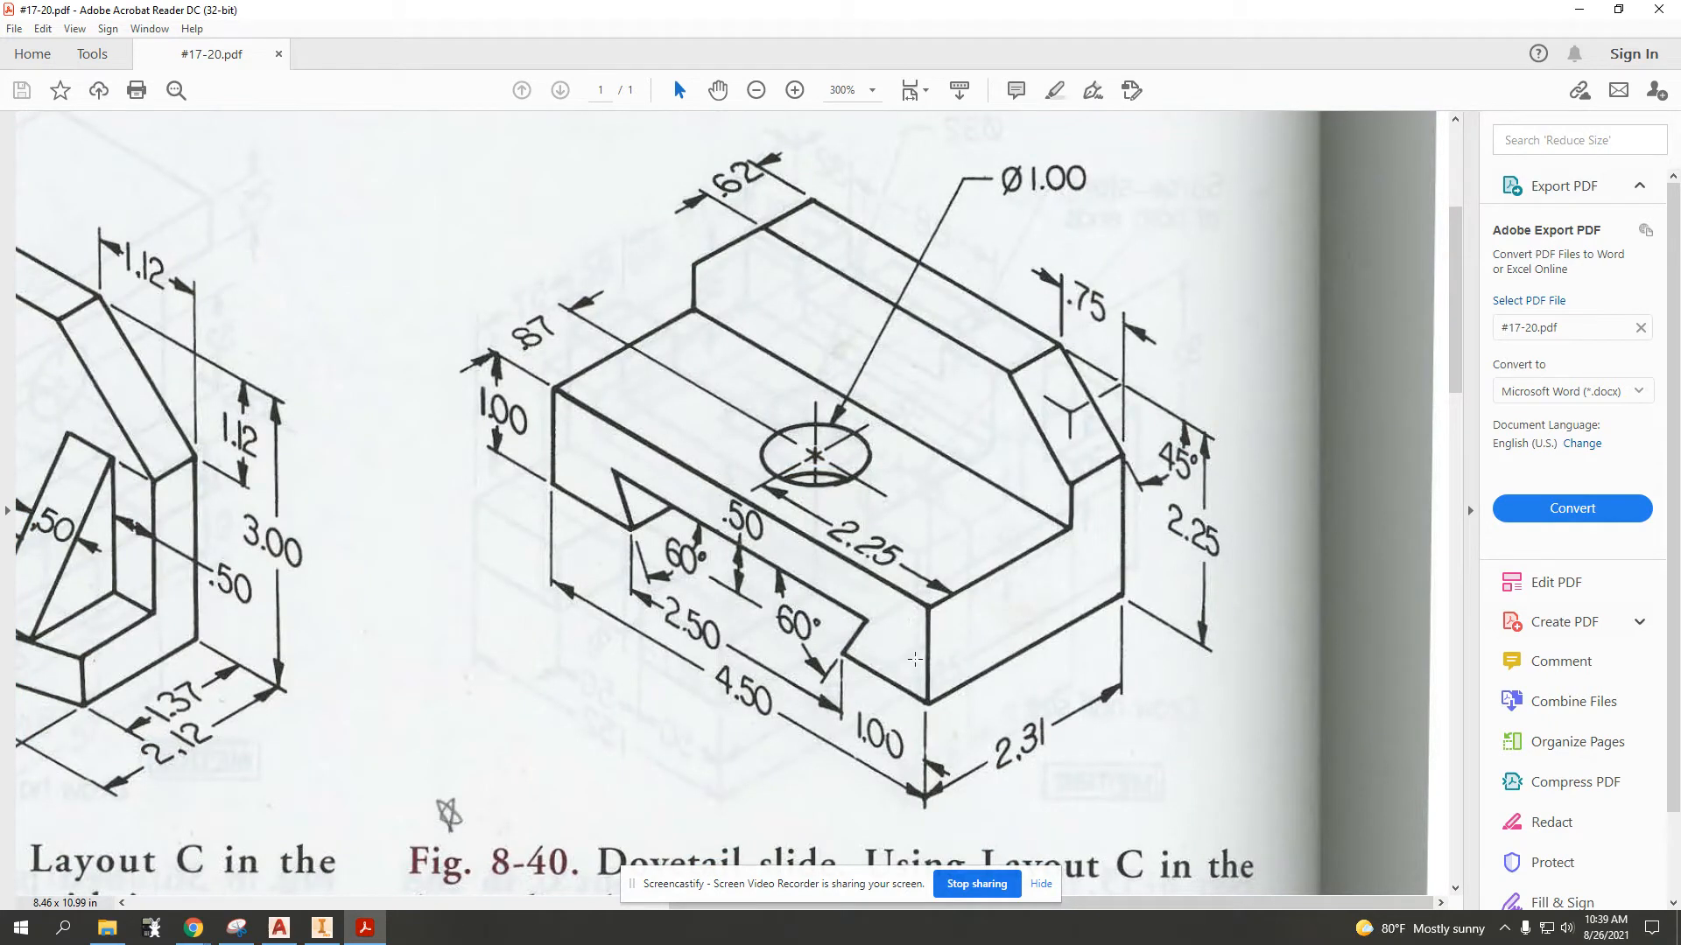
pyautogui.moveTo(946, 647); pyautogui.dragTo(1006, 613)
pyautogui.click(1075, 468)
pyautogui.click(989, 359)
pyautogui.moveTo(663, 173); pyautogui.dragTo(1210, 594)
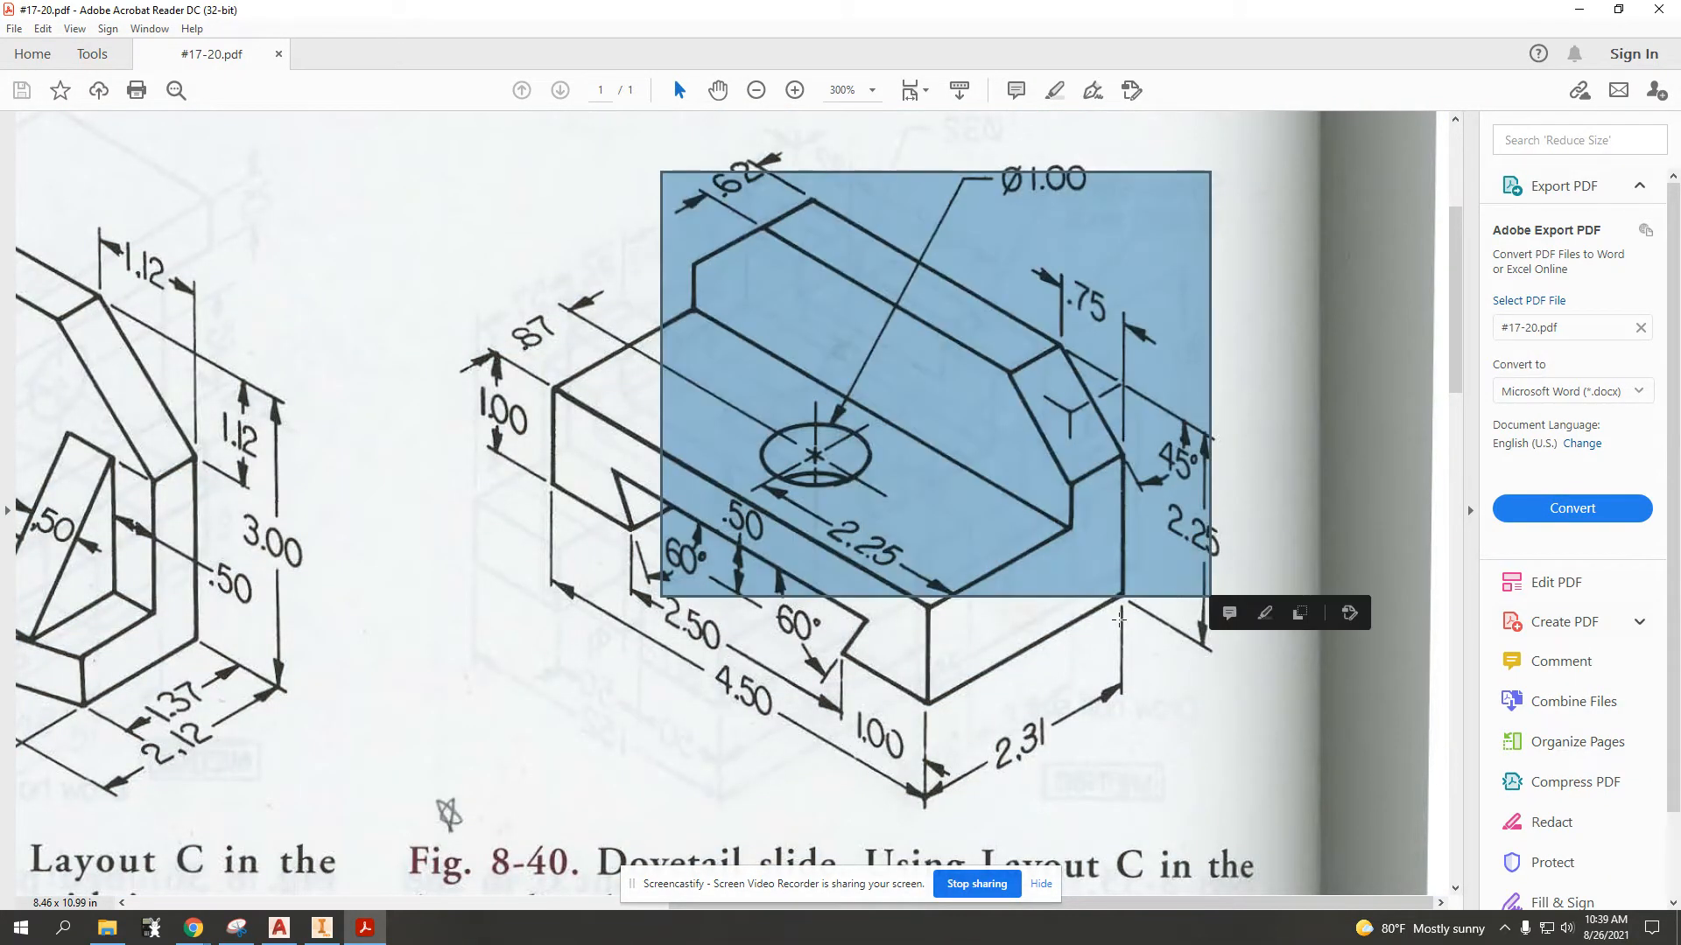
pyautogui.click(1127, 611)
pyautogui.click(1117, 584)
pyautogui.moveTo(1104, 580); pyautogui.dragTo(1146, 618)
pyautogui.moveTo(1033, 322); pyautogui.dragTo(1085, 373)
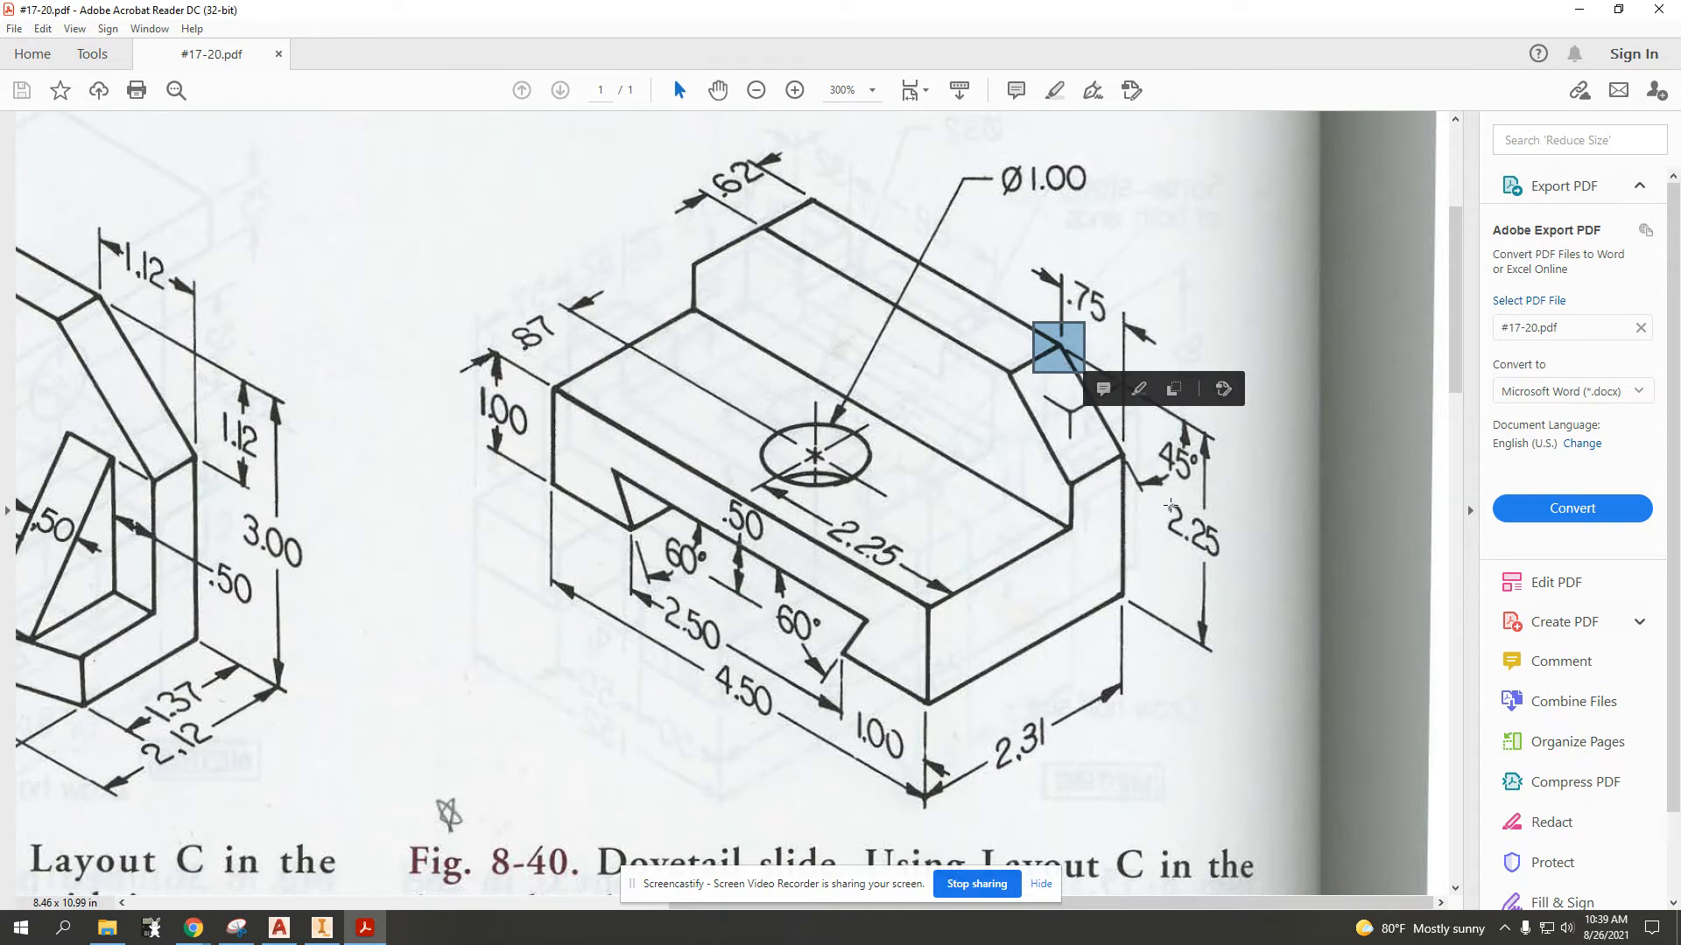
# Examine the dovetail slide's end face and the location of the Ø1.00 hole on its upper surface
pyautogui.click(1181, 510)
pyautogui.moveTo(1121, 565); pyautogui.dragTo(915, 668)
pyautogui.click(1046, 506)
pyautogui.click(823, 440)
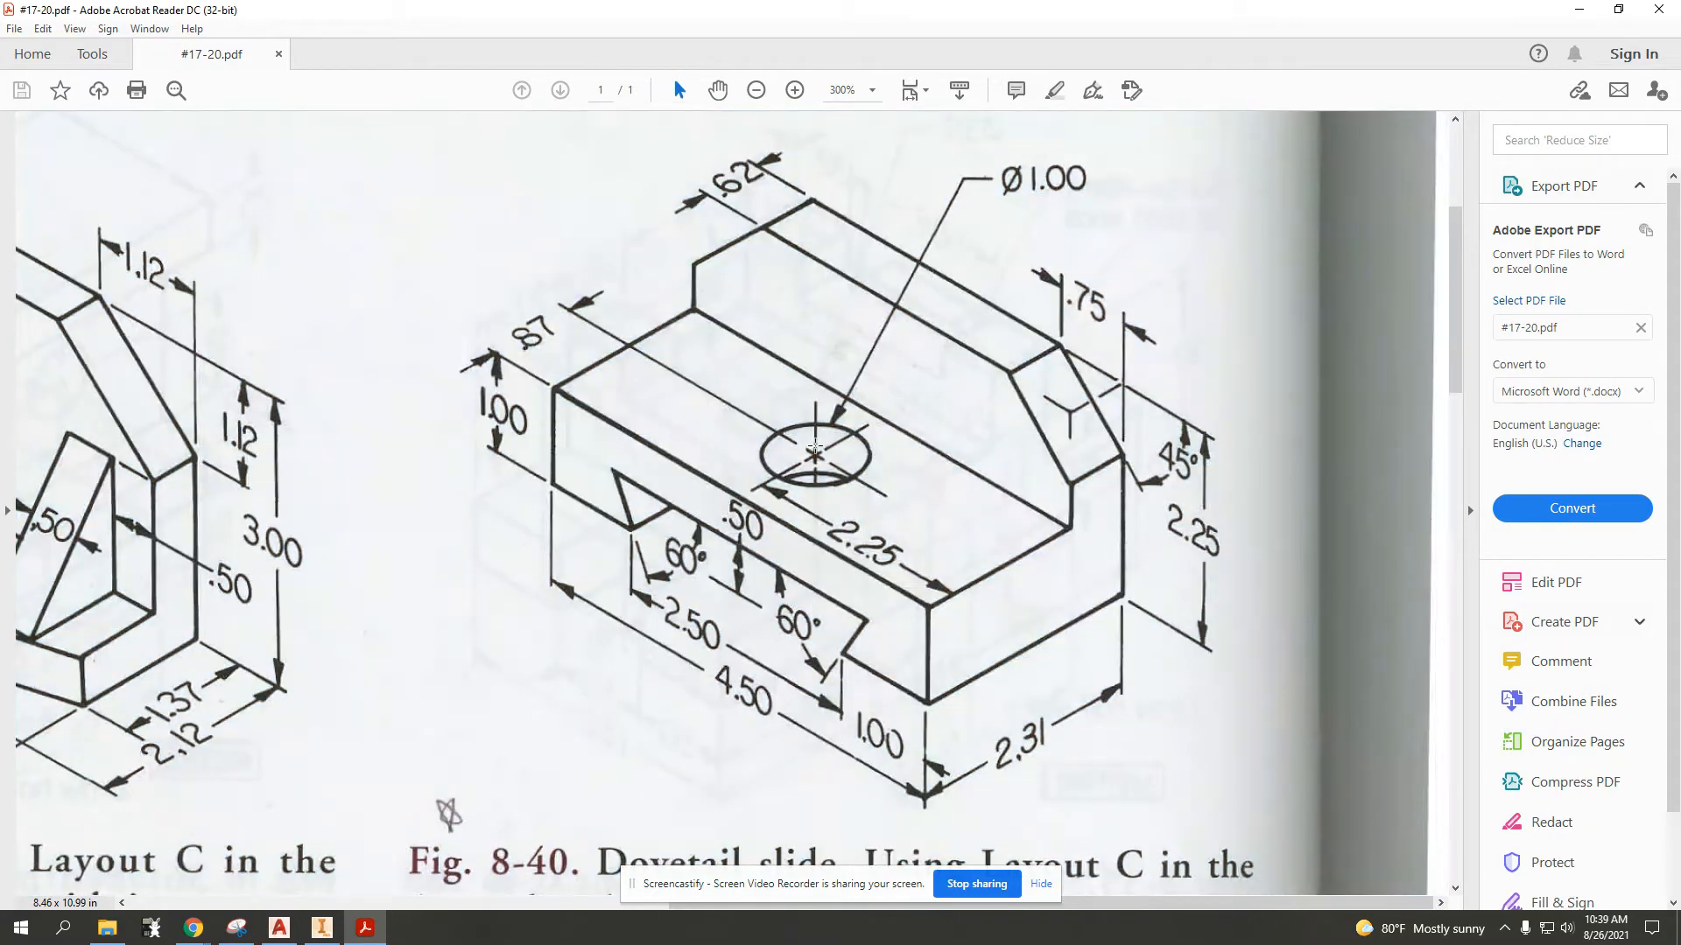
pyautogui.moveTo(799, 426); pyautogui.dragTo(845, 497)
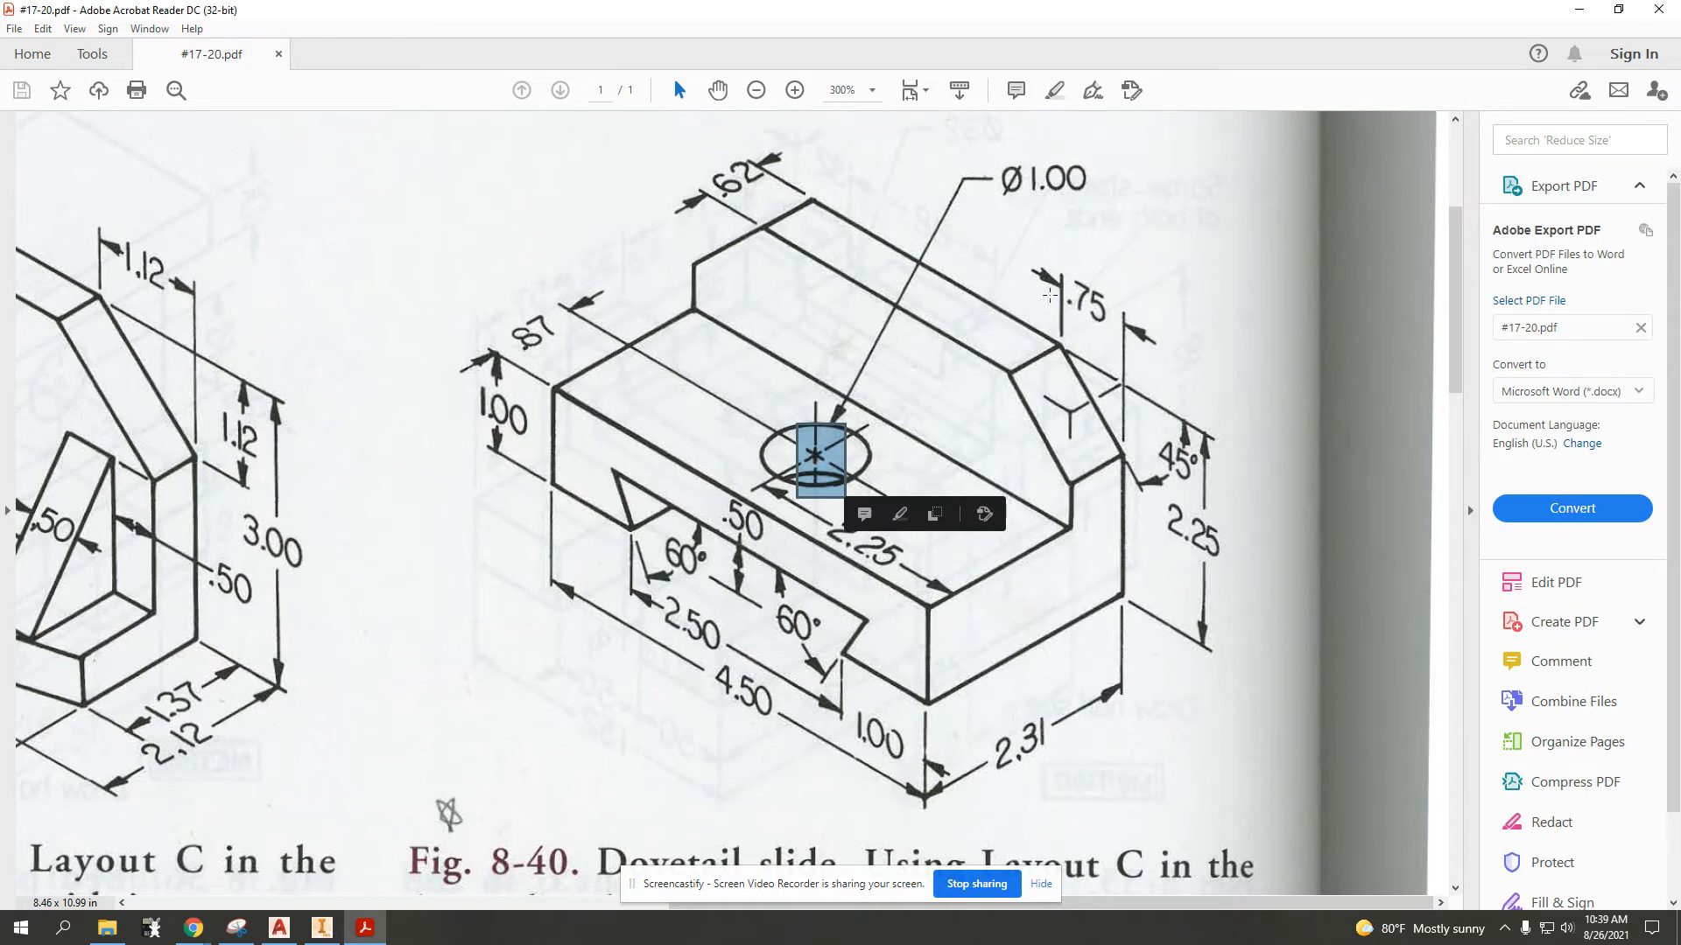
pyautogui.click(1151, 254)
pyautogui.click(648, 334)
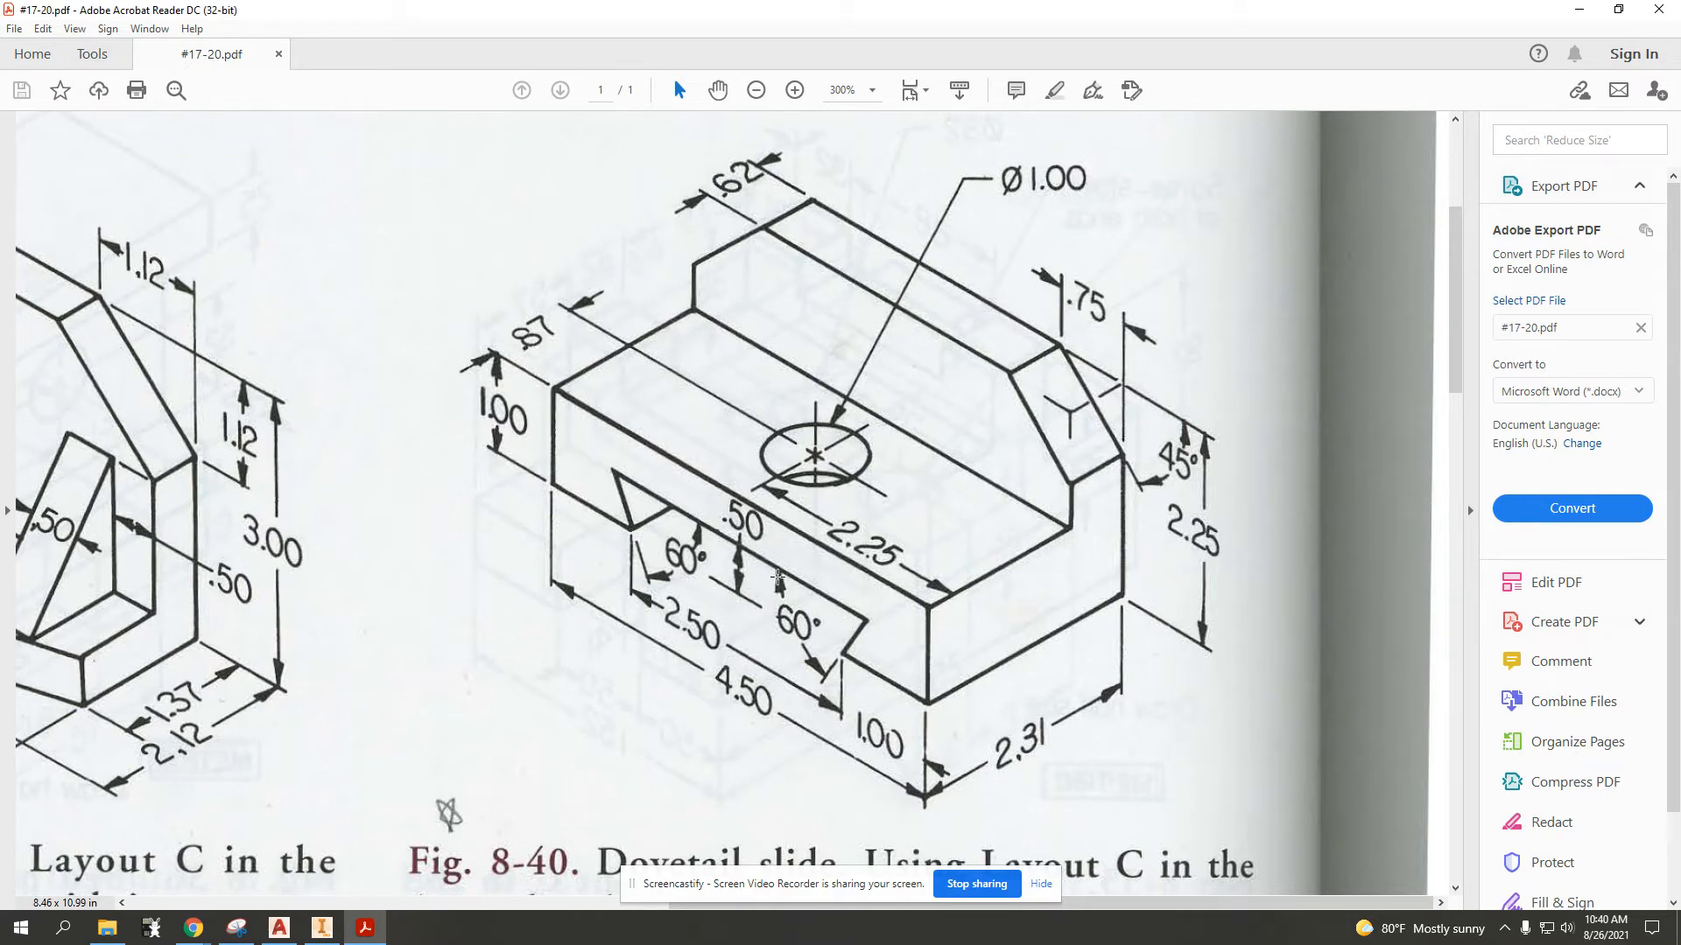
# Minimize the PDF and close the CAD folder window to return to the Inventor part
pyautogui.click(1579, 14)
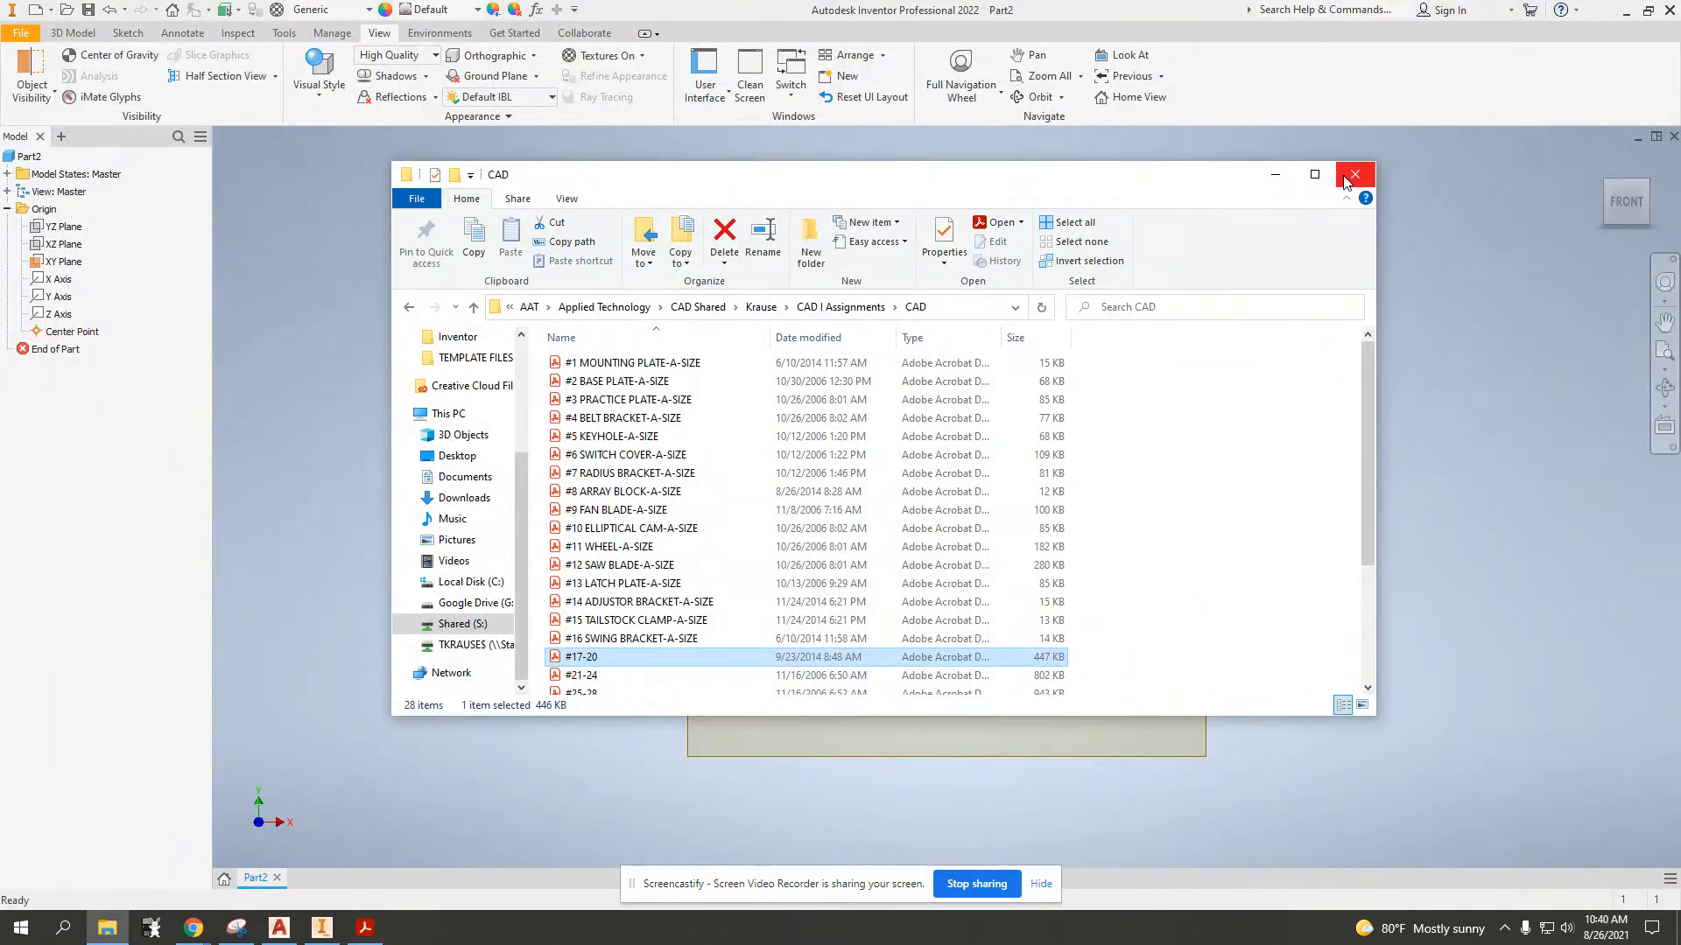
pyautogui.click(1347, 180)
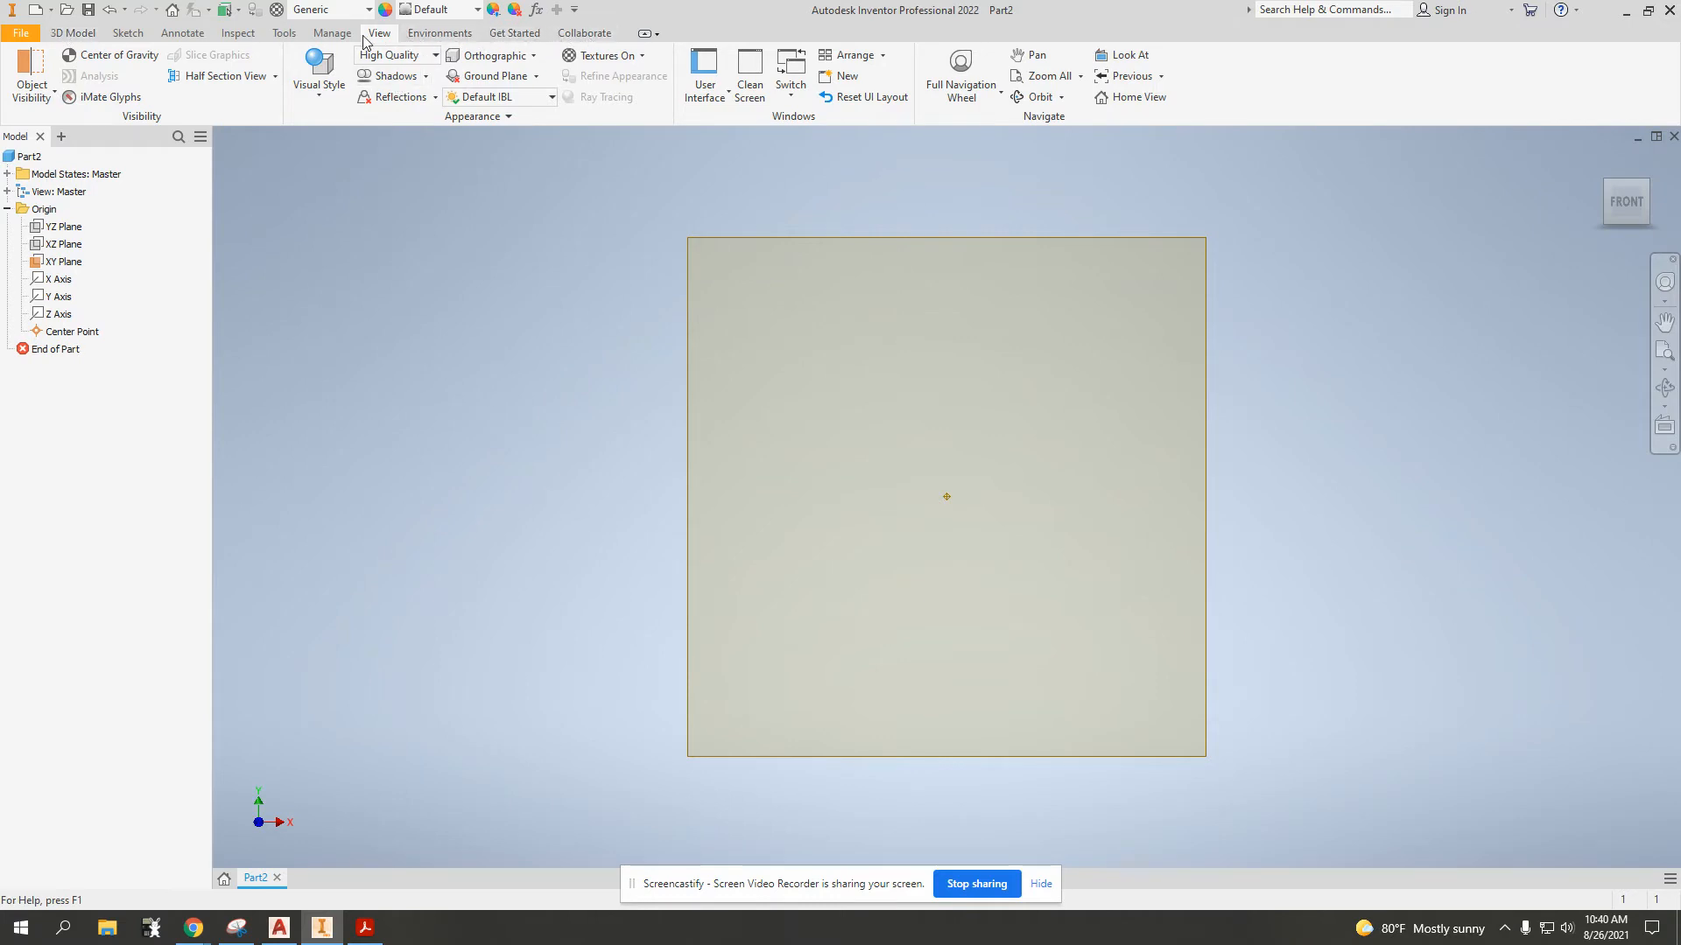
# Try to start a Fillet on the part before it has a solid, and open the command's help page
pyautogui.click(70, 34)
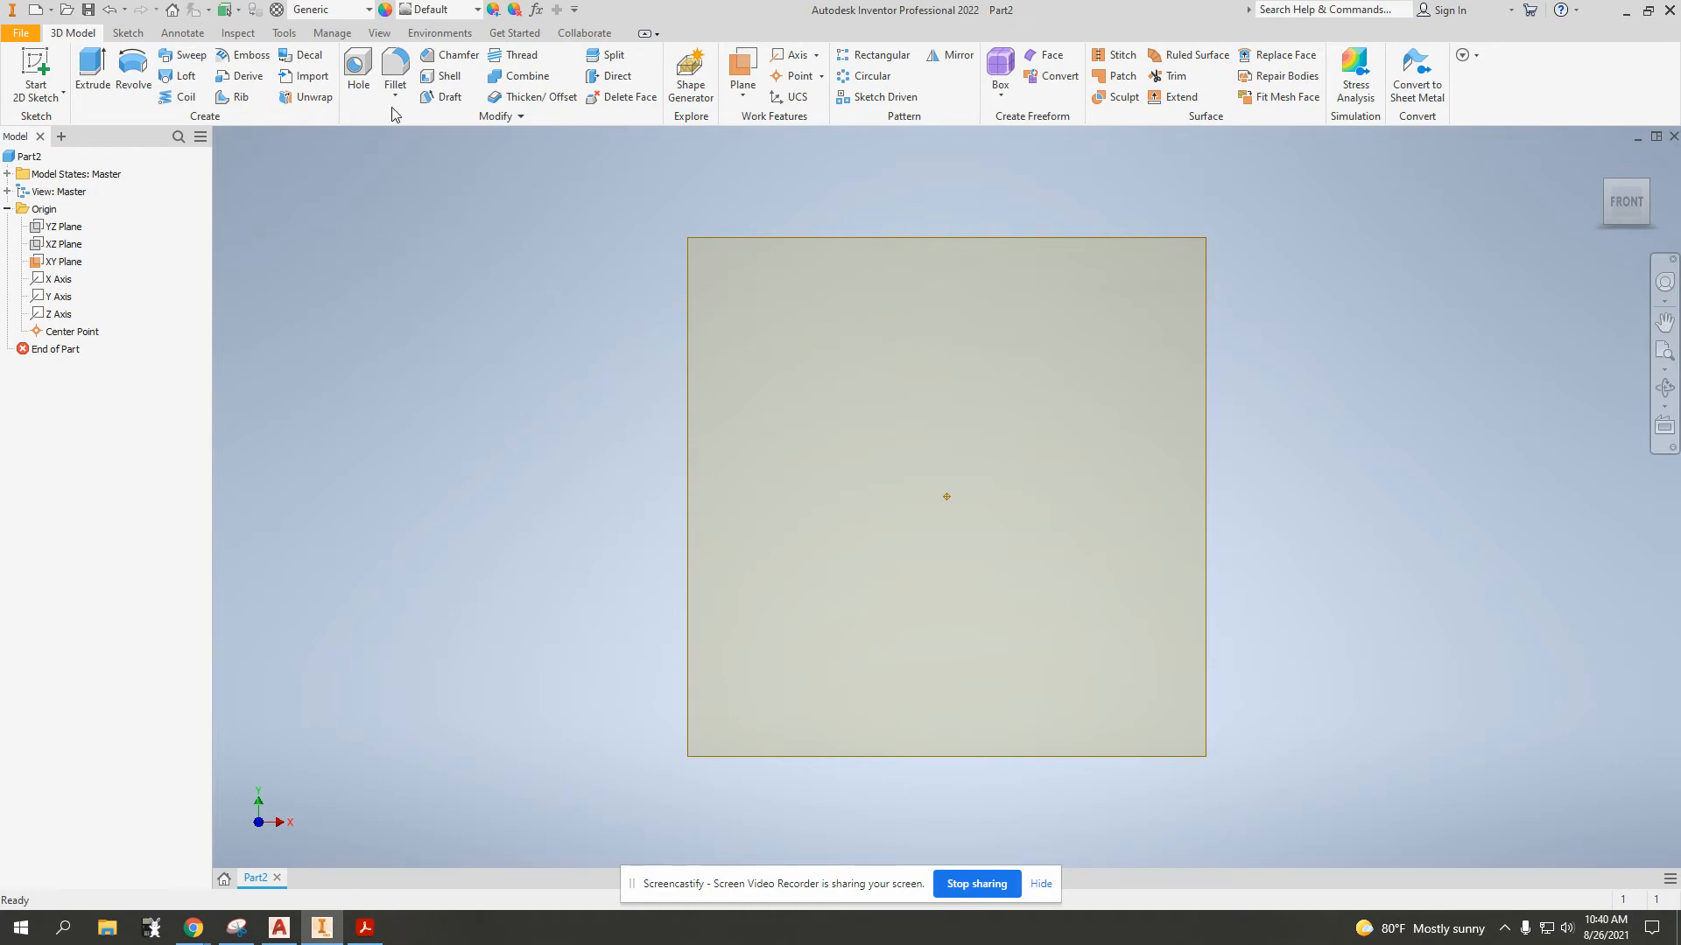
pyautogui.click(396, 68)
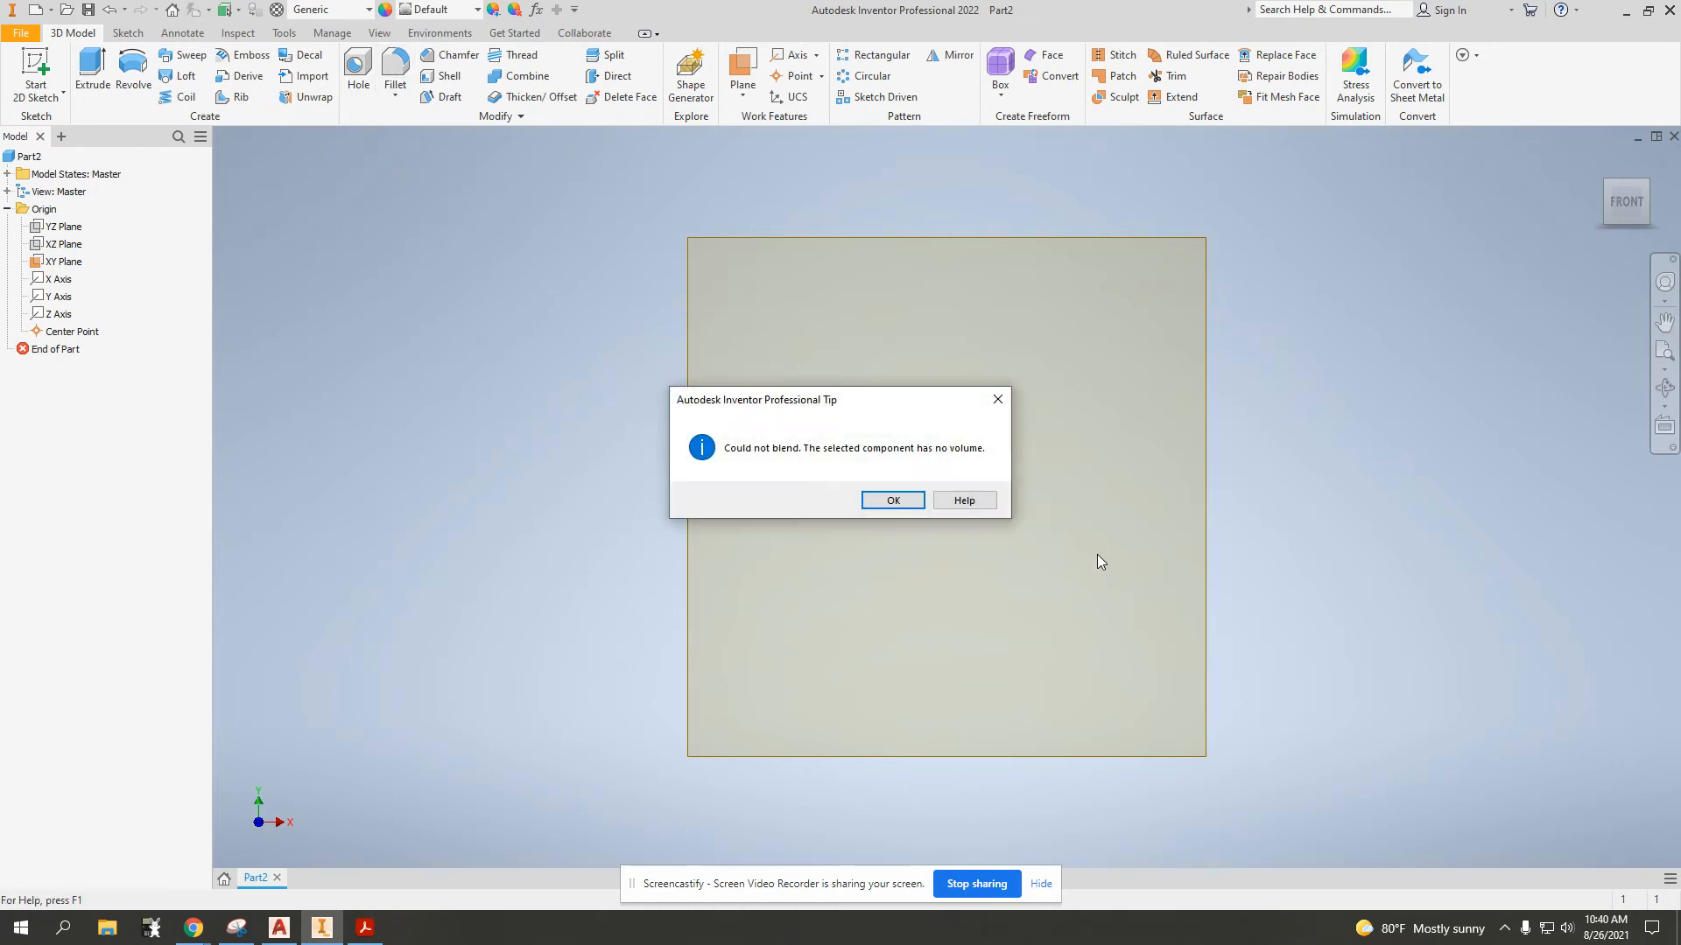
pyautogui.click(965, 500)
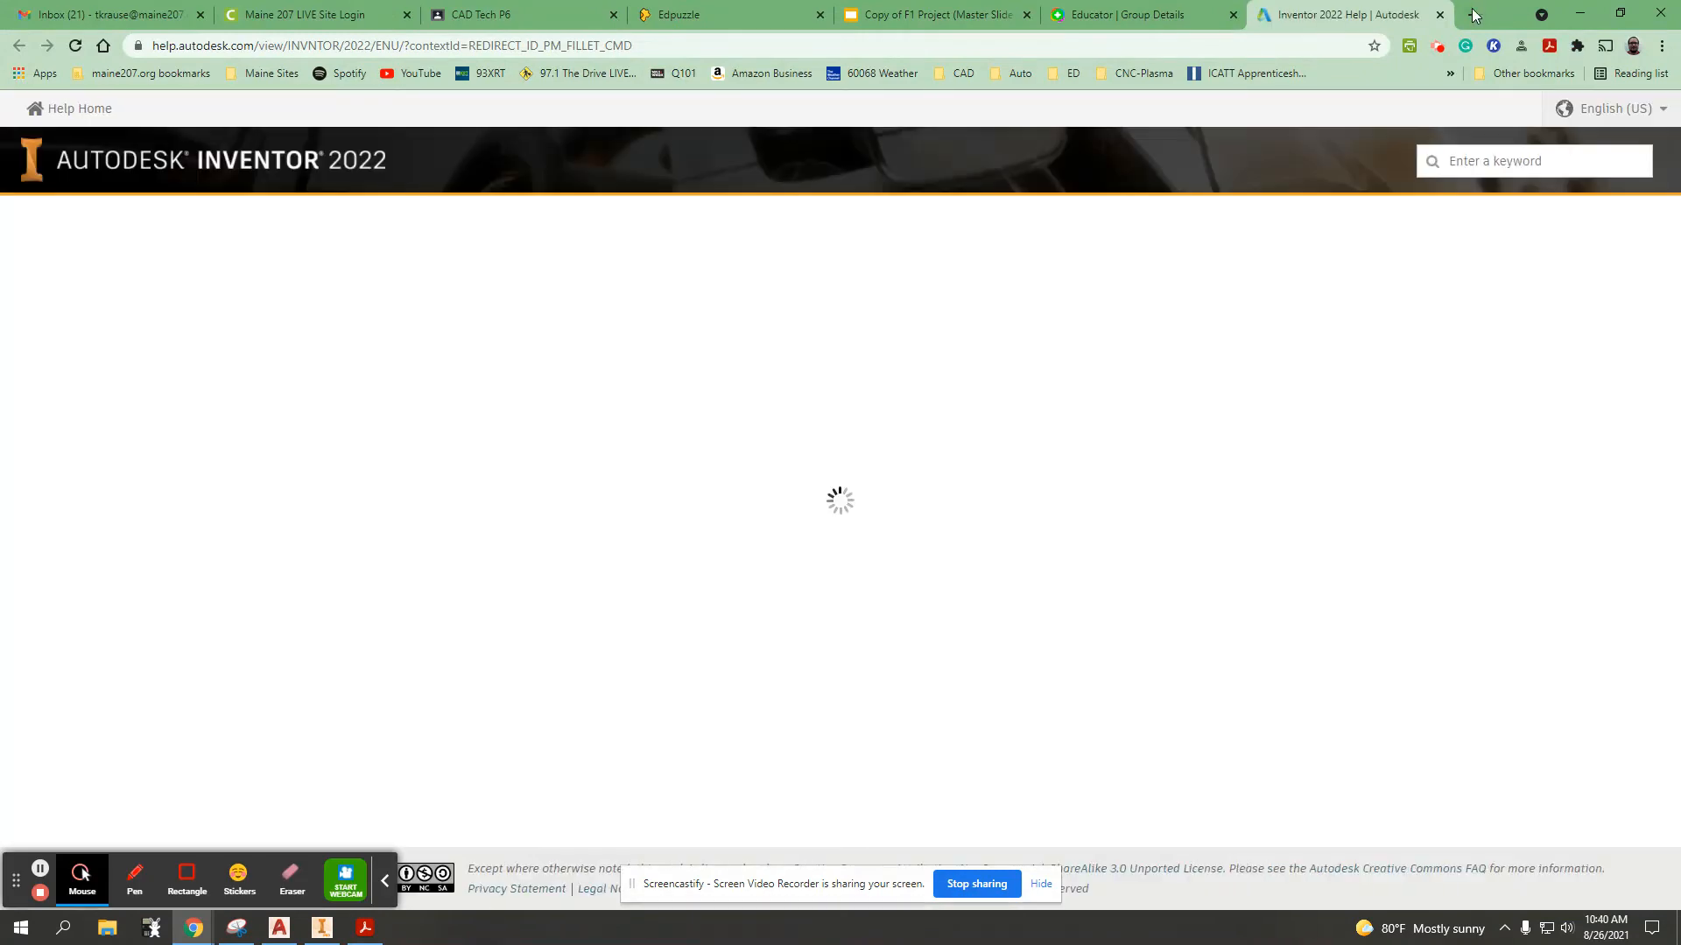
# Close the Fillet help page in the browser and start a 2D sketch on the part's XY plane
pyautogui.click(1440, 14)
pyautogui.click(1581, 13)
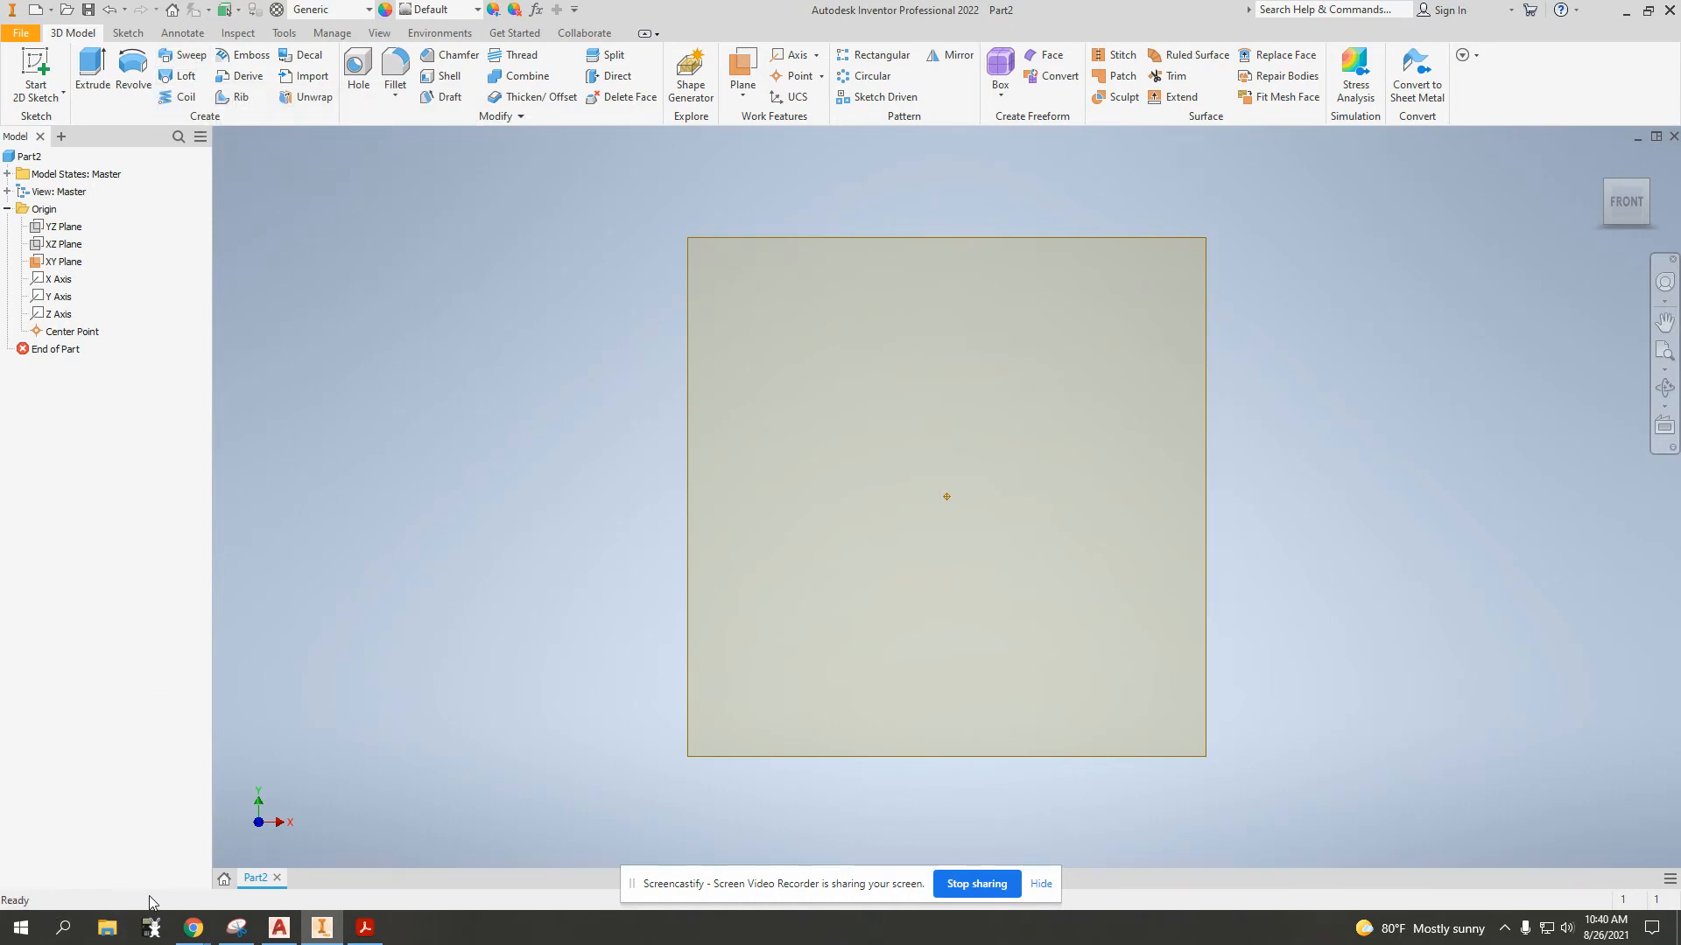
pyautogui.click(37, 68)
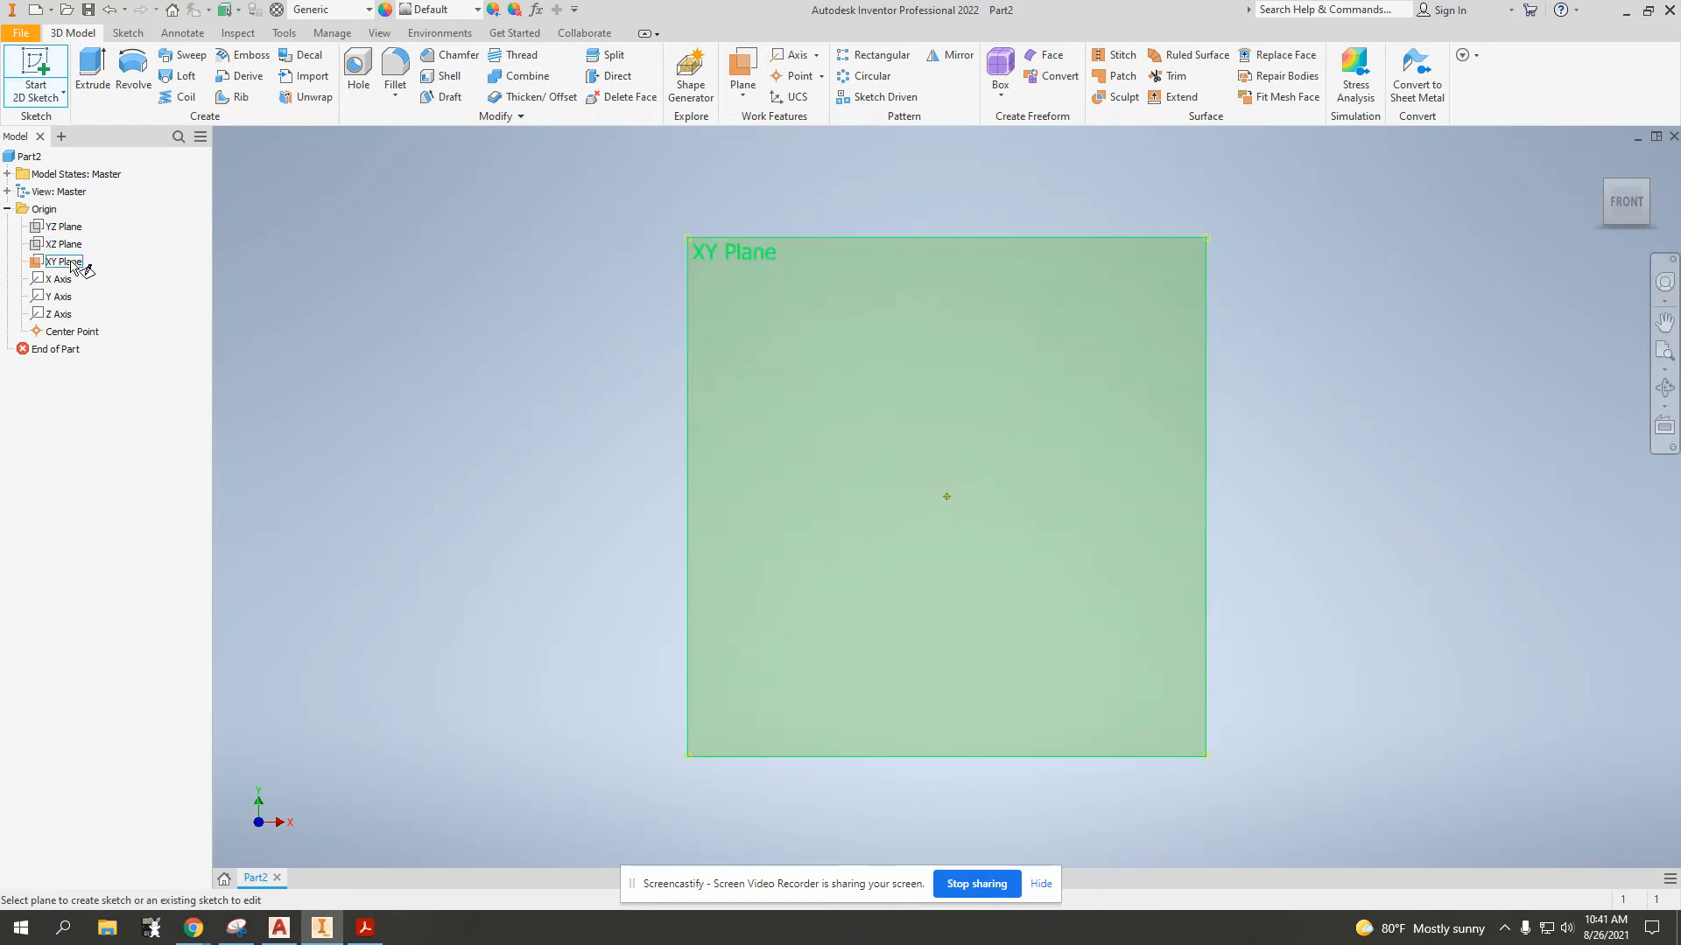
pyautogui.click(749, 240)
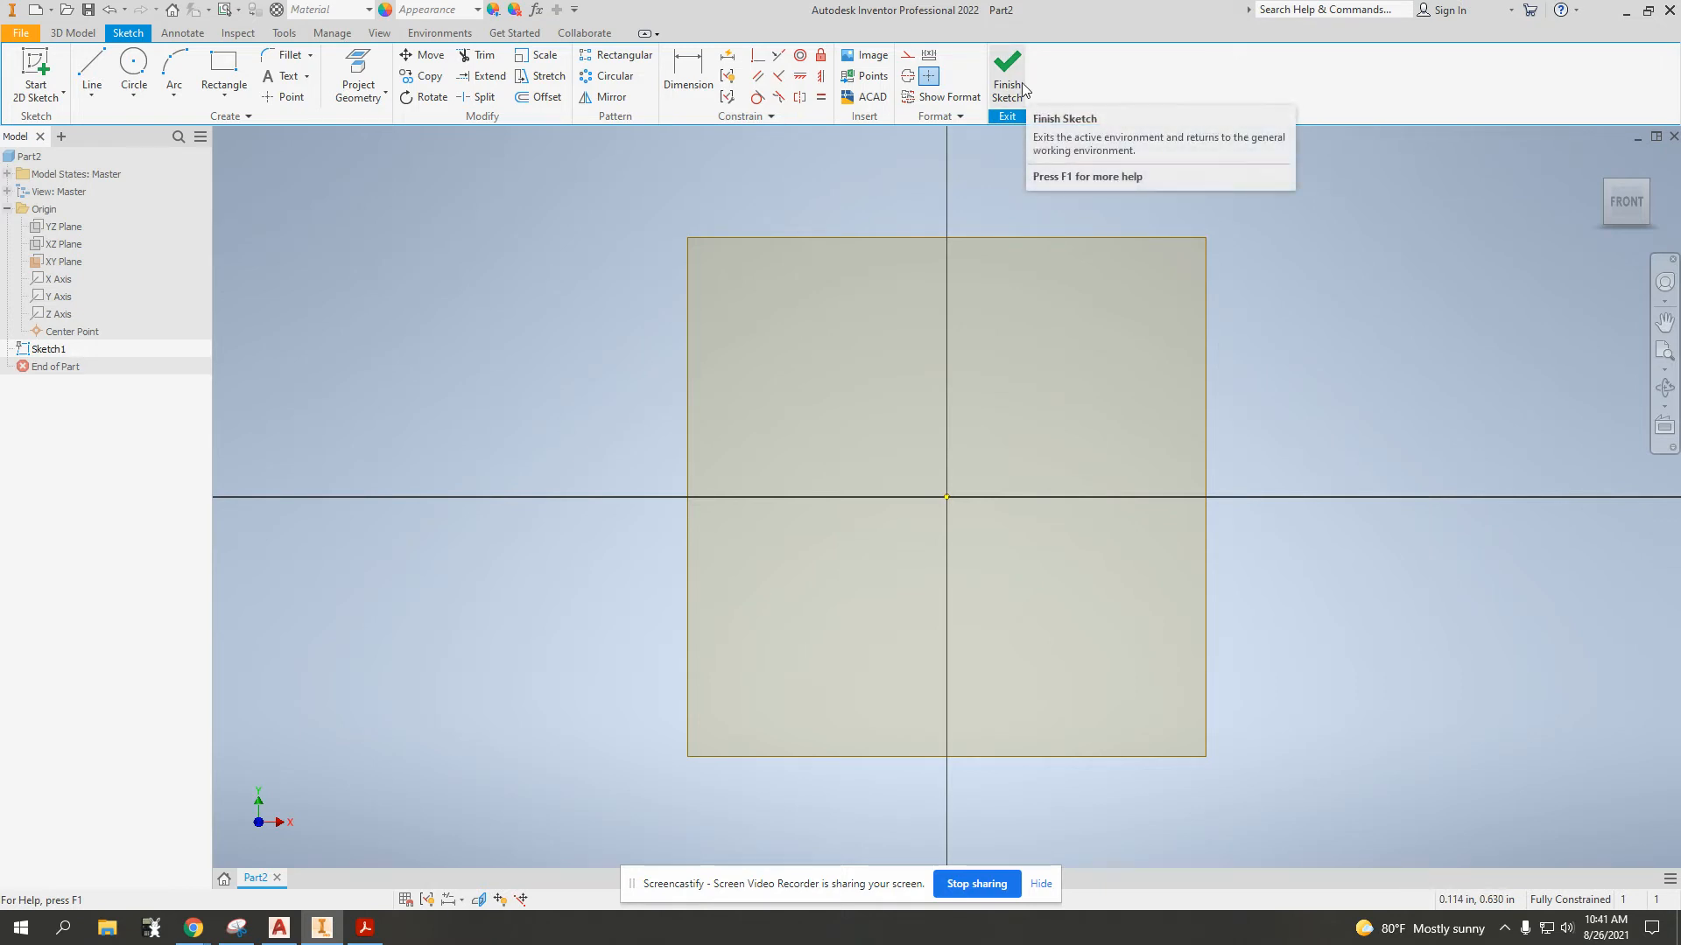
# Try to save the part while the sketch is still active, cancel the save and finish the sketch
pyautogui.click(89, 11)
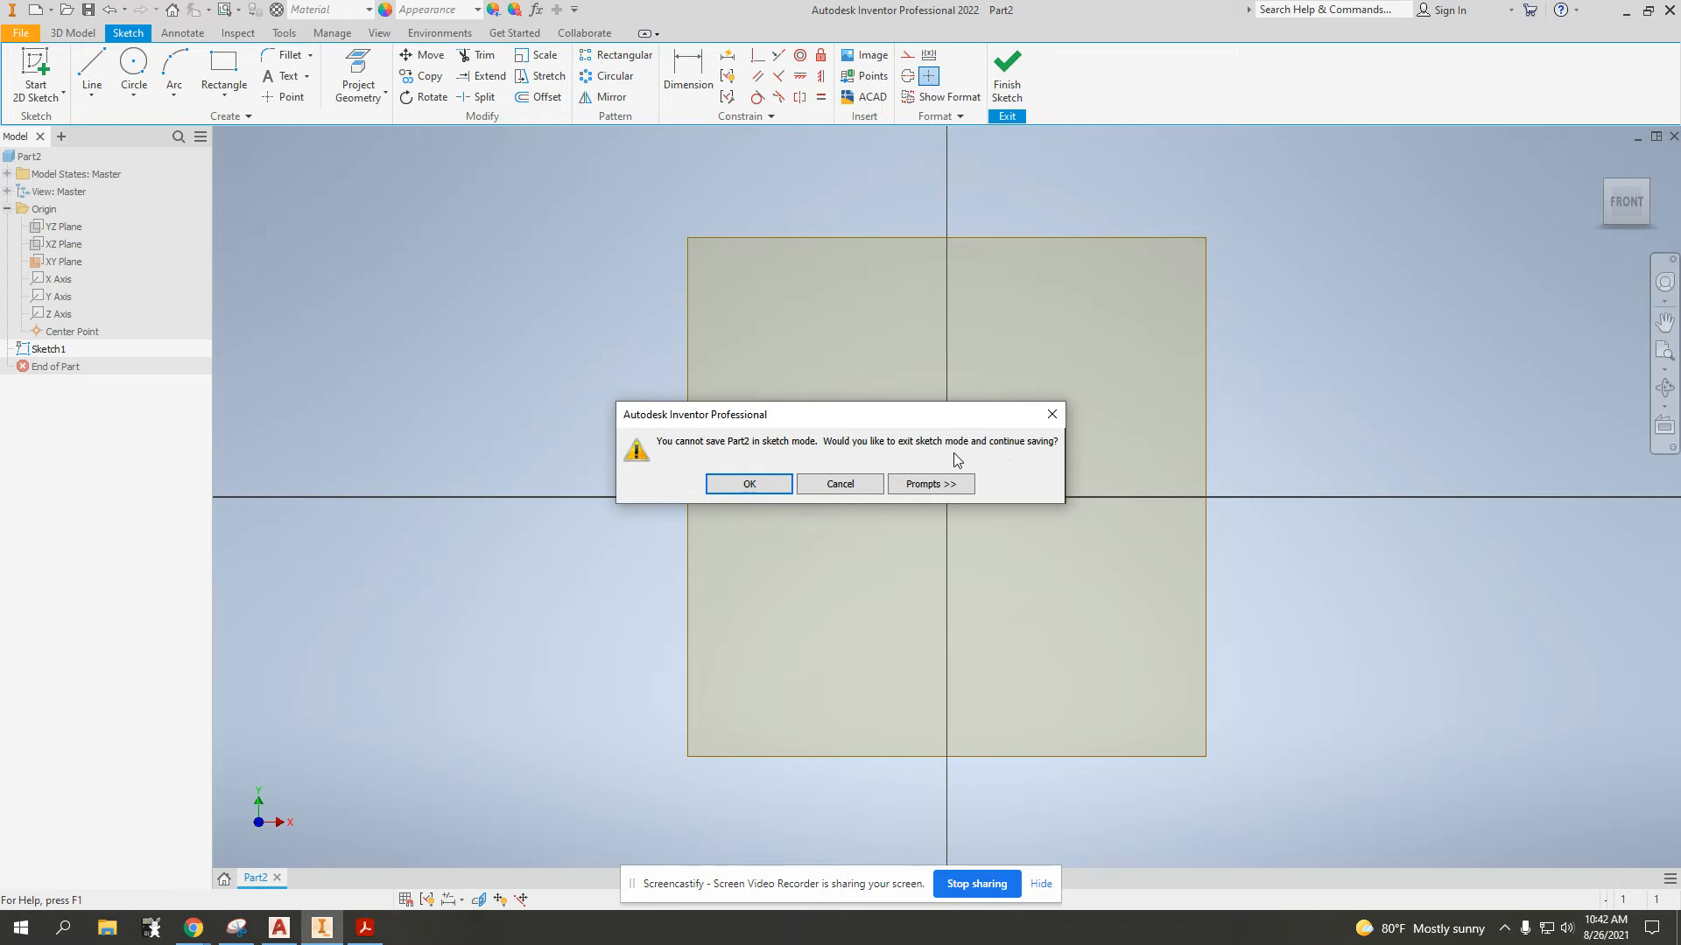
pyautogui.click(840, 484)
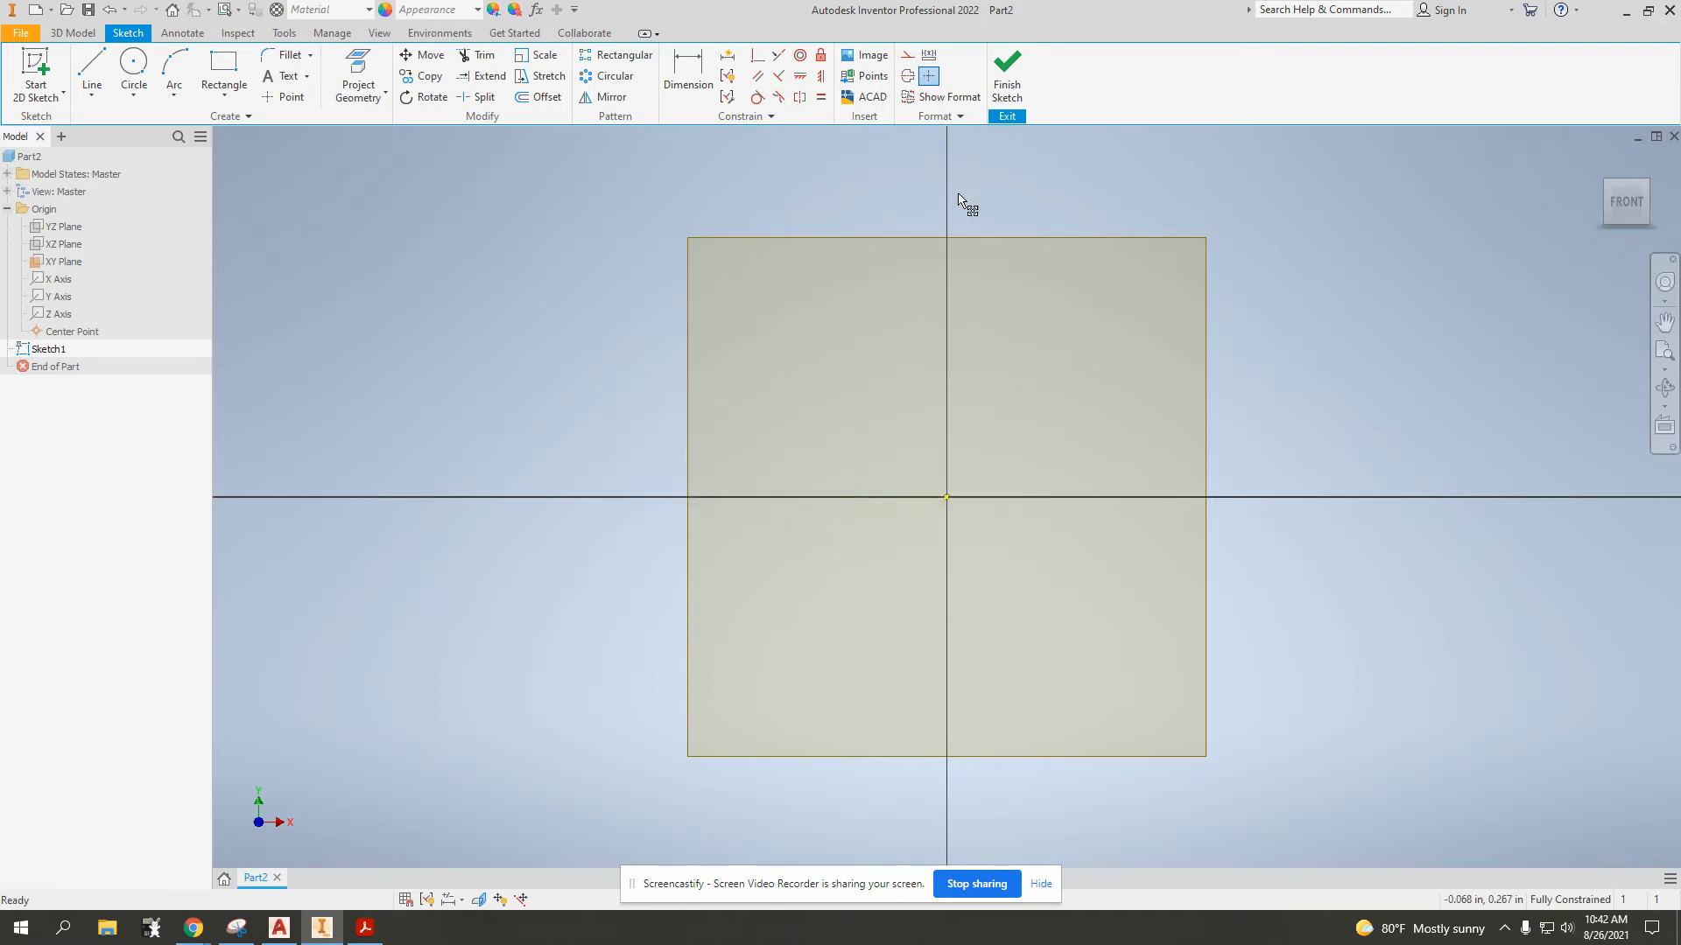
pyautogui.click(1007, 78)
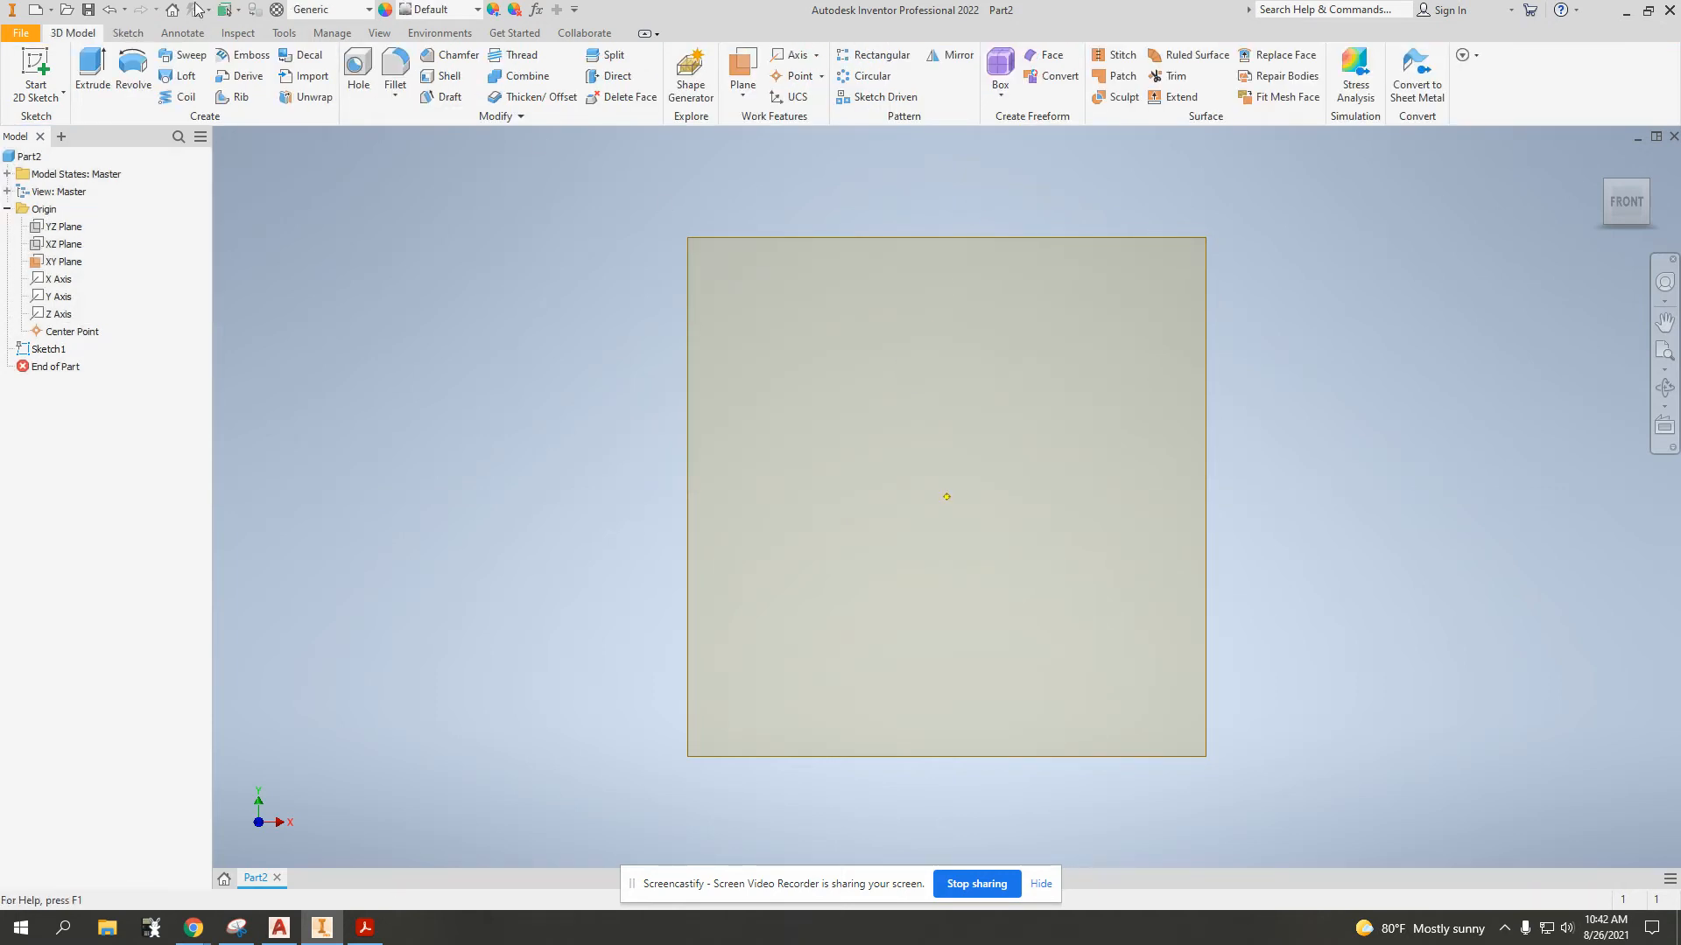
# Start saving the part and browse to the root folder of the U: network drive
pyautogui.click(88, 11)
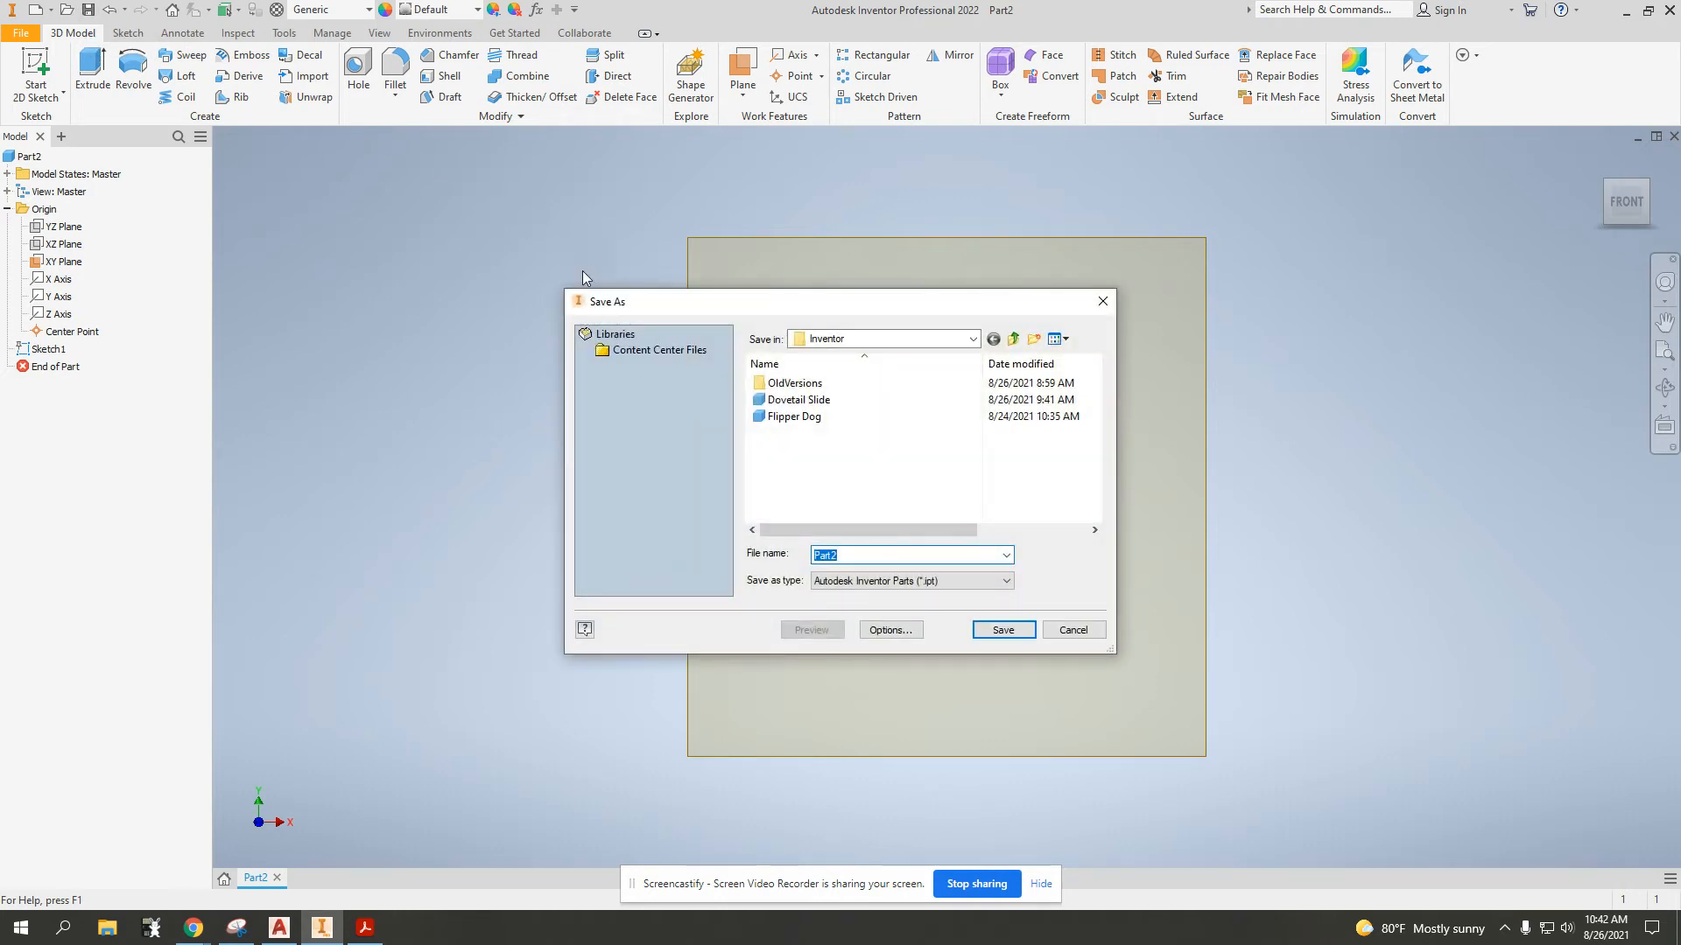
pyautogui.moveTo(659, 313); pyautogui.dragTo(578, 197)
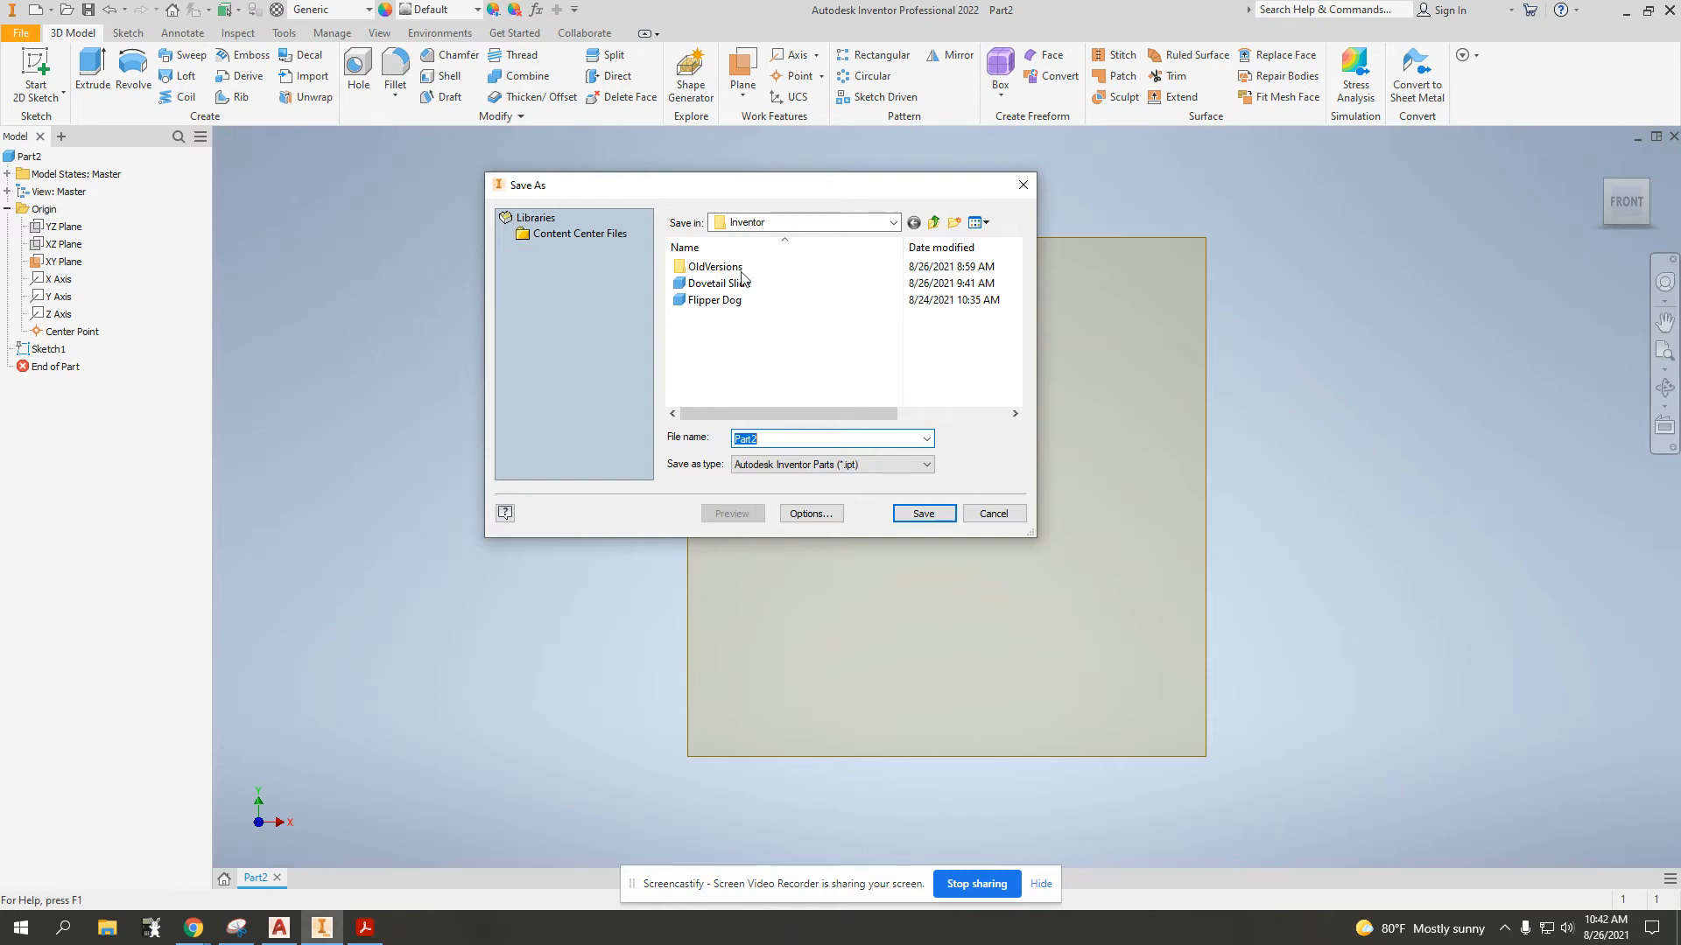
pyautogui.click(892, 224)
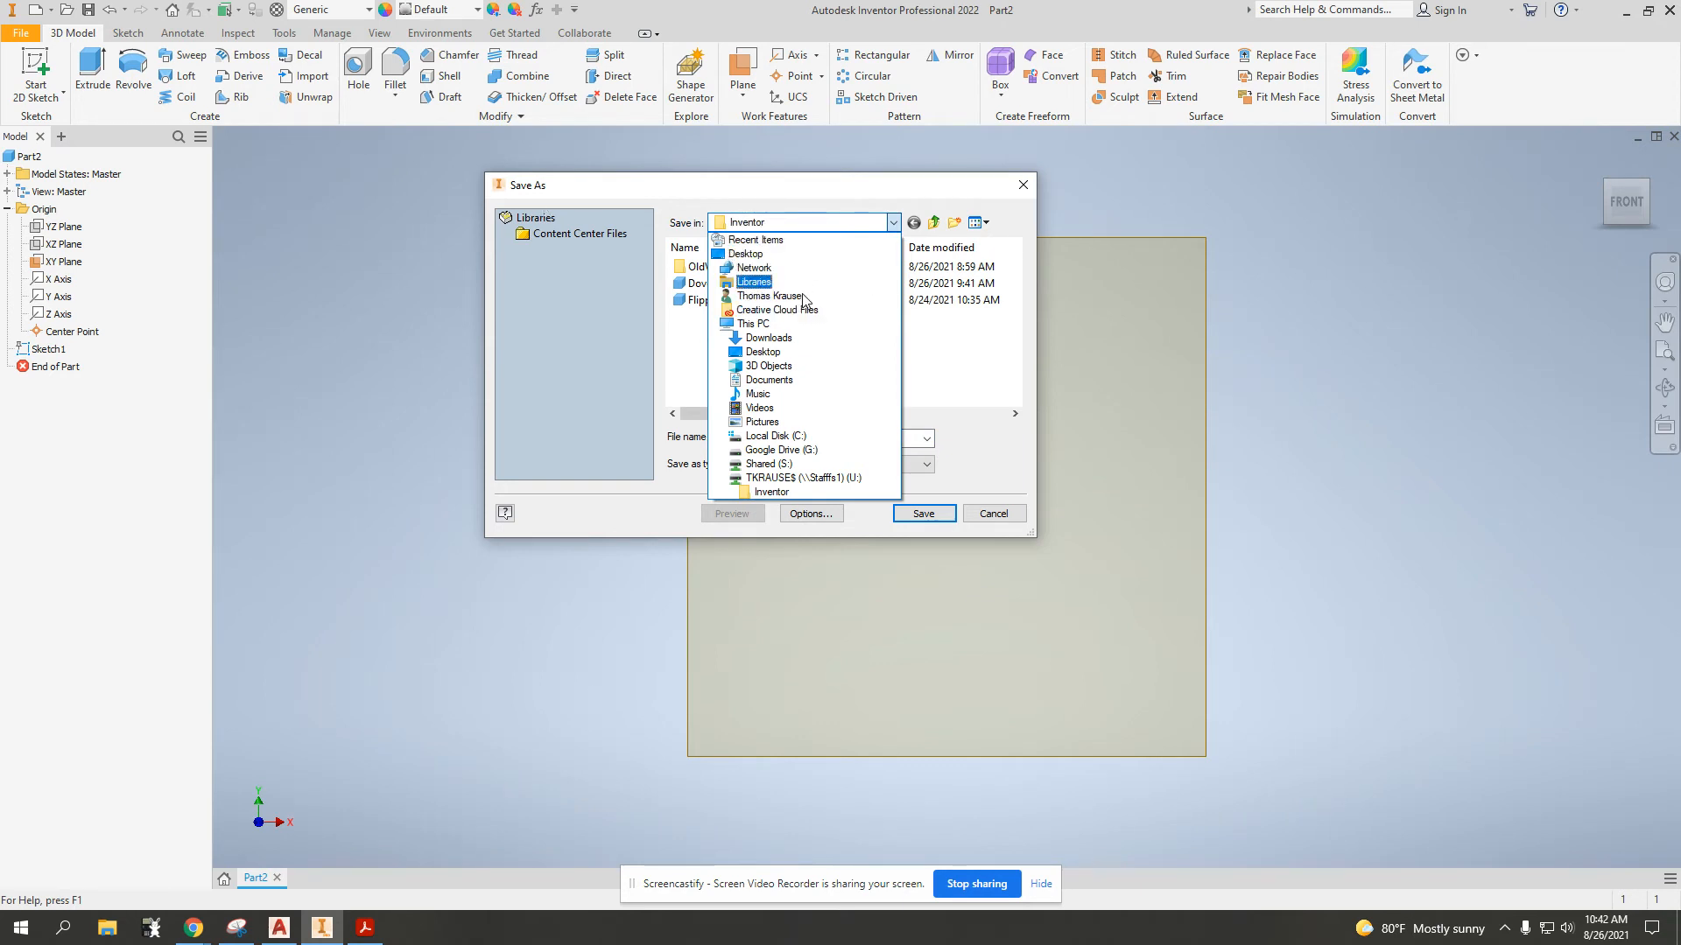
pyautogui.click(846, 480)
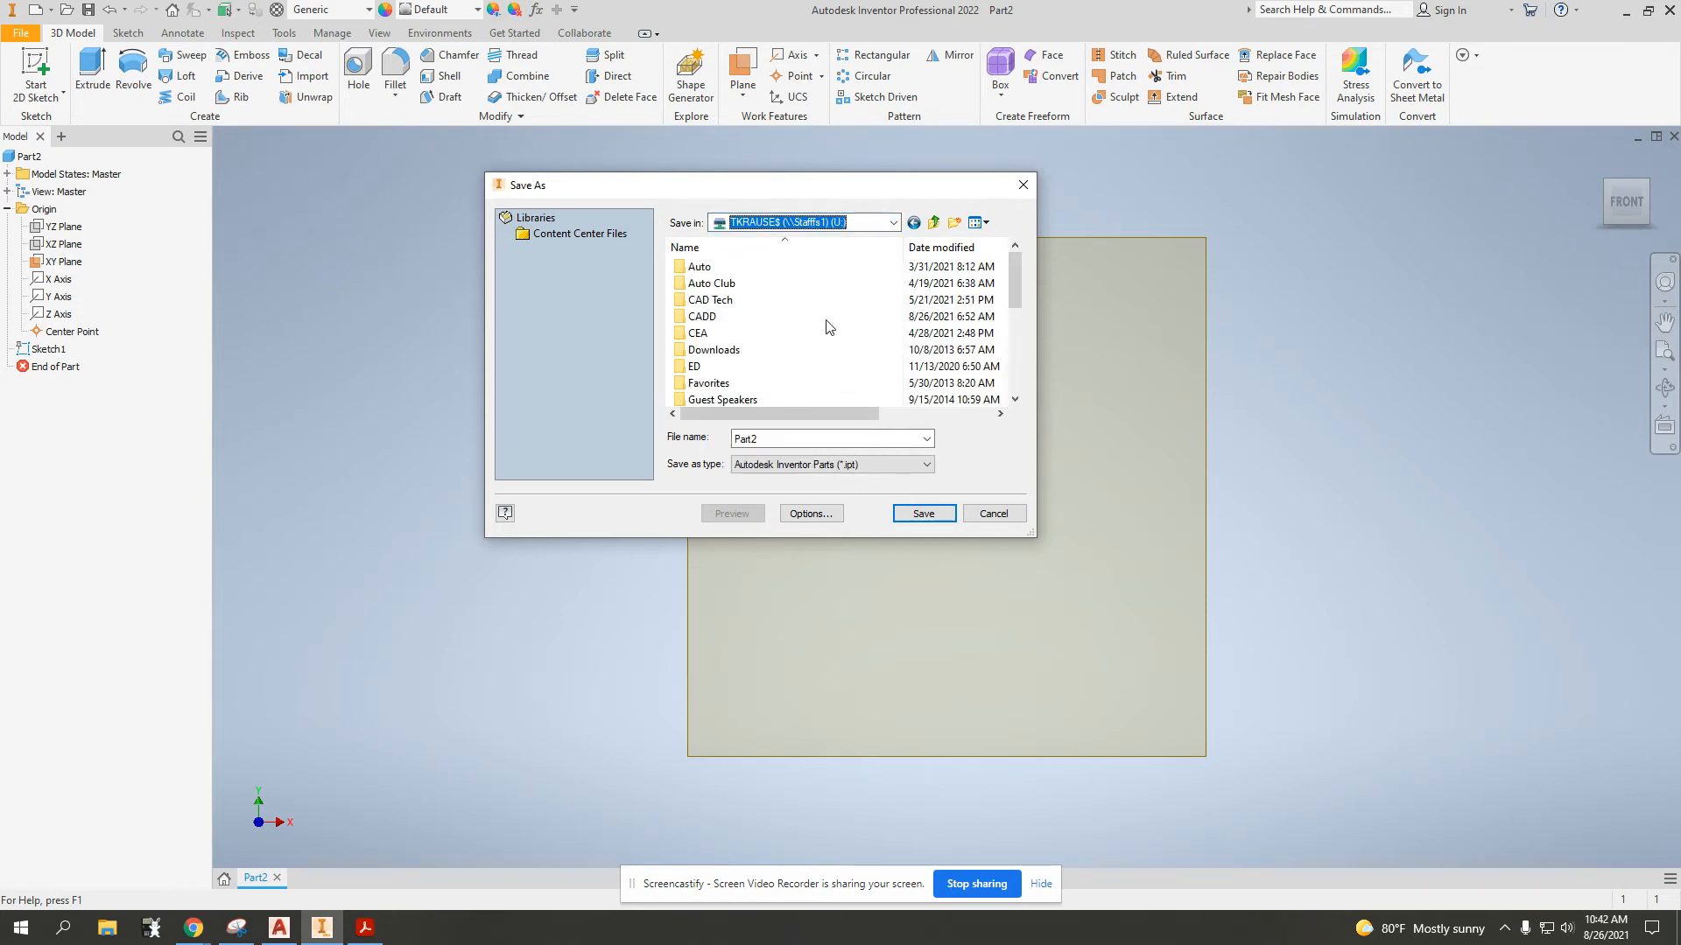
pyautogui.scroll(-3, 810, 297)
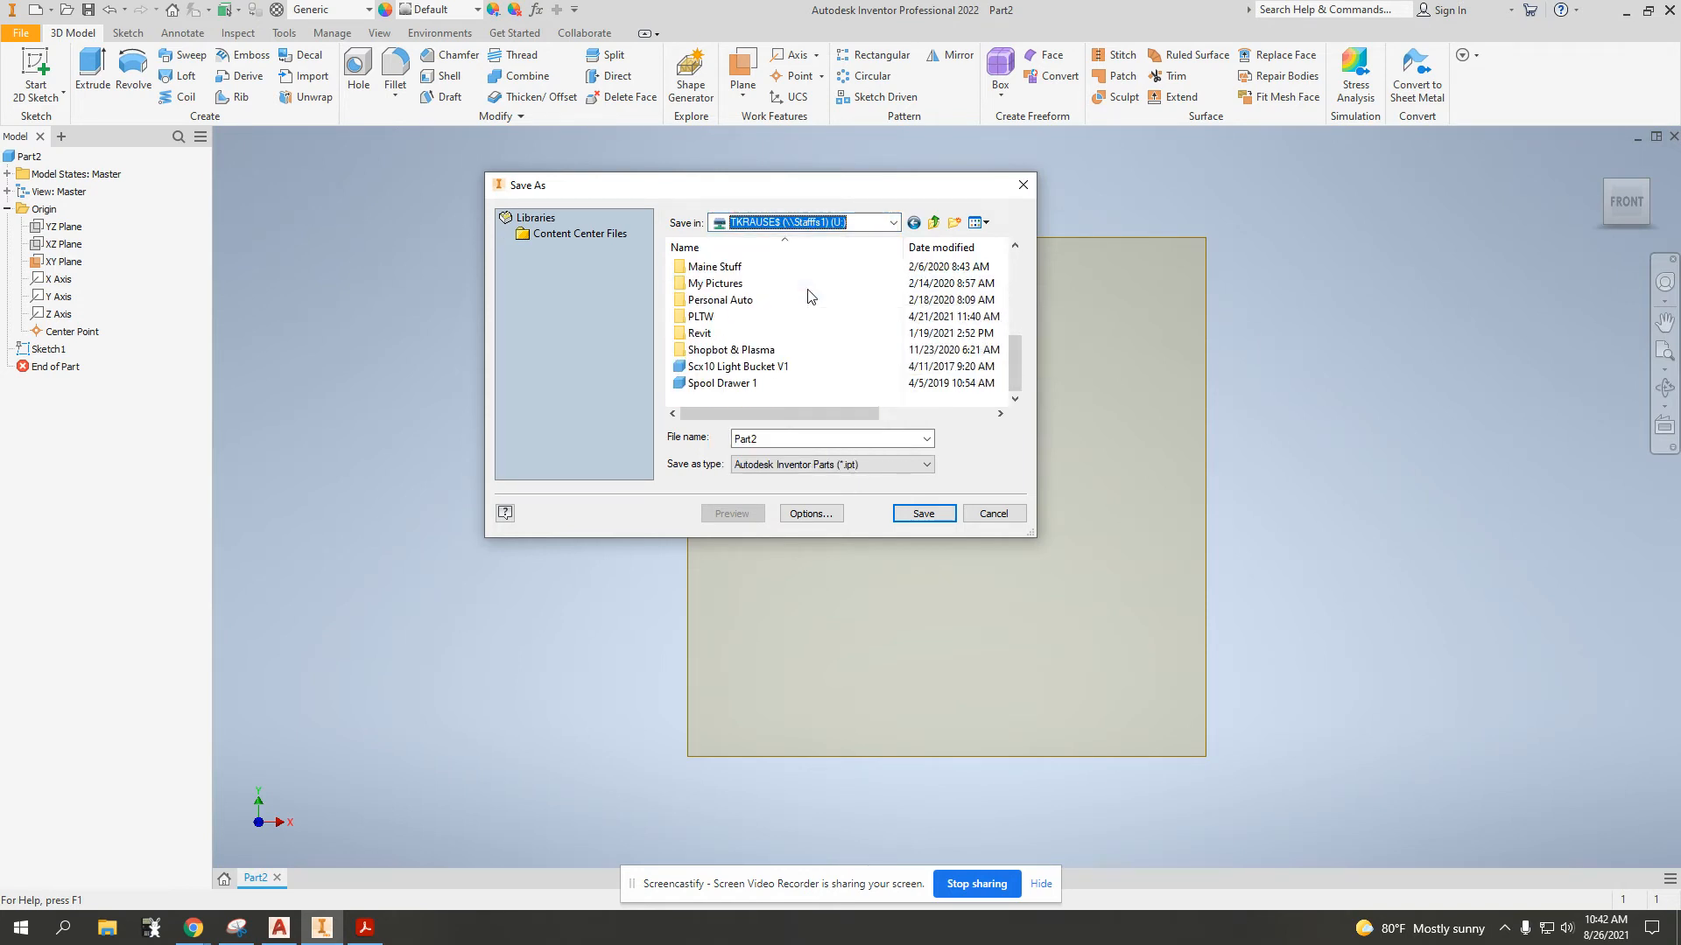
pyautogui.scroll(5, 810, 297)
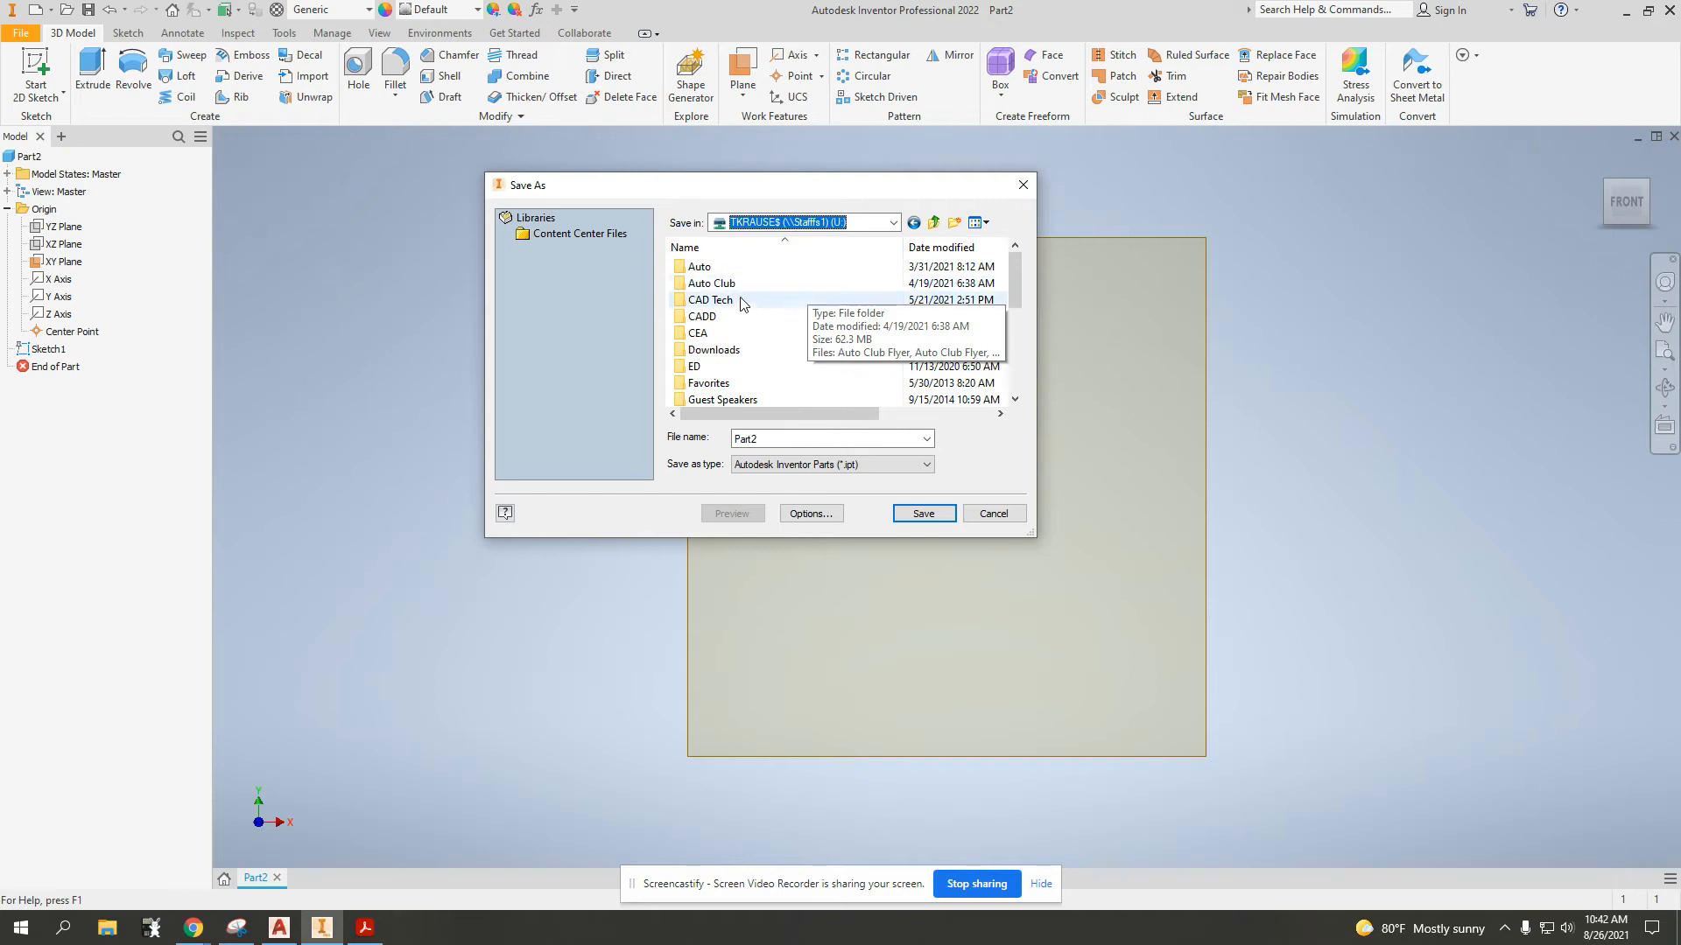
pyautogui.scroll(-1, 760, 345)
pyautogui.scroll(-1, 768, 367)
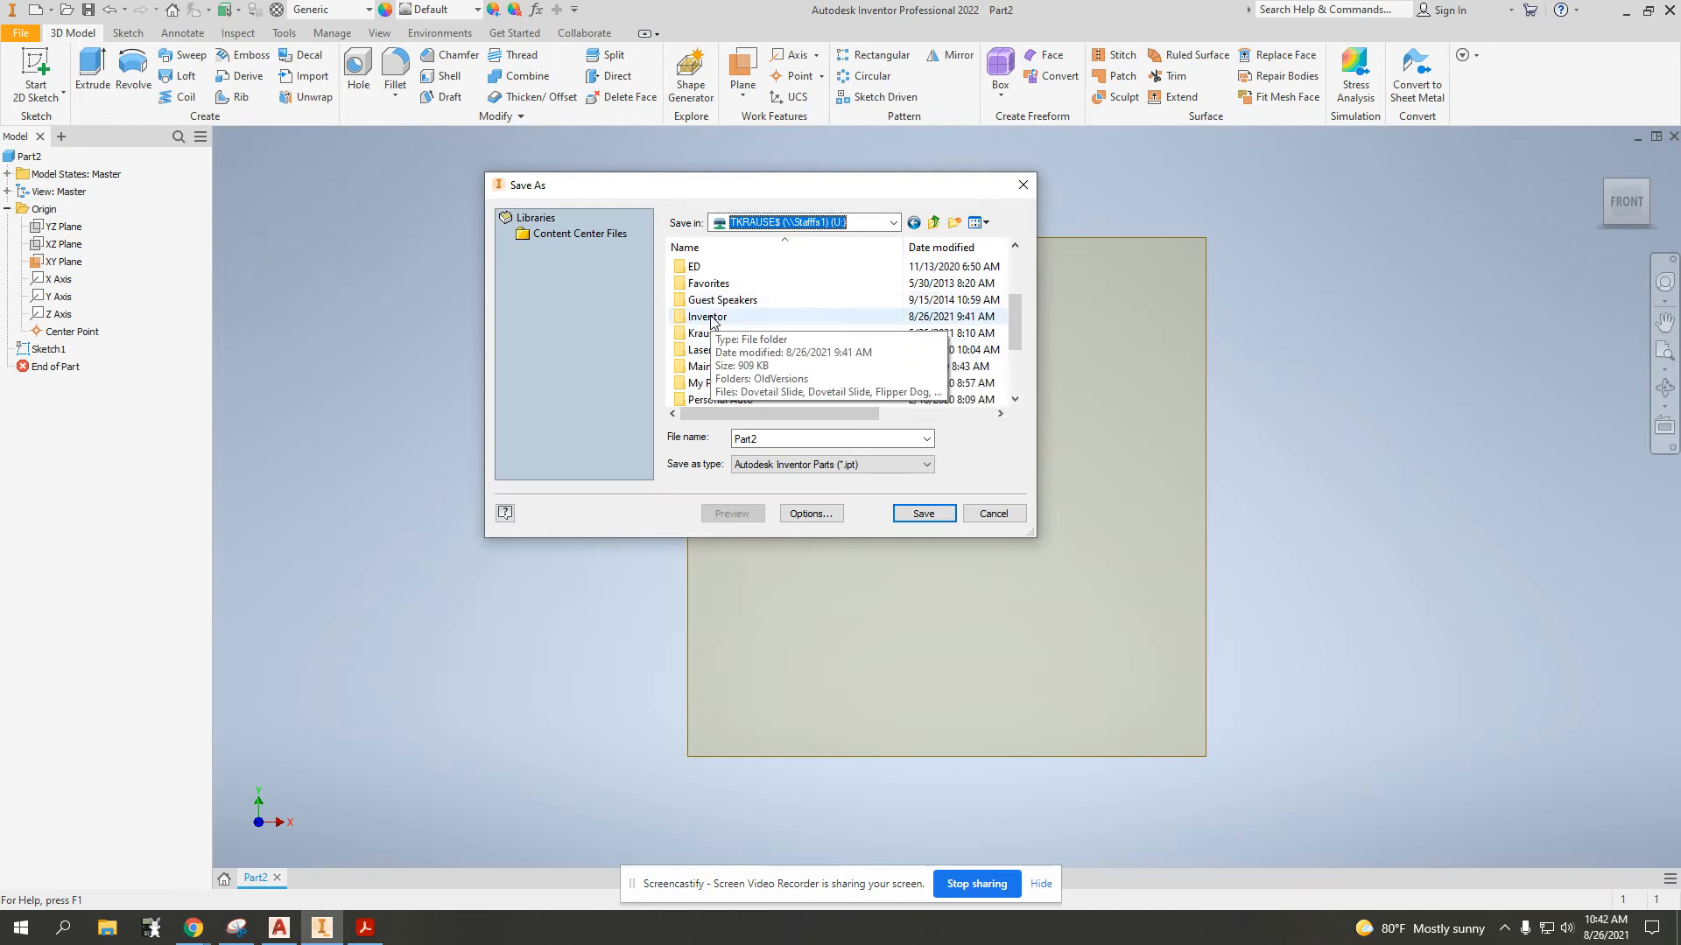
# Create a new folder named Test on the U: drive and open it as the save location
pyautogui.click(956, 225)
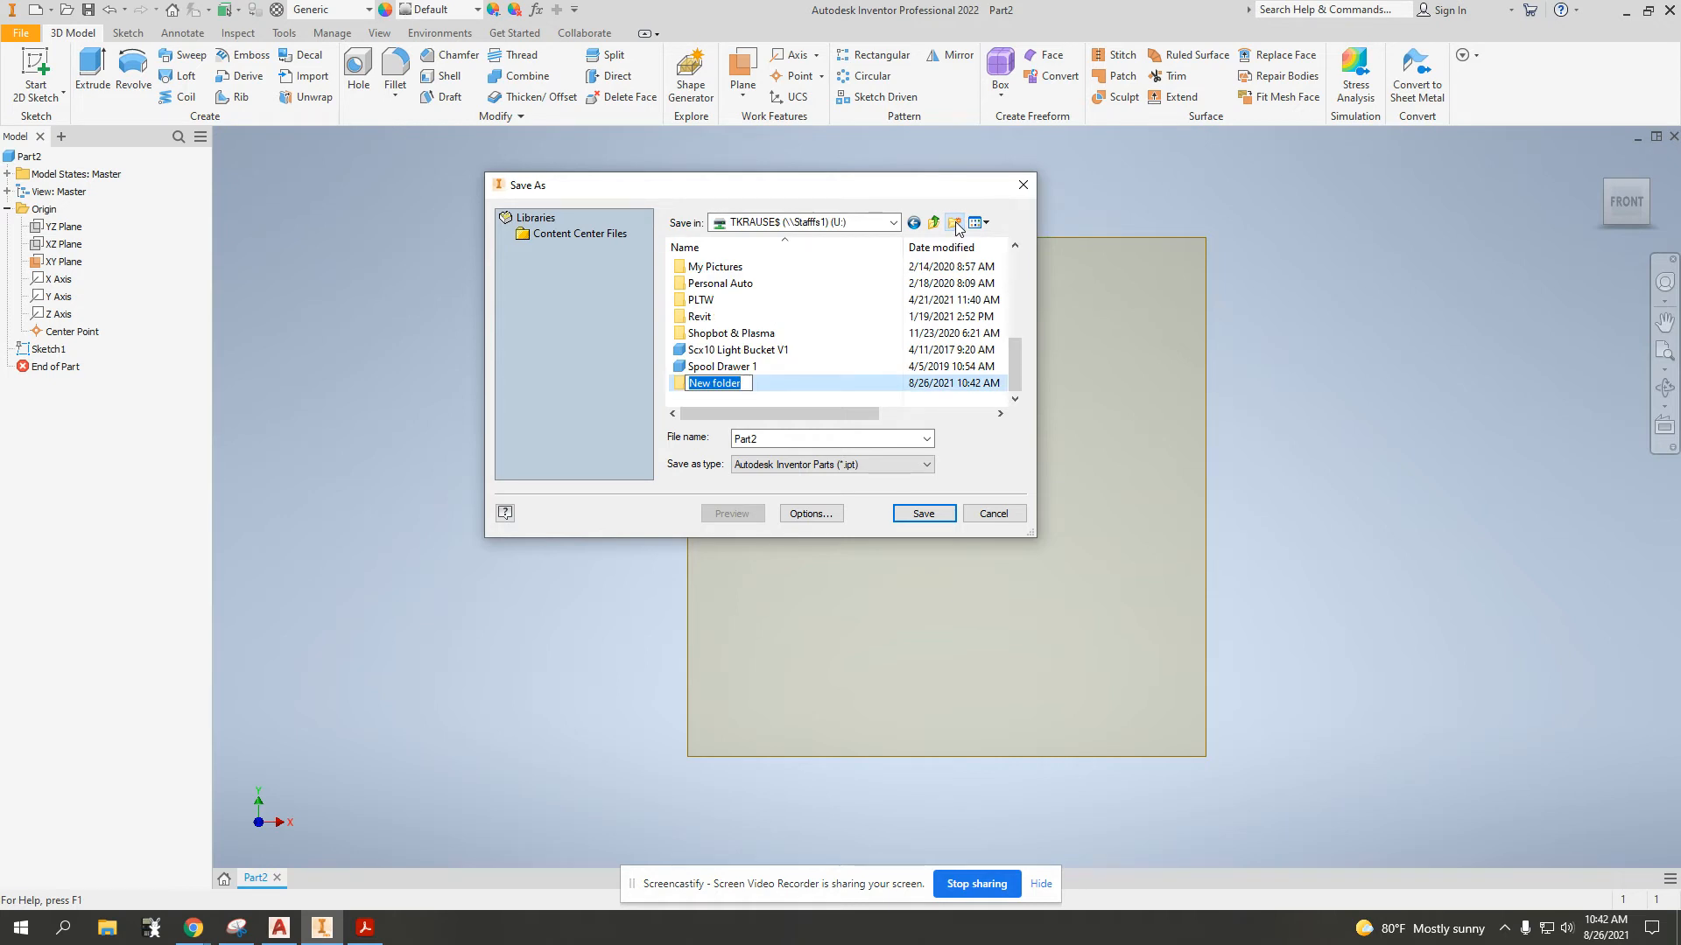
pyautogui.write('Test')
pyautogui.press('Return')
pyautogui.doubleClick(708, 386)
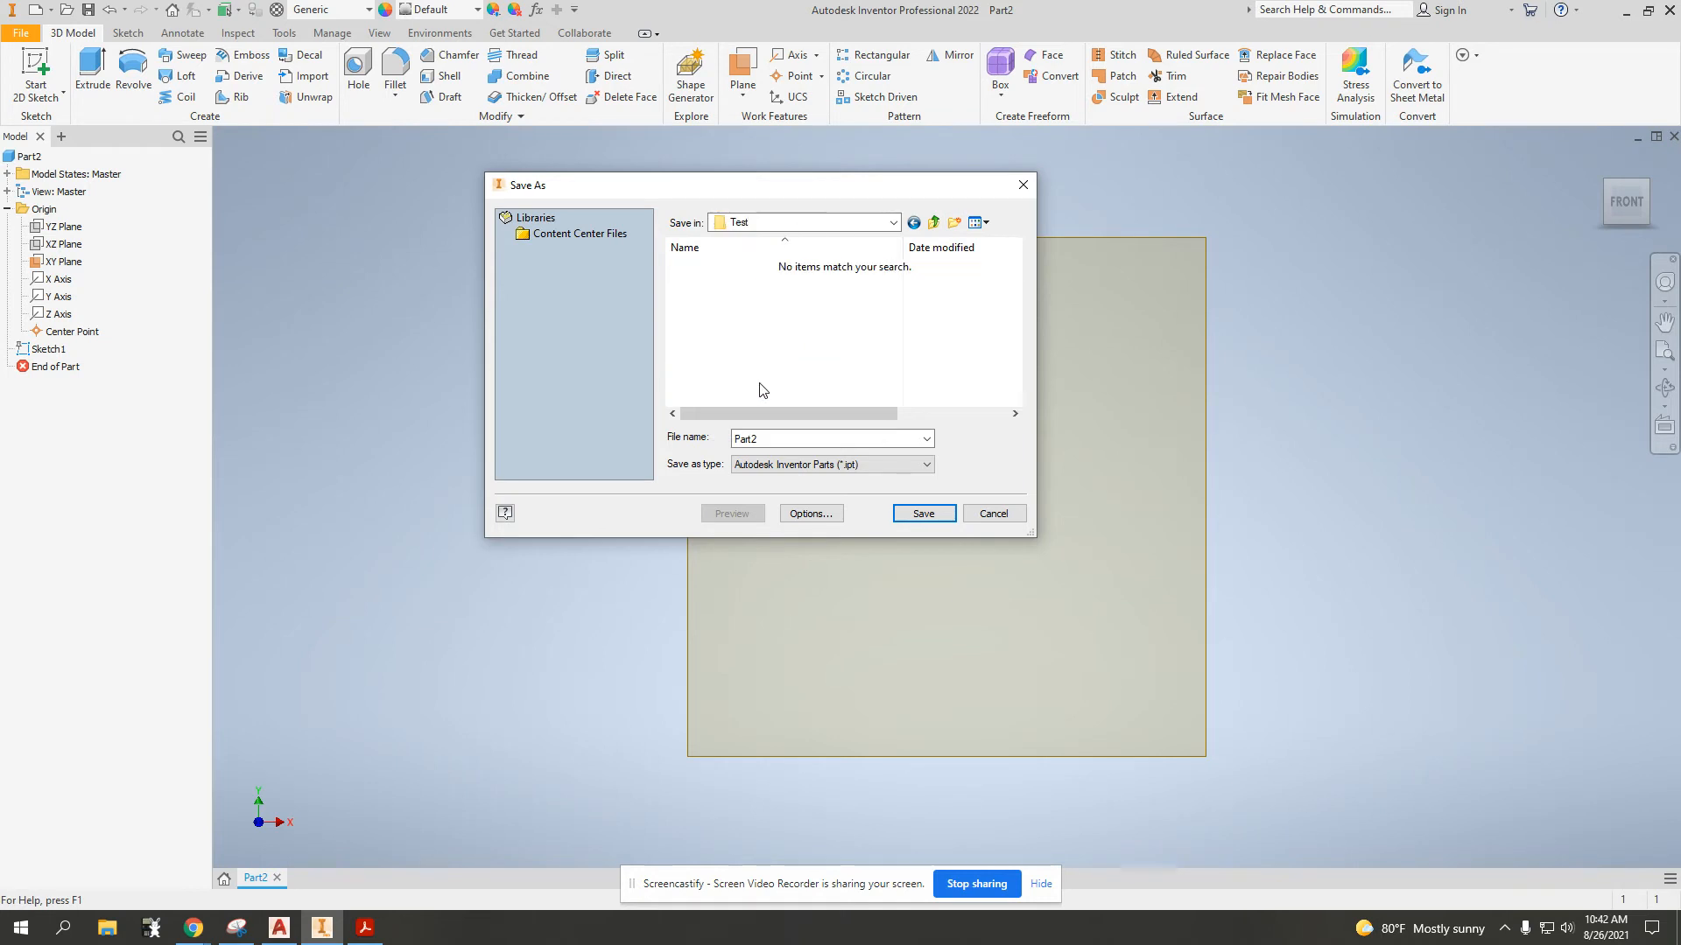
# Name the part file Dovetail Slide and save it as an Inventor part in the Test folder
pyautogui.click(855, 437)
pyautogui.write('Dovetail SLide')
pyautogui.press('BackSpace')
pyautogui.write('l')
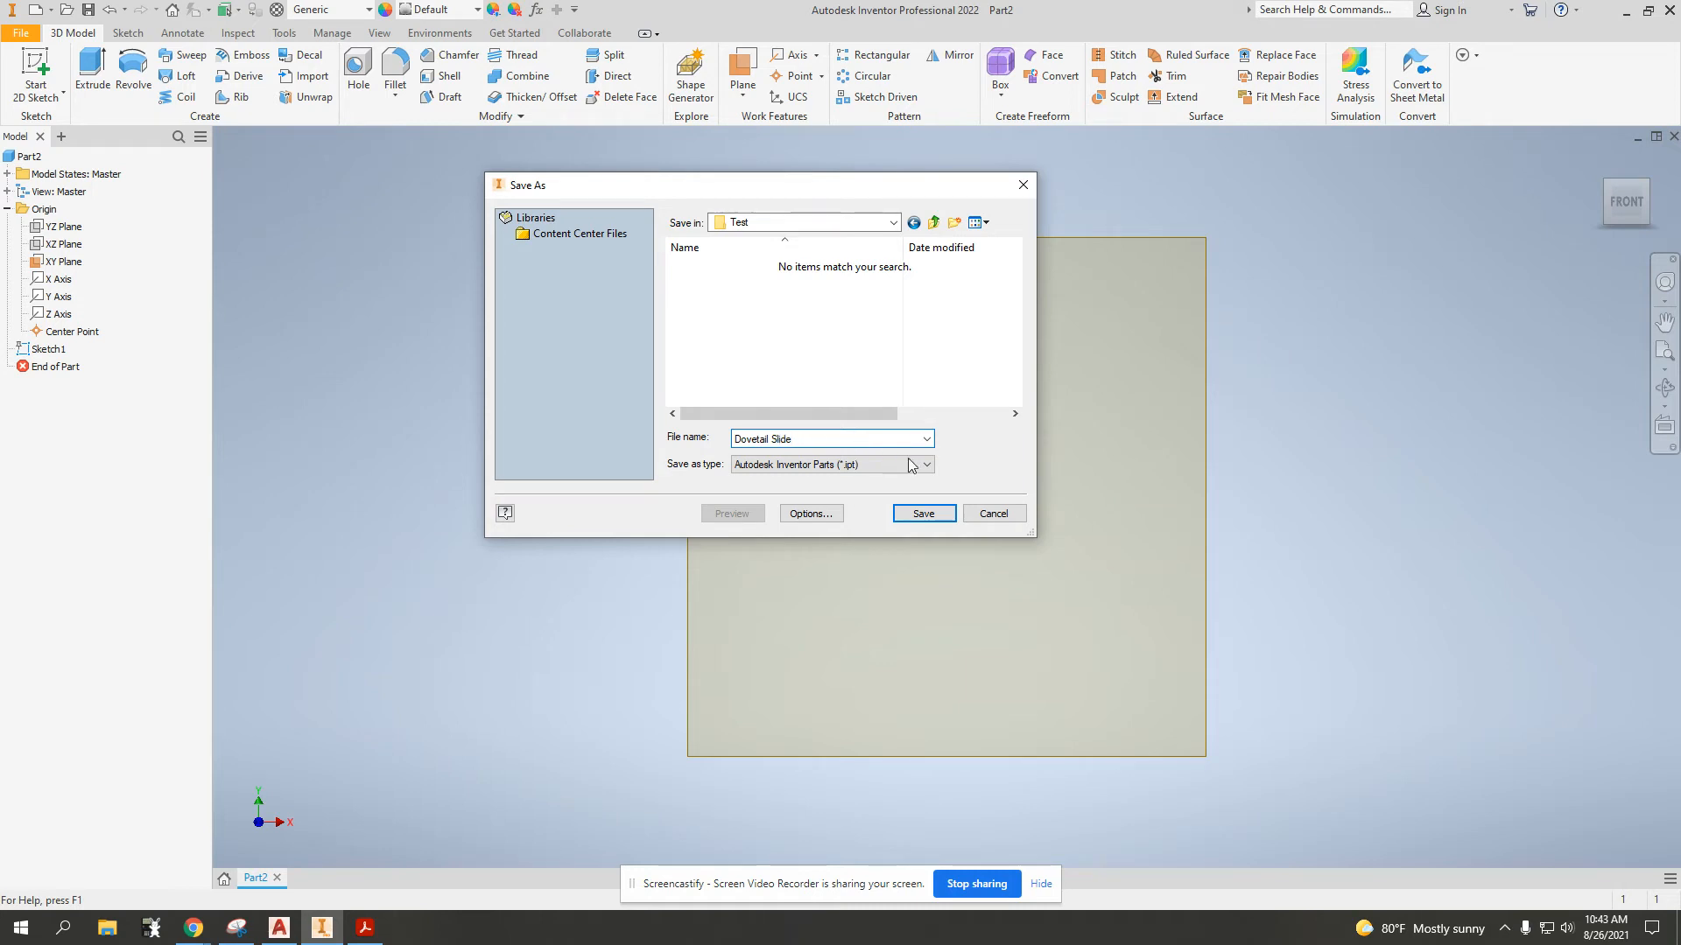
pyautogui.click(921, 511)
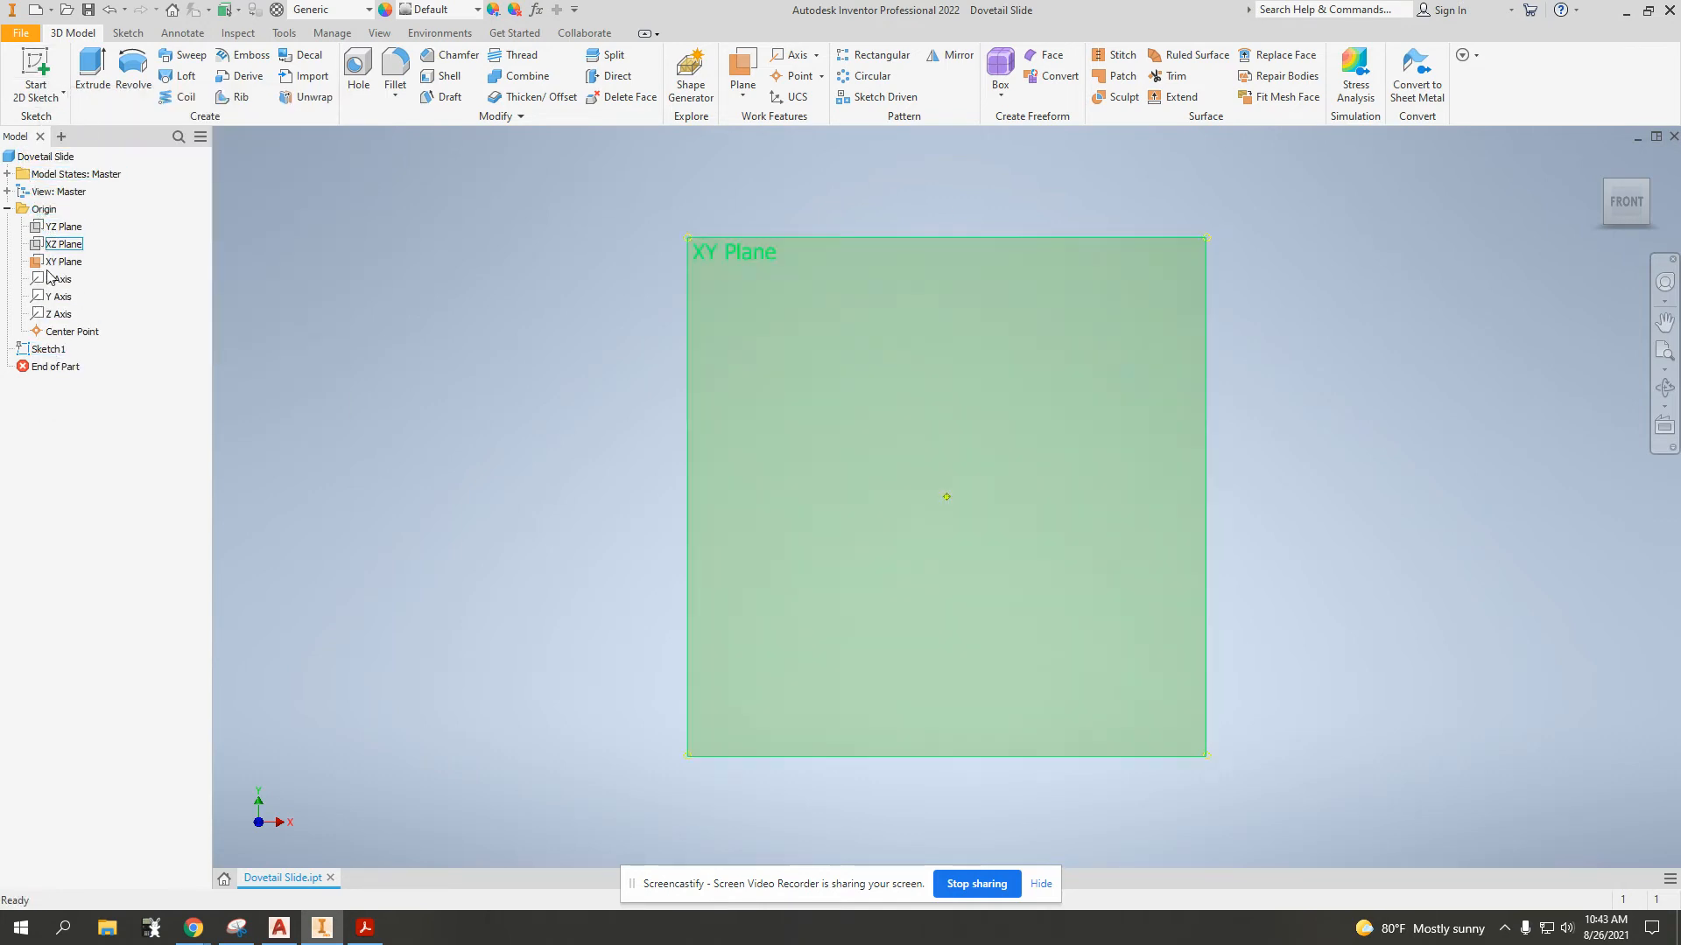
# Reopen Sketch1 for editing and show all of its constraints
pyautogui.doubleClick(28, 350)
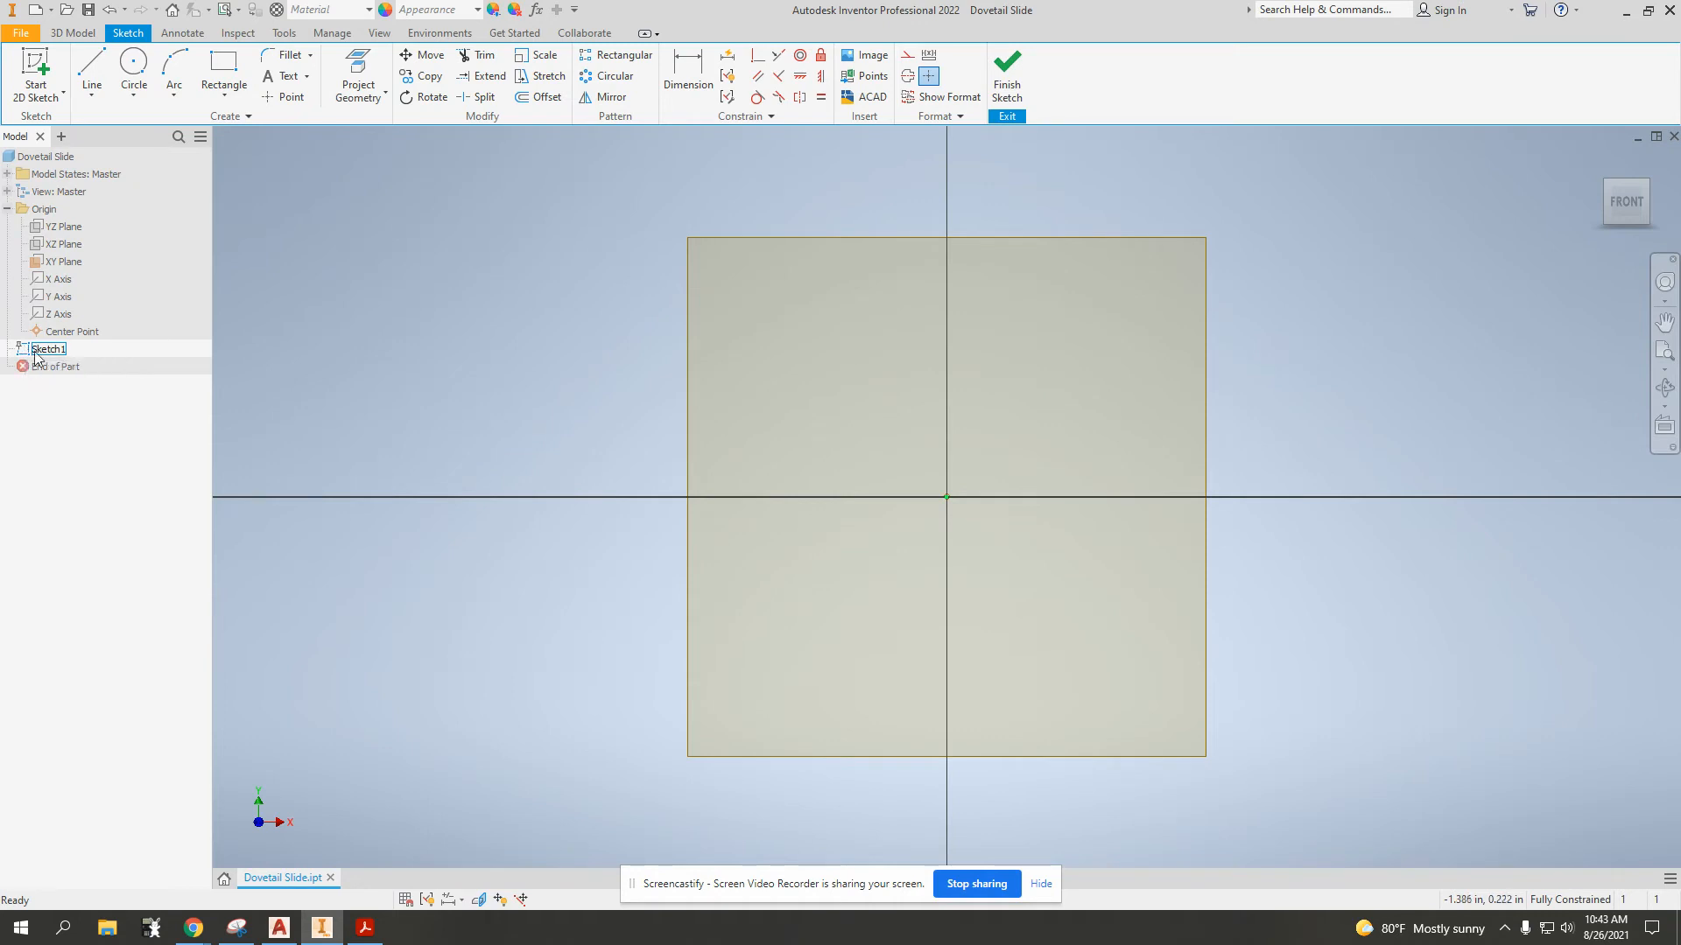
pyautogui.rightClick(43, 351)
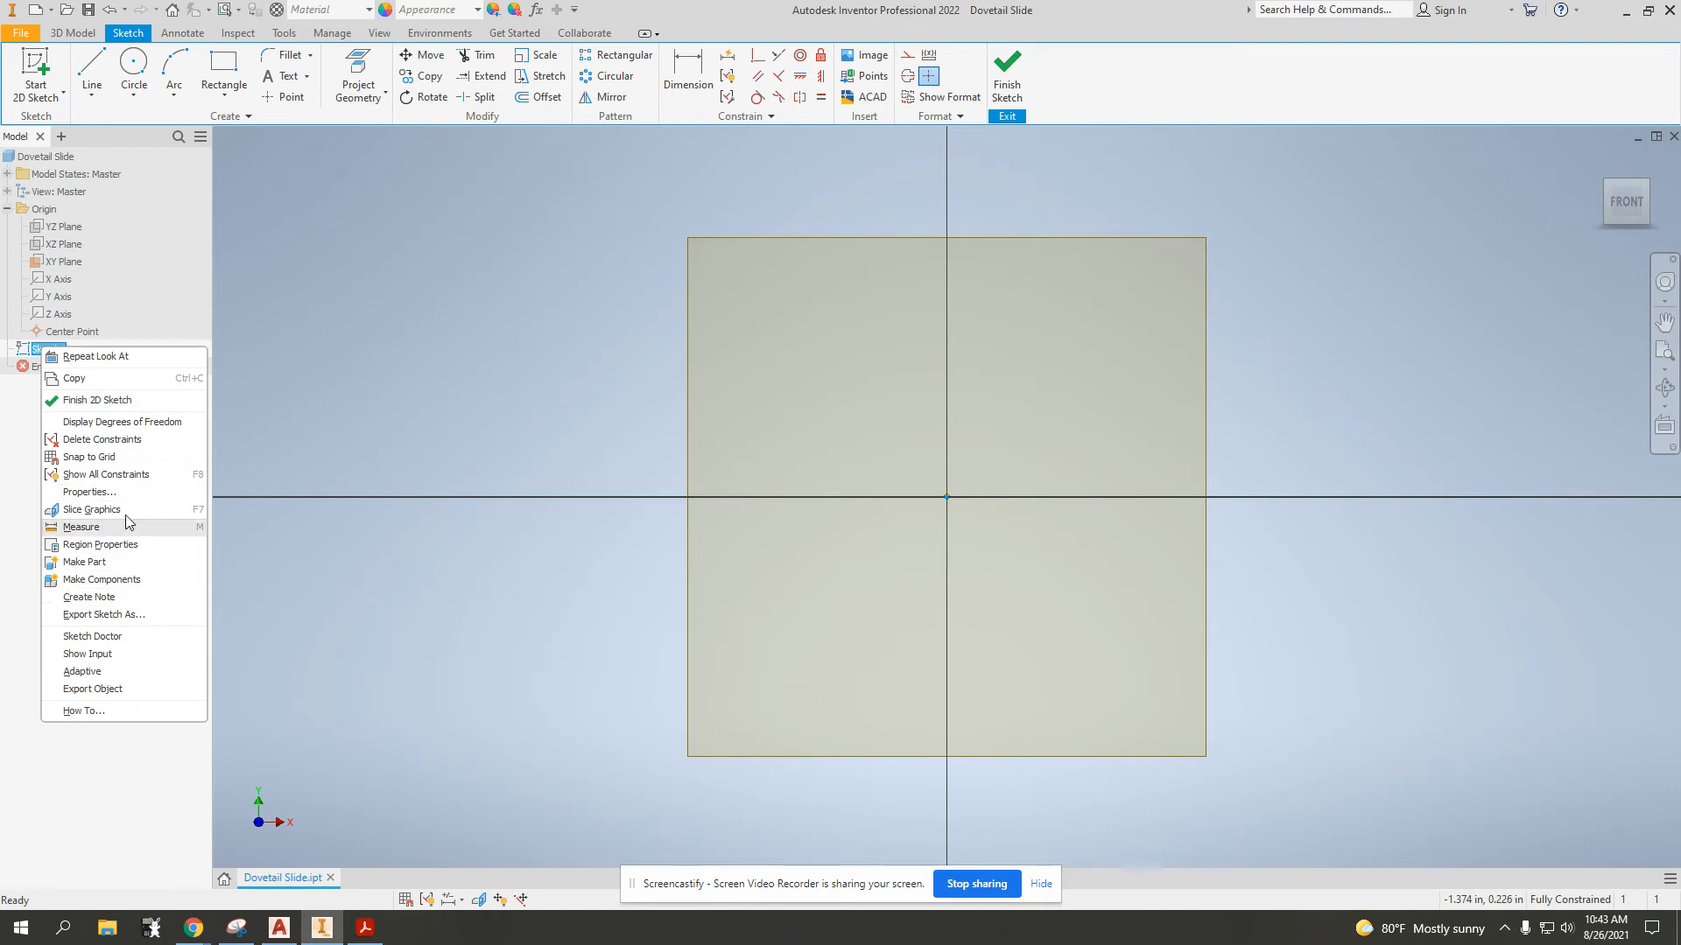
pyautogui.click(134, 476)
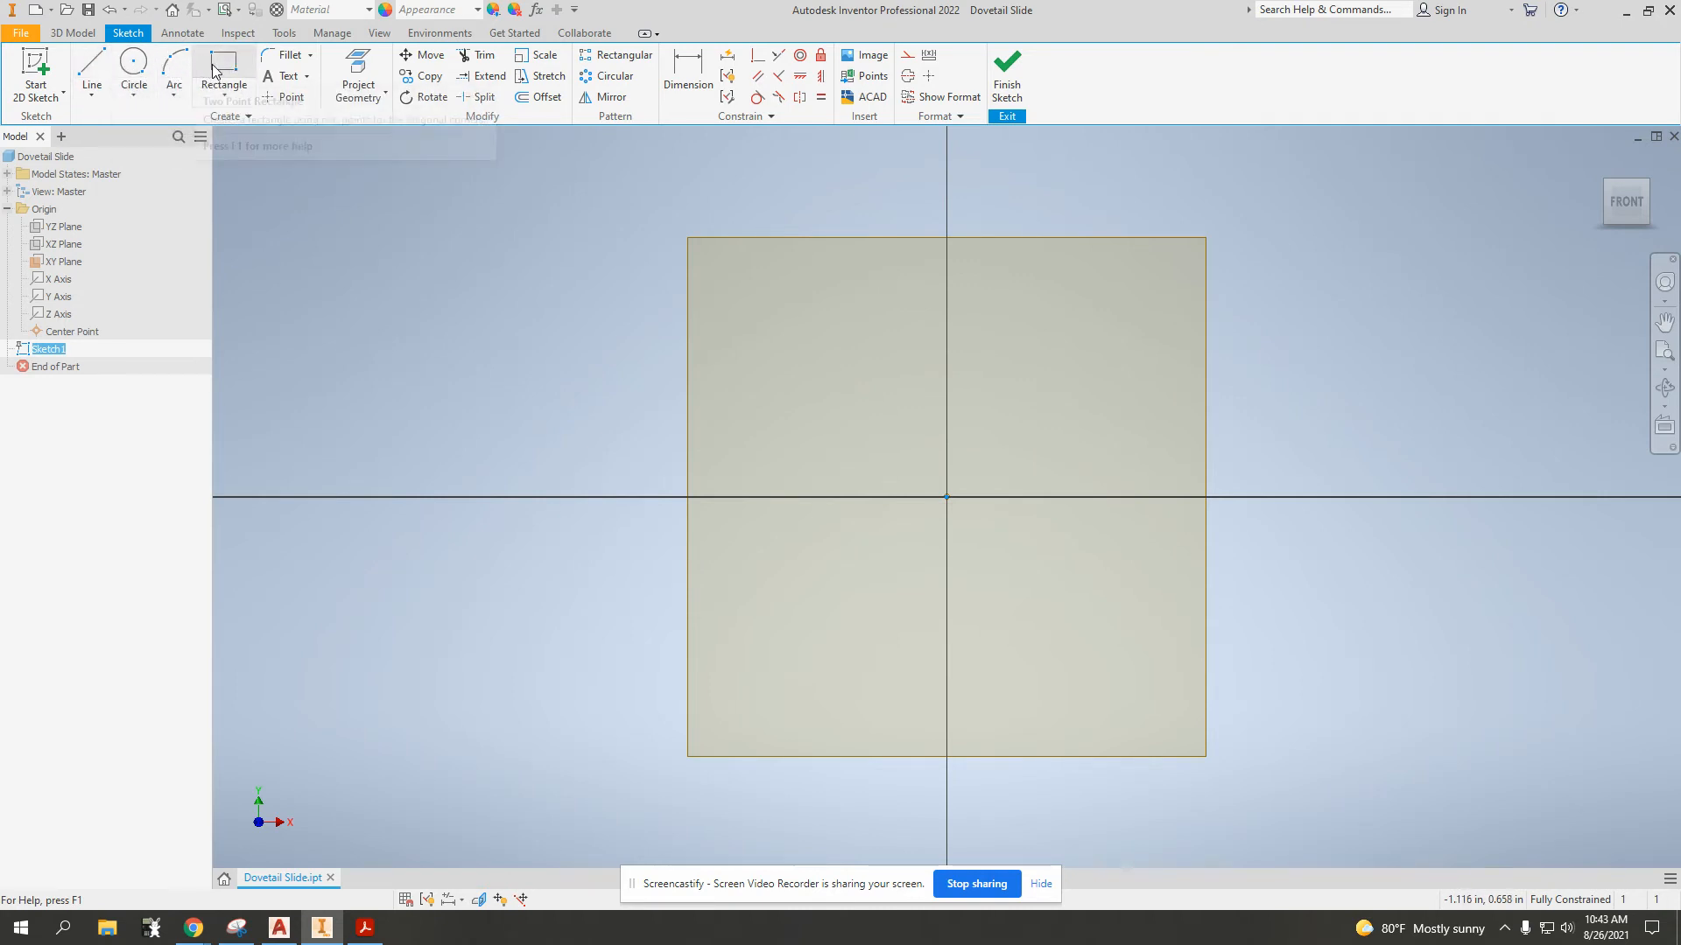
# Draw a horizontal line 1 in long along the X axis, starting at the sketch's center point
pyautogui.click(92, 71)
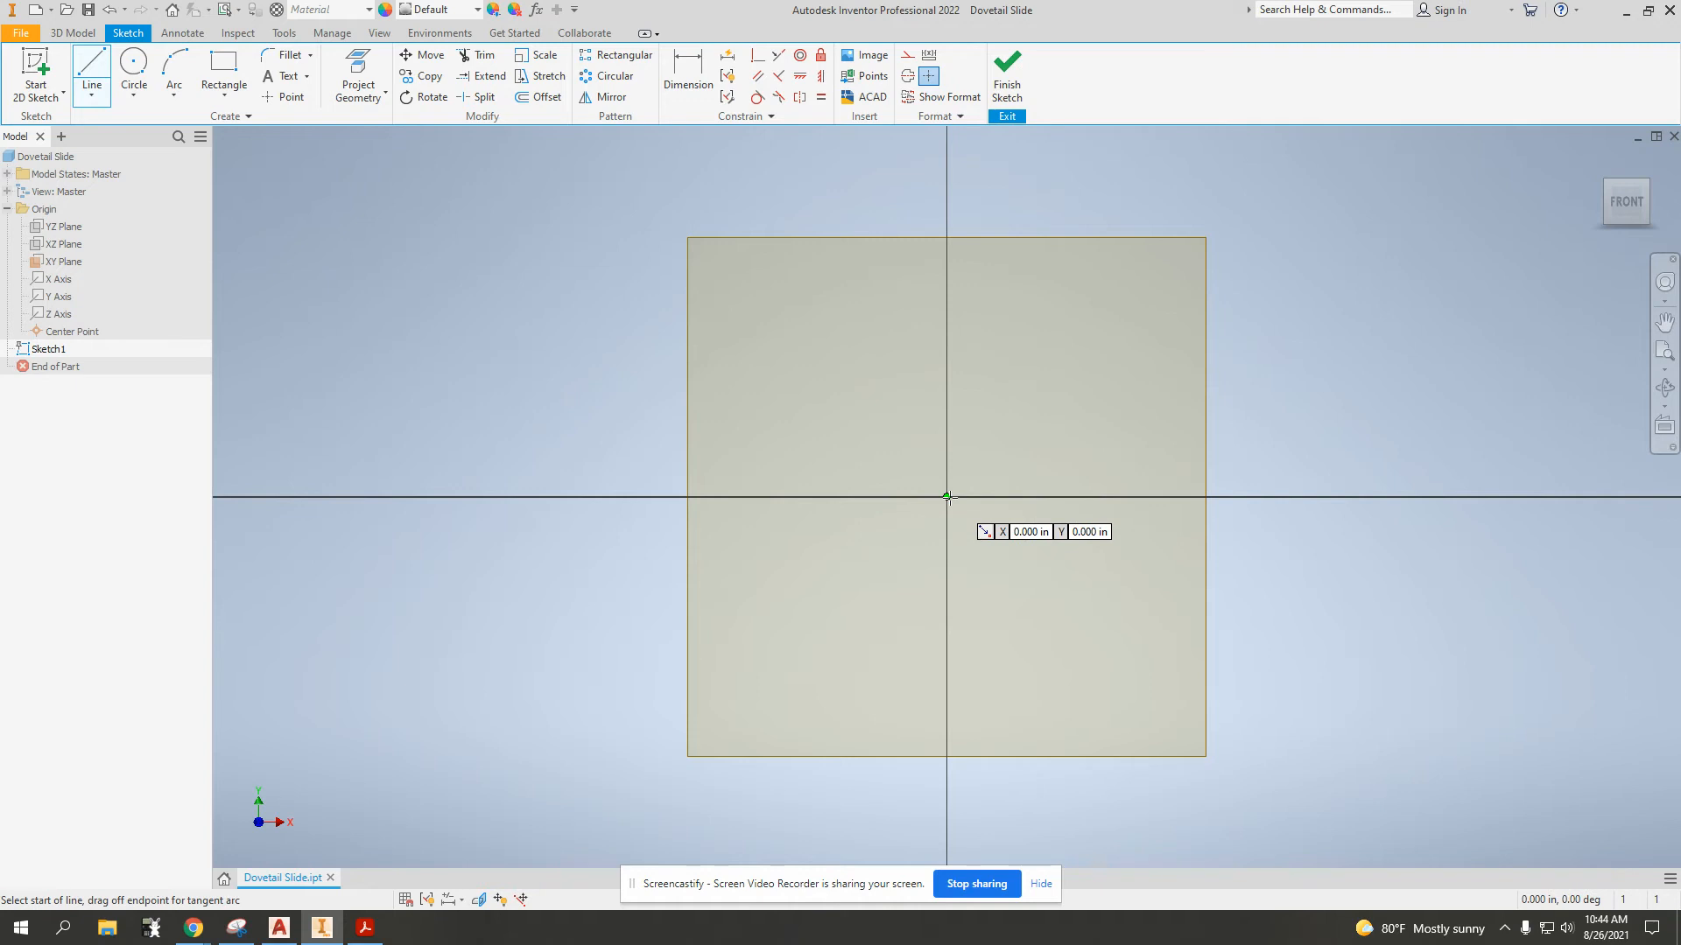
pyautogui.moveTo(946, 498); pyautogui.dragTo(861, 507, button='middle')
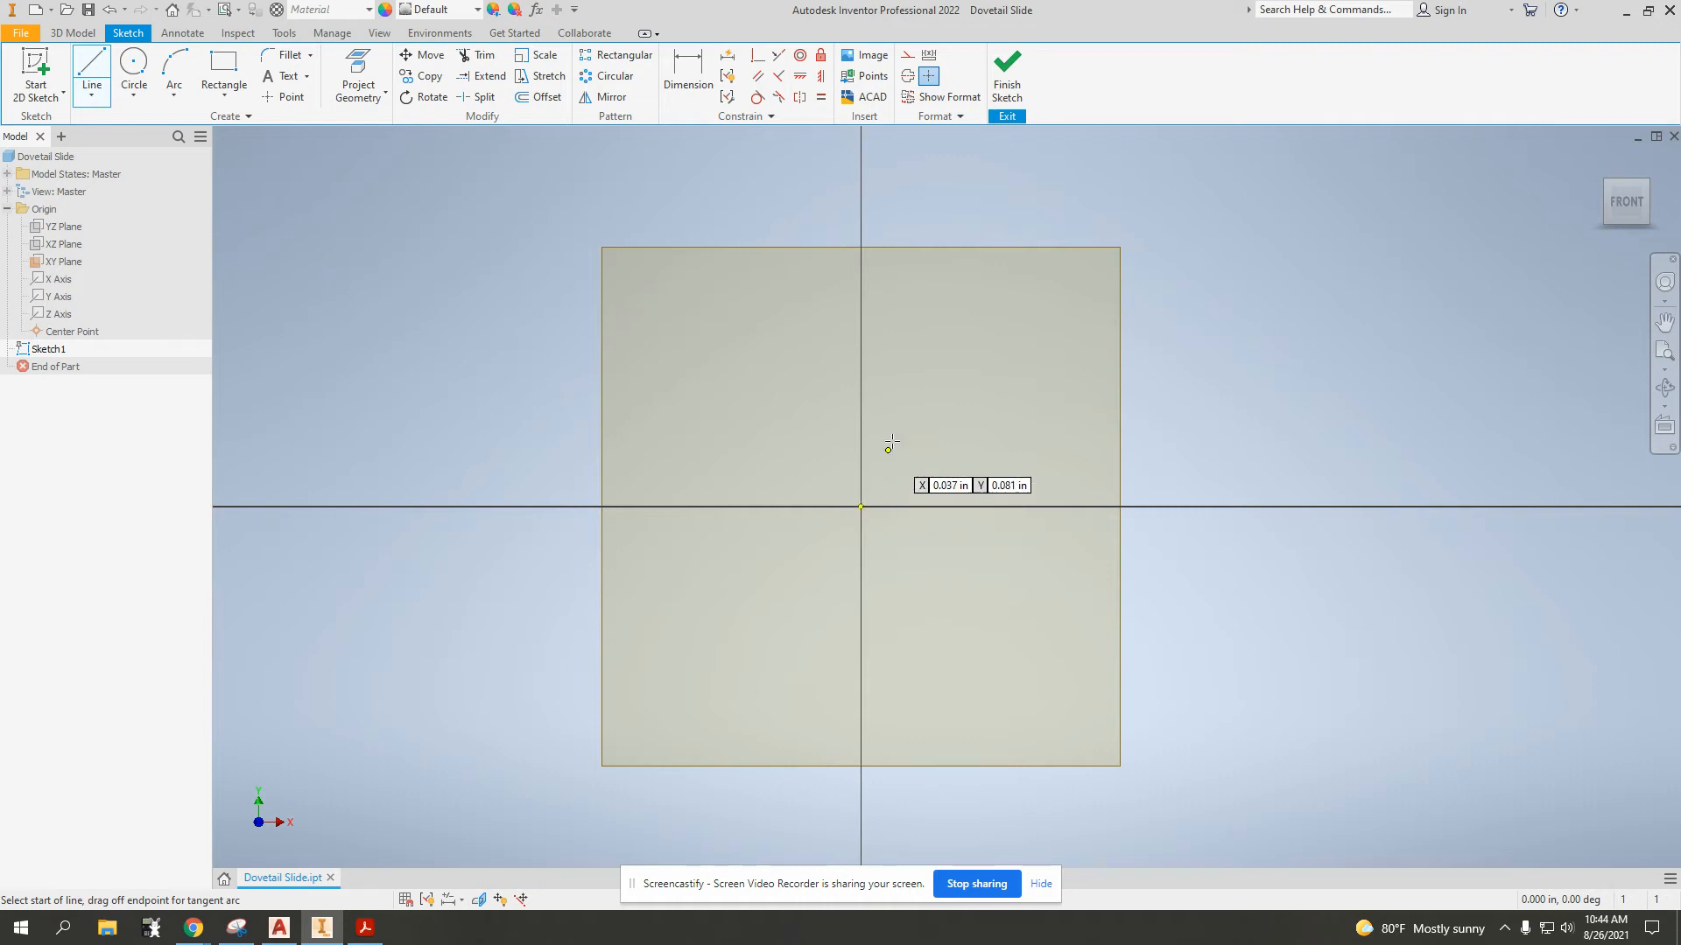
pyautogui.click(861, 506)
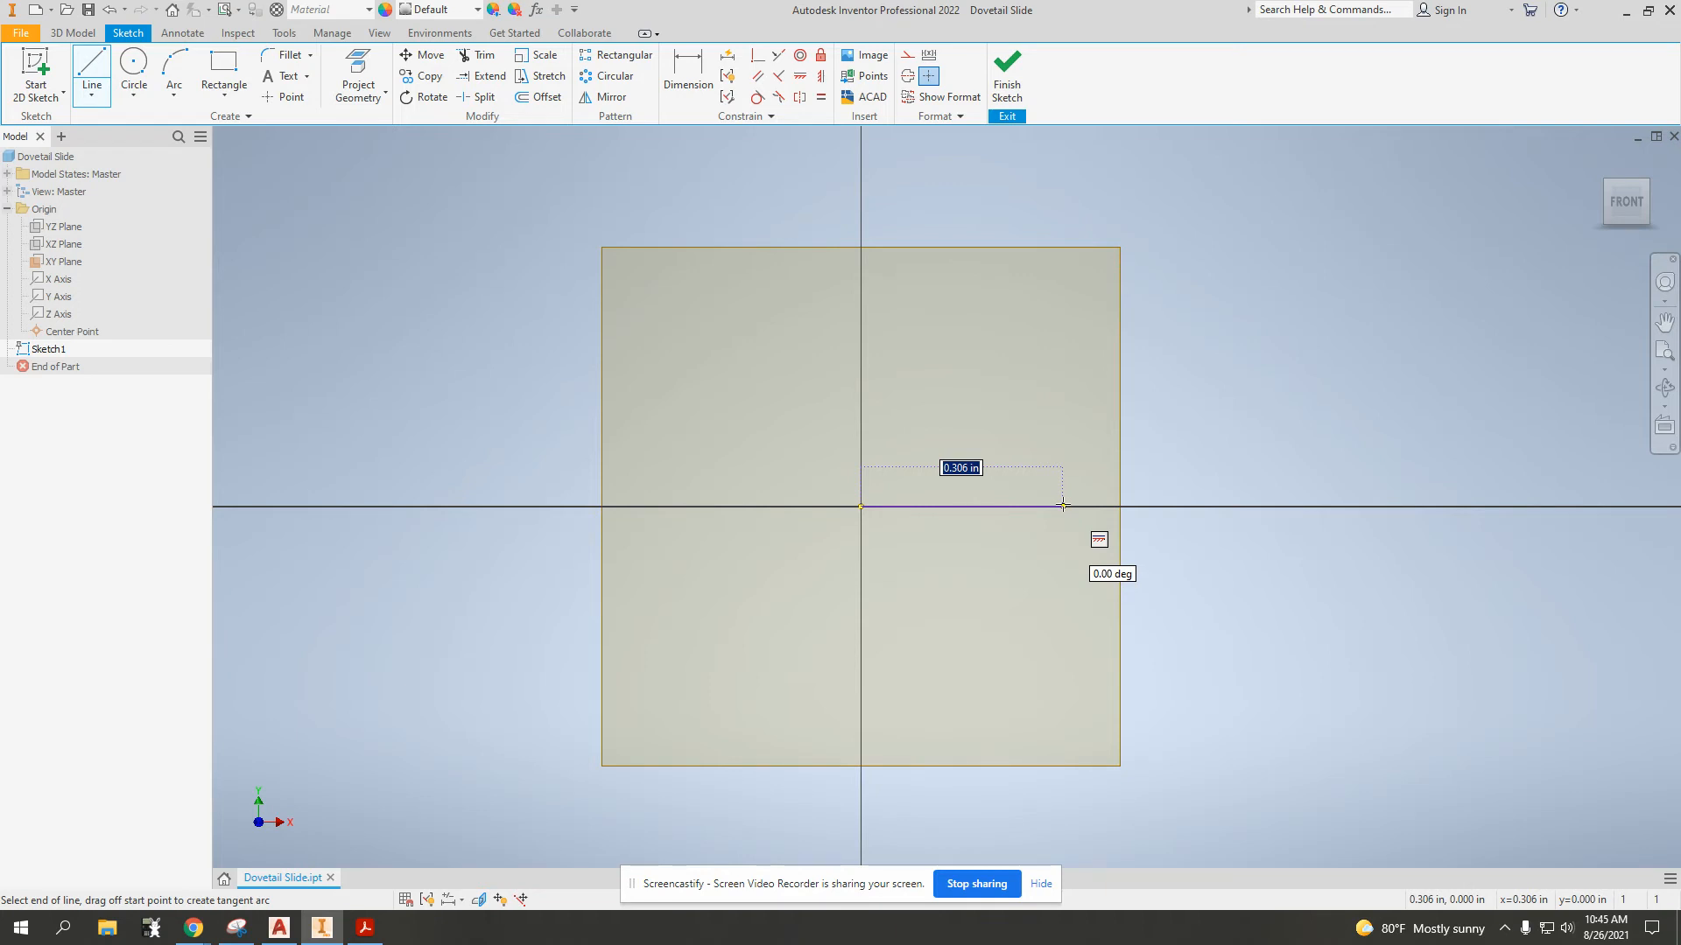
pyautogui.write('1')
pyautogui.press('Return')
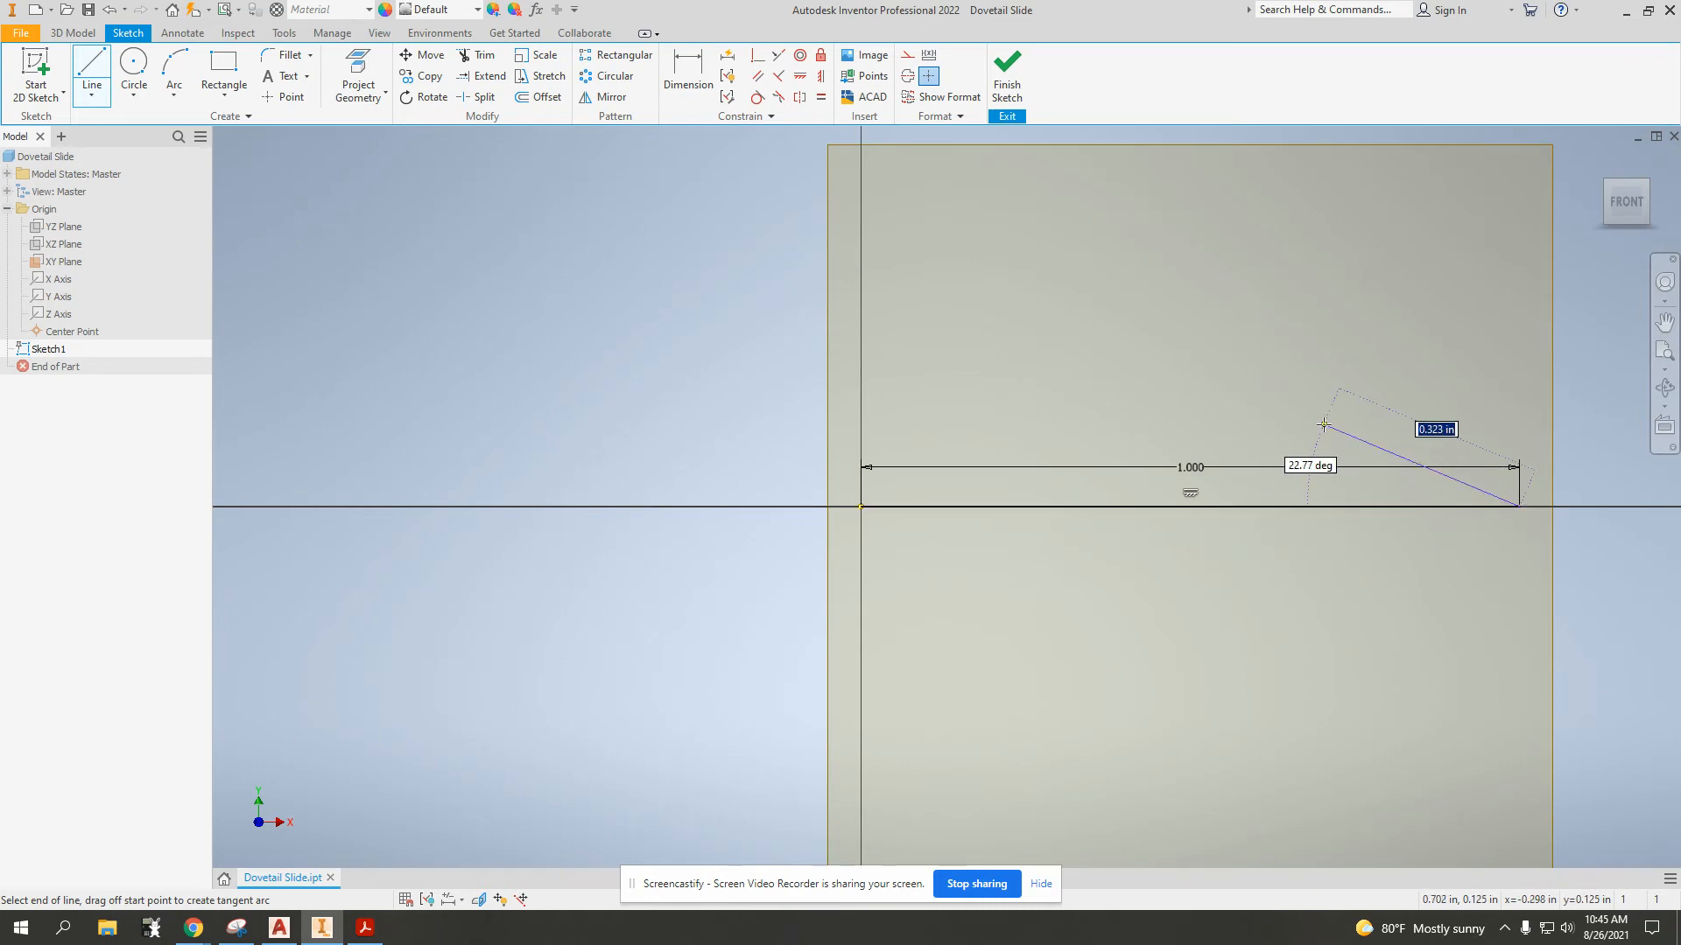
pyautogui.moveTo(1313, 263)
pyautogui.mouseDown(button='middle')
pyautogui.moveTo(1325, 301)
pyautogui.moveTo(1182, 346)
pyautogui.mouseUp(button='middle')
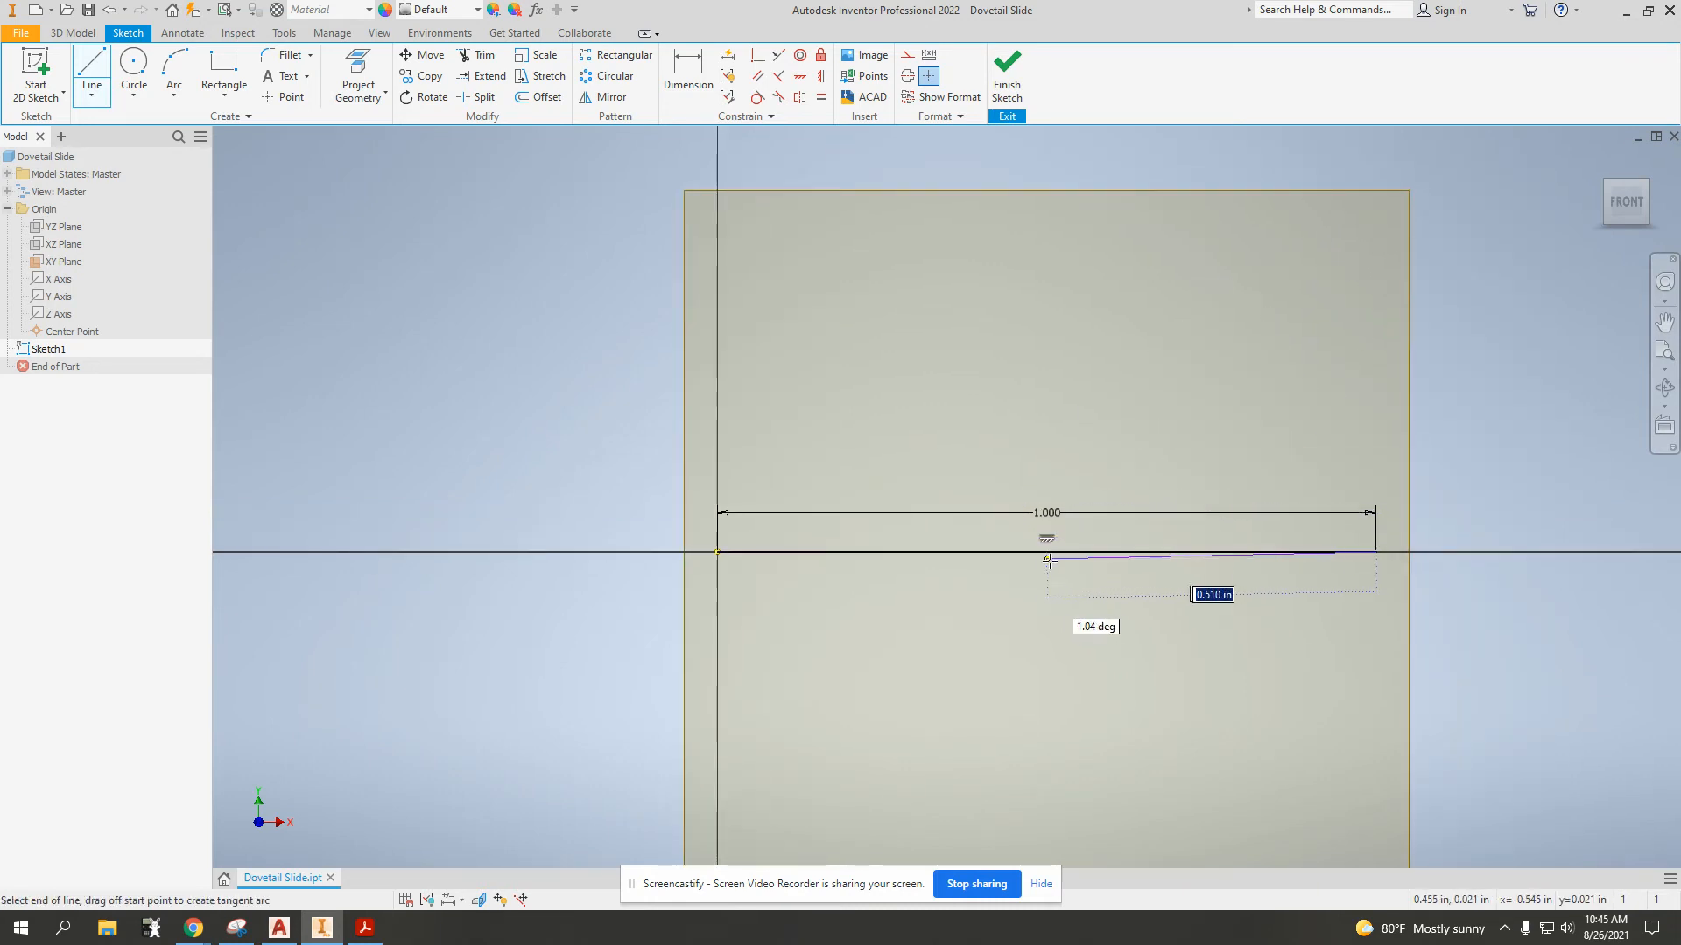
pyautogui.scroll(2, 1138, 525)
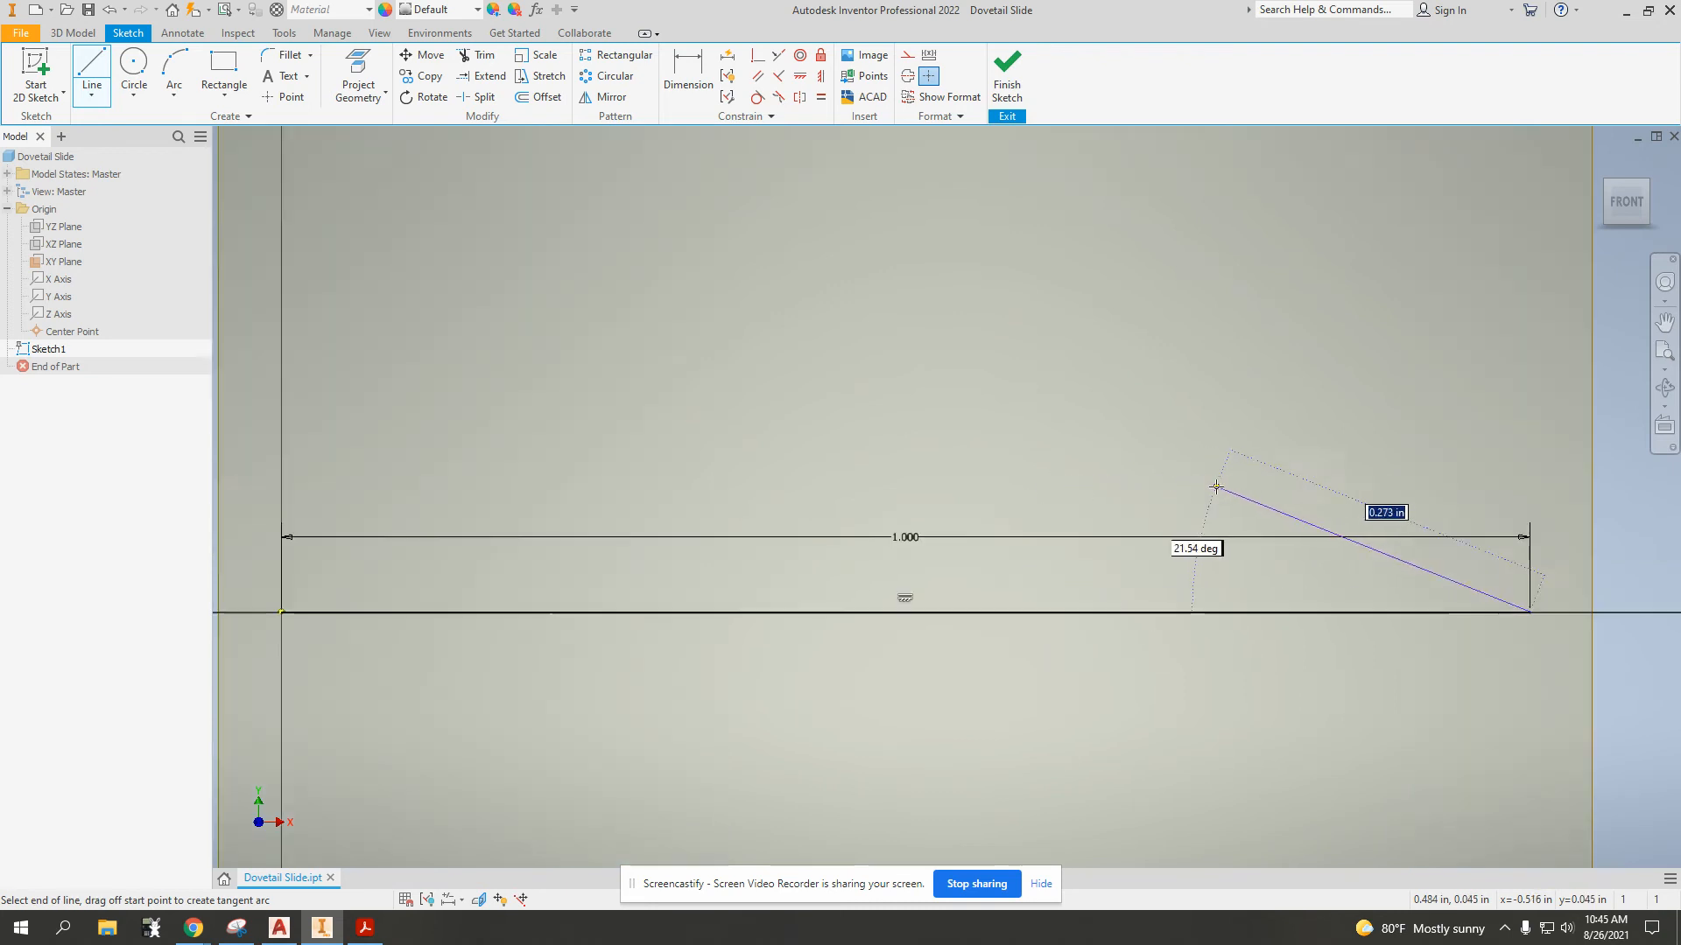
pyautogui.scroll(-6, 1258, 480)
pyautogui.scroll(8, 1269, 486)
pyautogui.scroll(-5, 1330, 472)
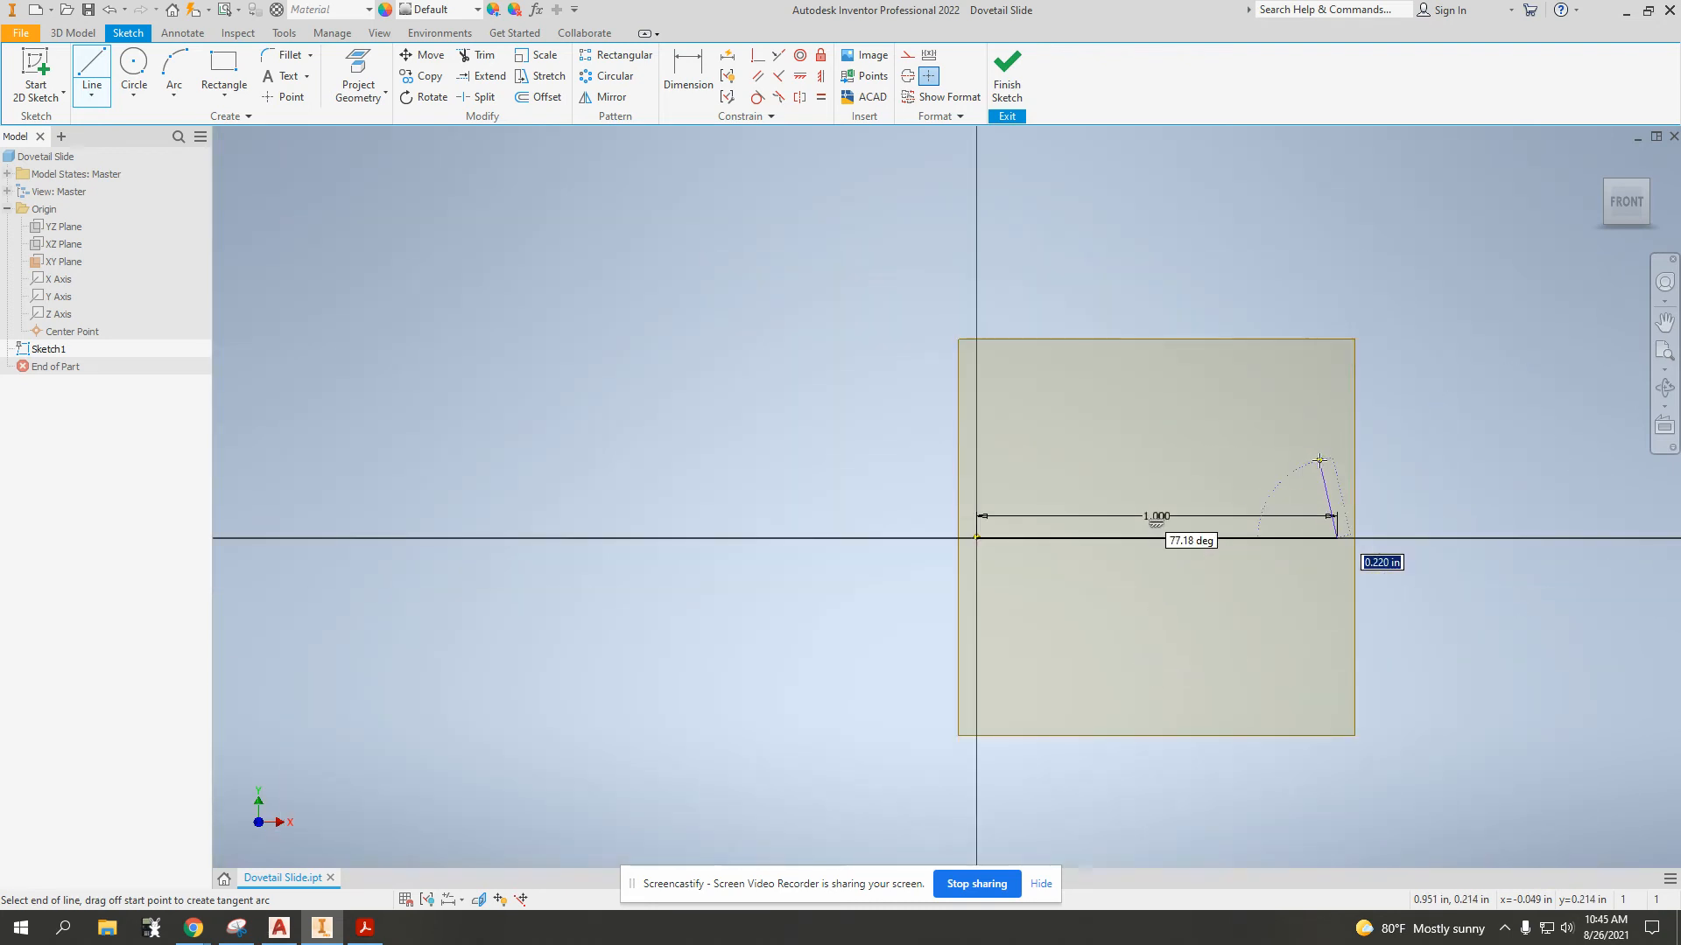
pyautogui.scroll(3, 1330, 469)
pyautogui.scroll(-3, 1320, 459)
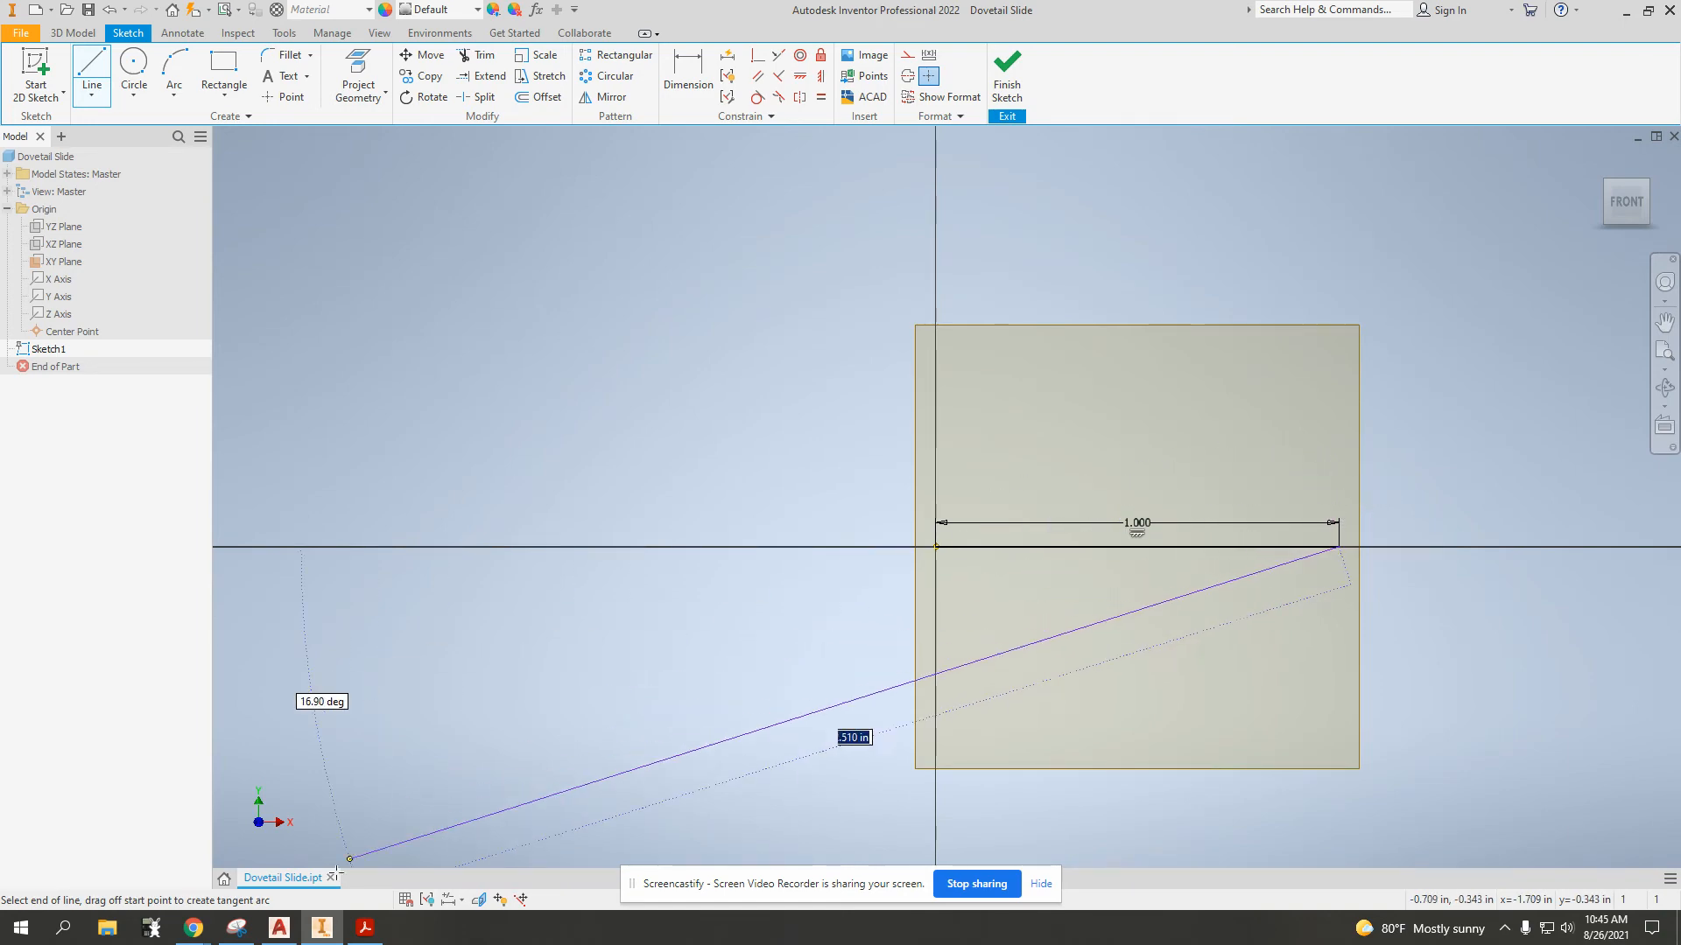
# Switch to the #17-20.pdf drawing in Acrobat Reader and examine the two lower feet on either side of the dovetail slot
pyautogui.click(365, 930)
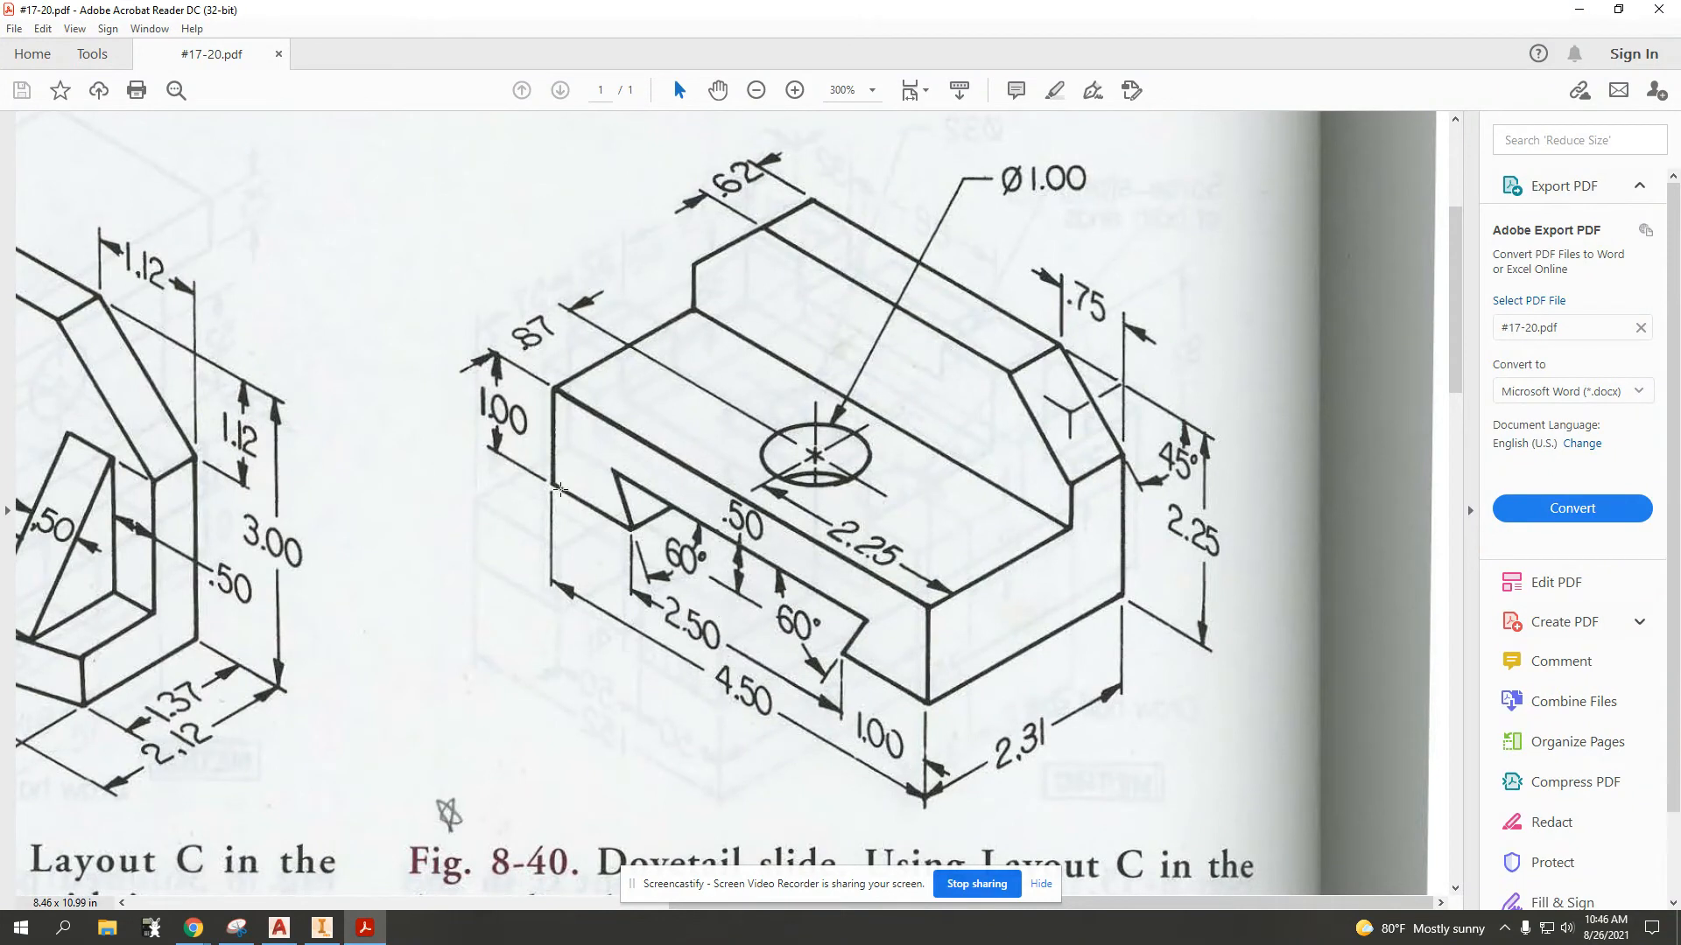
pyautogui.moveTo(537, 467); pyautogui.dragTo(636, 542)
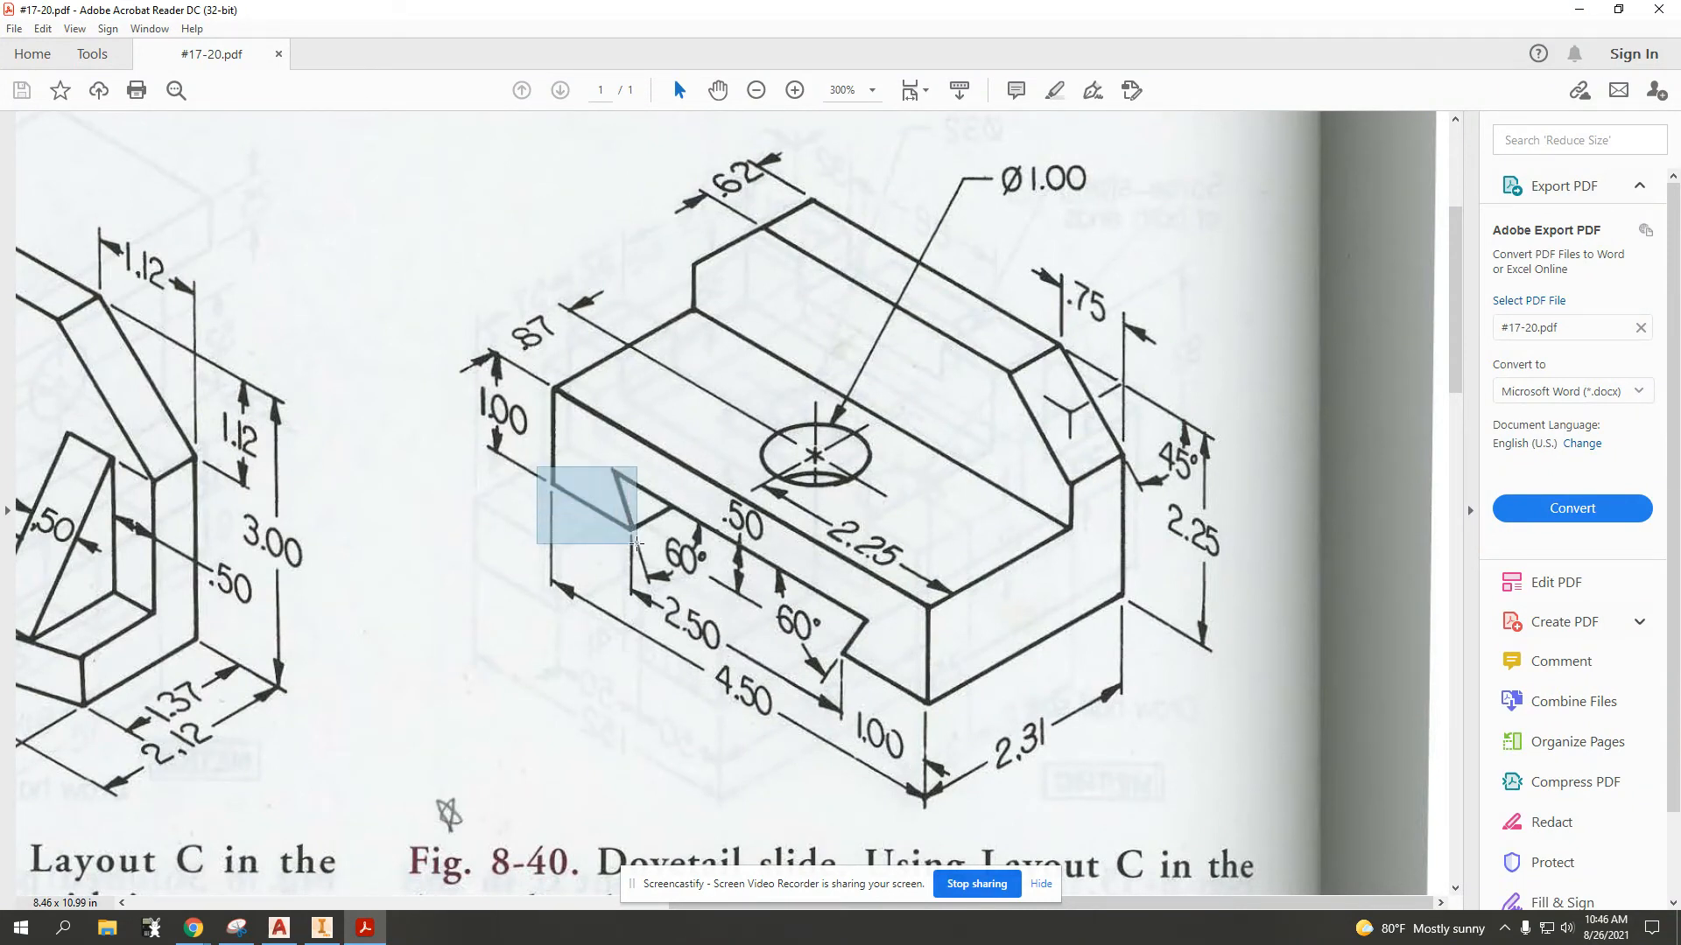
pyautogui.click(598, 456)
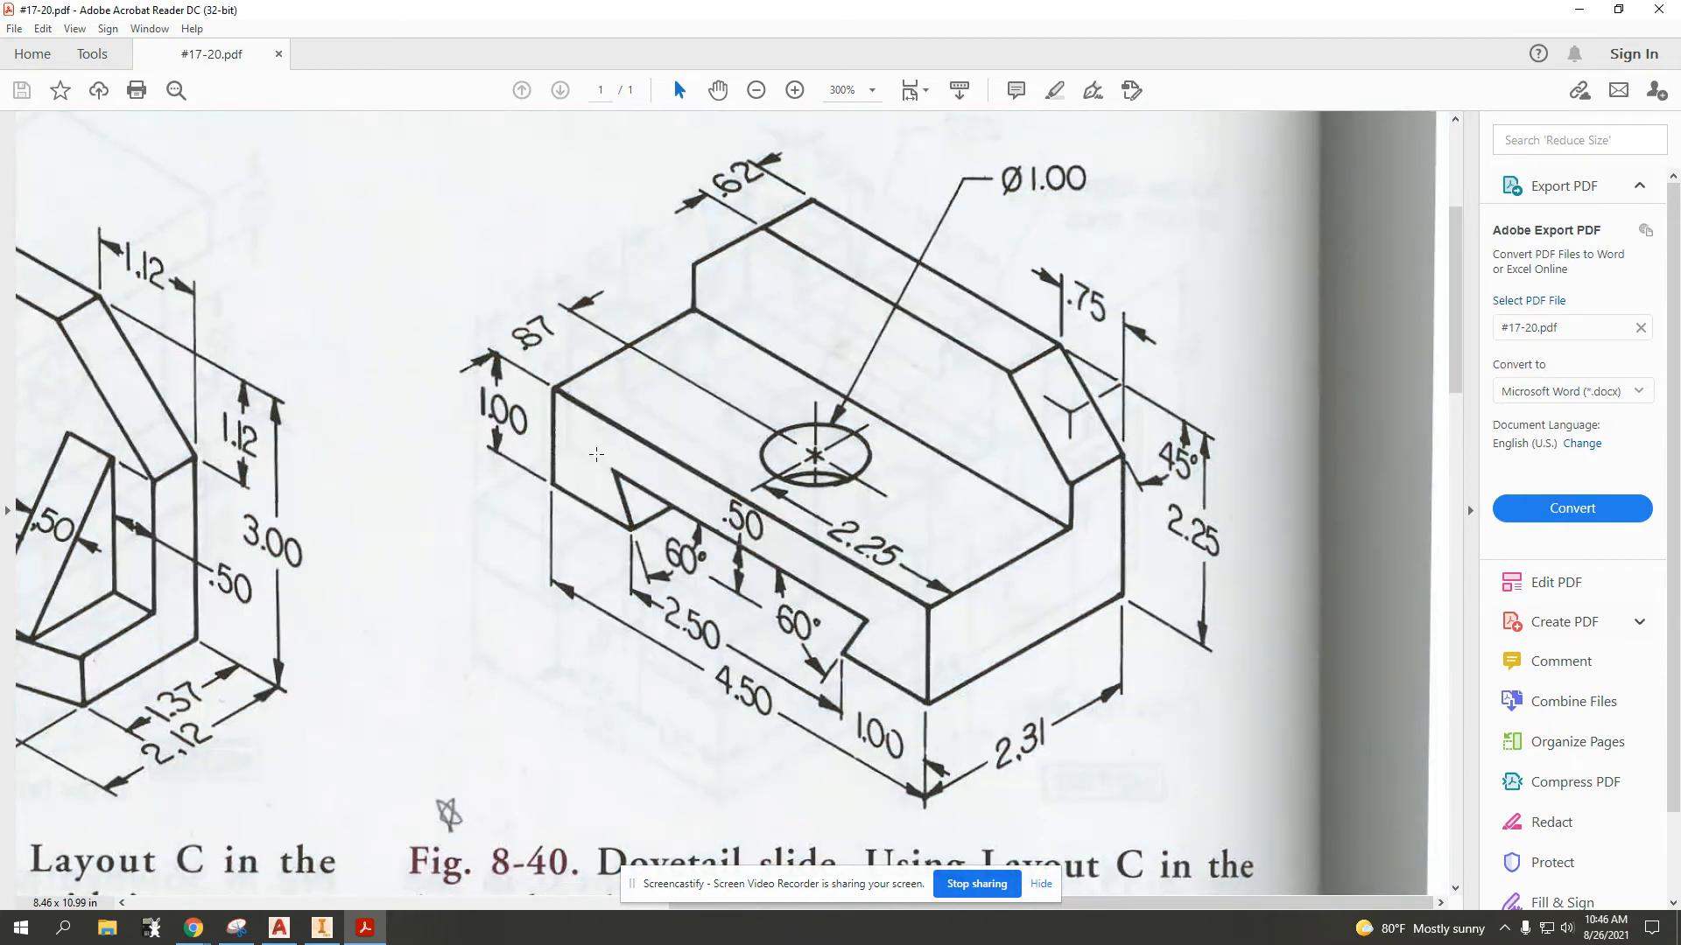
pyautogui.moveTo(597, 455); pyautogui.dragTo(642, 541)
pyautogui.click(590, 450)
pyautogui.click(601, 454)
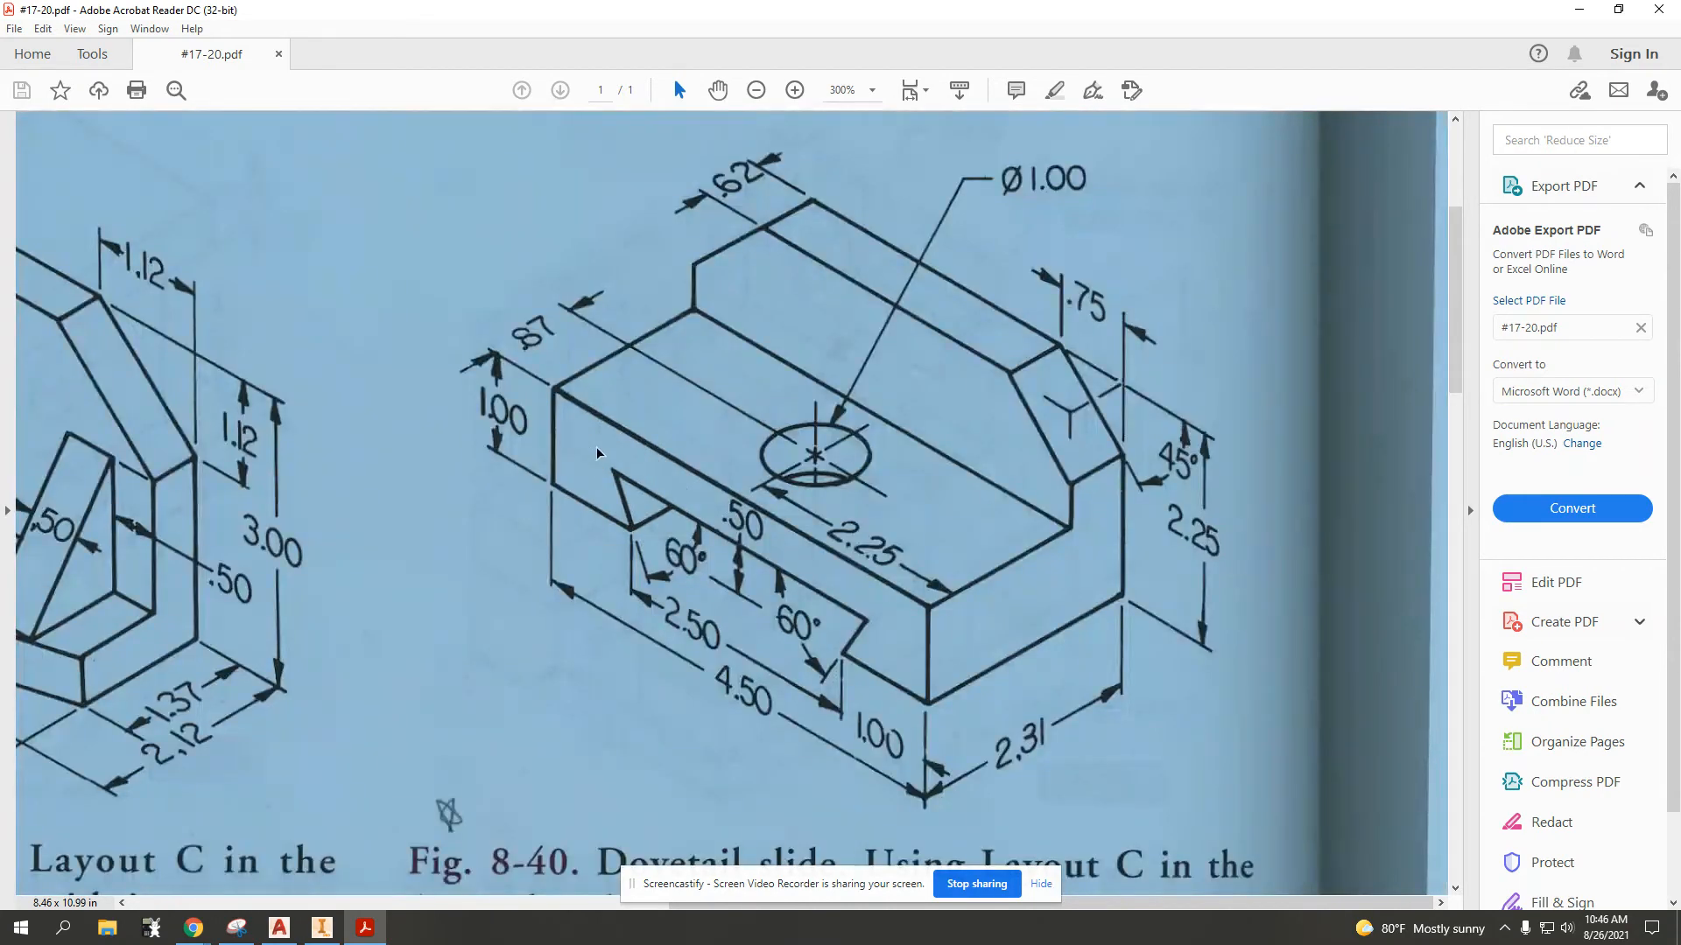
pyautogui.moveTo(601, 453); pyautogui.dragTo(879, 683)
pyautogui.click(836, 629)
pyautogui.click(819, 665)
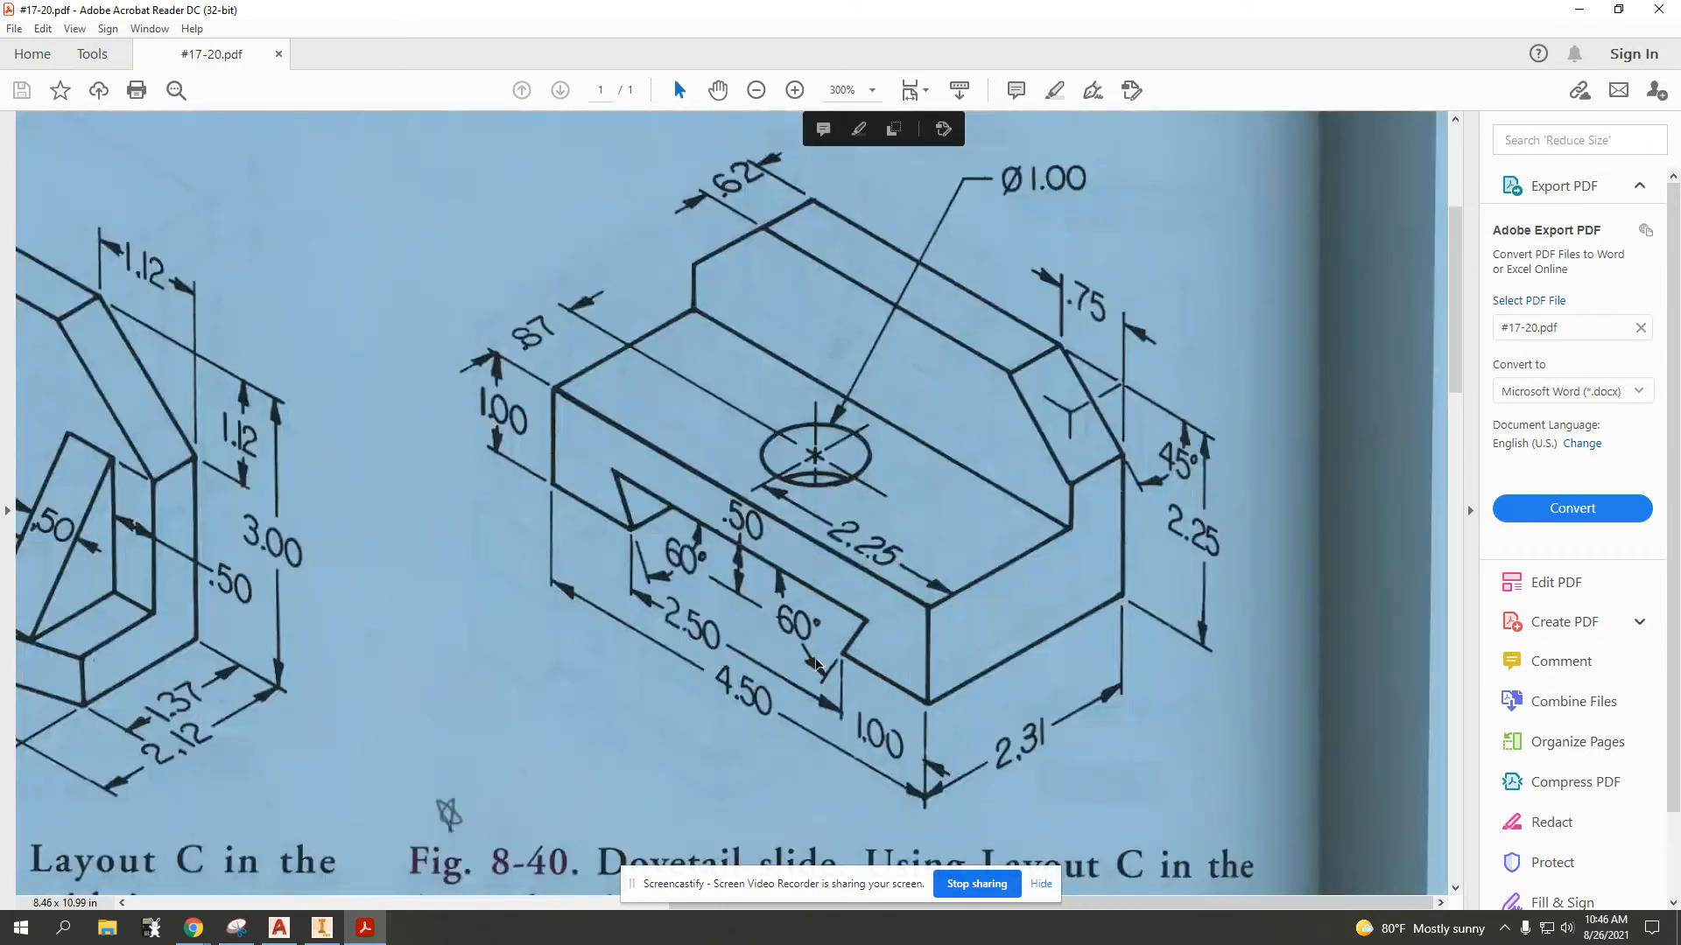
pyautogui.click(795, 619)
pyautogui.moveTo(795, 620); pyautogui.dragTo(950, 727)
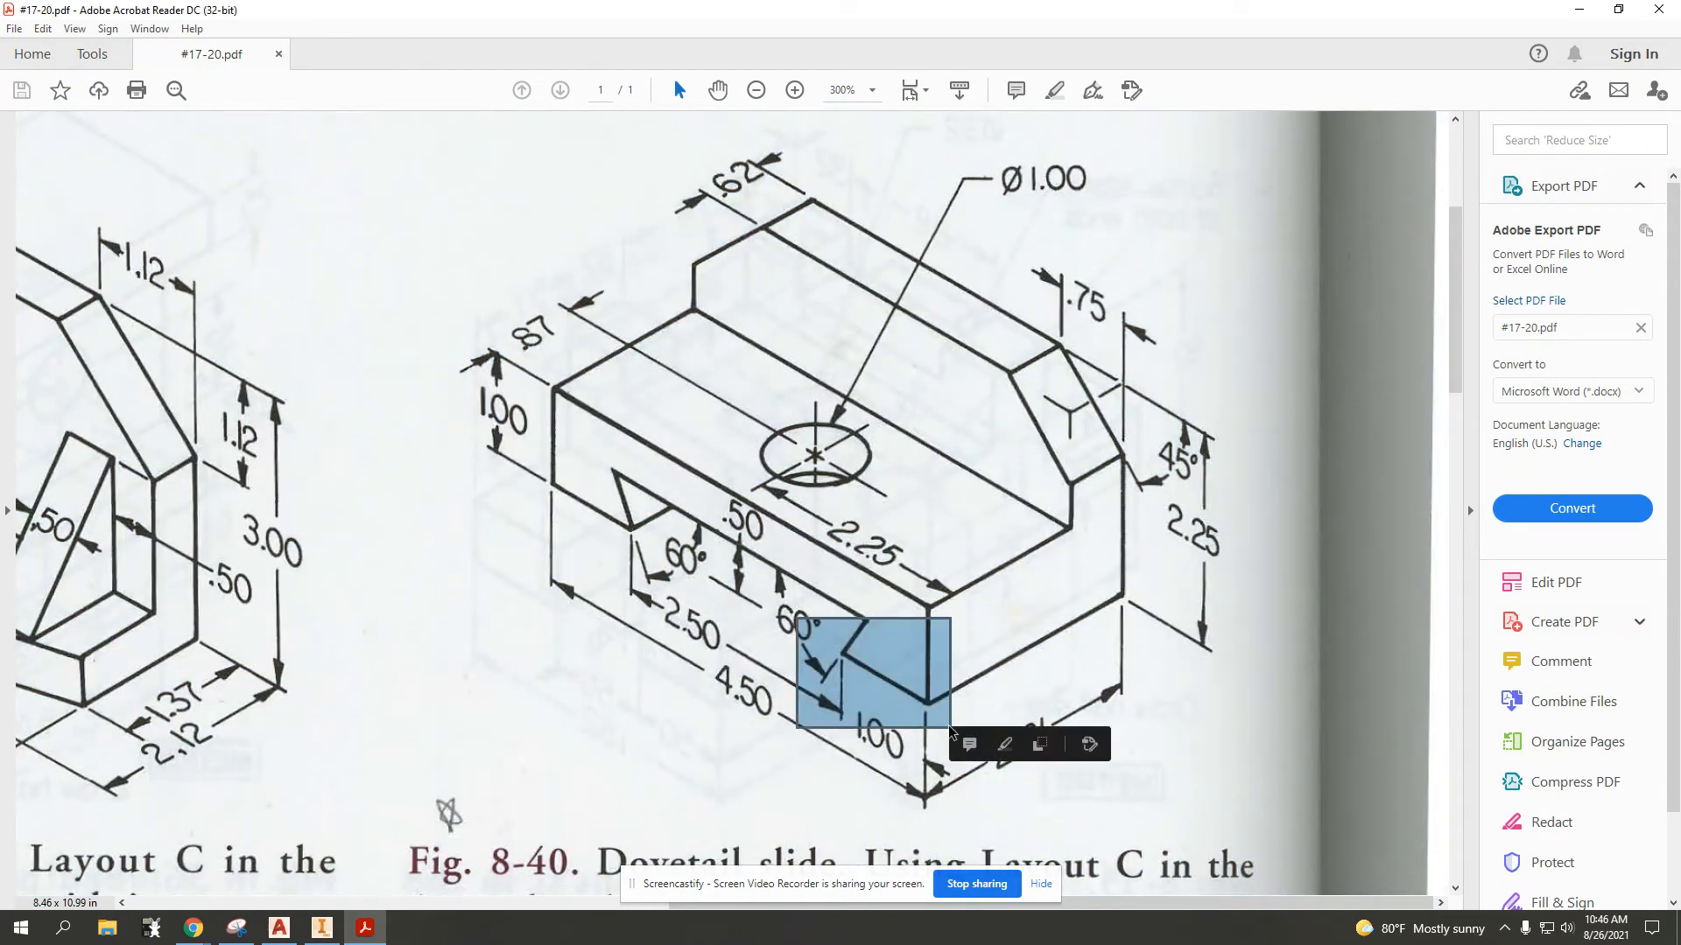
pyautogui.click(563, 658)
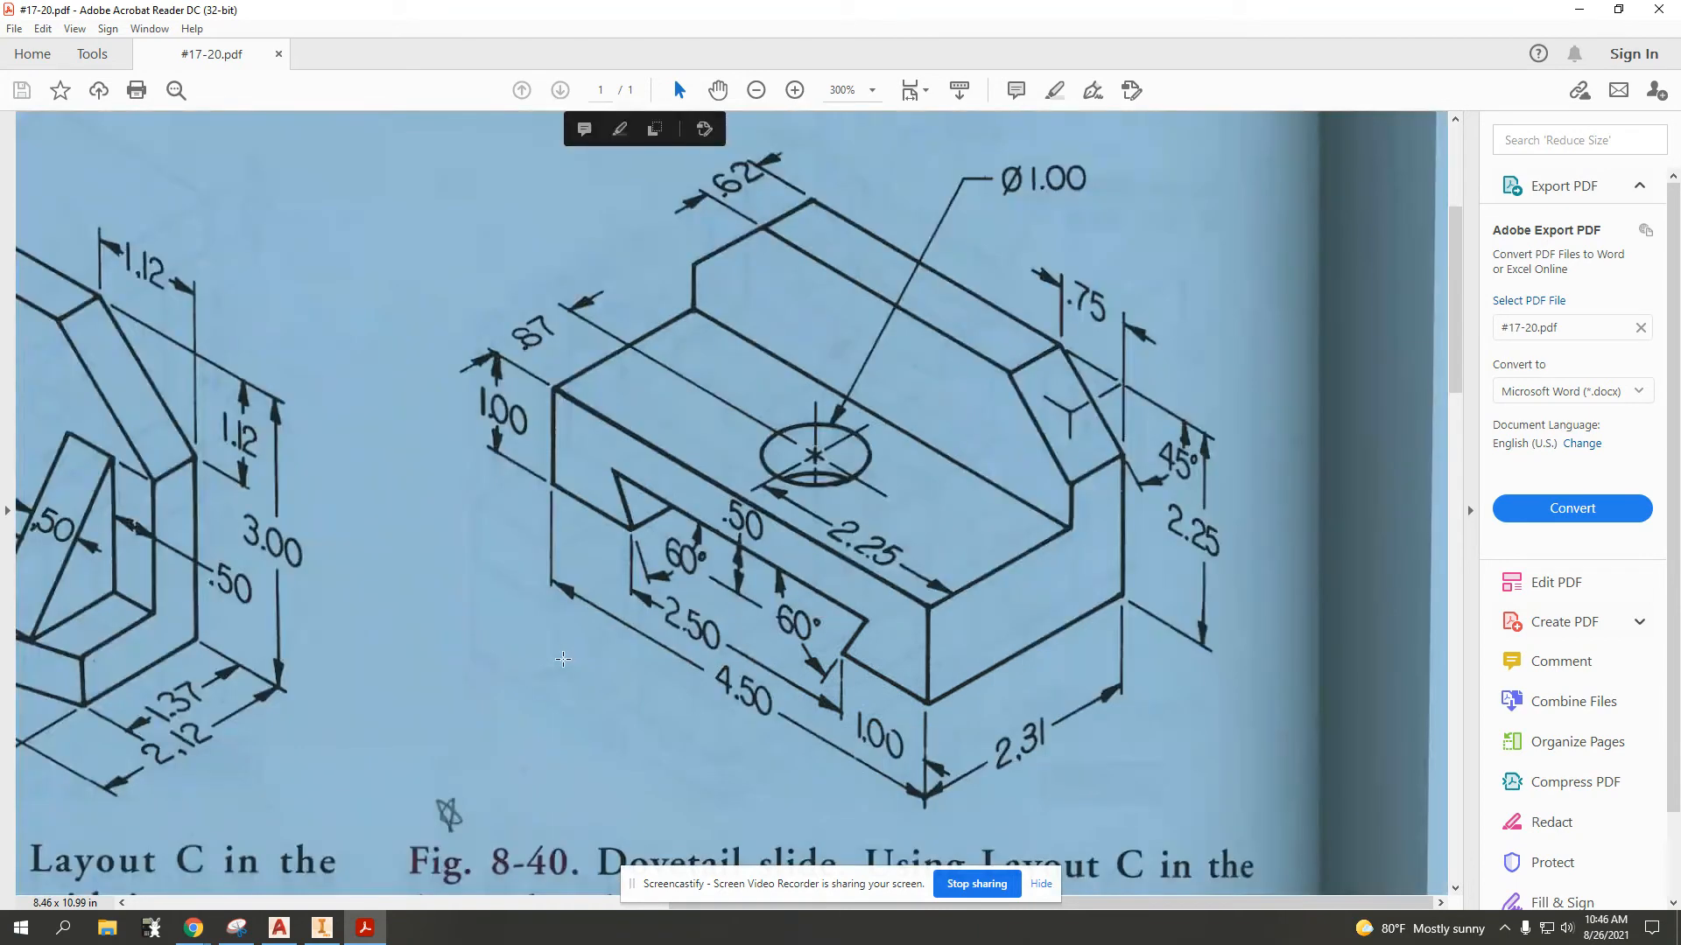
# Switch back to Inventor and sketch the dovetail slot's two slanted sides and a horizontal top about 1.72 in long, ending on the X axis
pyautogui.click(1251, 264)
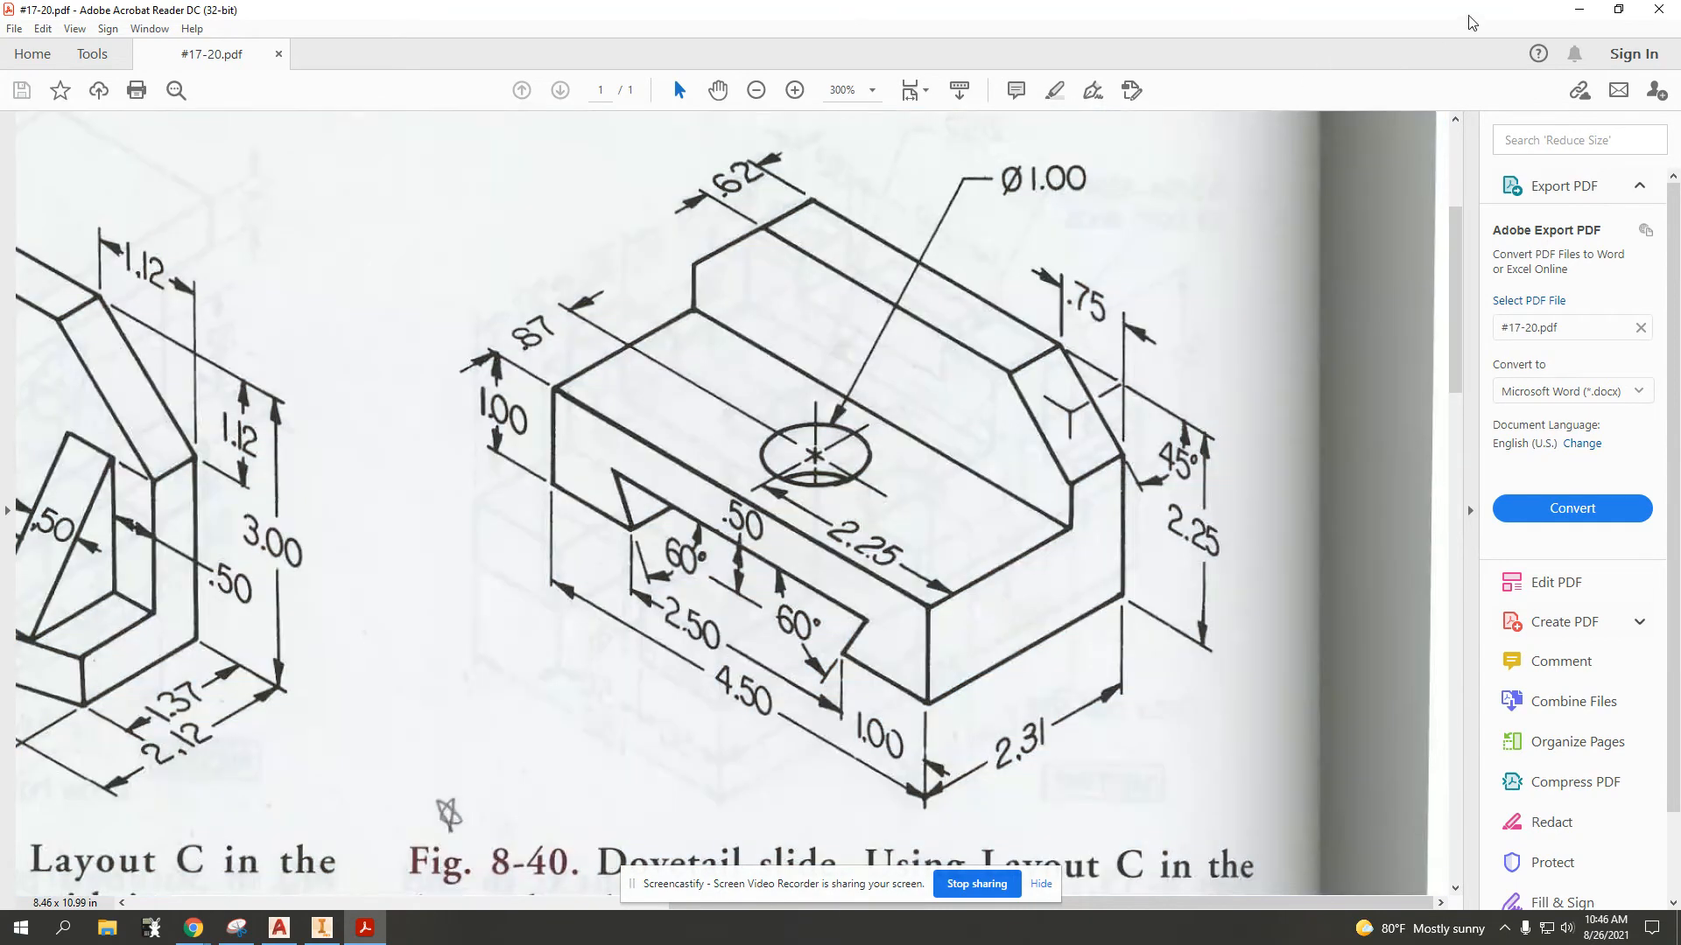
pyautogui.click(1573, 10)
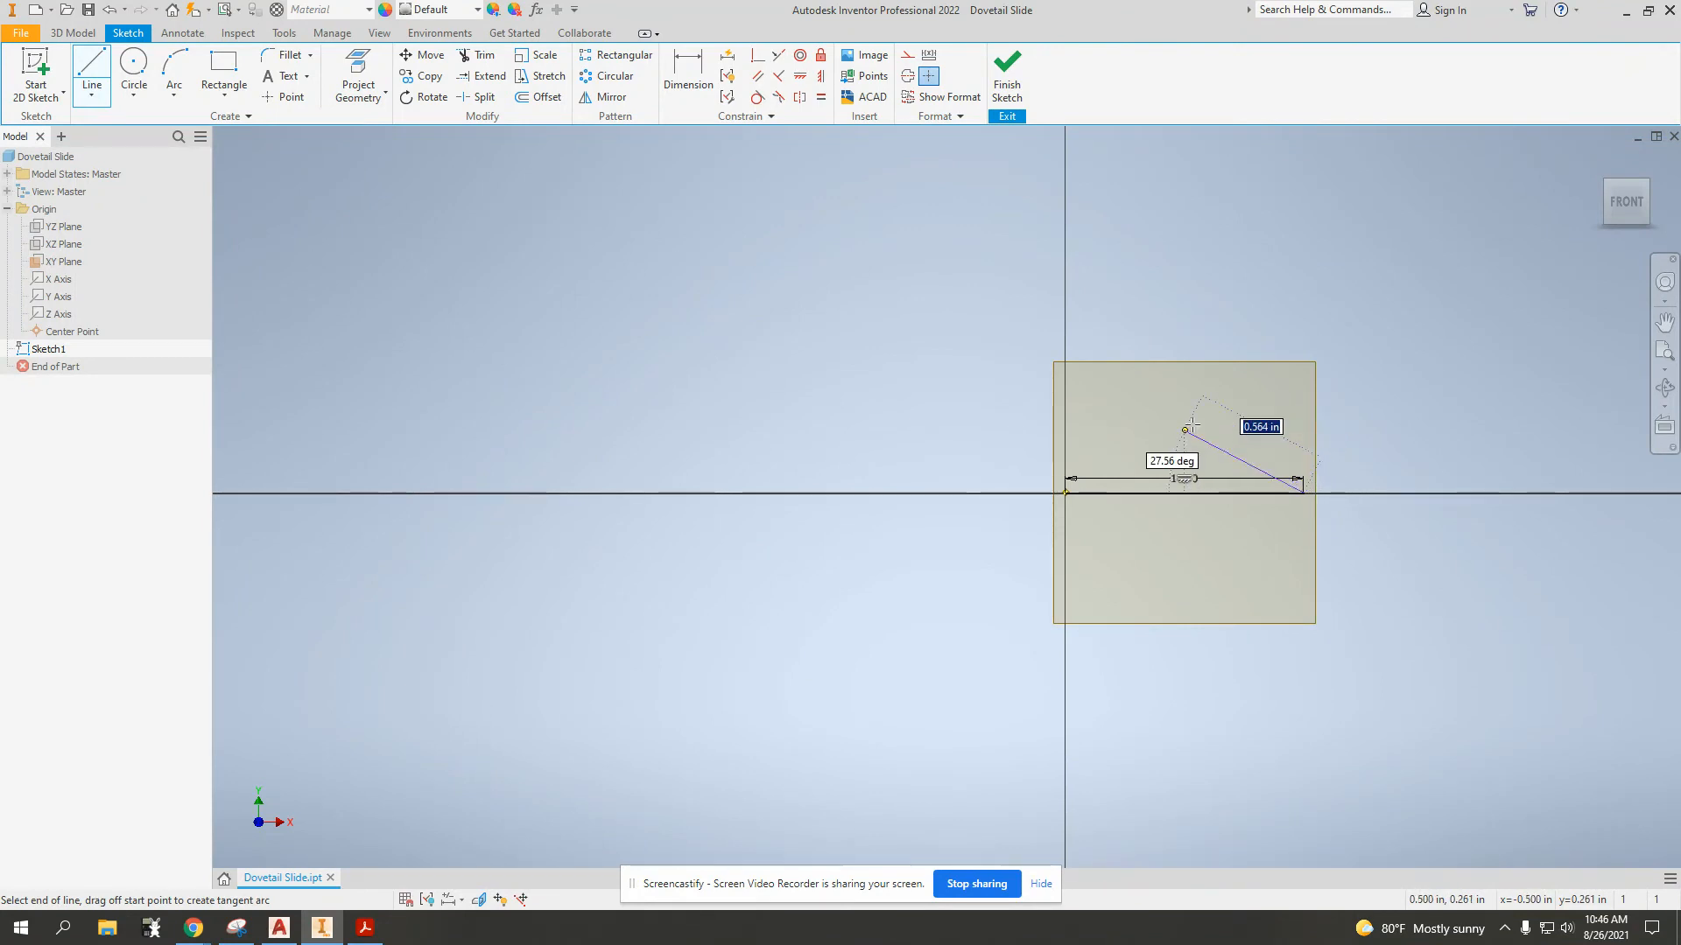
pyautogui.click(1234, 426)
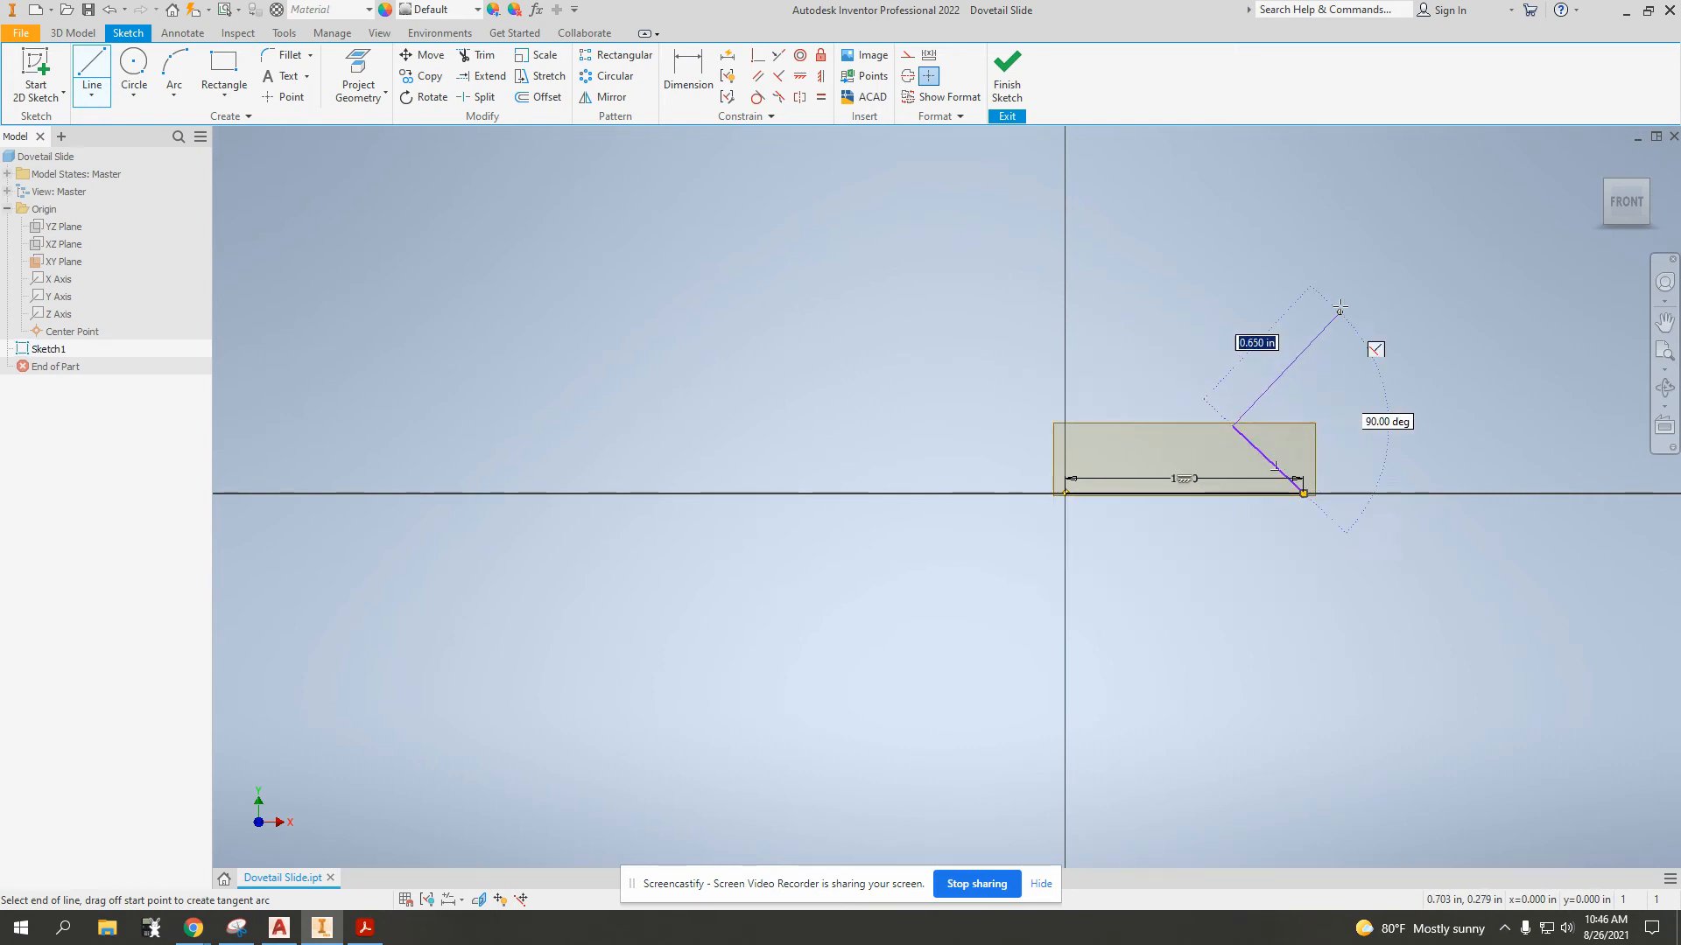
pyautogui.moveTo(1354, 402)
pyautogui.mouseDown(button='middle')
pyautogui.moveTo(908, 412)
pyautogui.moveTo(923, 405)
pyautogui.moveTo(1275, 407)
pyautogui.moveTo(886, 432)
pyautogui.mouseUp(button='middle')
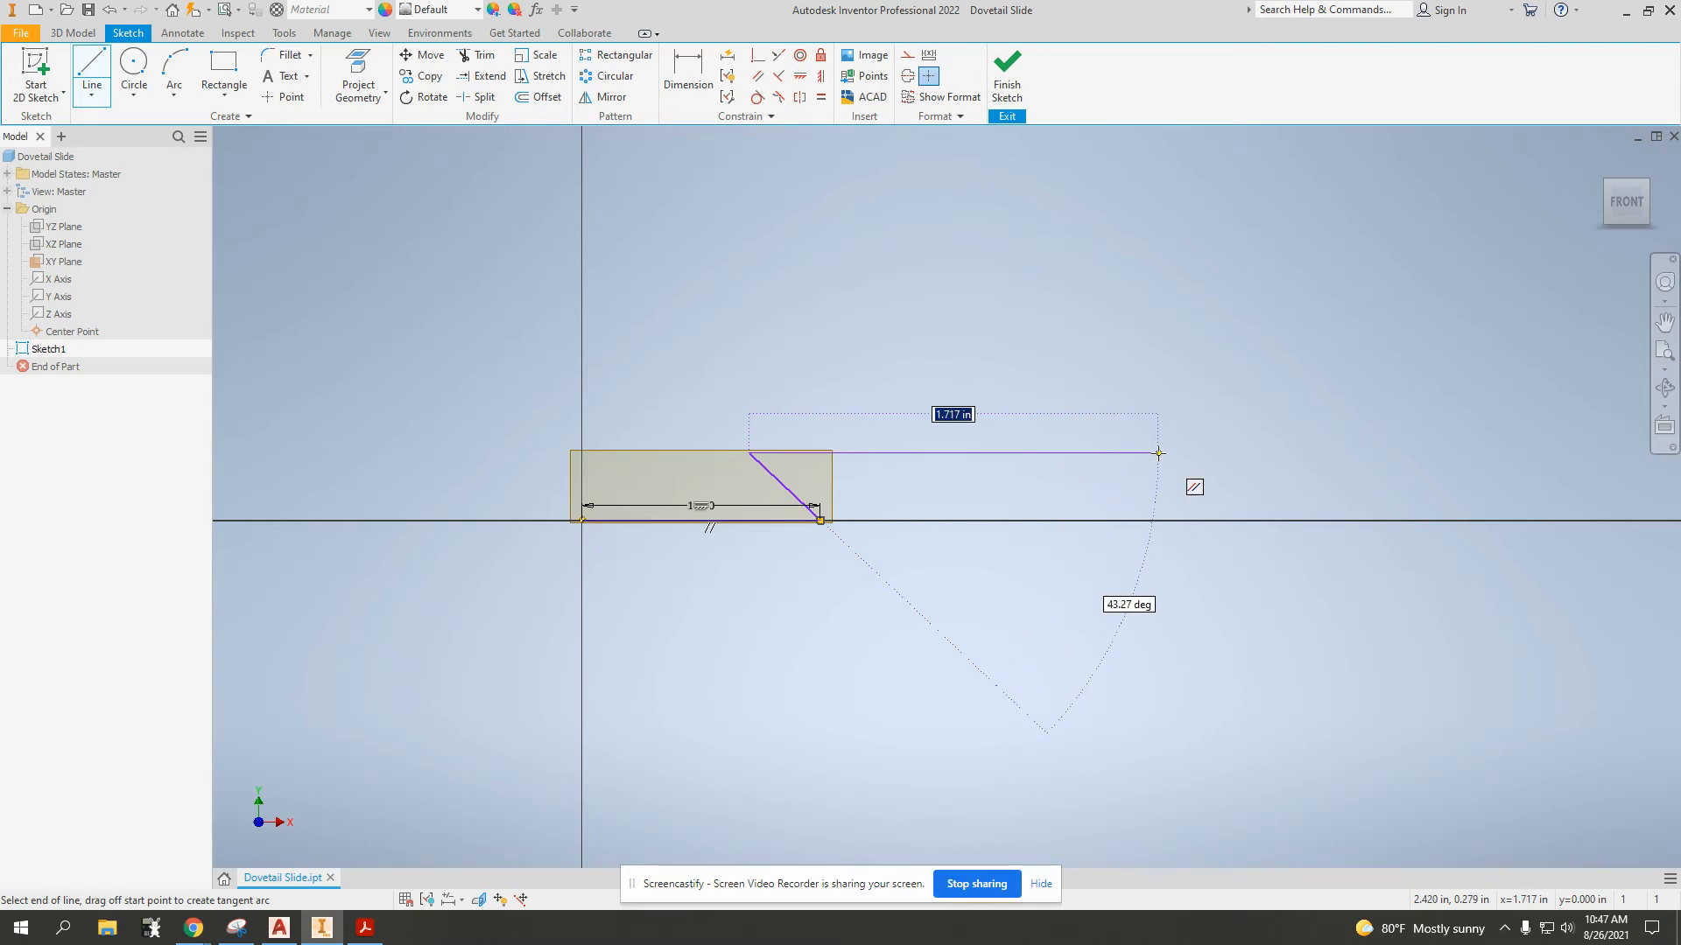
pyautogui.click(1159, 453)
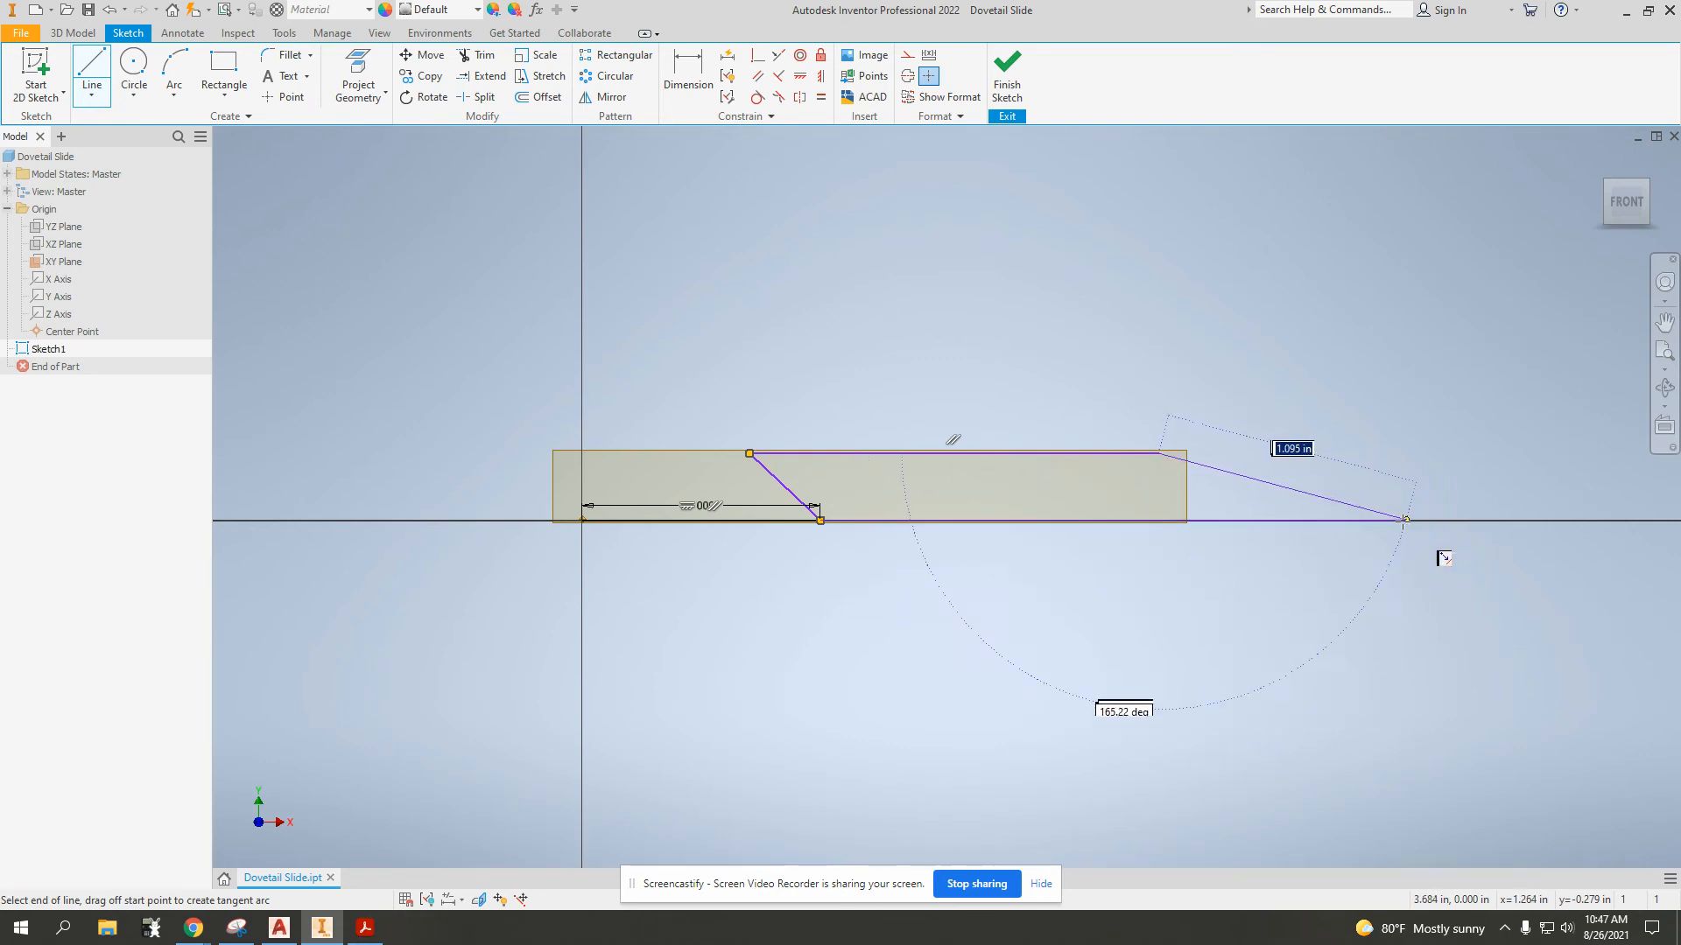
pyautogui.click(1058, 520)
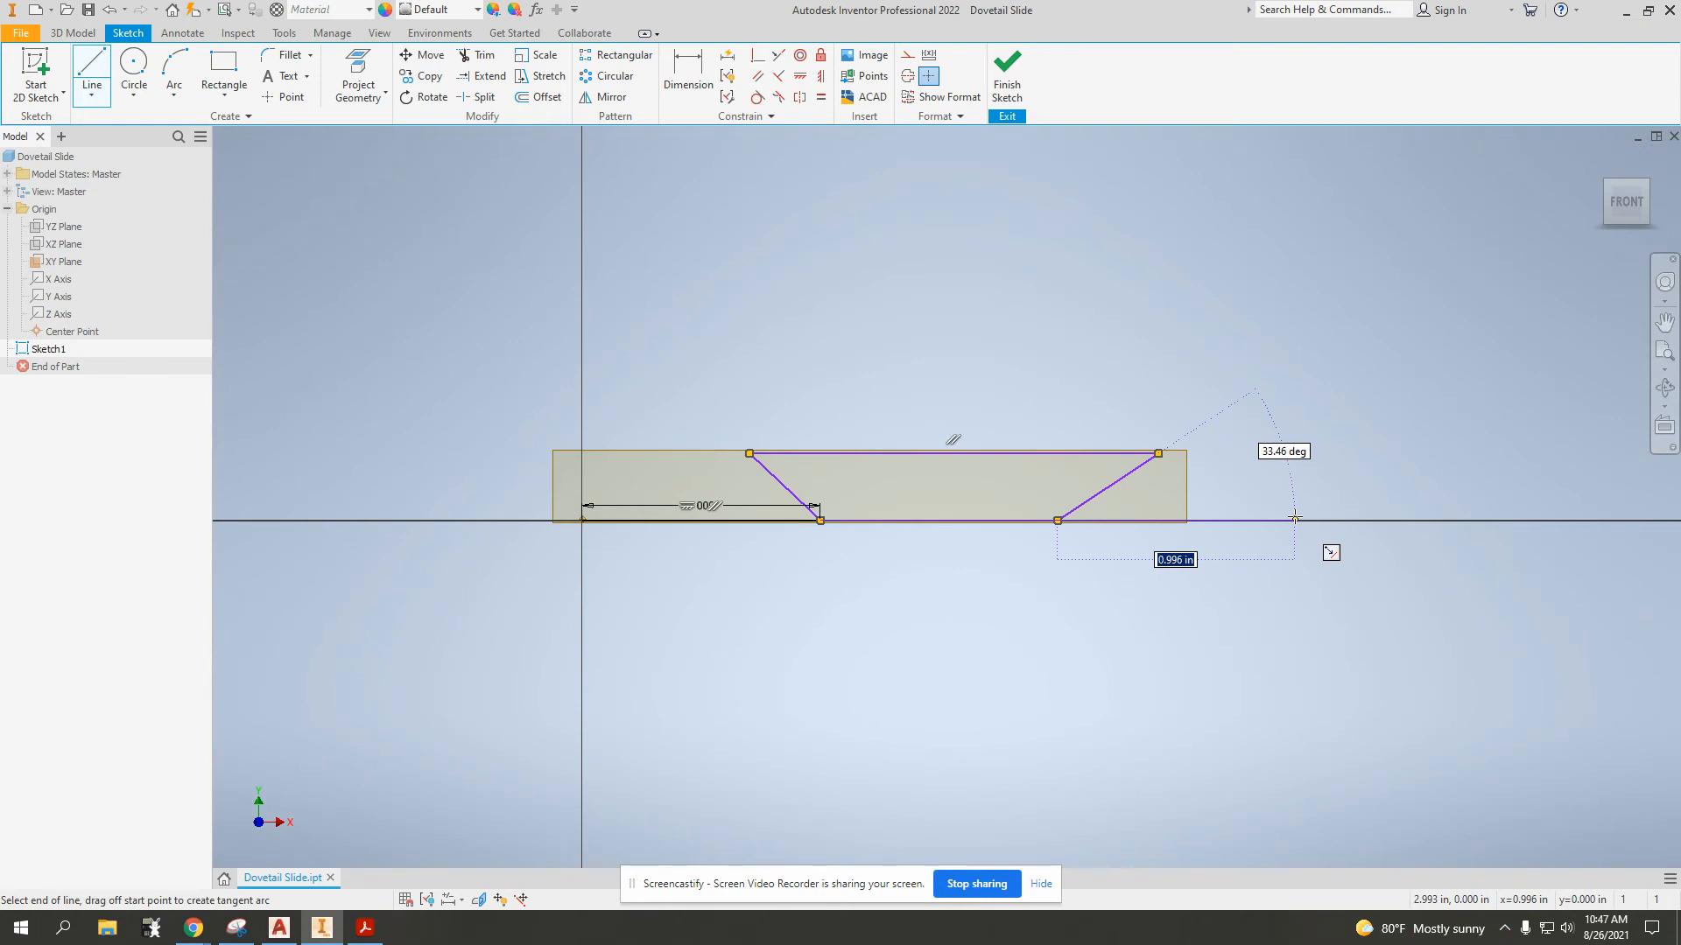
# Draw the second foot as a 1 in horizontal line along the X axis from the slot's right lower corner
pyautogui.write('1')
pyautogui.press('Return')
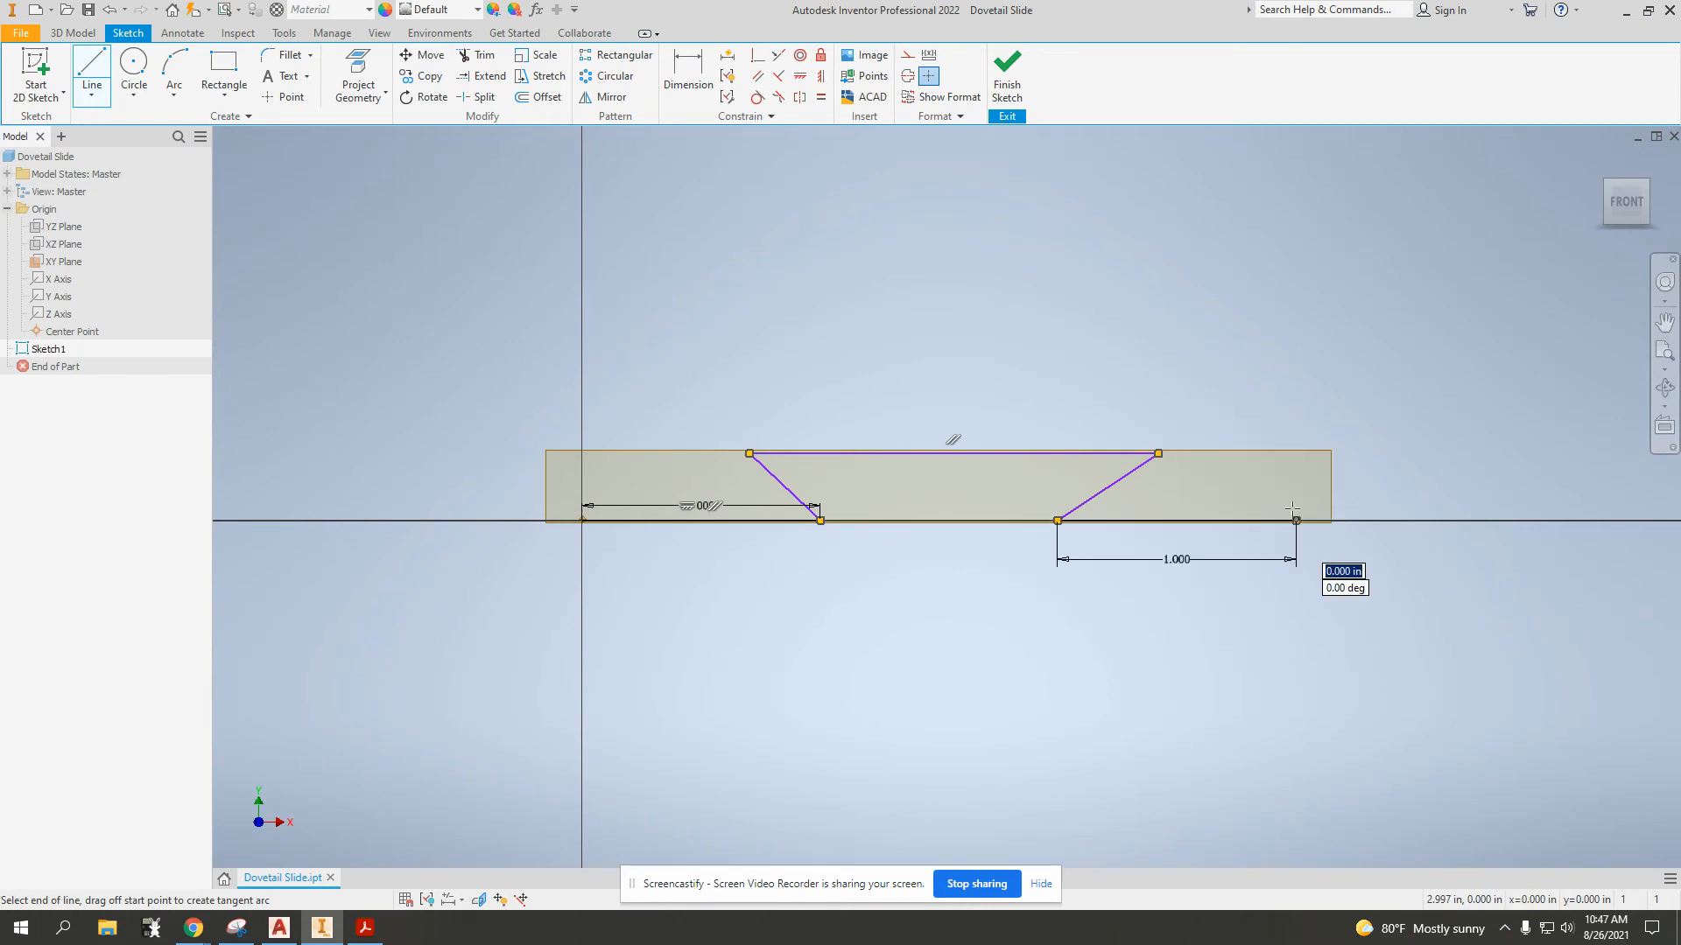
pyautogui.press('Escape')
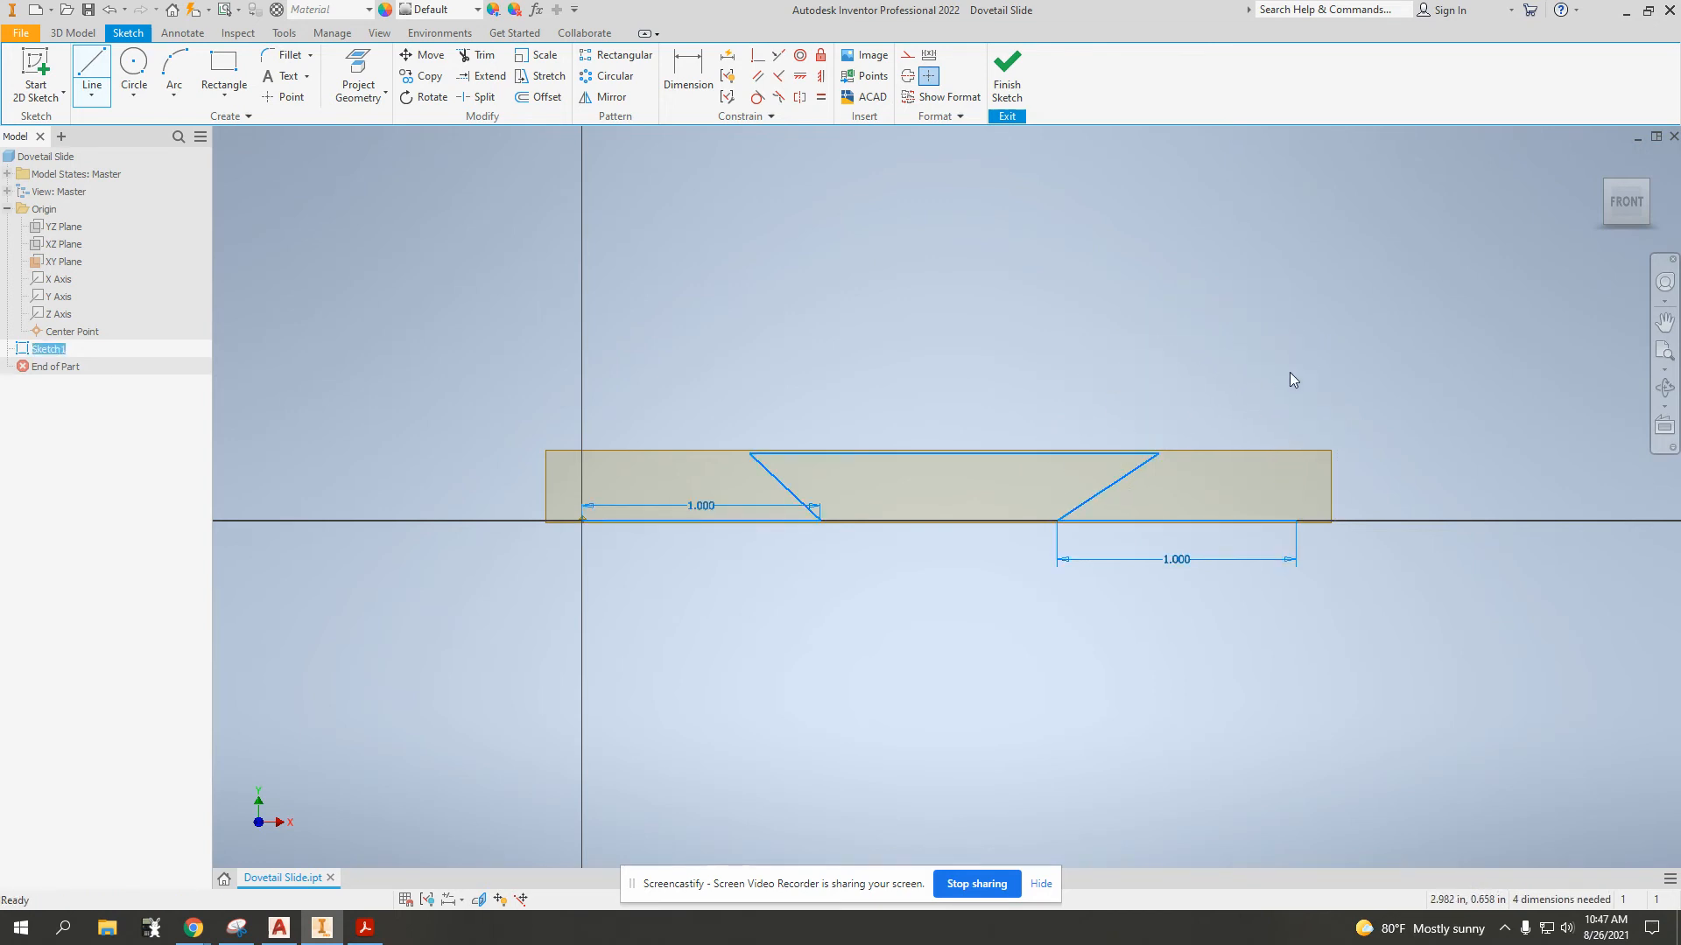
pyautogui.click(1177, 347)
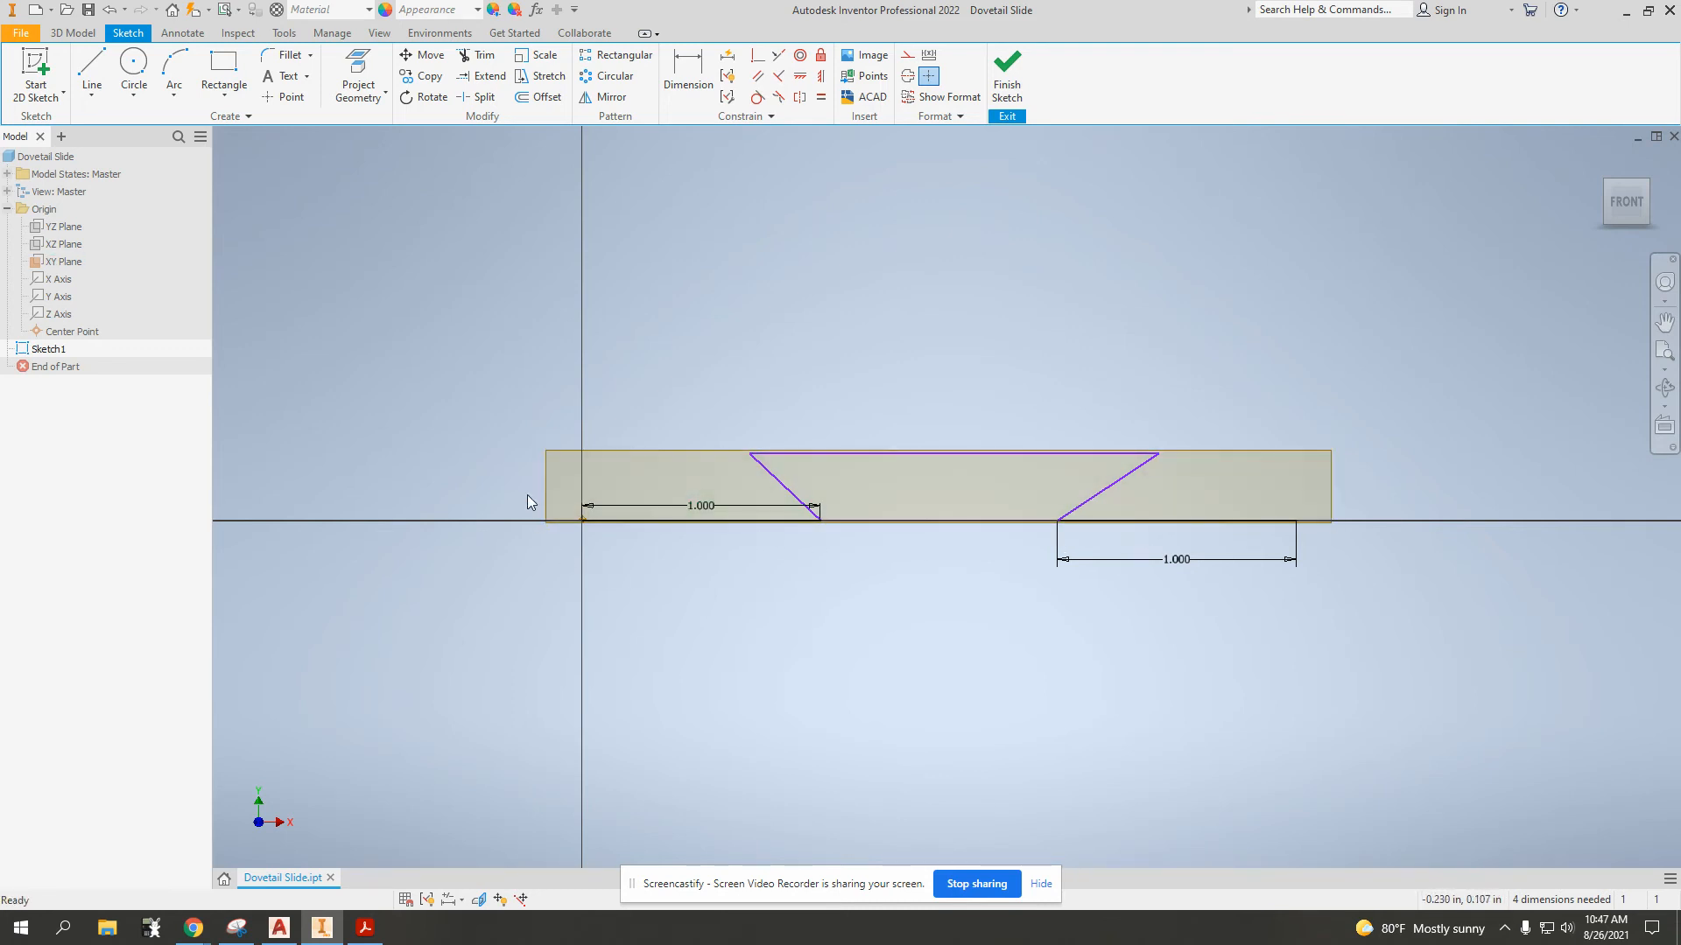
# Move the dovetail slot's top line up and back down to test which sketch lines are still free
pyautogui.scroll(-5, 560, 516)
pyautogui.scroll(3, 776, 558)
pyautogui.scroll(2, 762, 479)
pyautogui.scroll(-1, 715, 420)
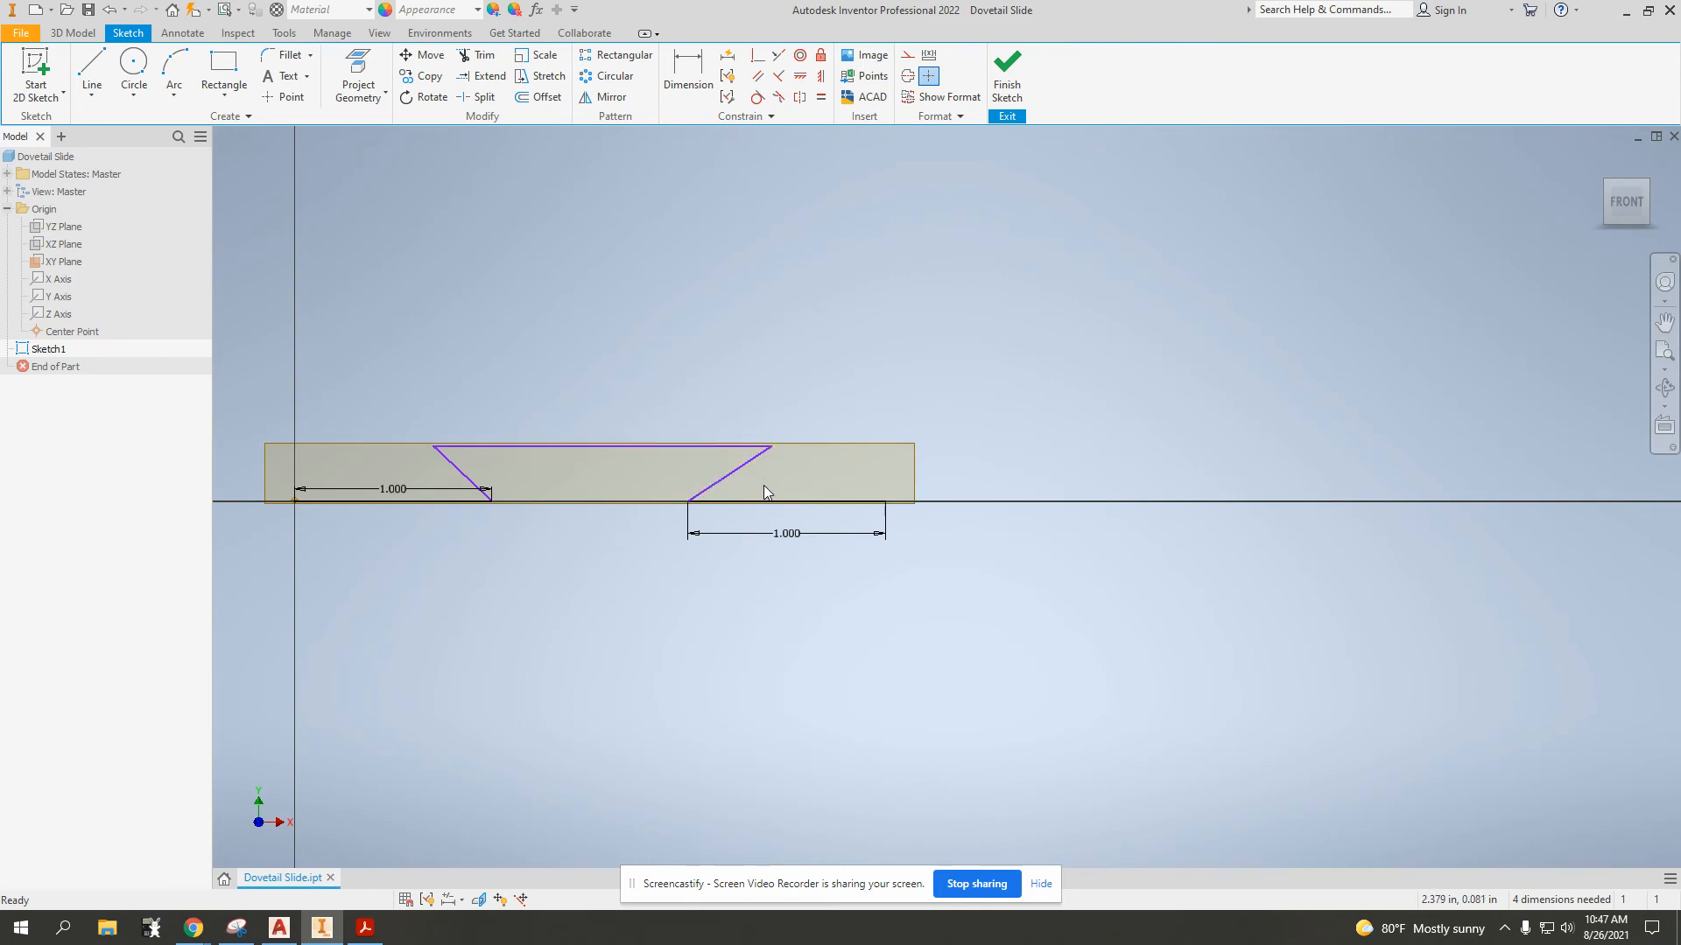
pyautogui.scroll(3, 763, 485)
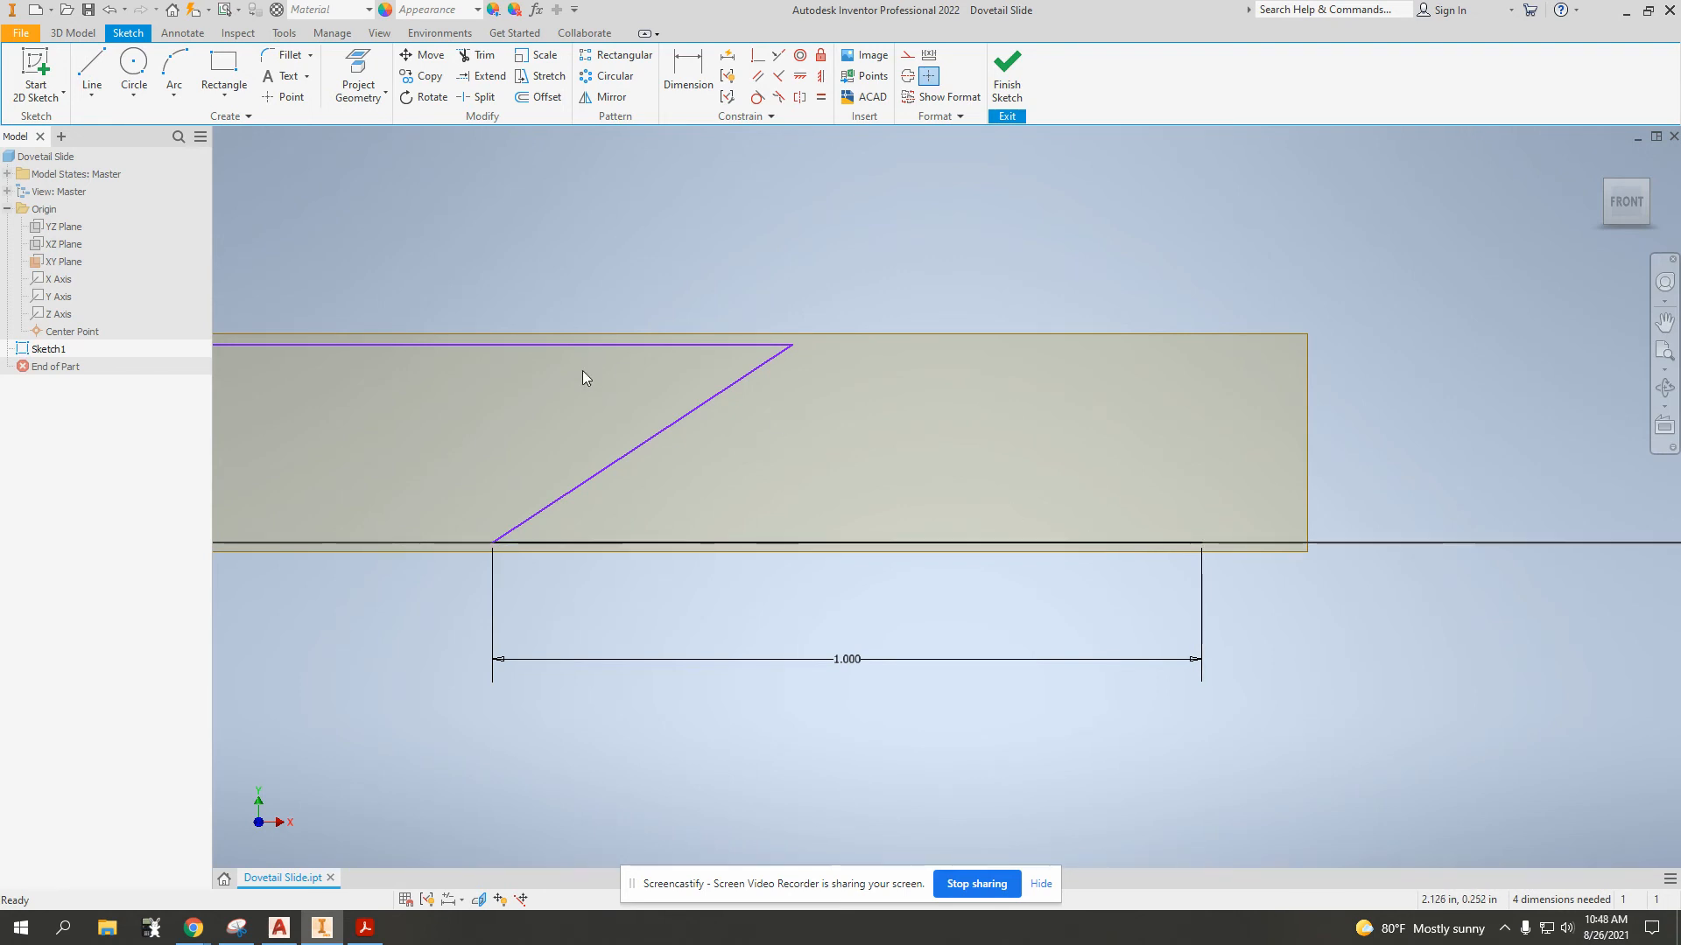
pyautogui.moveTo(645, 453); pyautogui.dragTo(1378, 508, button='middle')
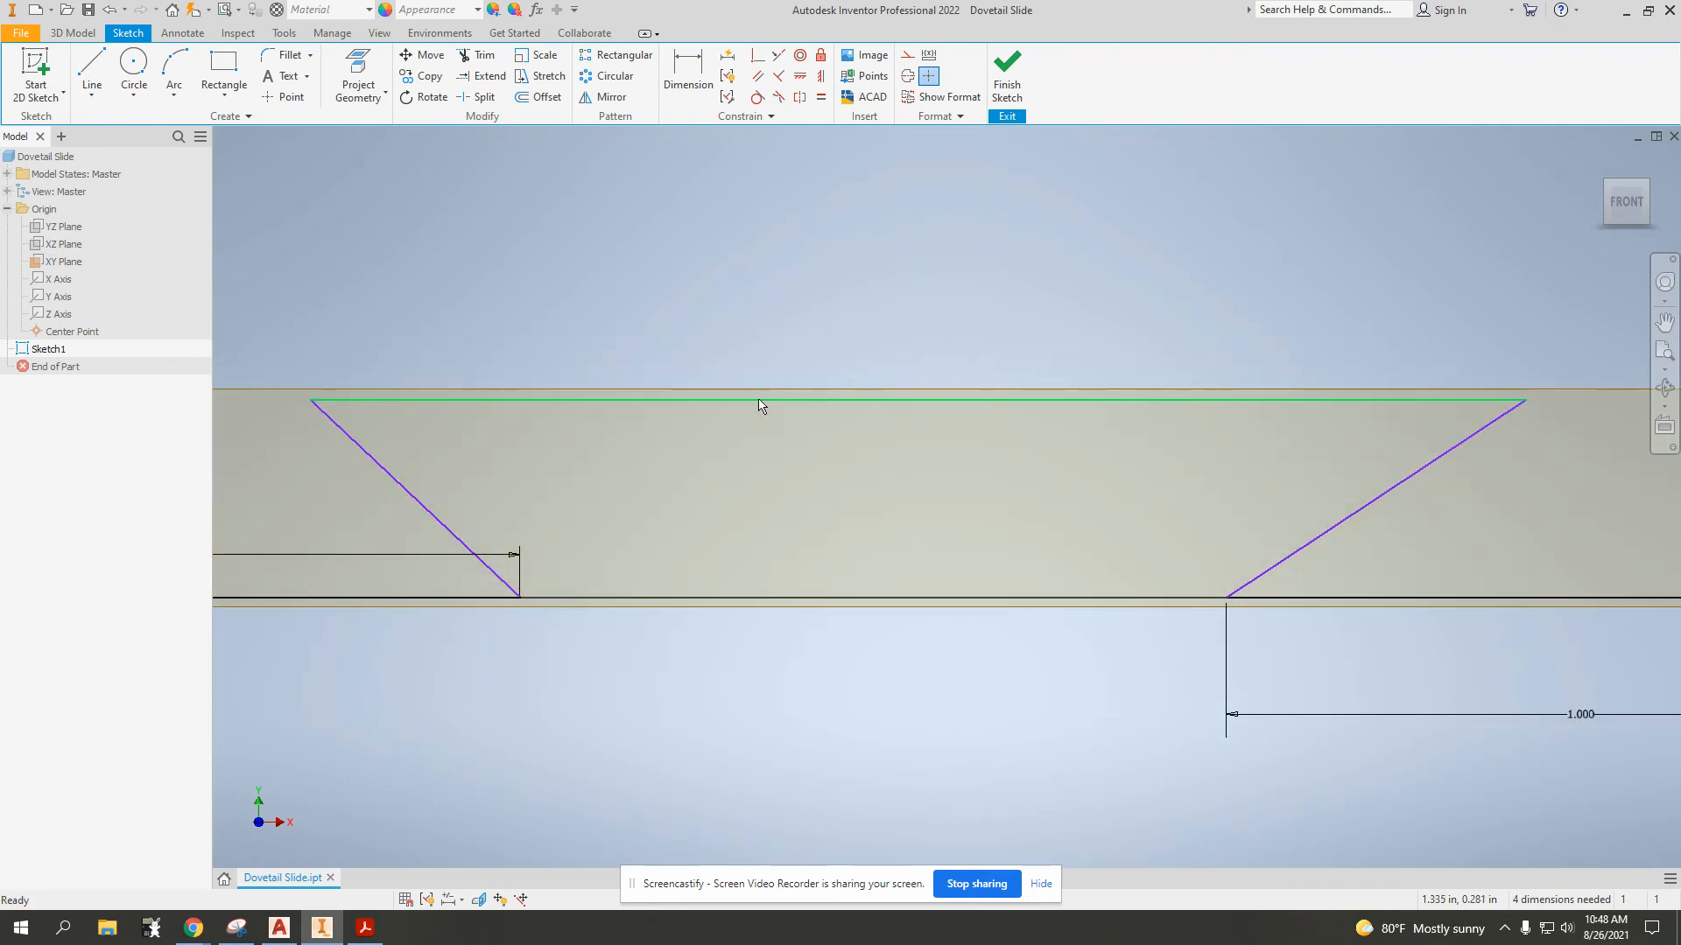
pyautogui.moveTo(761, 400); pyautogui.dragTo(770, 346)
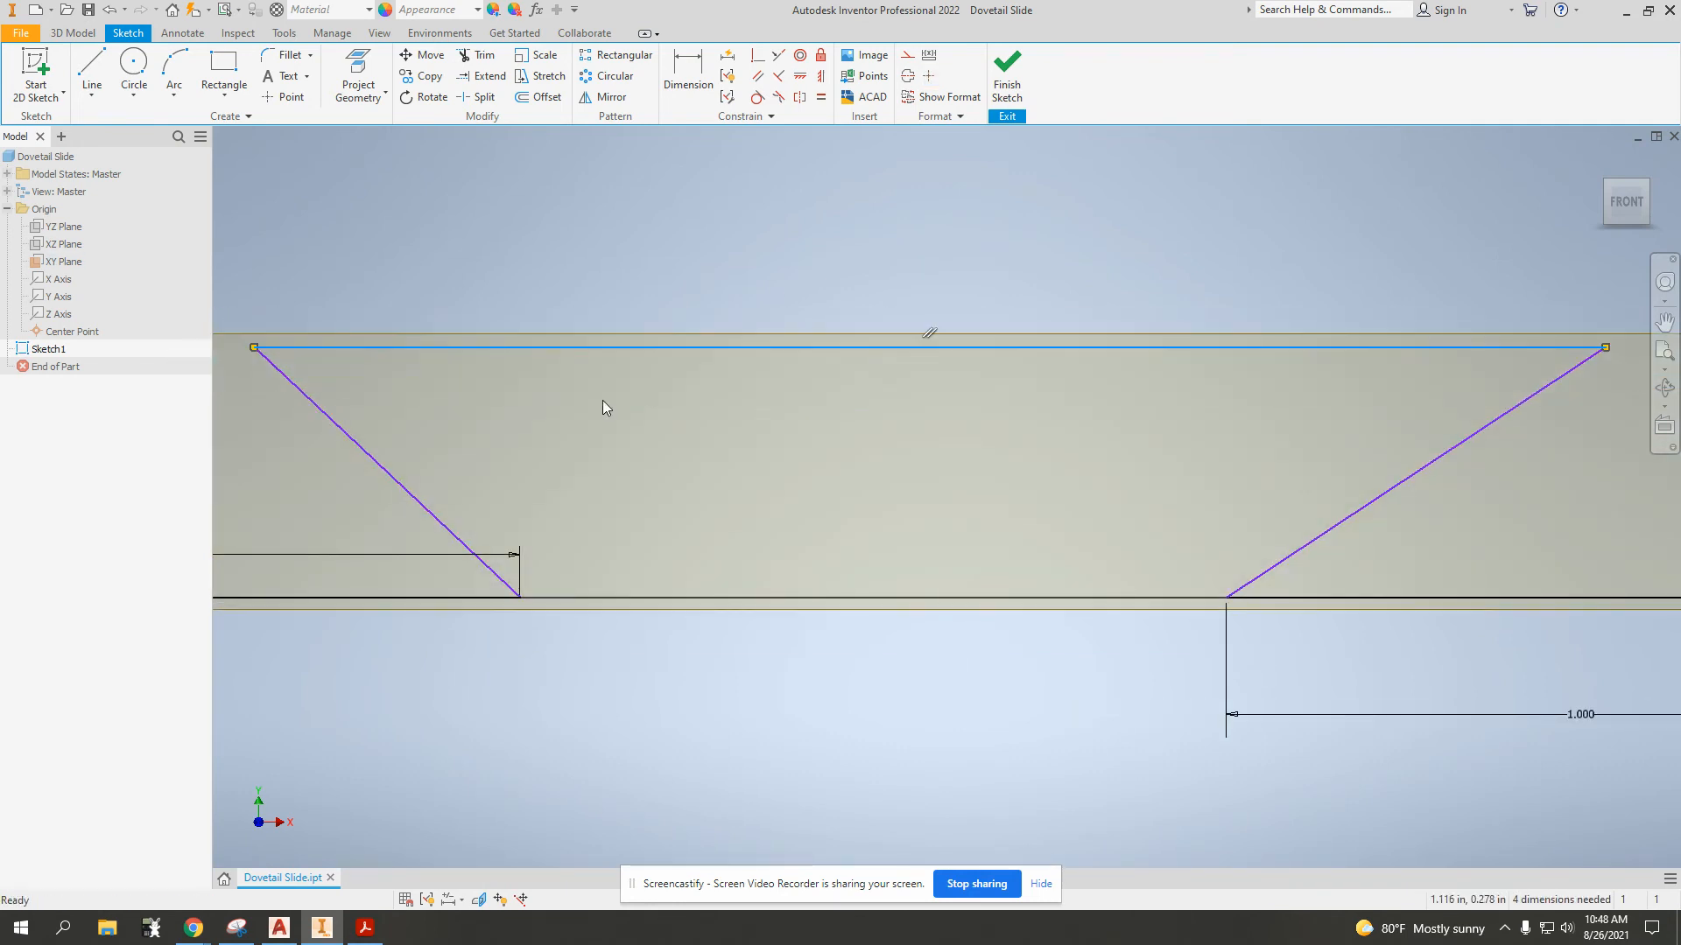
pyautogui.moveTo(376, 461); pyautogui.dragTo(427, 464)
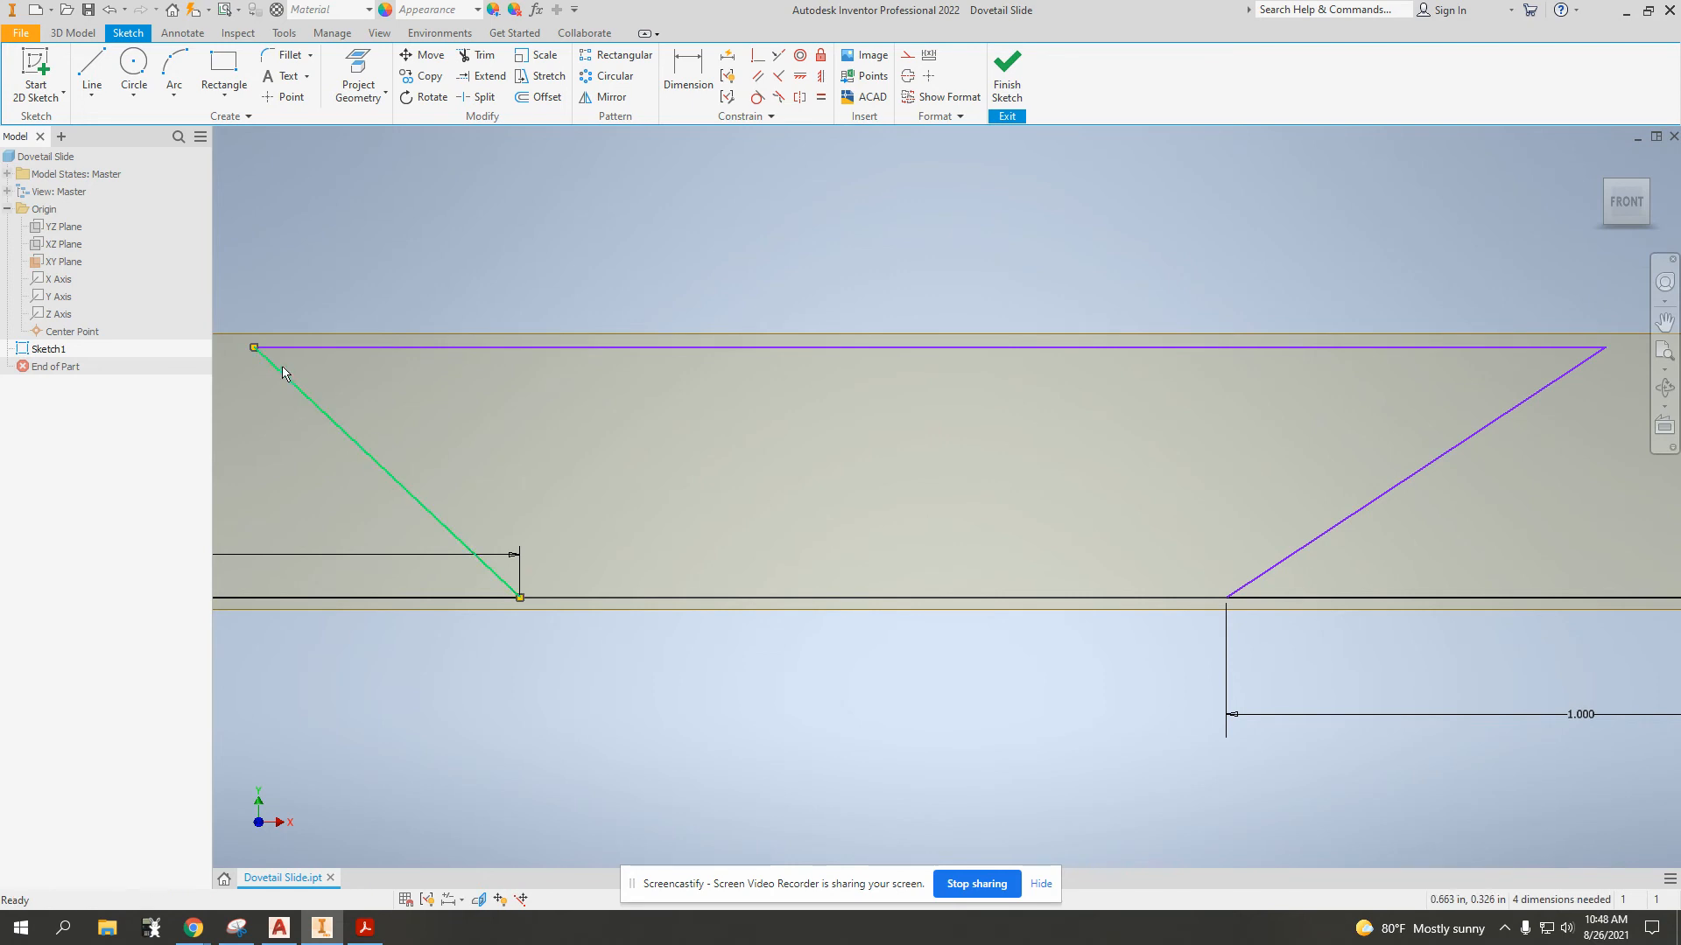
pyautogui.moveTo(301, 346); pyautogui.dragTo(329, 412)
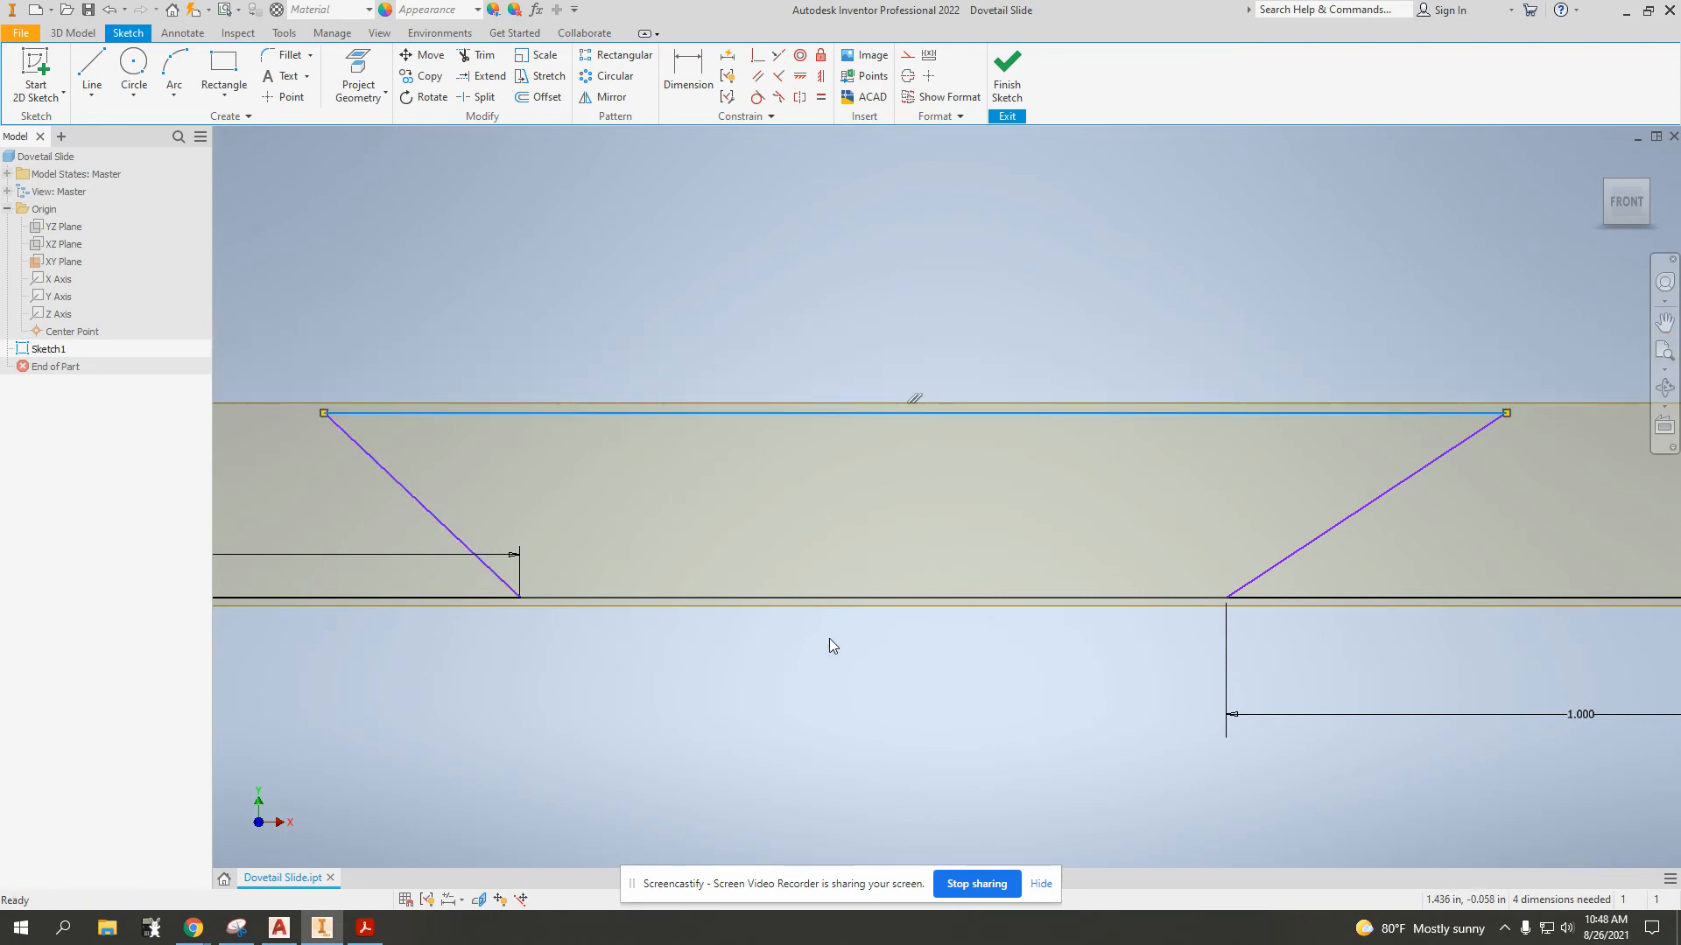
pyautogui.scroll(-4, 828, 638)
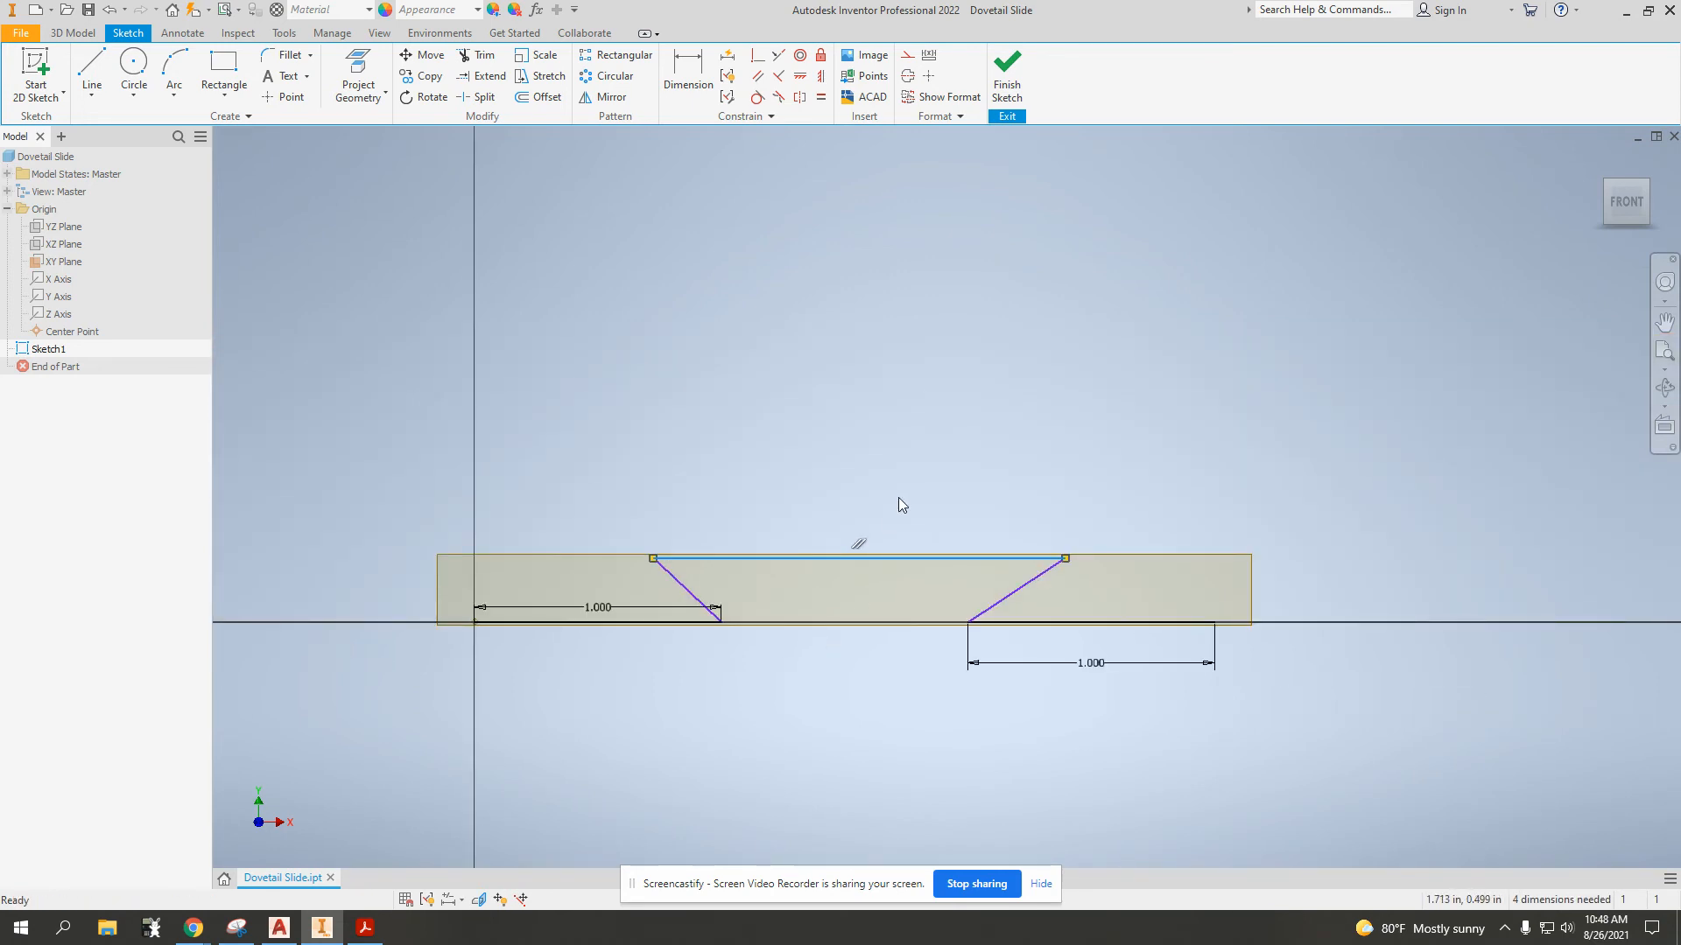
pyautogui.click(806, 349)
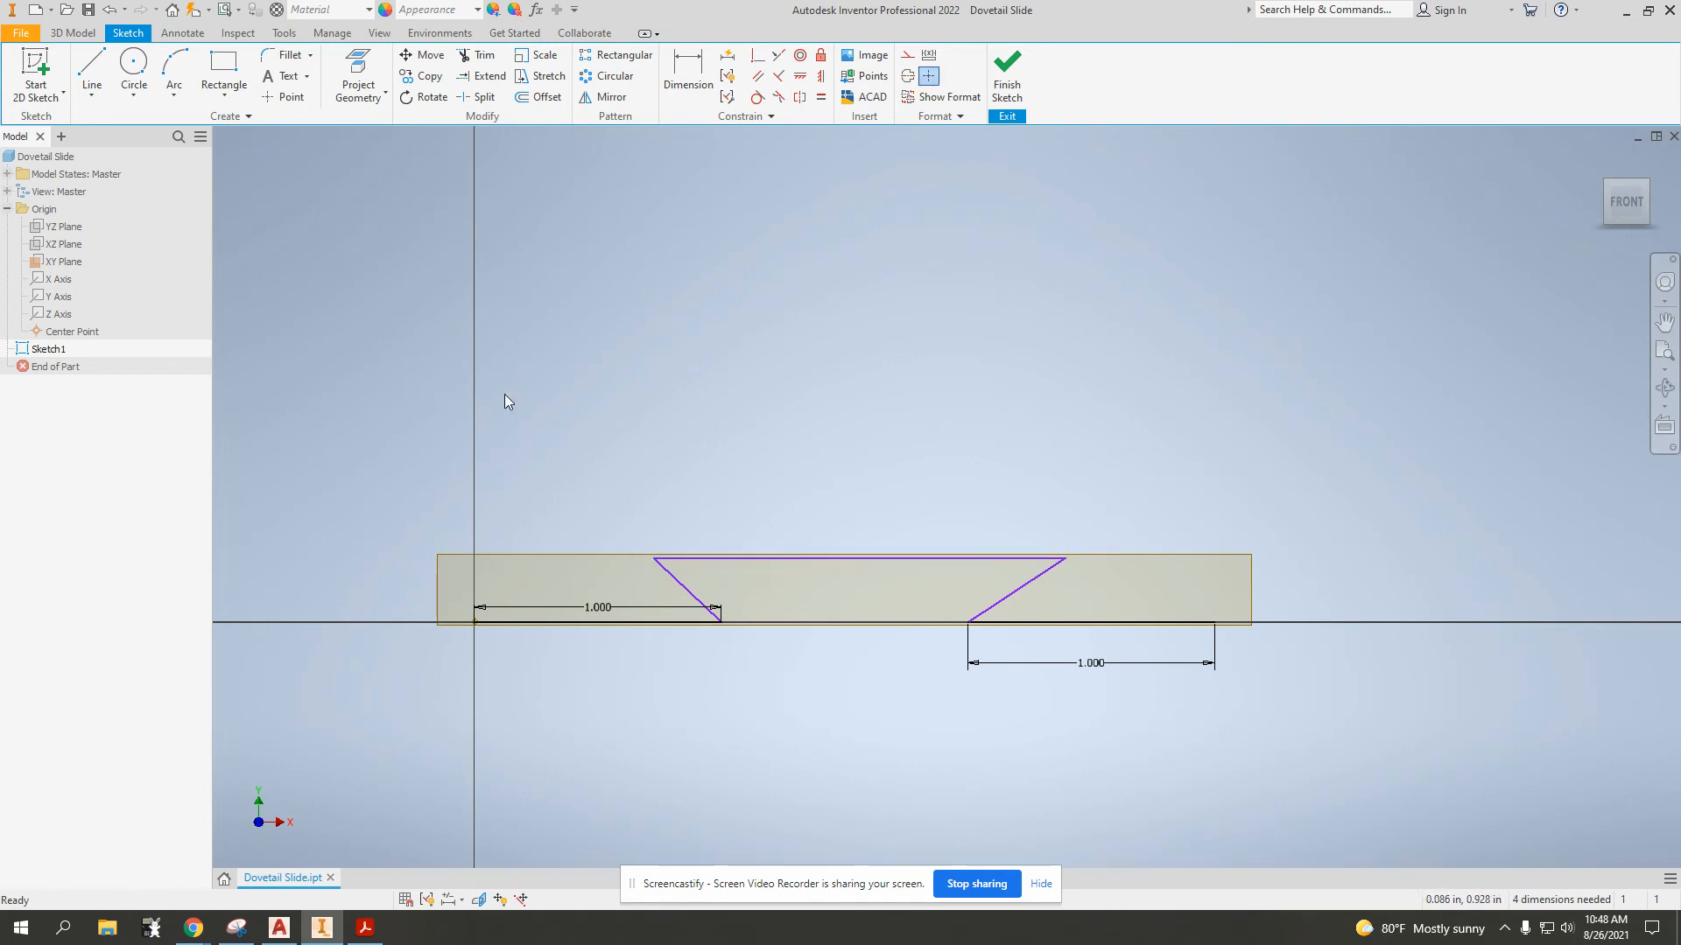
# Start a line at the right foot's outer end, then switch to #17-20.pdf in Acrobat Reader and examine the front edge and overall heights
pyautogui.click(86, 72)
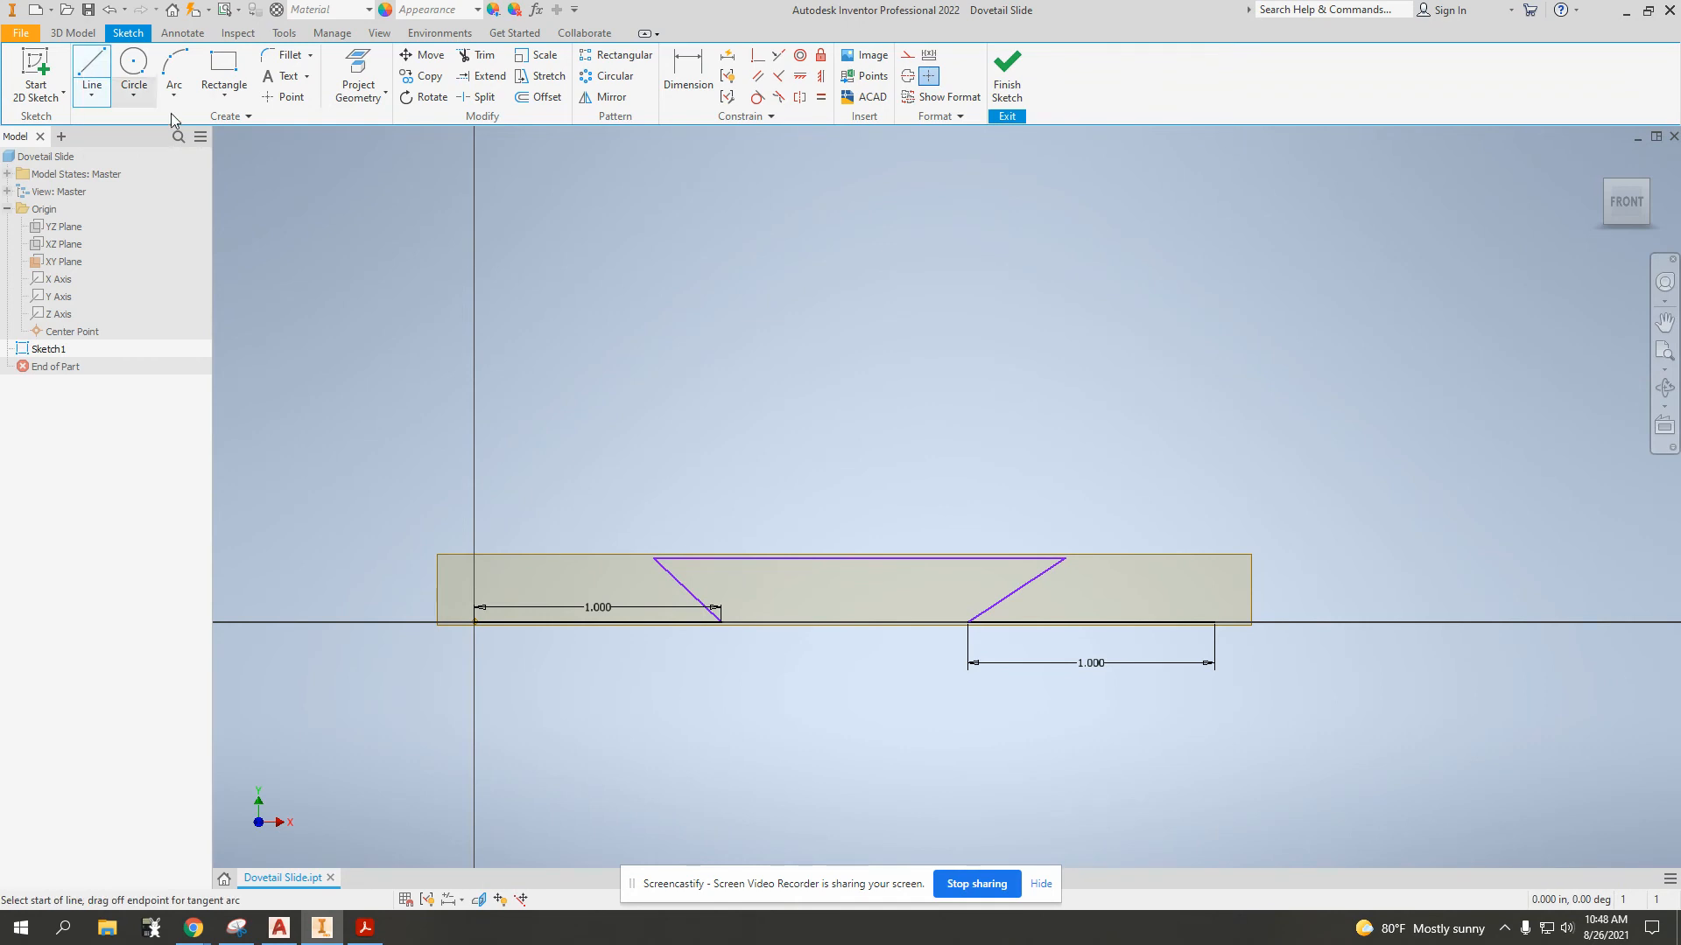
pyautogui.click(1215, 622)
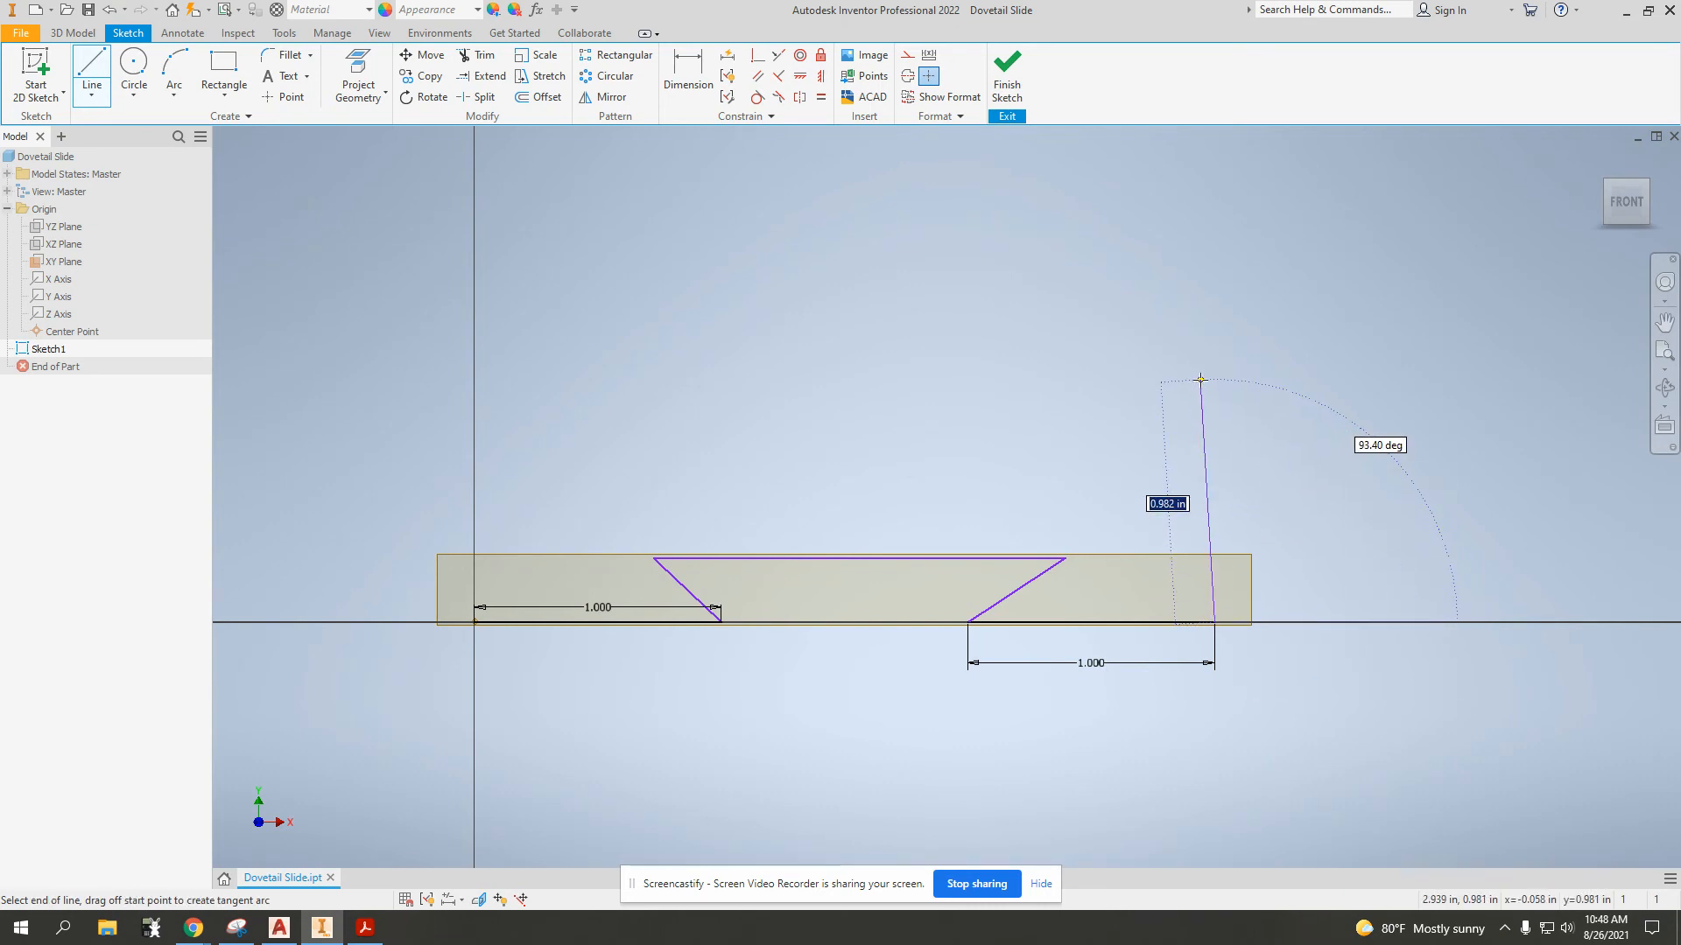
pyautogui.click(365, 927)
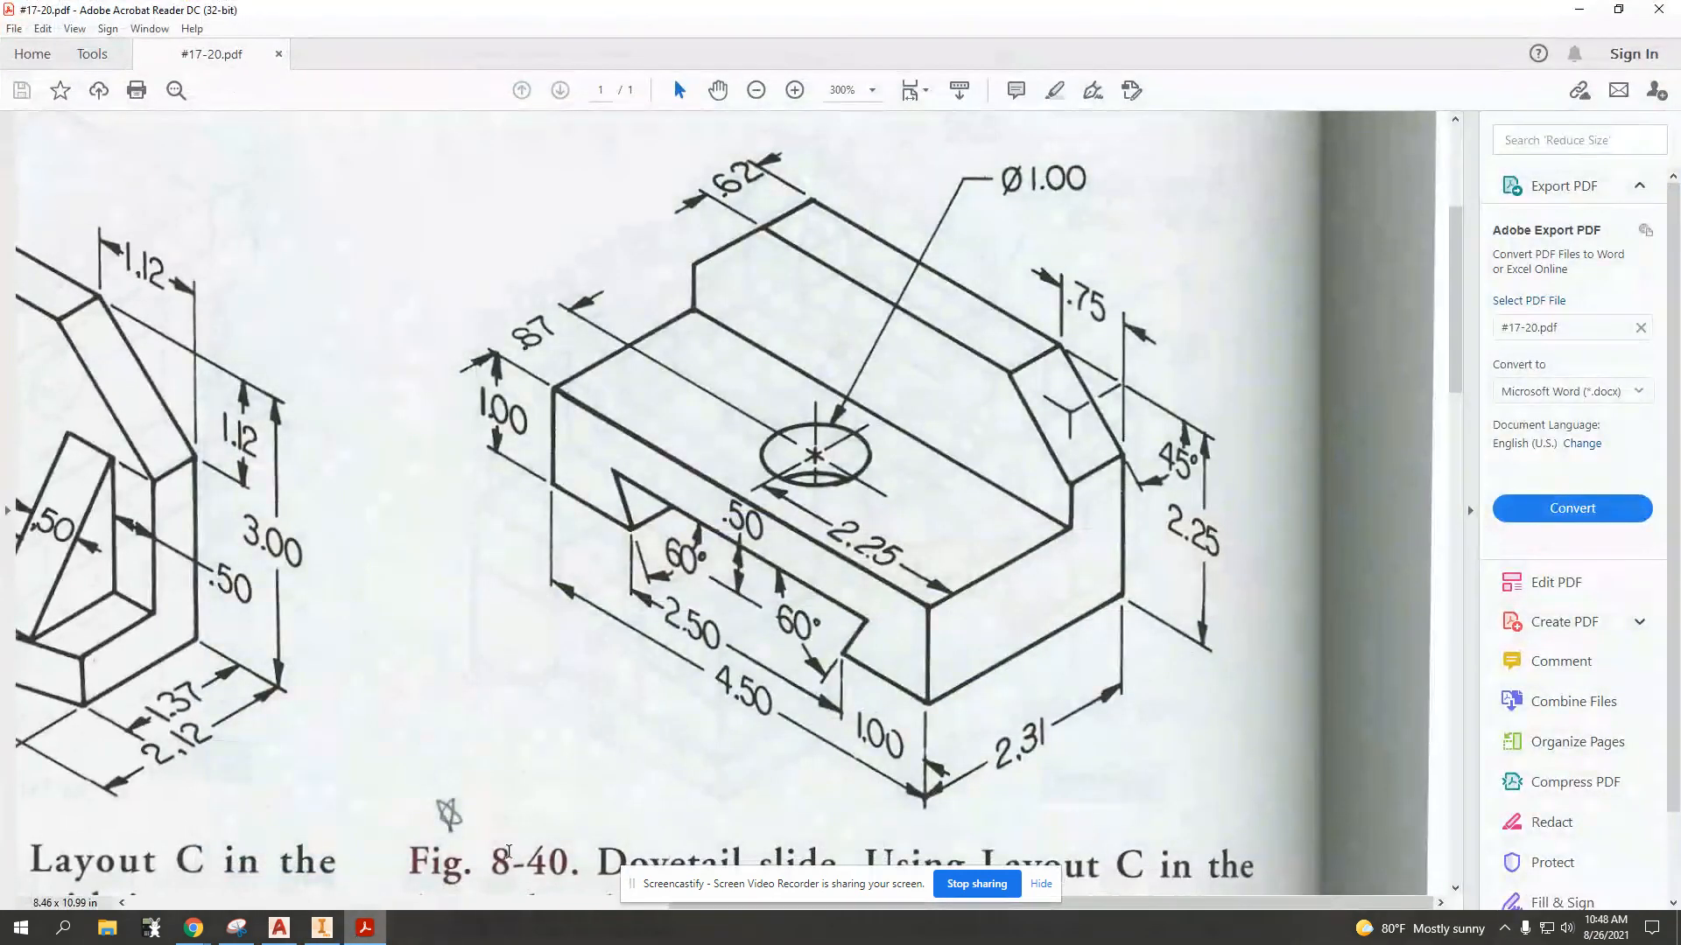
pyautogui.hotkey('alt', 'Tab')
pyautogui.moveTo(900, 592); pyautogui.dragTo(953, 731)
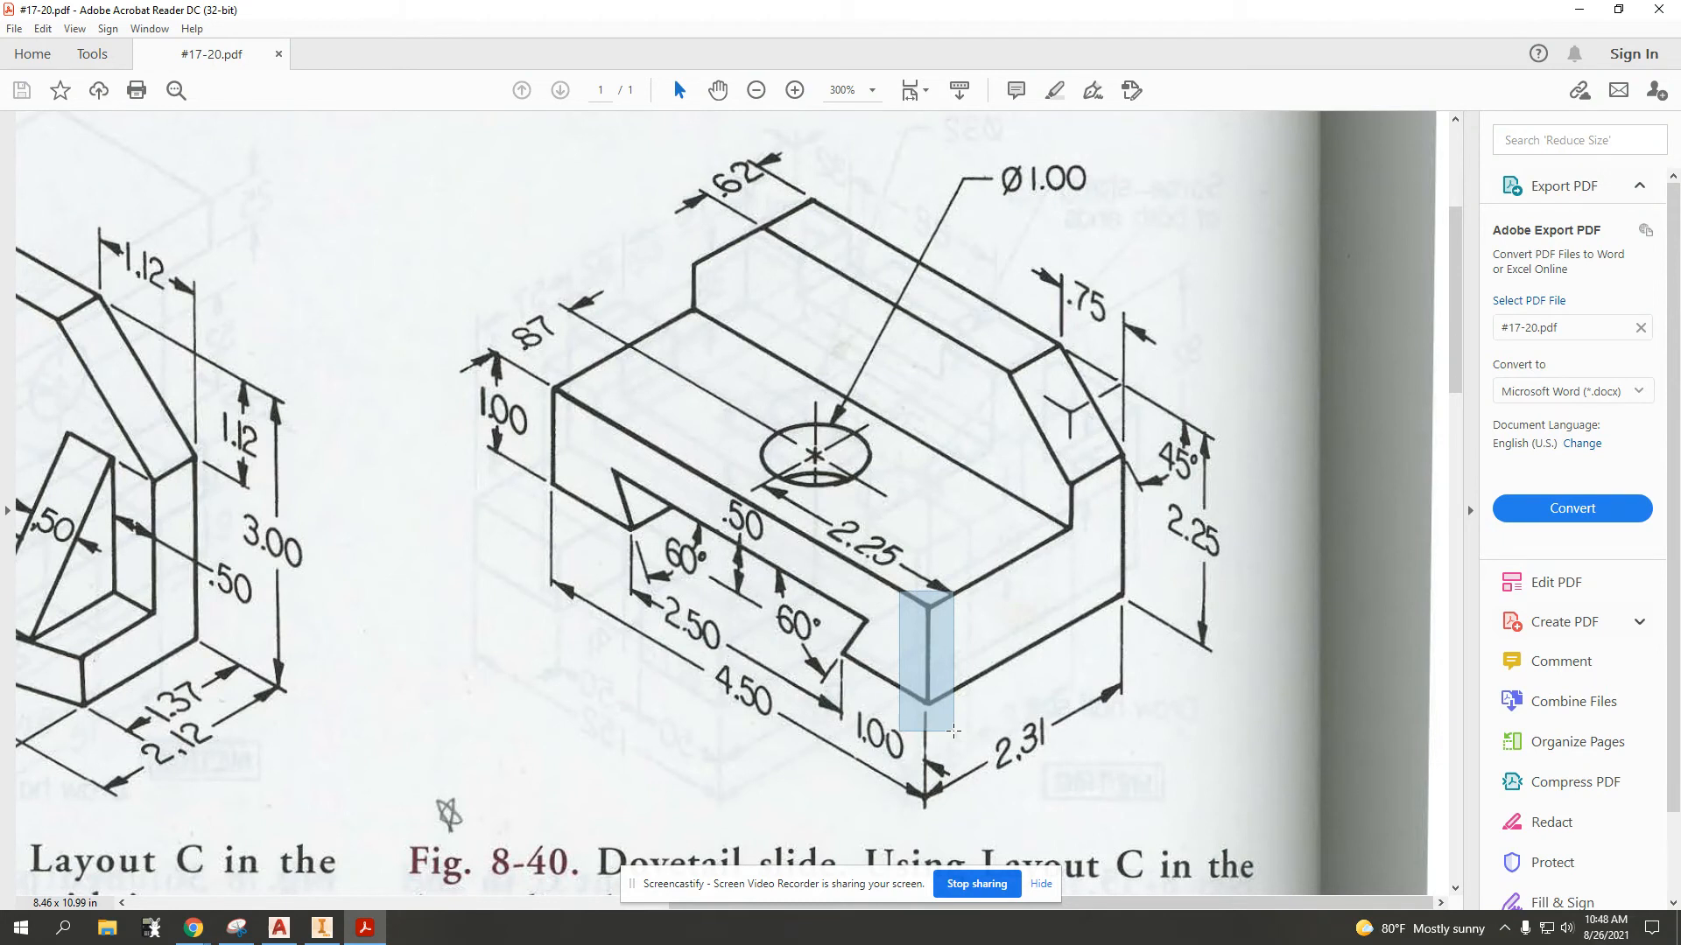
pyautogui.moveTo(953, 731); pyautogui.dragTo(954, 732)
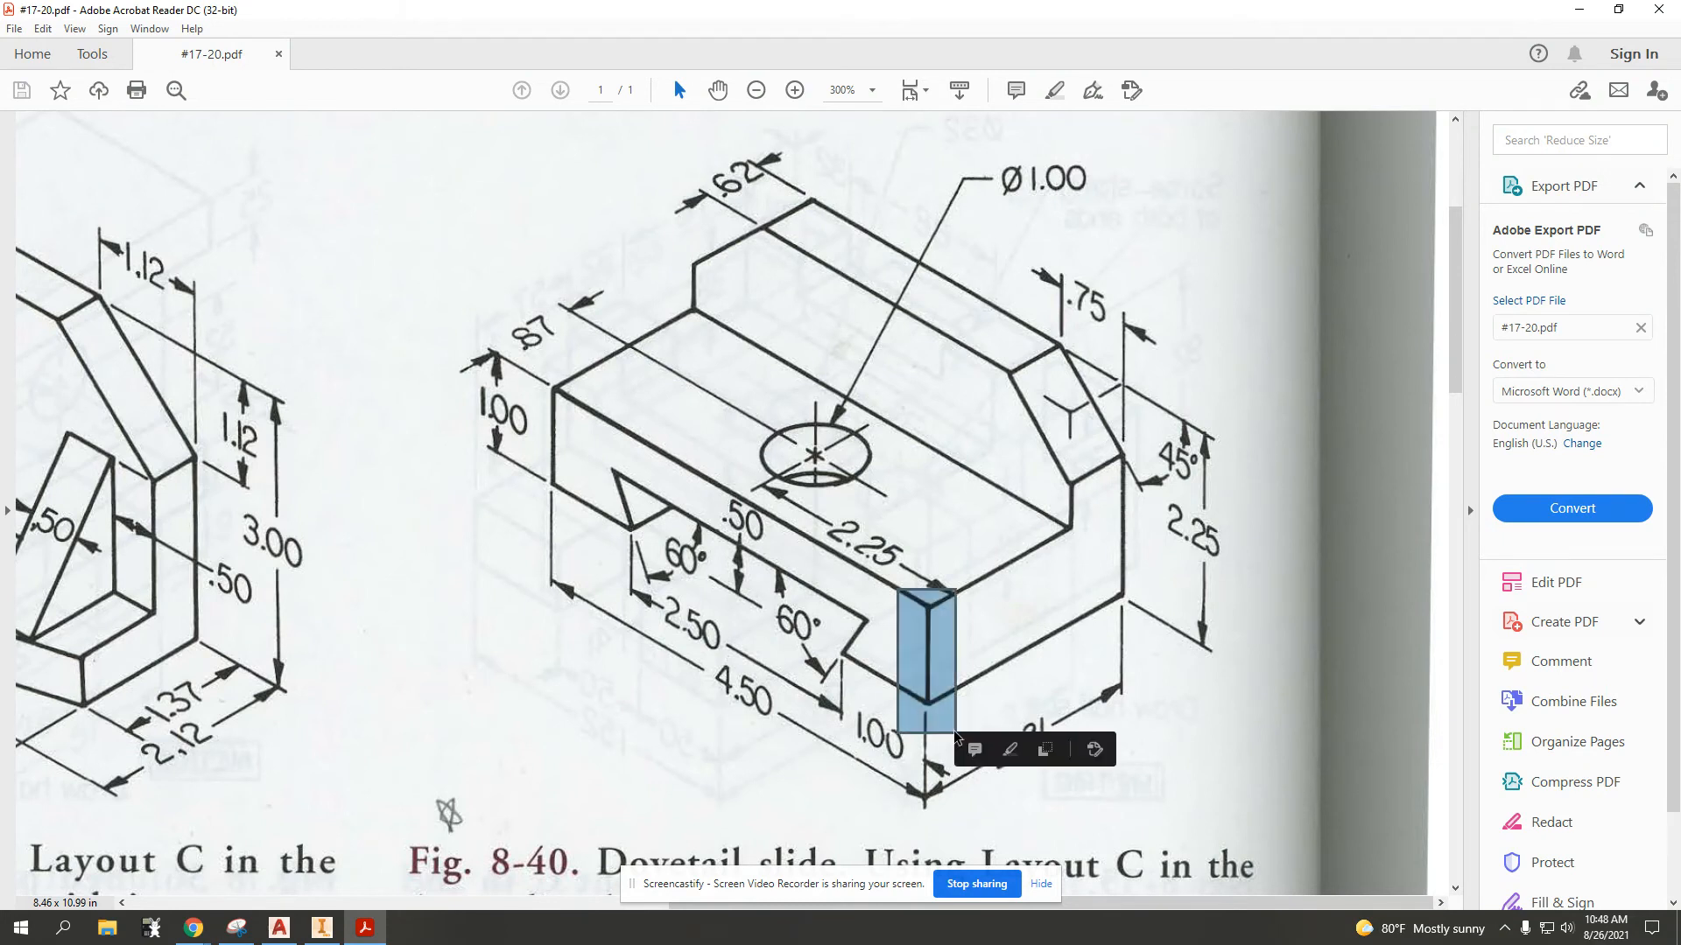
pyautogui.moveTo(439, 329); pyautogui.dragTo(594, 498)
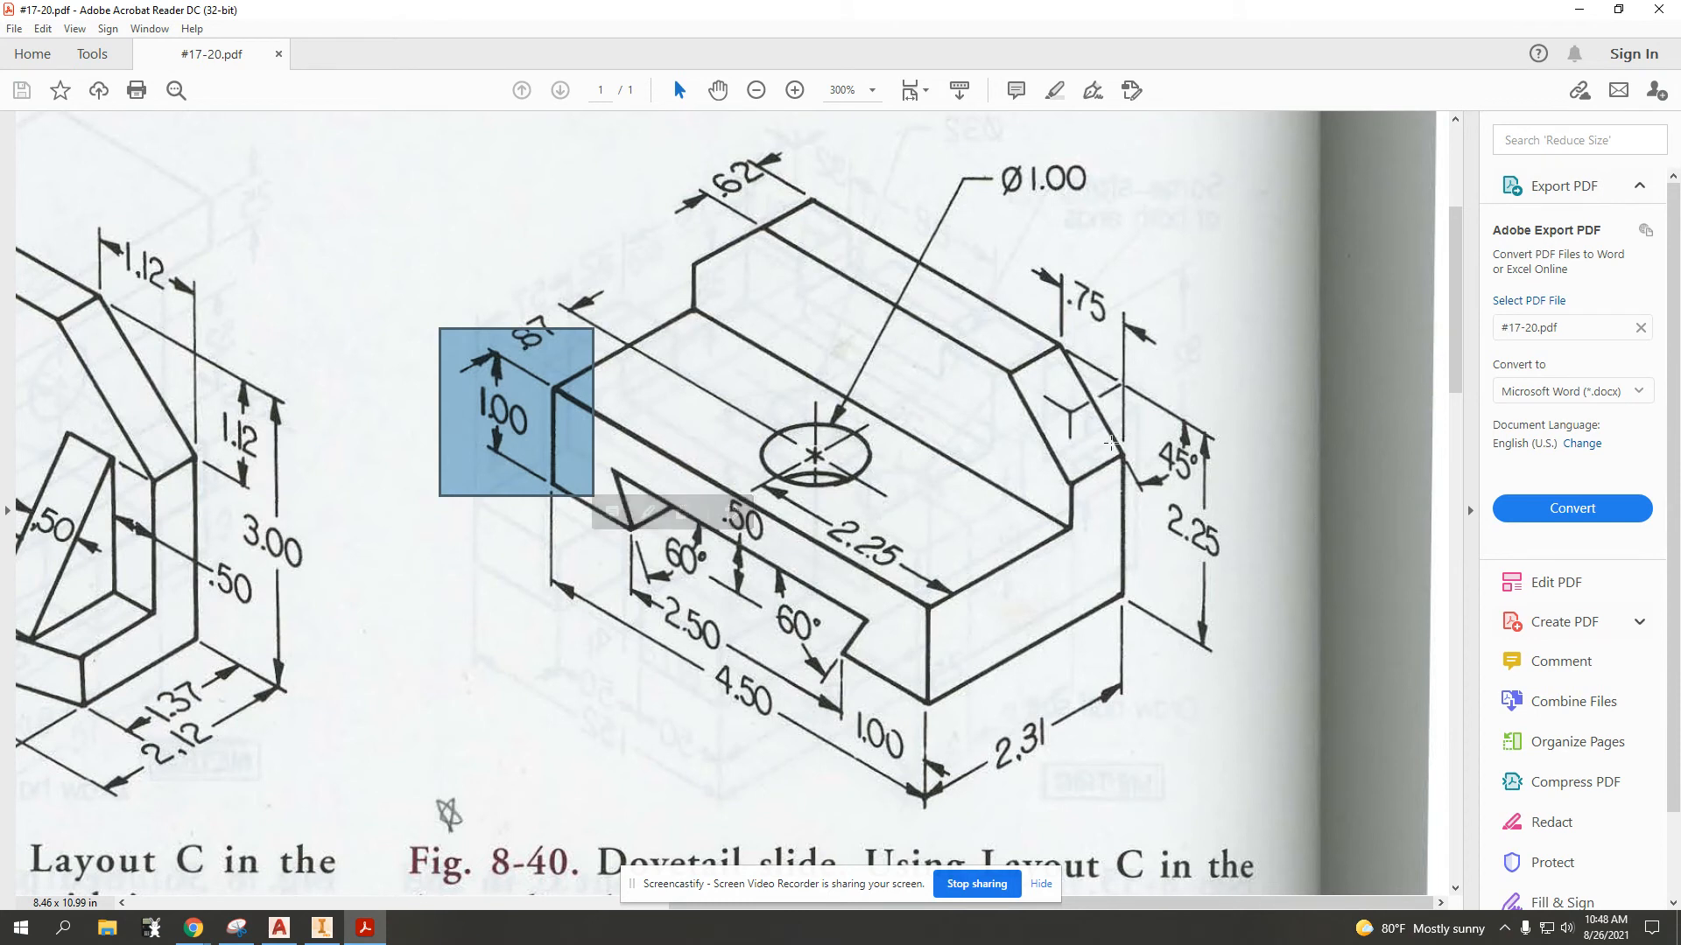
pyautogui.moveTo(1103, 358); pyautogui.dragTo(1245, 674)
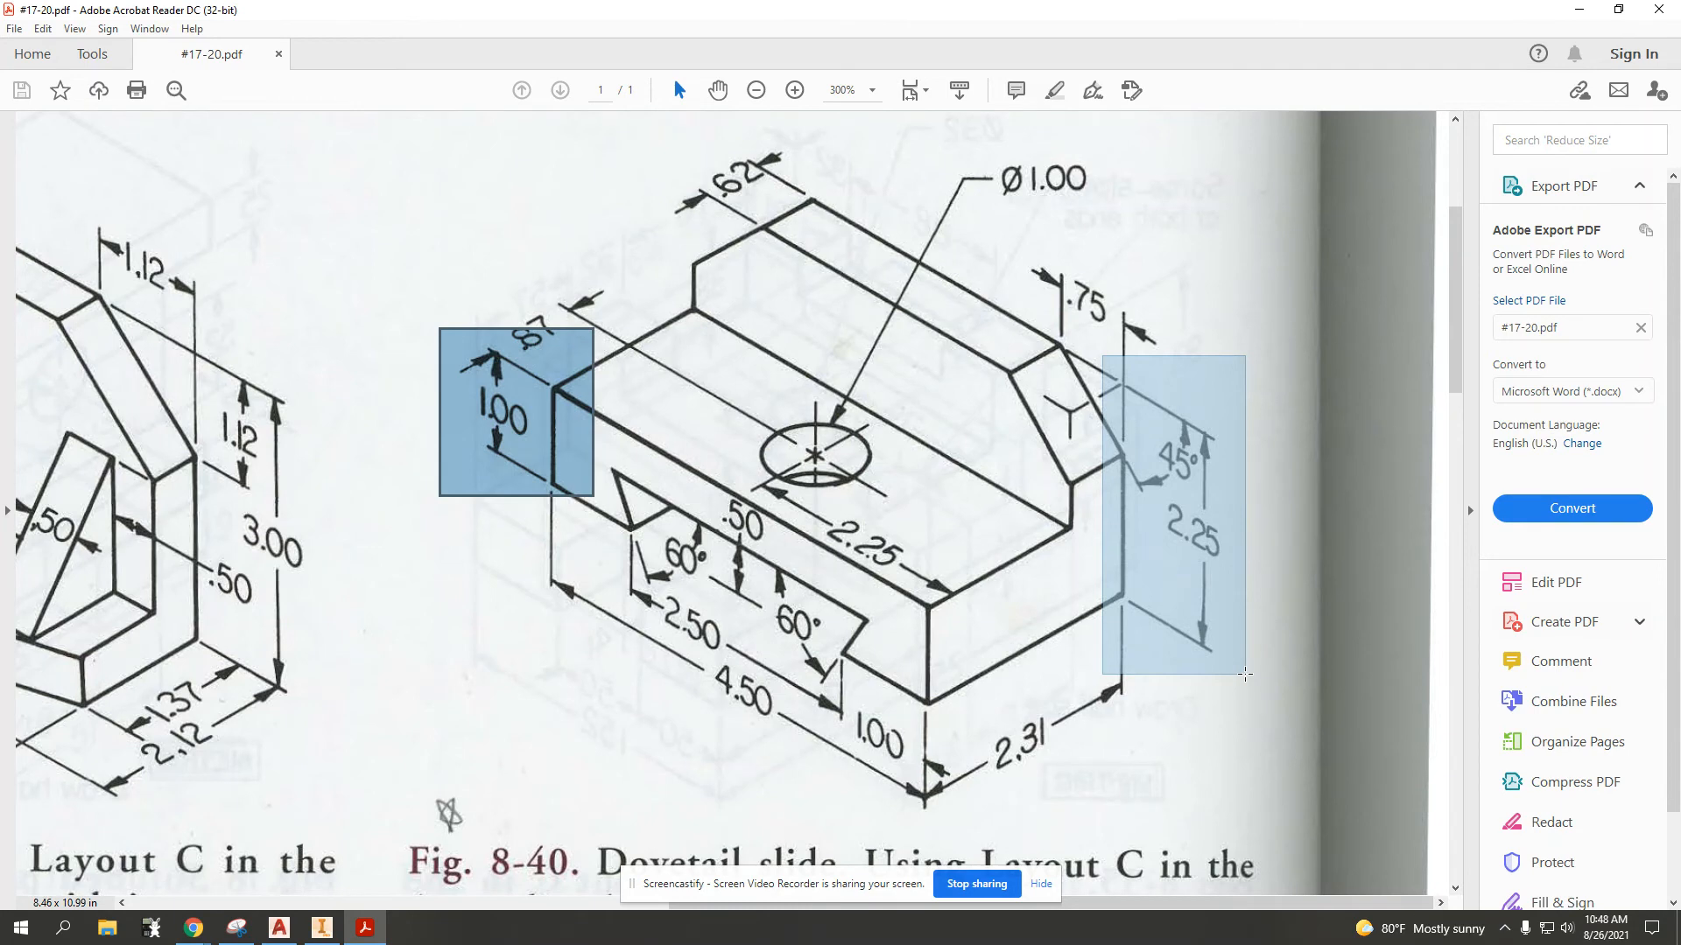
pyautogui.moveTo(1245, 674); pyautogui.dragTo(1245, 674)
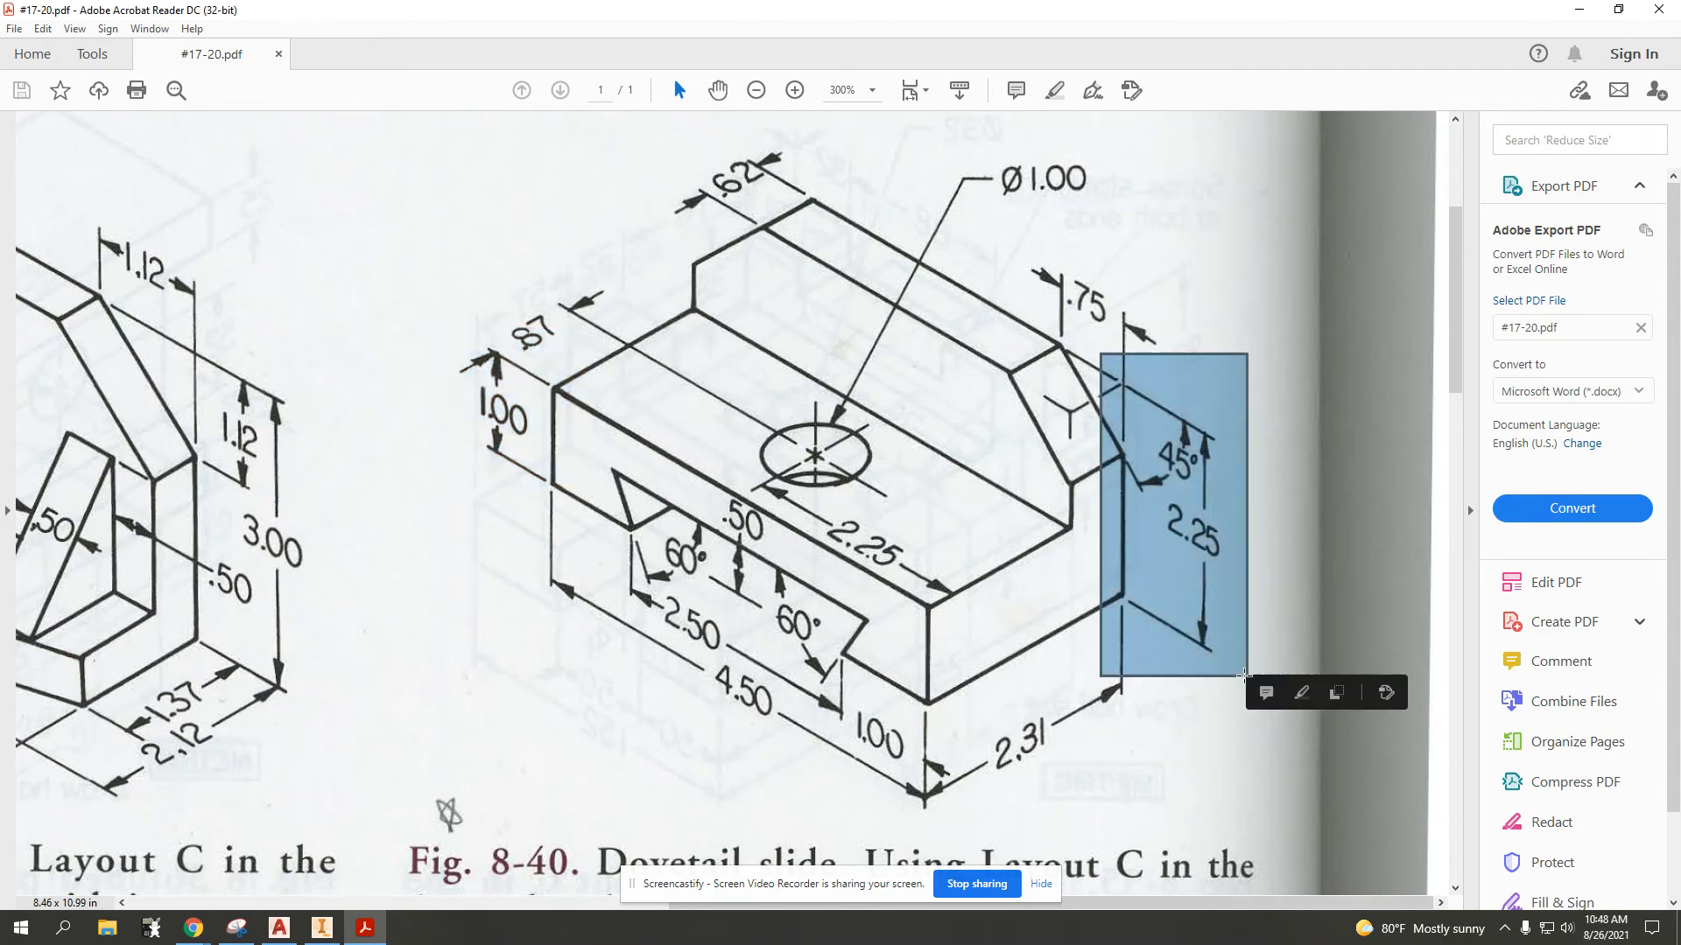
# Switch back to Inventor and draw the profile's right edge vertically upward from the right foot, 2.25 in long
pyautogui.click(1582, 15)
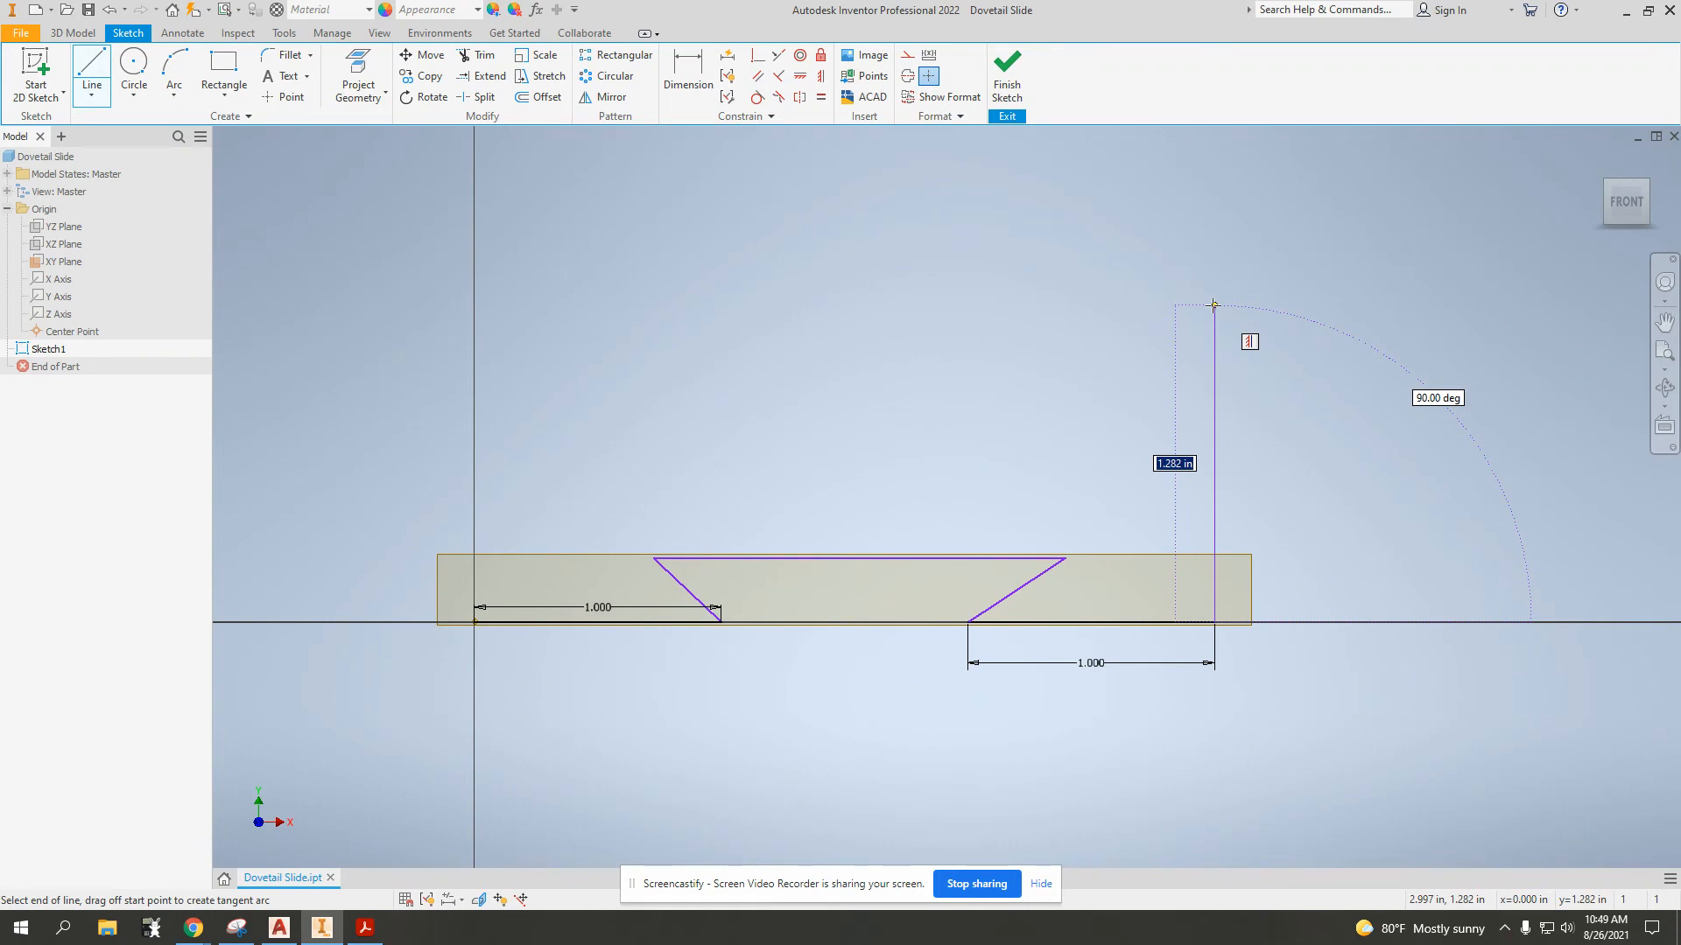
pyautogui.write('2.25')
pyautogui.press('Return')
pyautogui.scroll(3, 1213, 306)
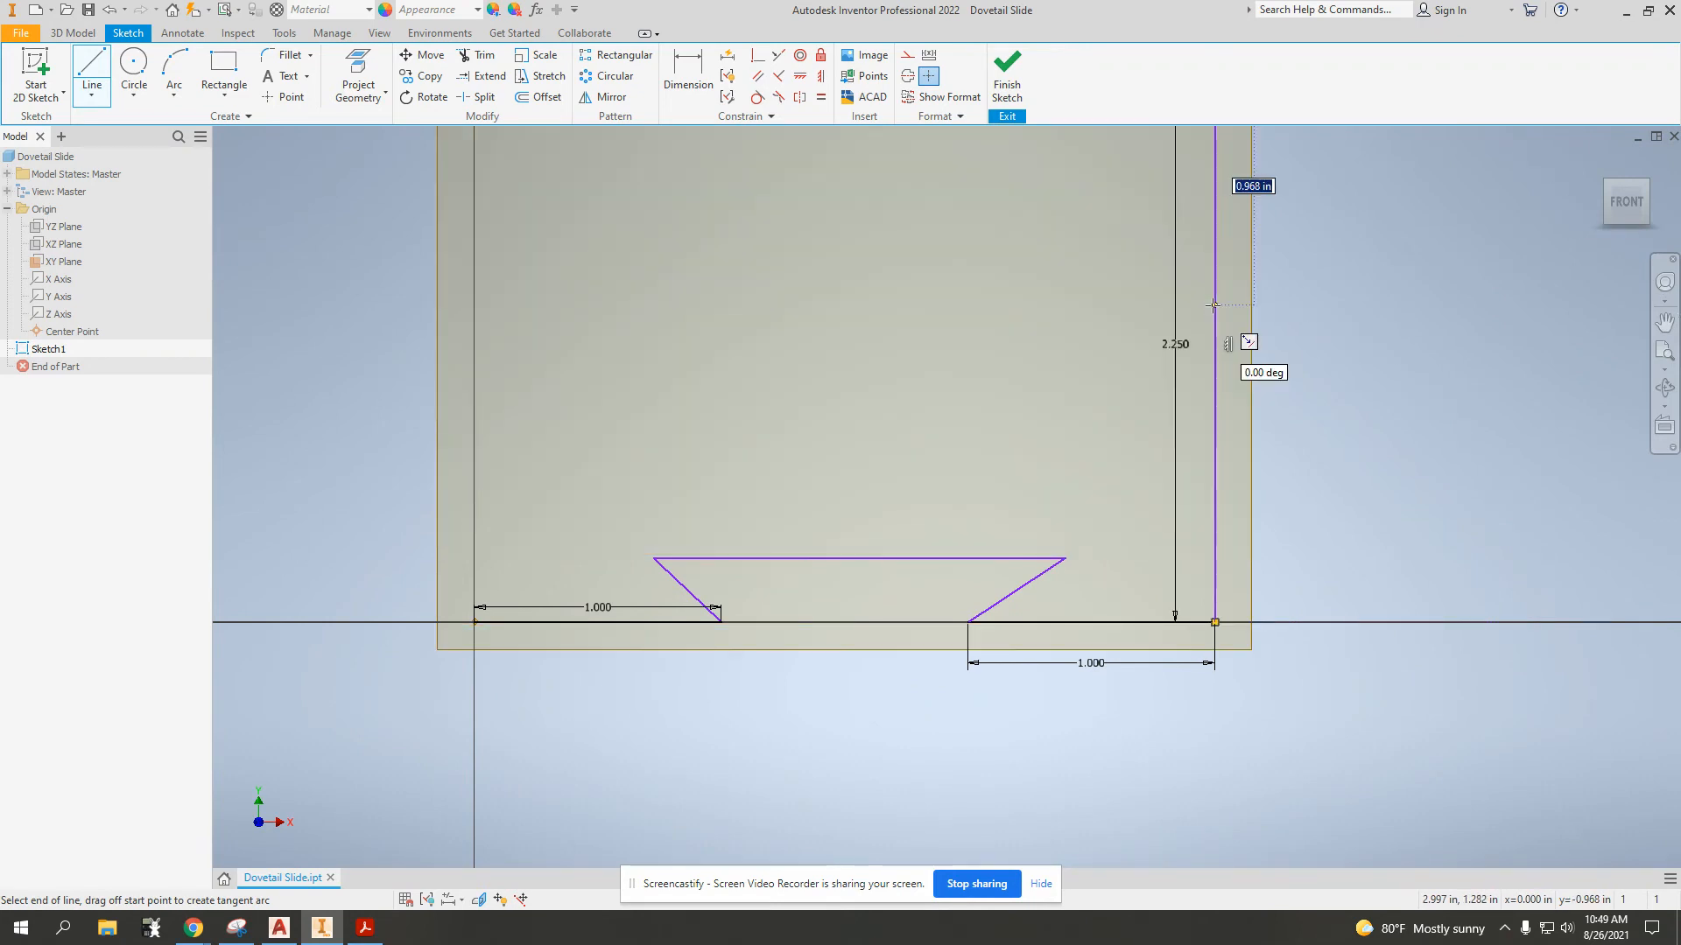
pyautogui.scroll(1, 1223, 436)
pyautogui.scroll(-4, 1223, 436)
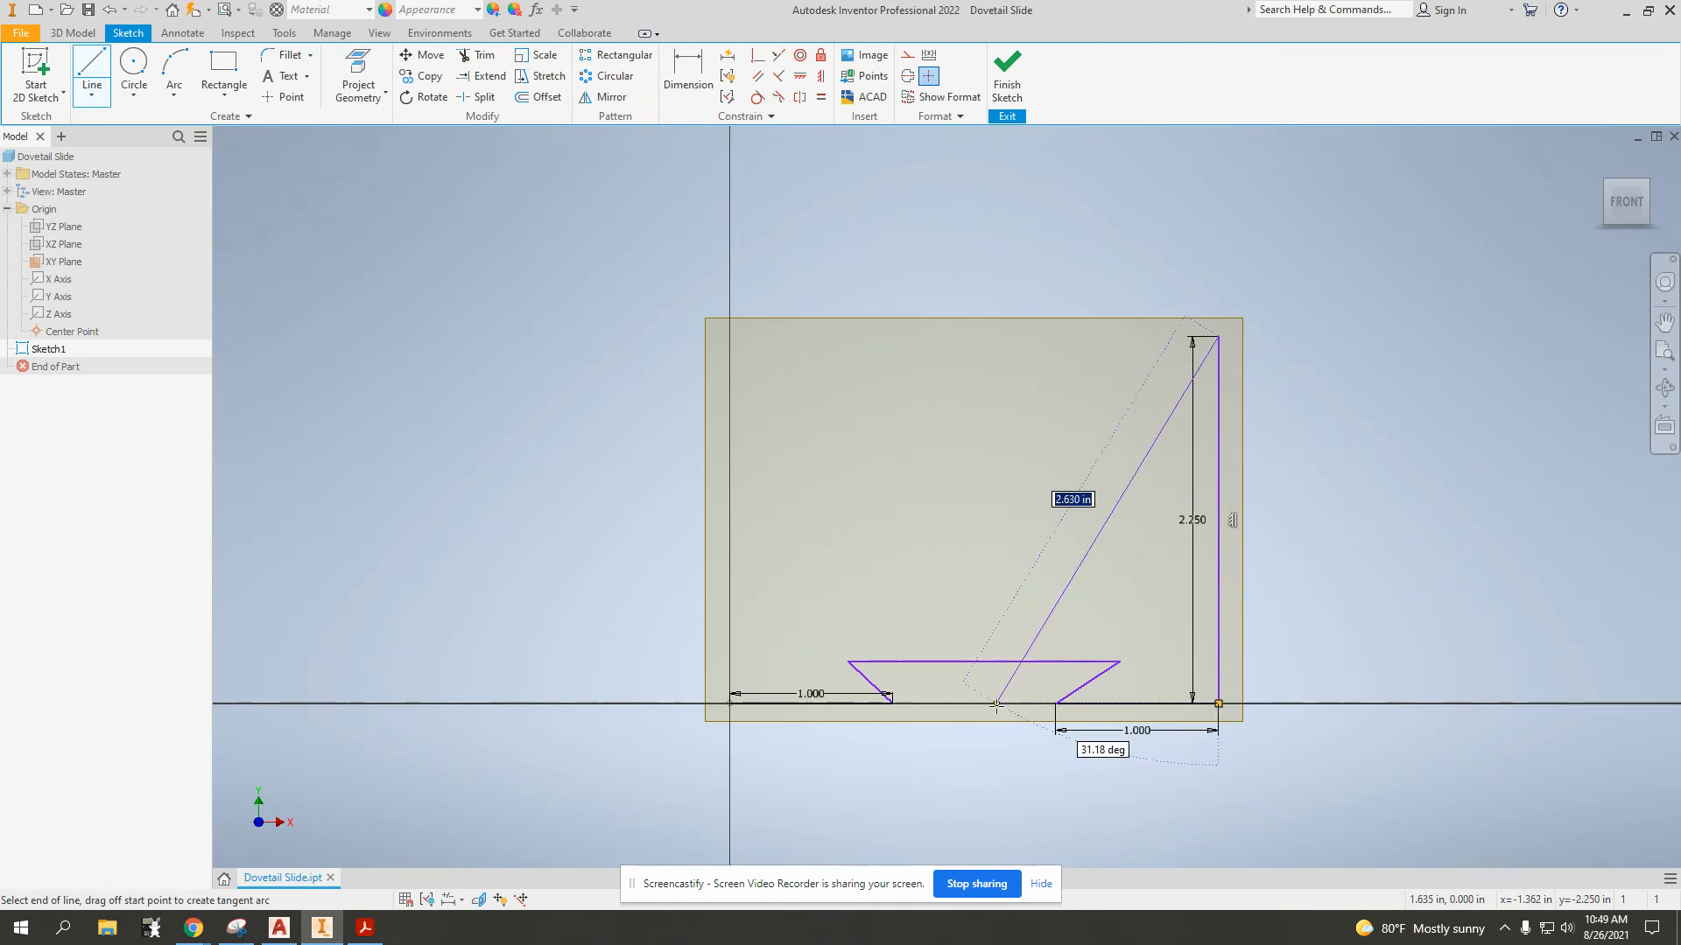
# Close the profile with a horizontal top line to above the center point and a vertical left edge down to it
pyautogui.click(730, 335)
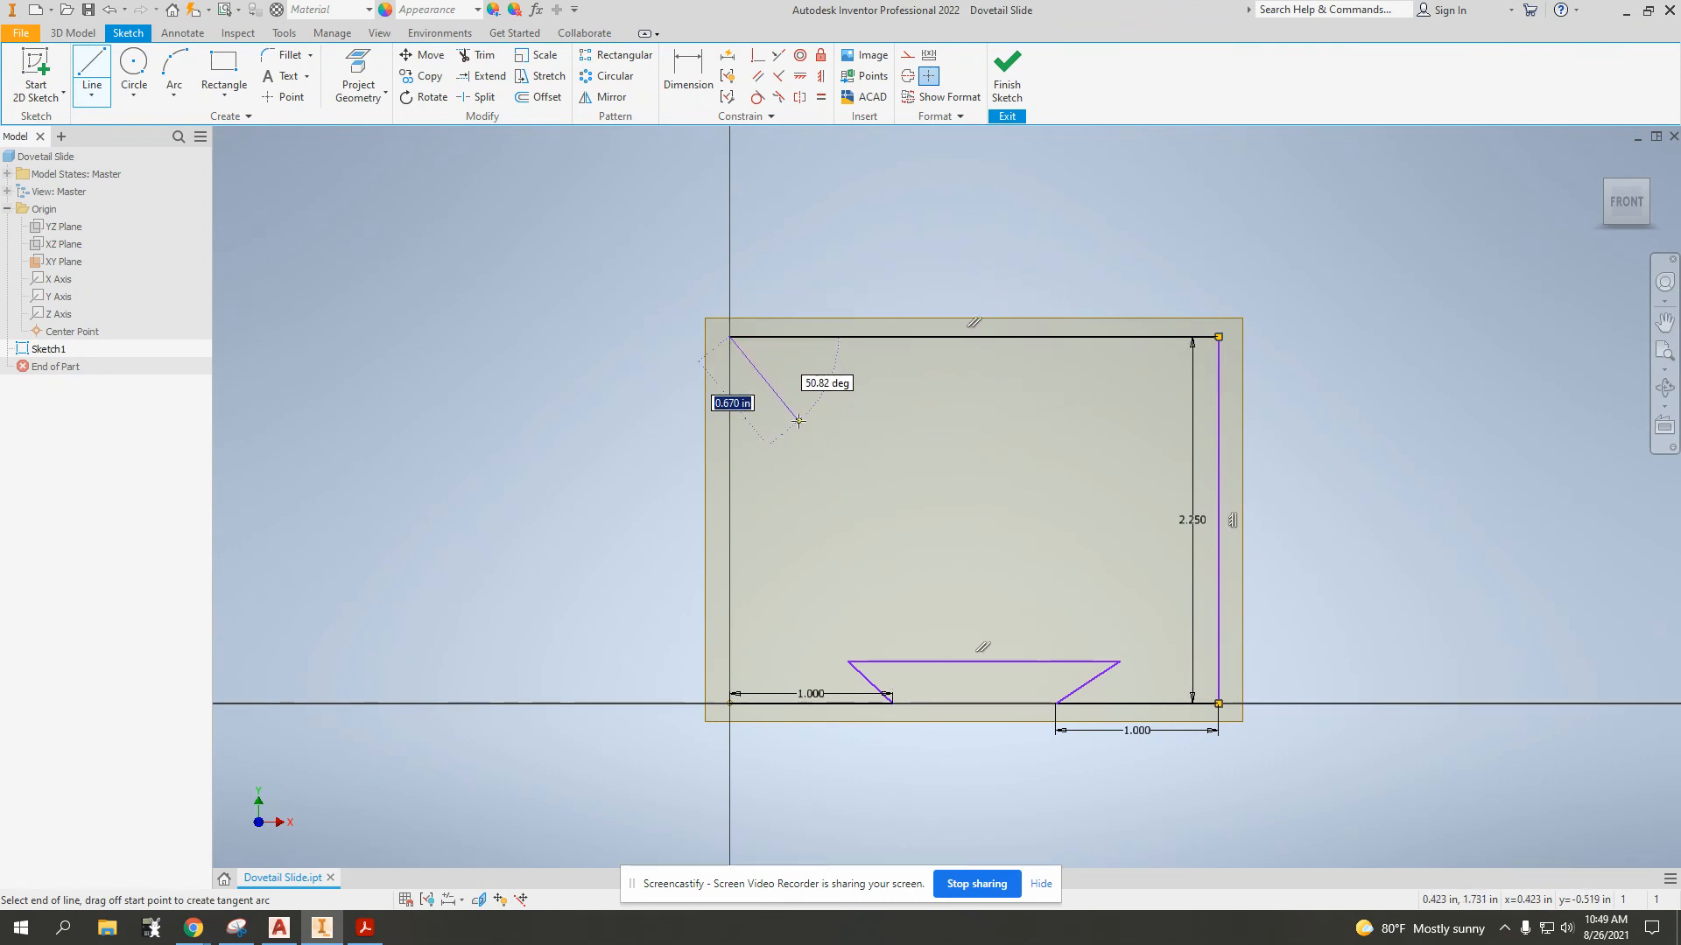
pyautogui.click(730, 703)
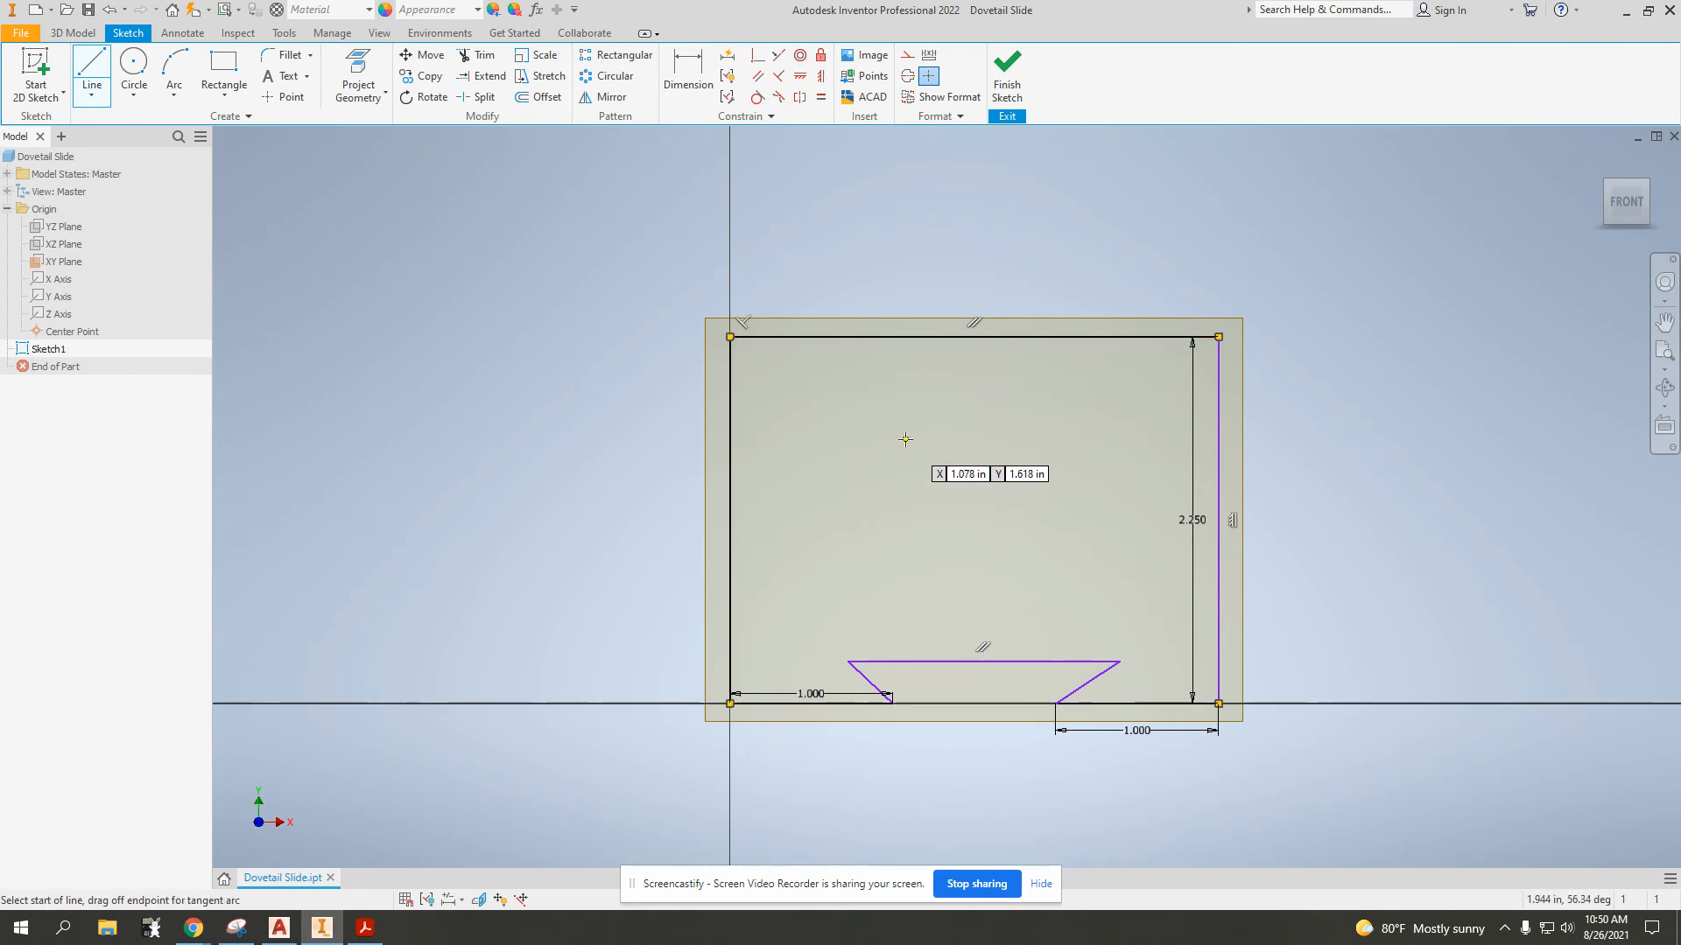
pyautogui.press('Escape')
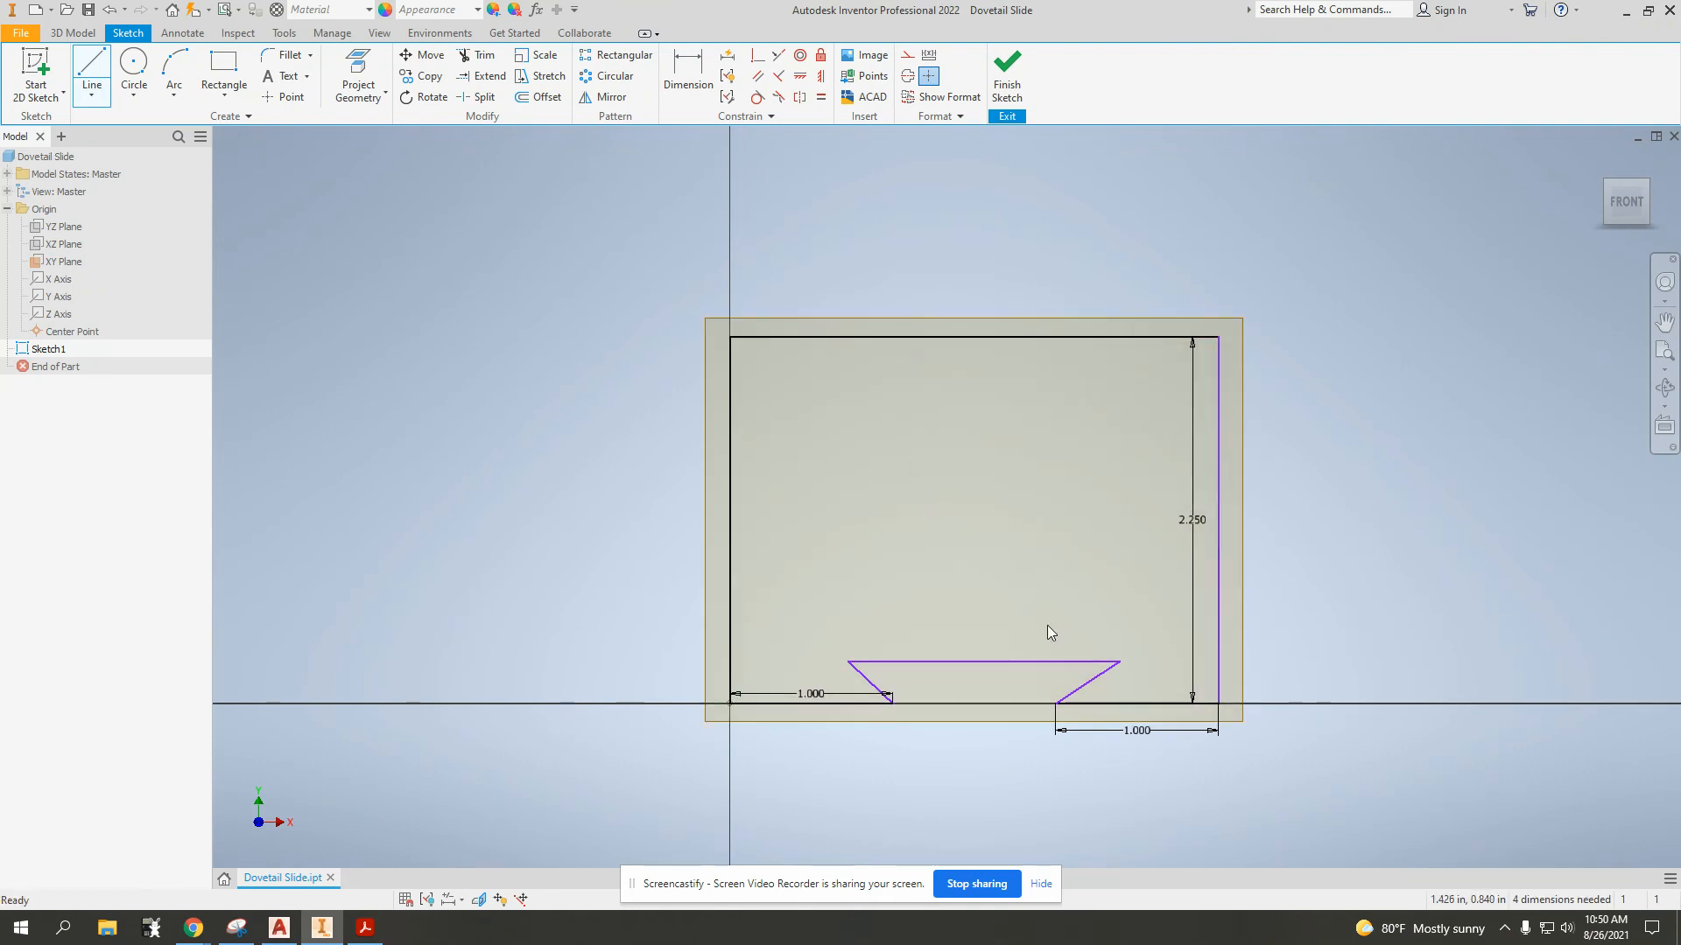
pyautogui.press('Escape')
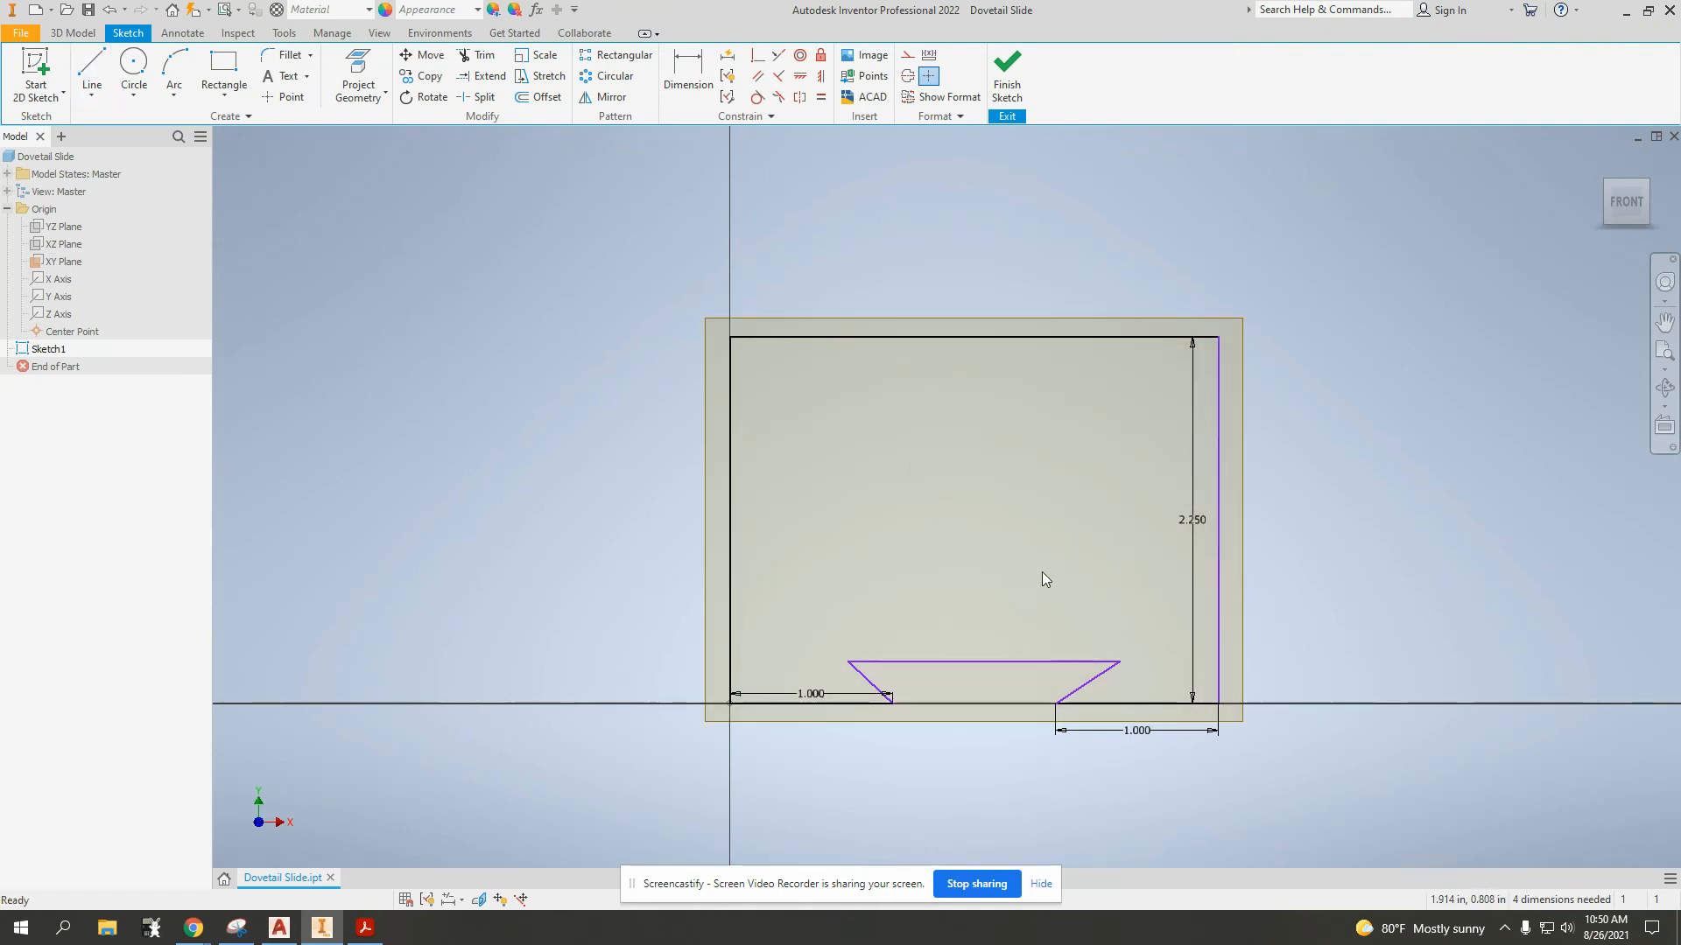
# Switch to #17-20.pdf in Acrobat Reader and examine the dovetail slot's width, depth and angle dimensions
pyautogui.click(360, 931)
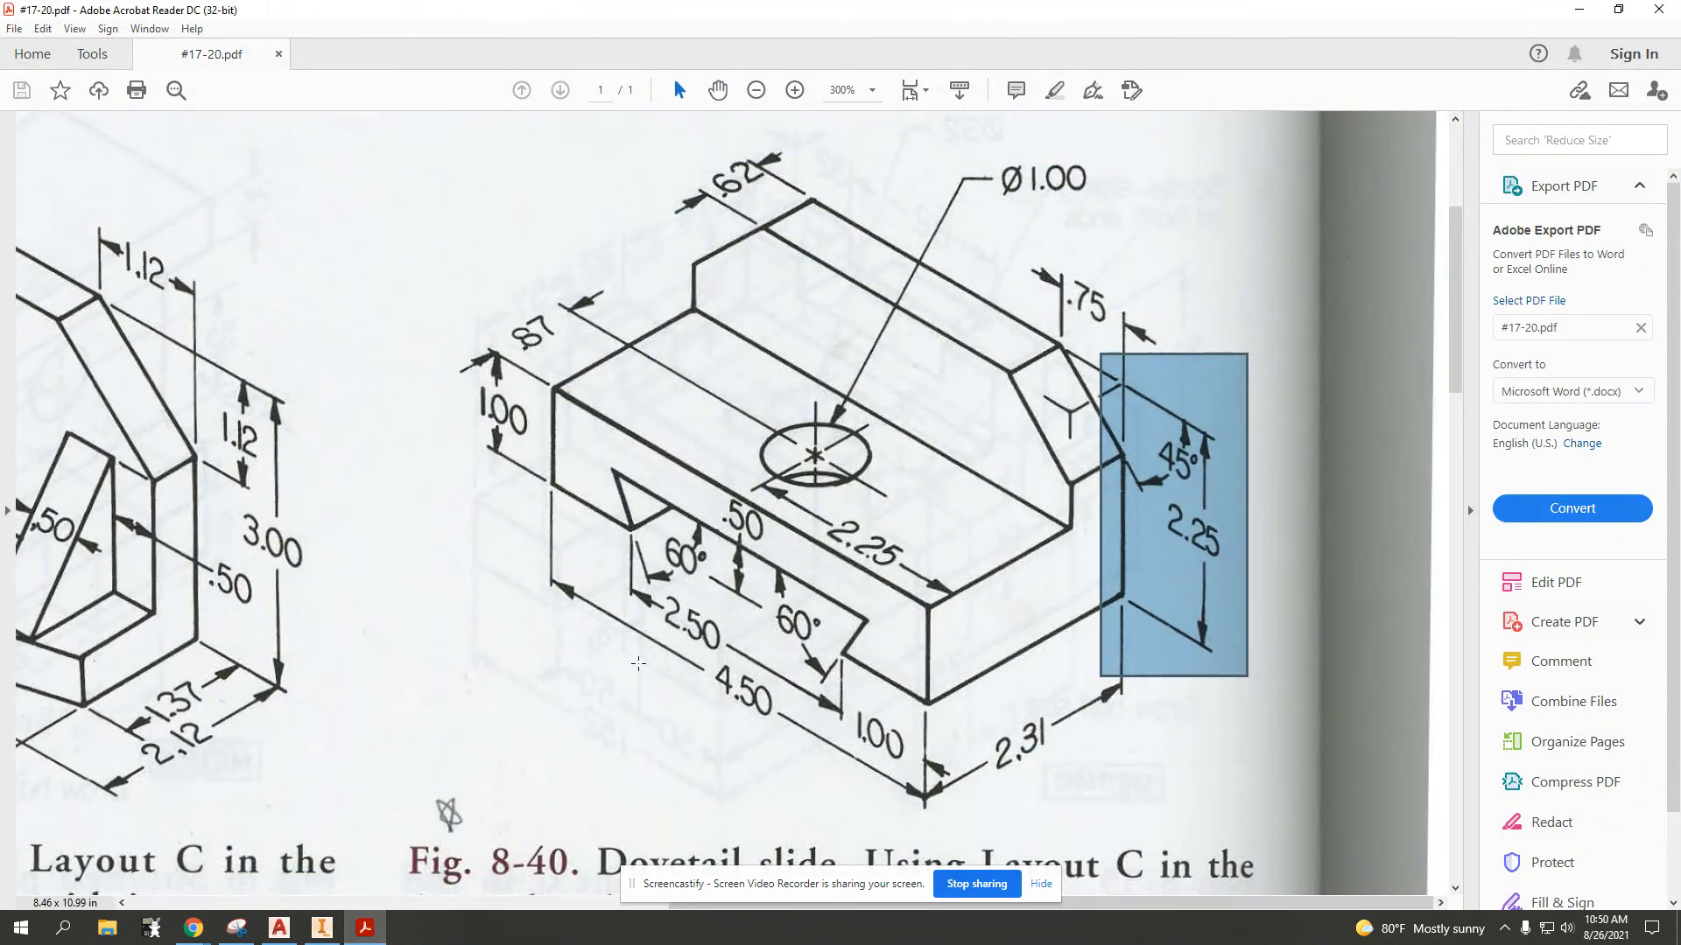
pyautogui.click(769, 578)
pyautogui.click(608, 490)
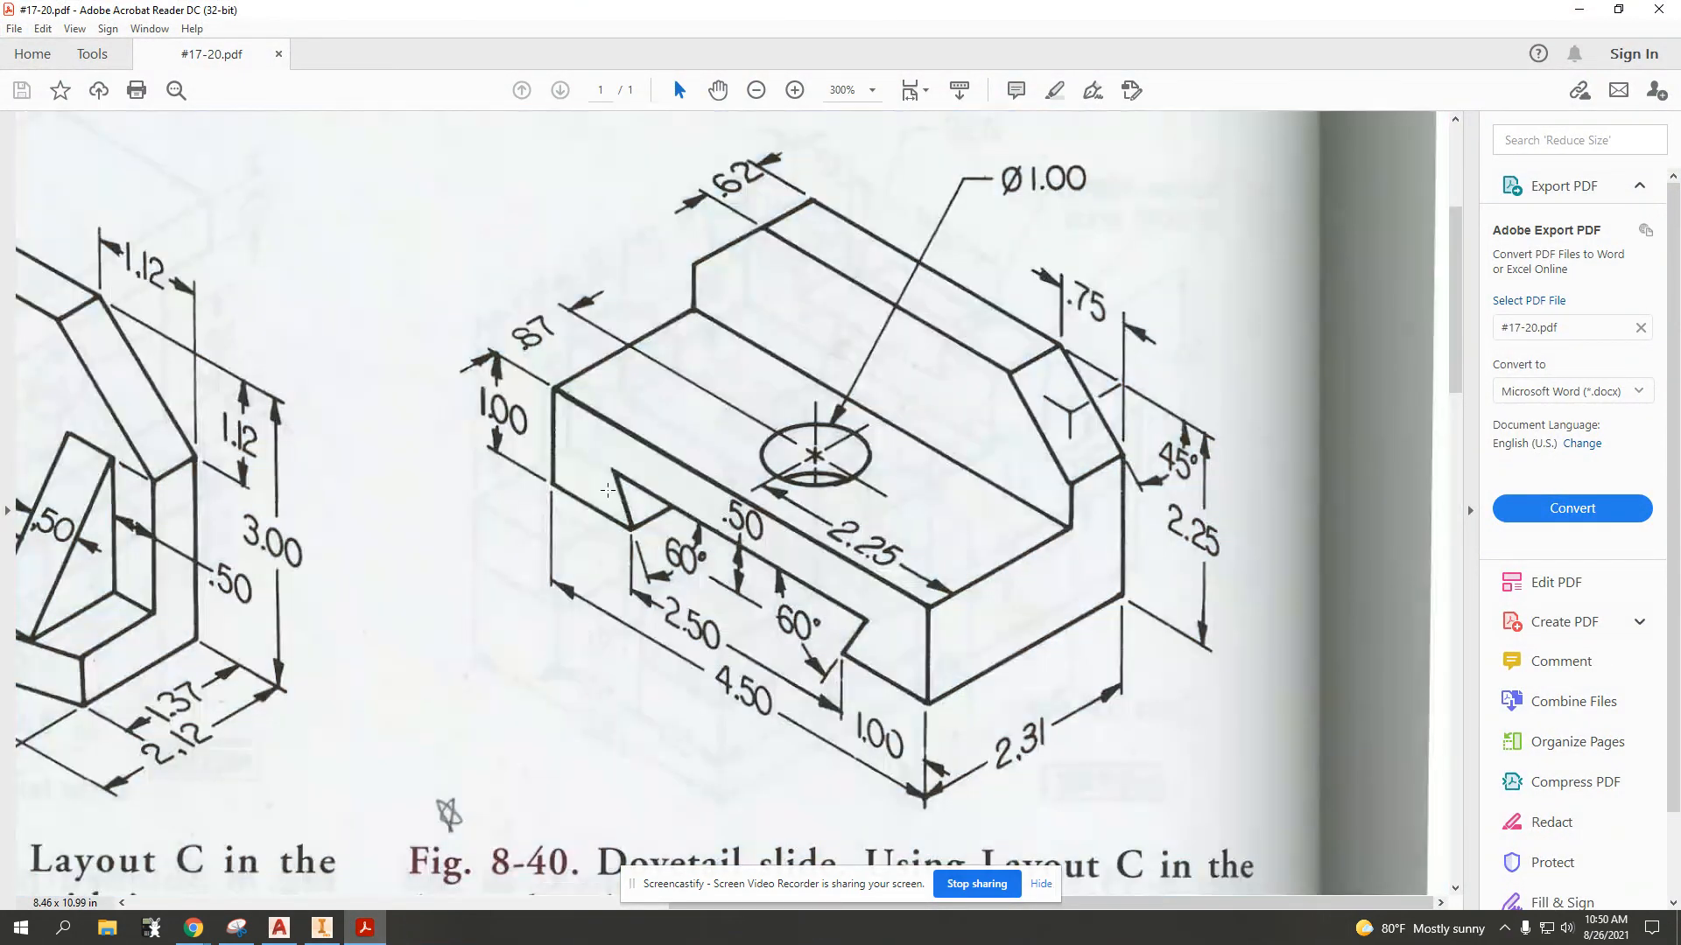
pyautogui.moveTo(592, 447); pyautogui.dragTo(895, 686)
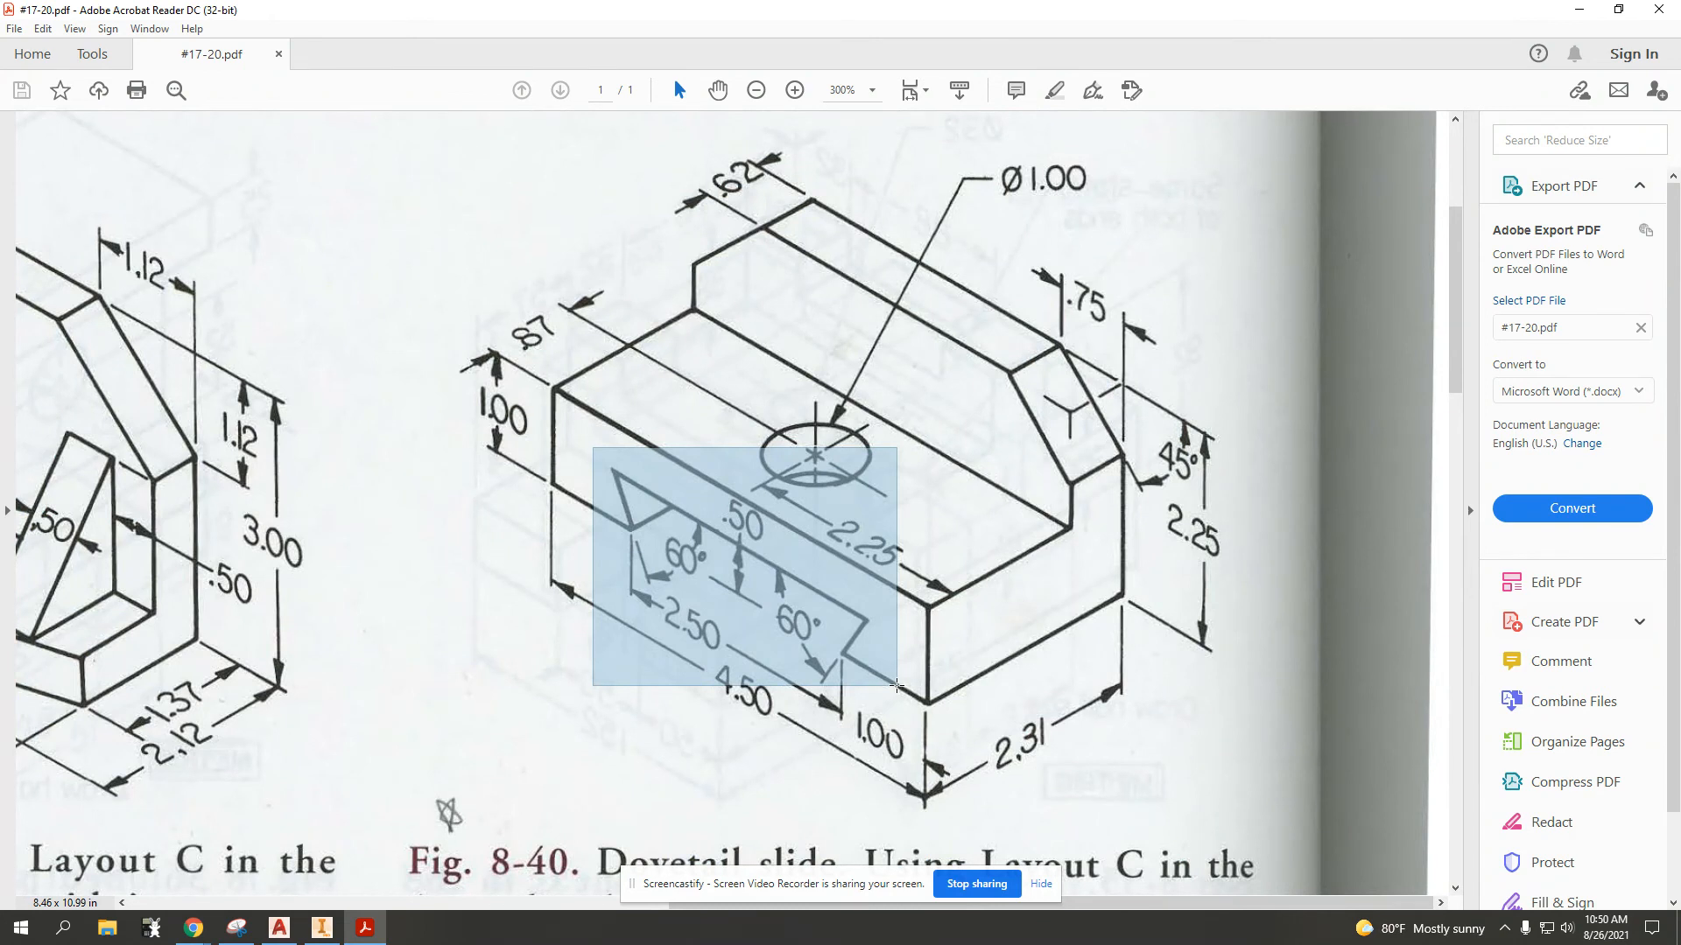
pyautogui.moveTo(896, 686); pyautogui.dragTo(899, 688)
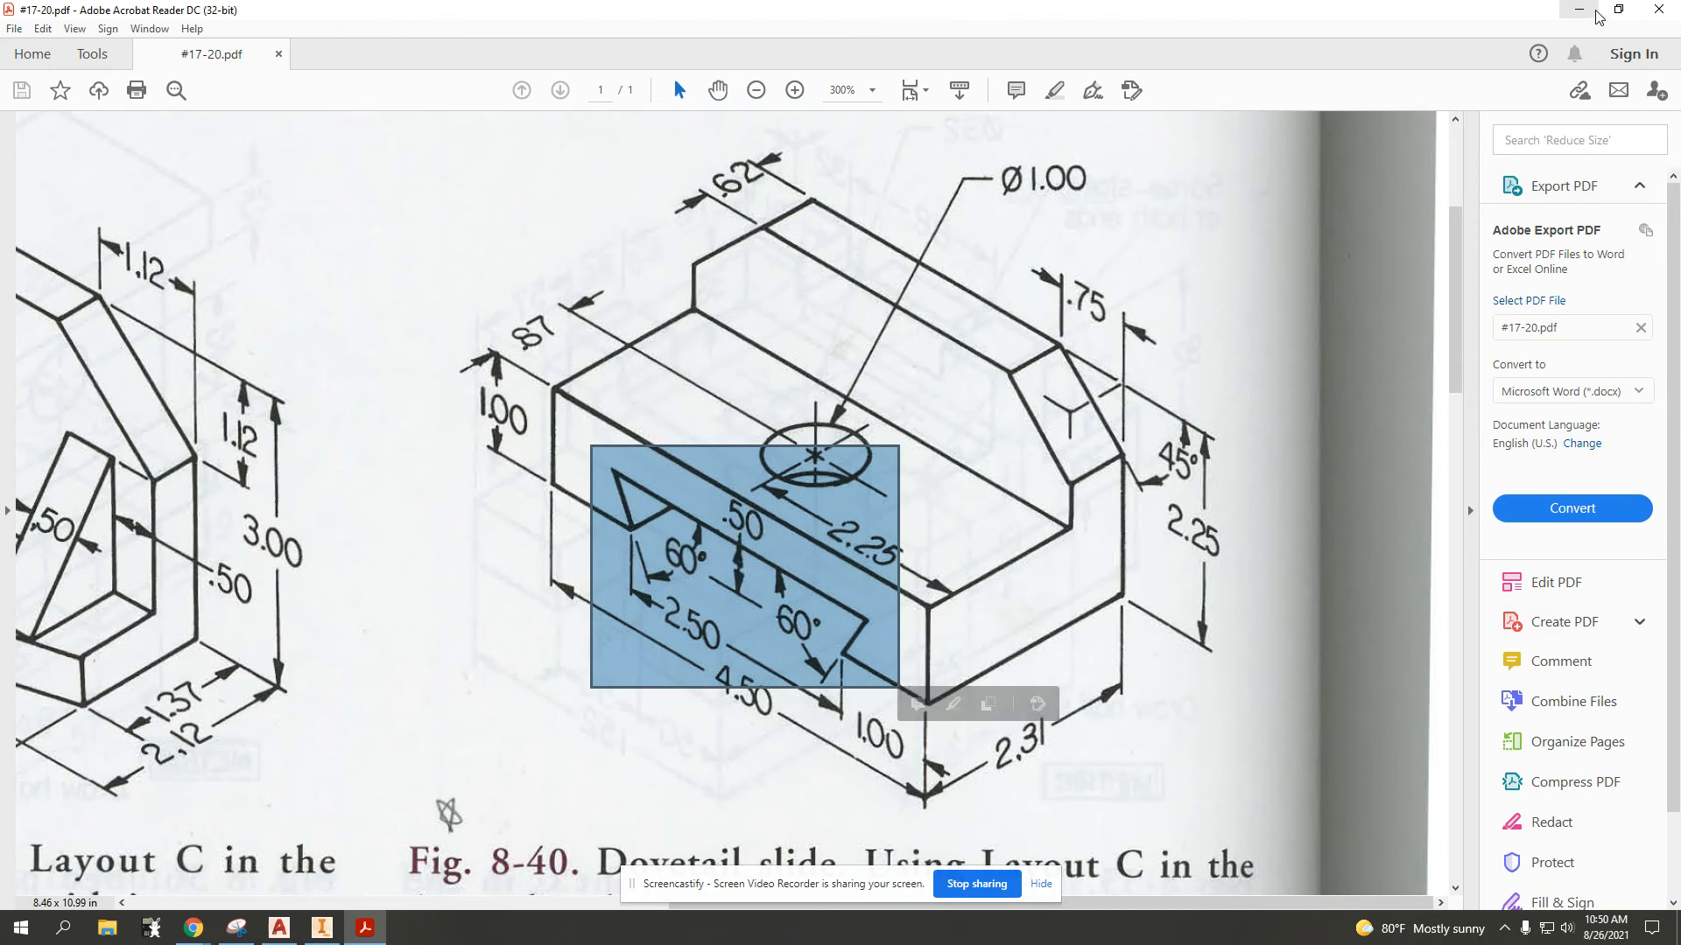
# Switch back to Inventor and dimension the slot's bottom opening between the inner ends of the two feet as 2.5 in
pyautogui.hotkey('alt', 'Tab')
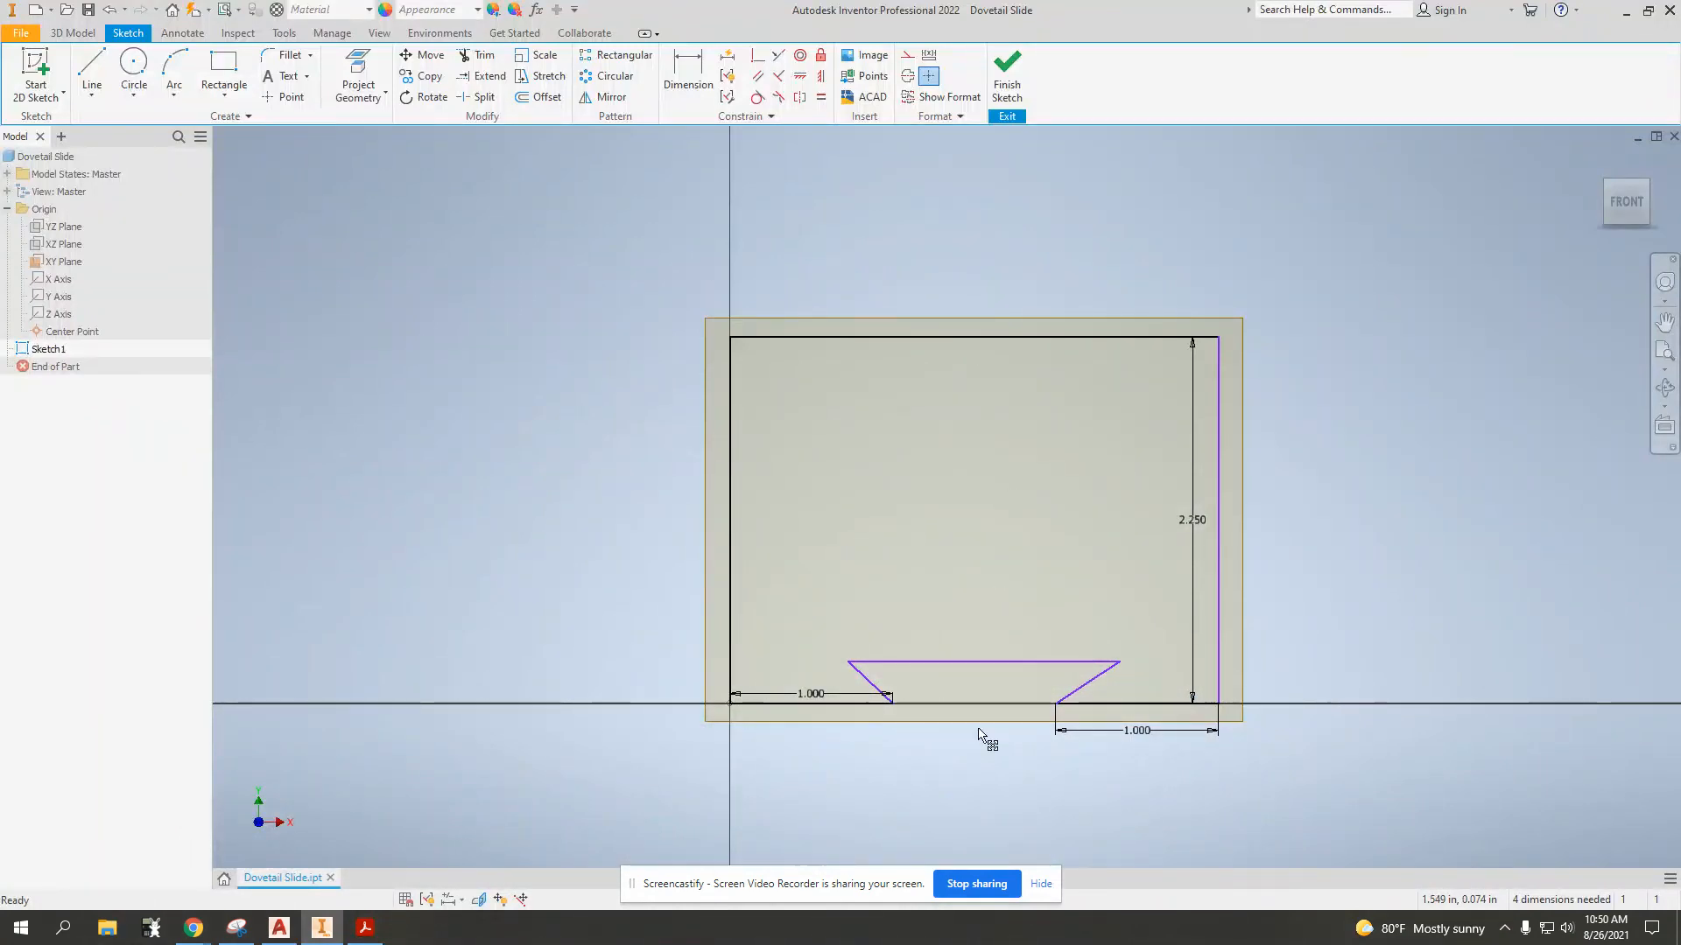
pyautogui.scroll(-3, 969, 647)
pyautogui.scroll(2, 1012, 653)
pyautogui.scroll(5, 1012, 651)
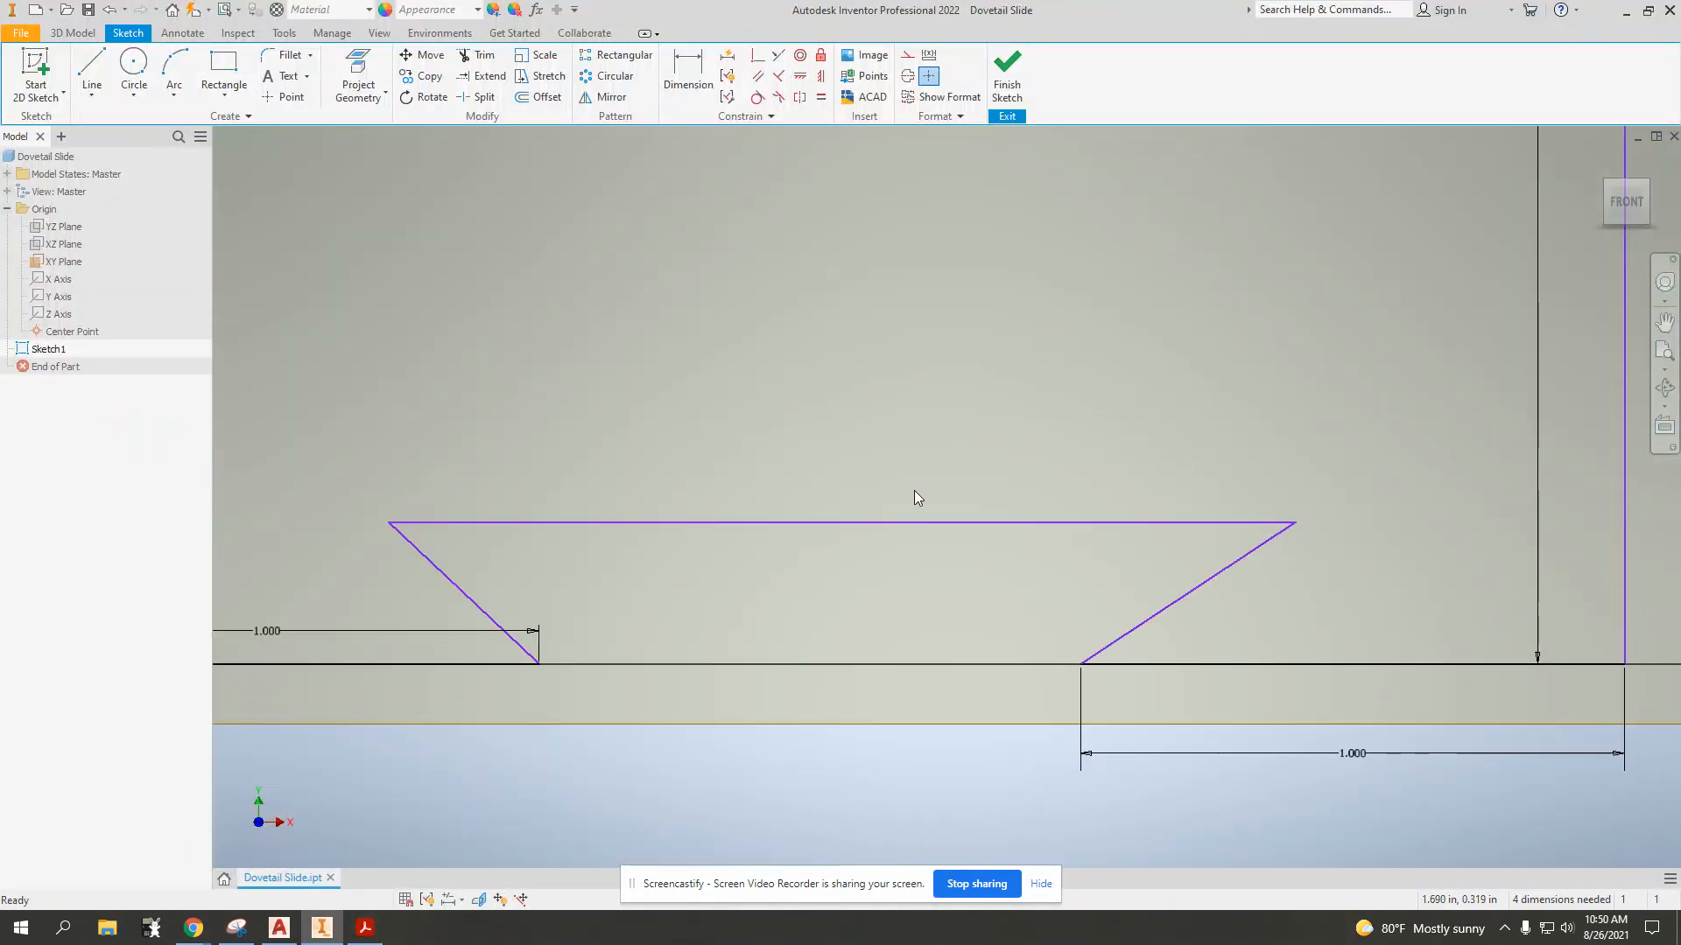
pyautogui.scroll(-2, 1056, 481)
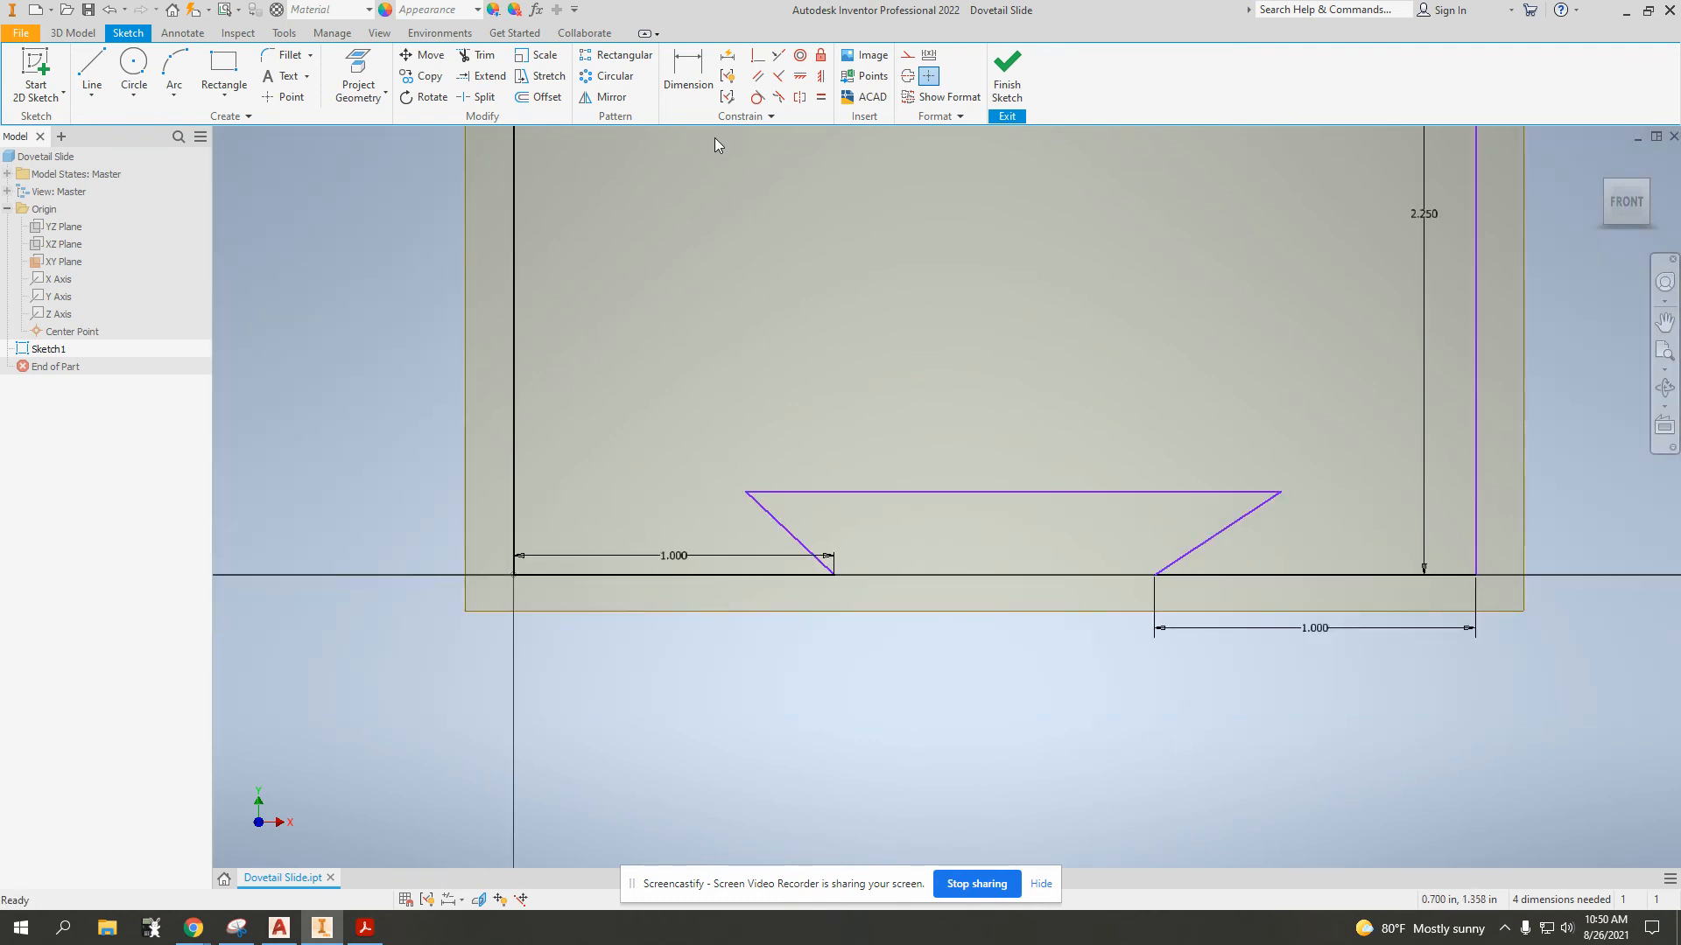
pyautogui.click(688, 71)
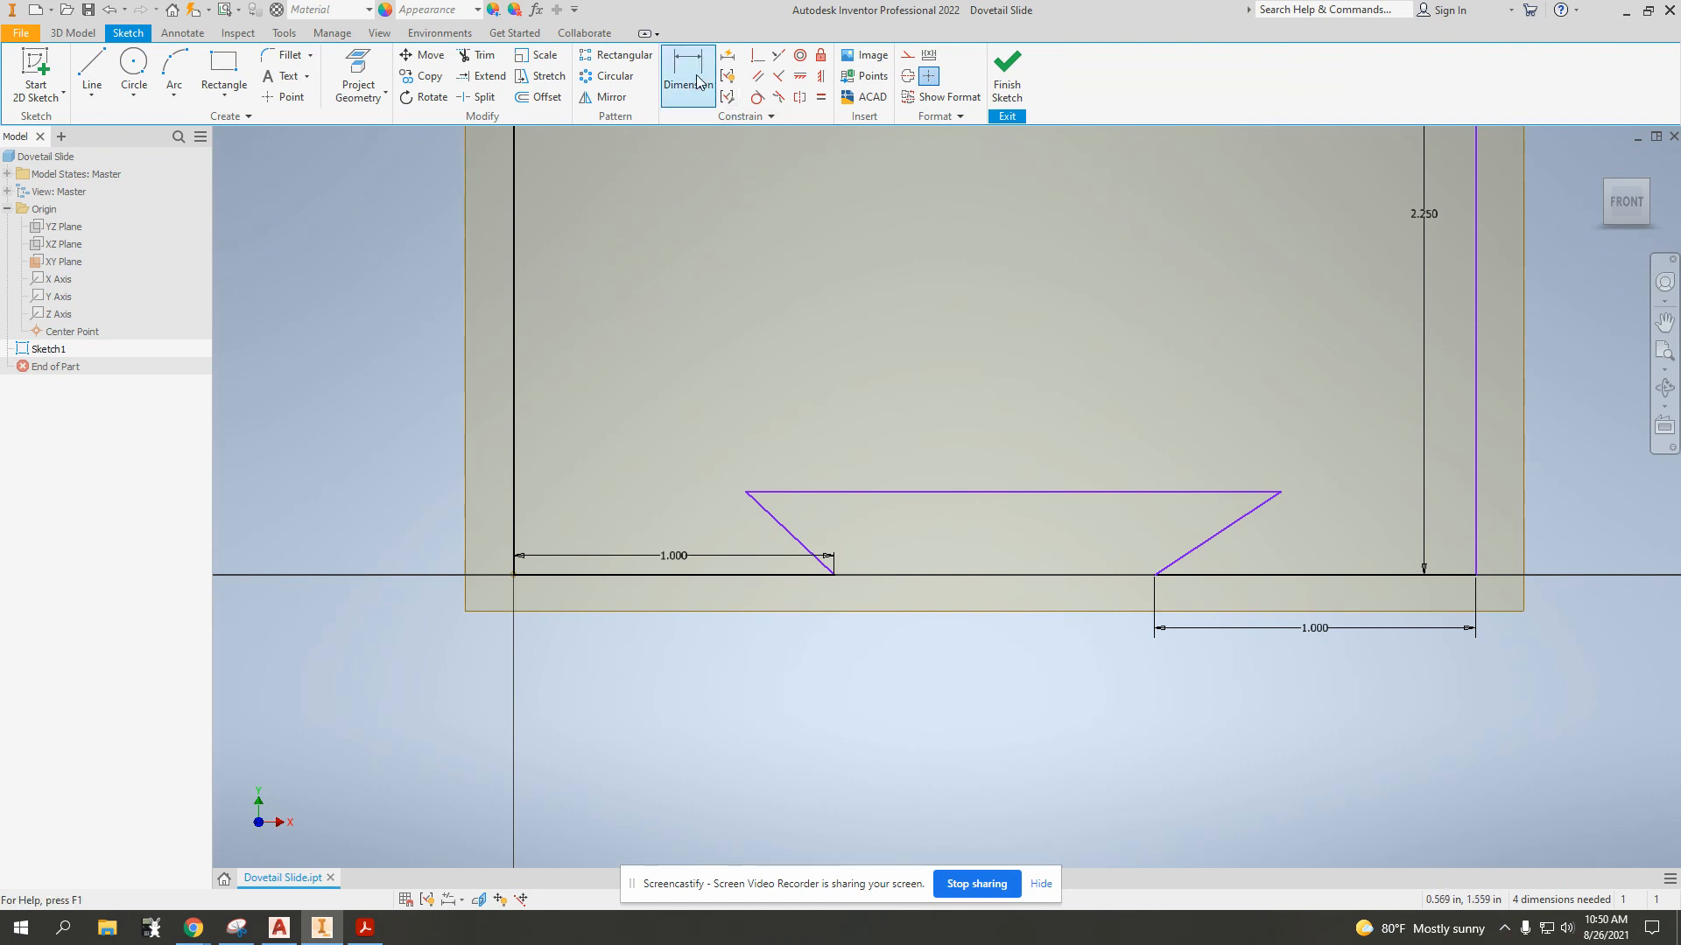
pyautogui.click(837, 576)
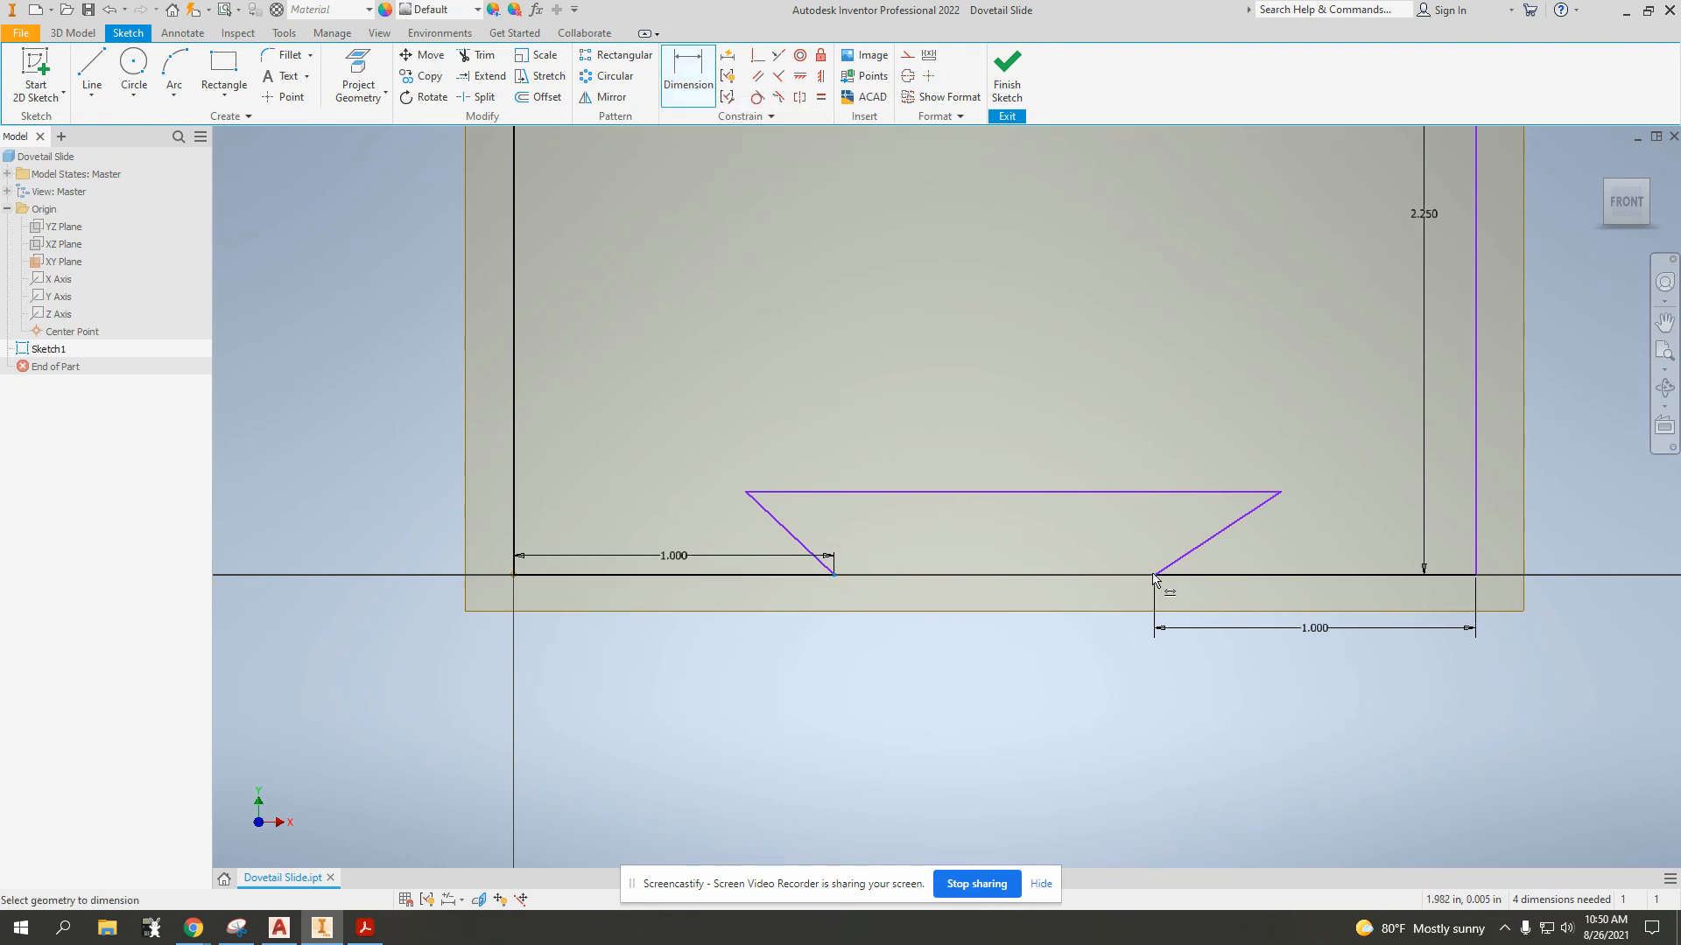
pyautogui.click(1156, 575)
pyautogui.click(1005, 634)
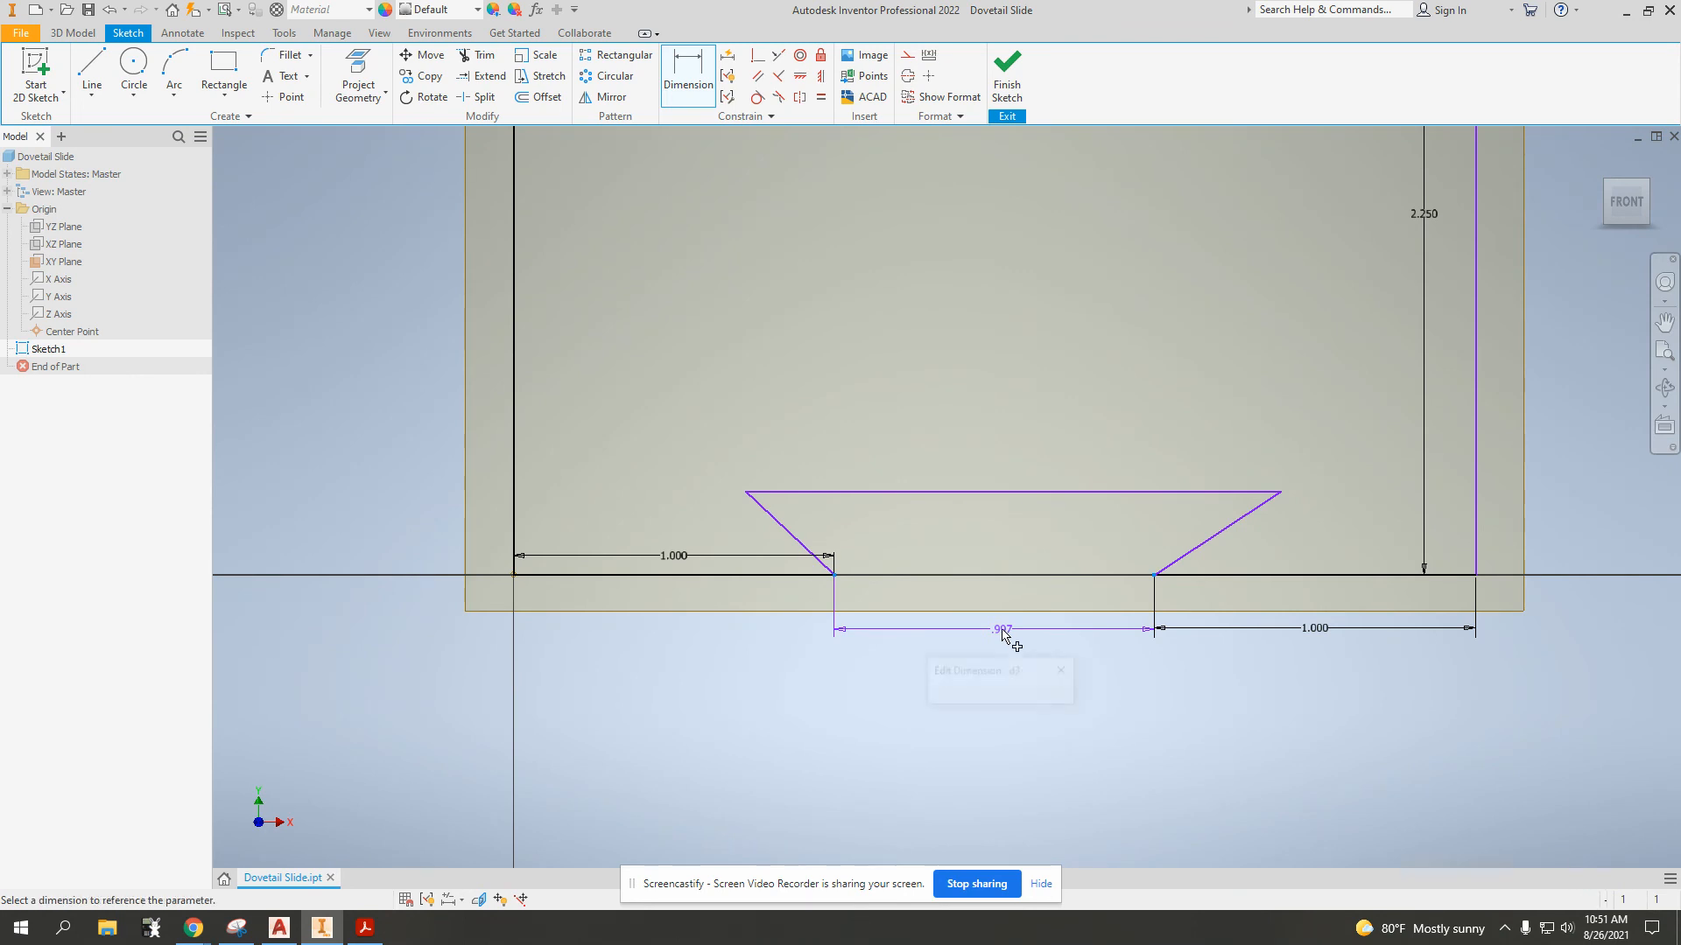
pyautogui.write('2.5')
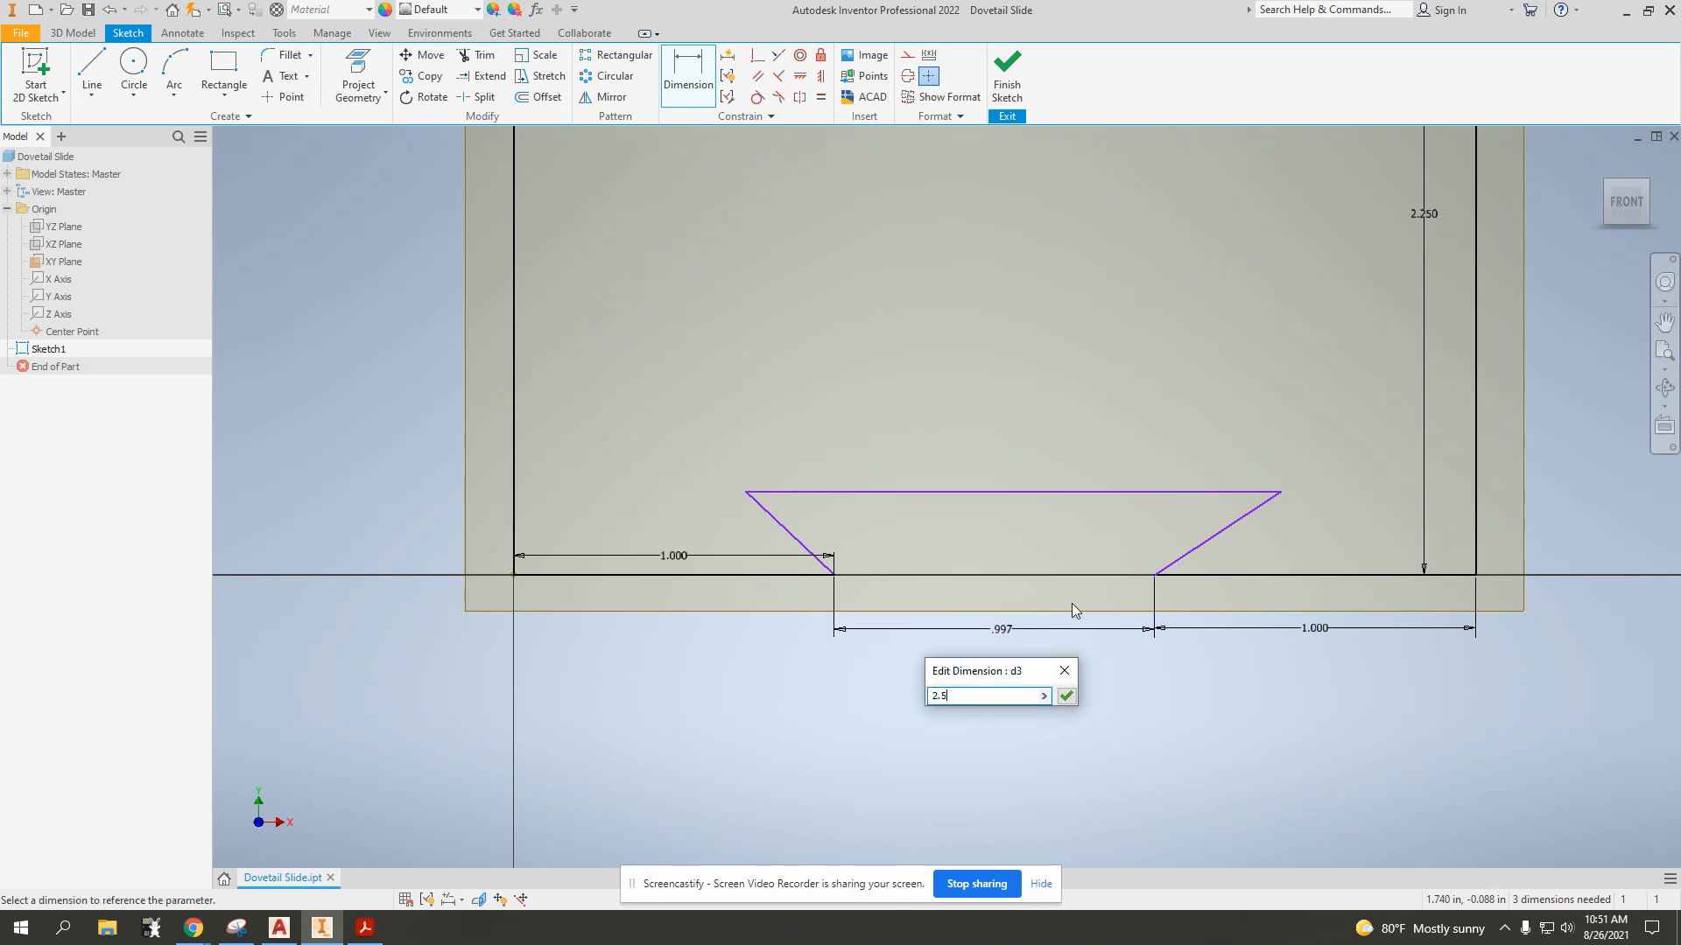
pyautogui.press('Return')
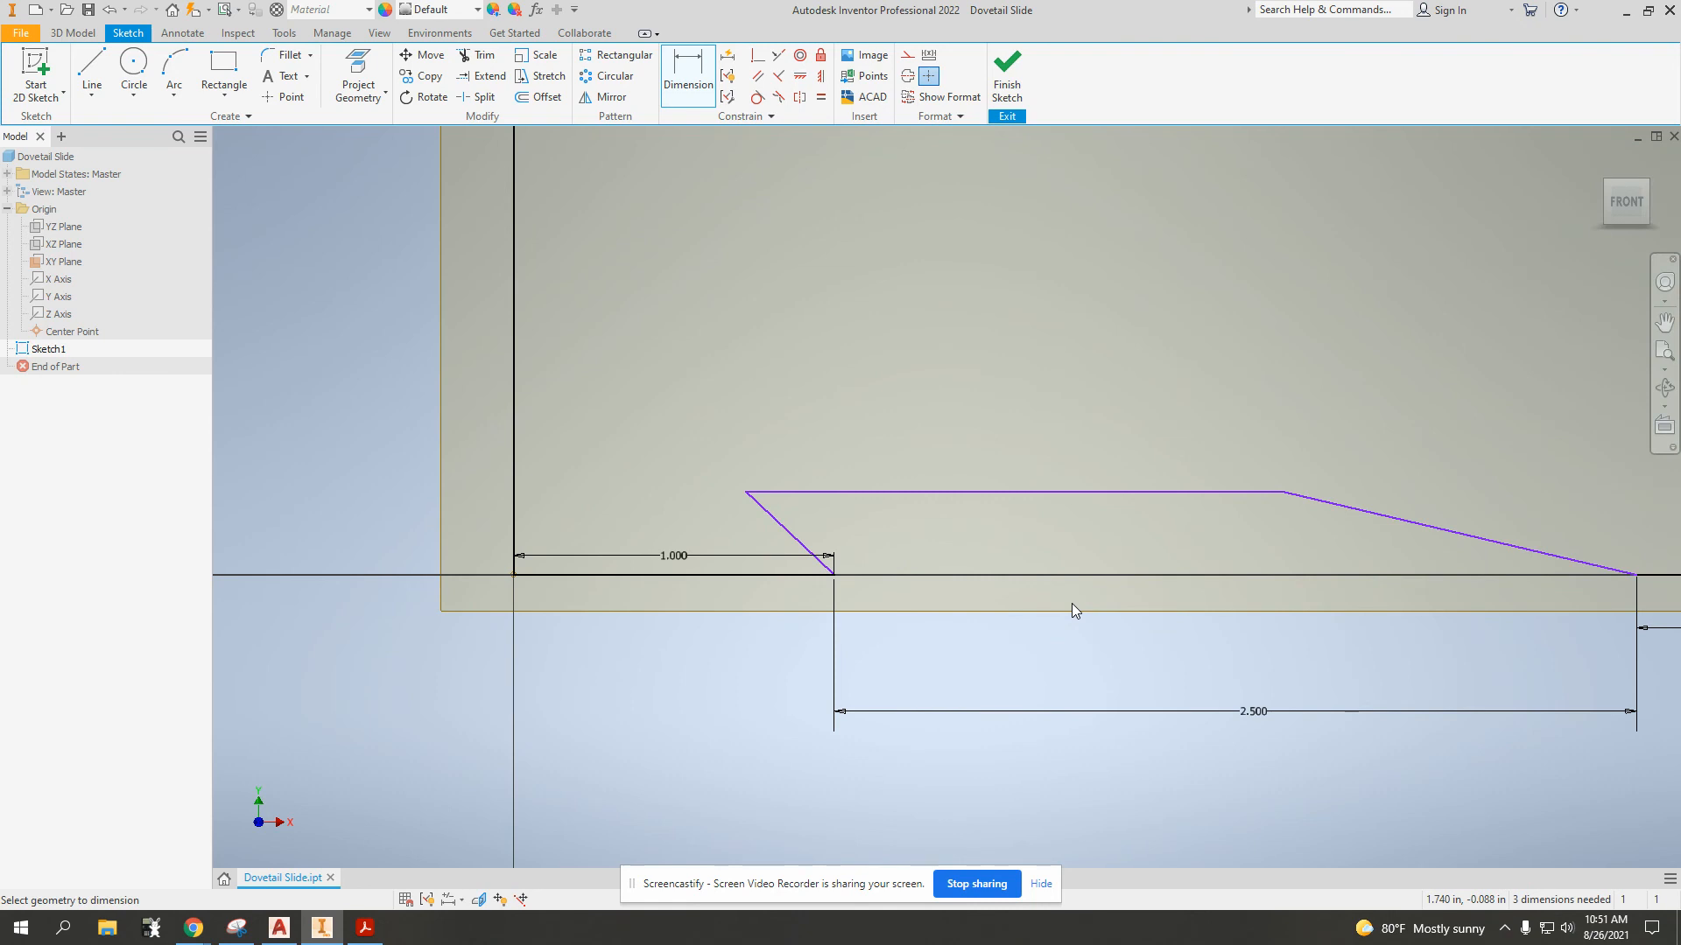
pyautogui.scroll(-4, 1126, 506)
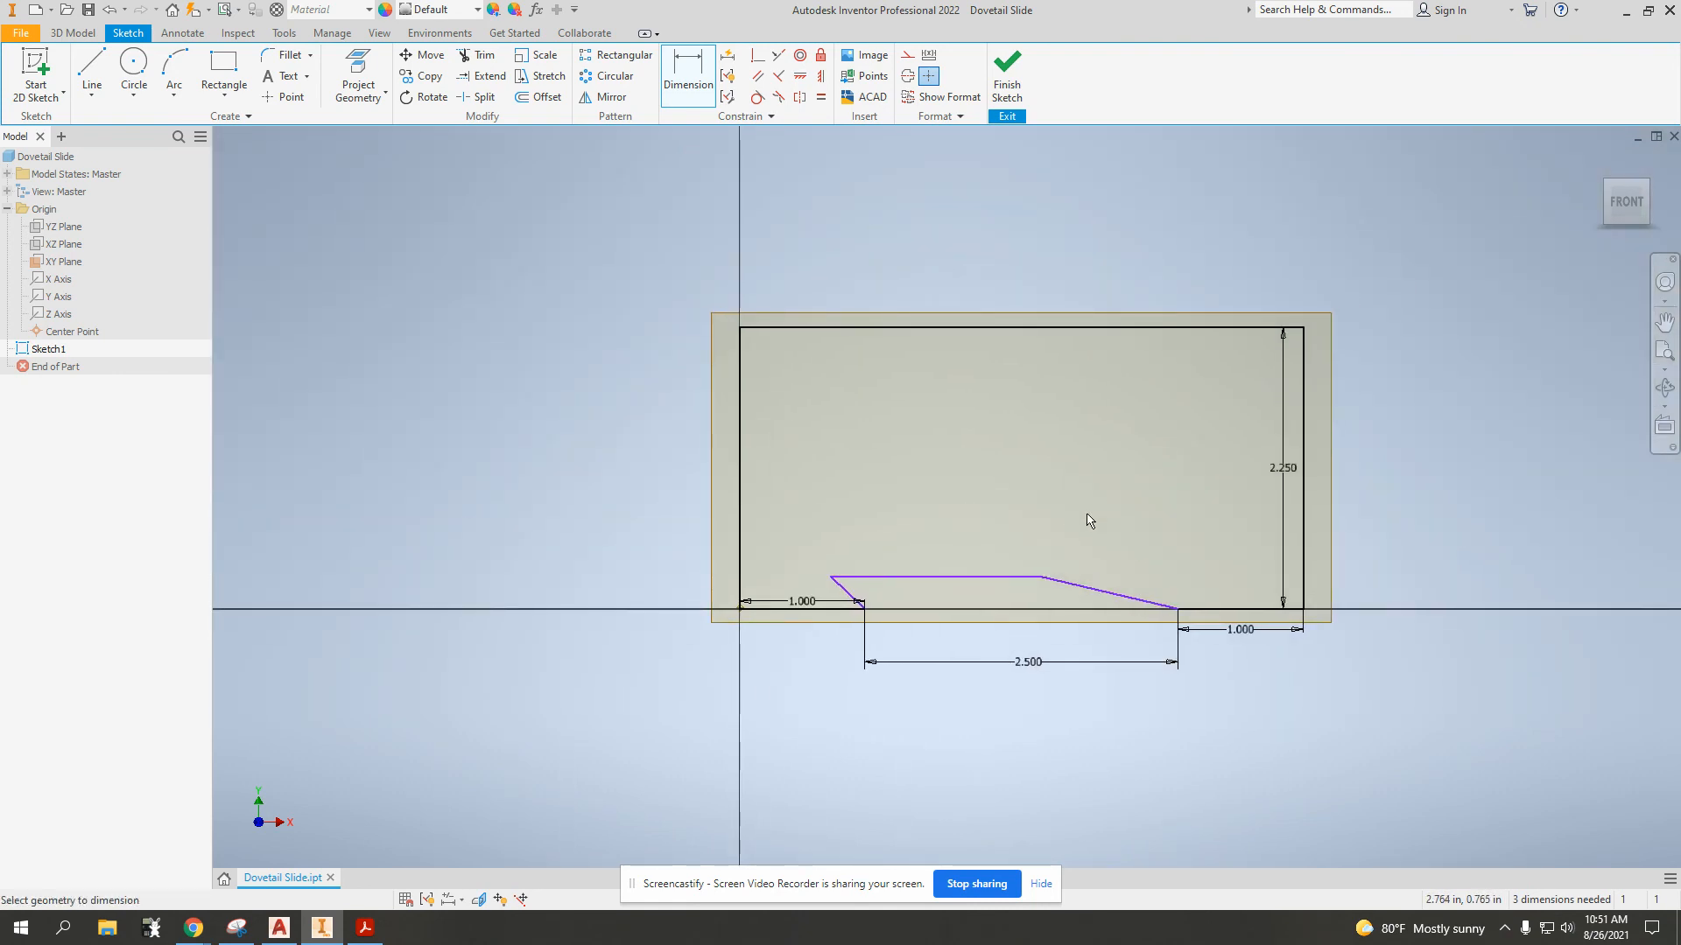
pyautogui.press('Escape')
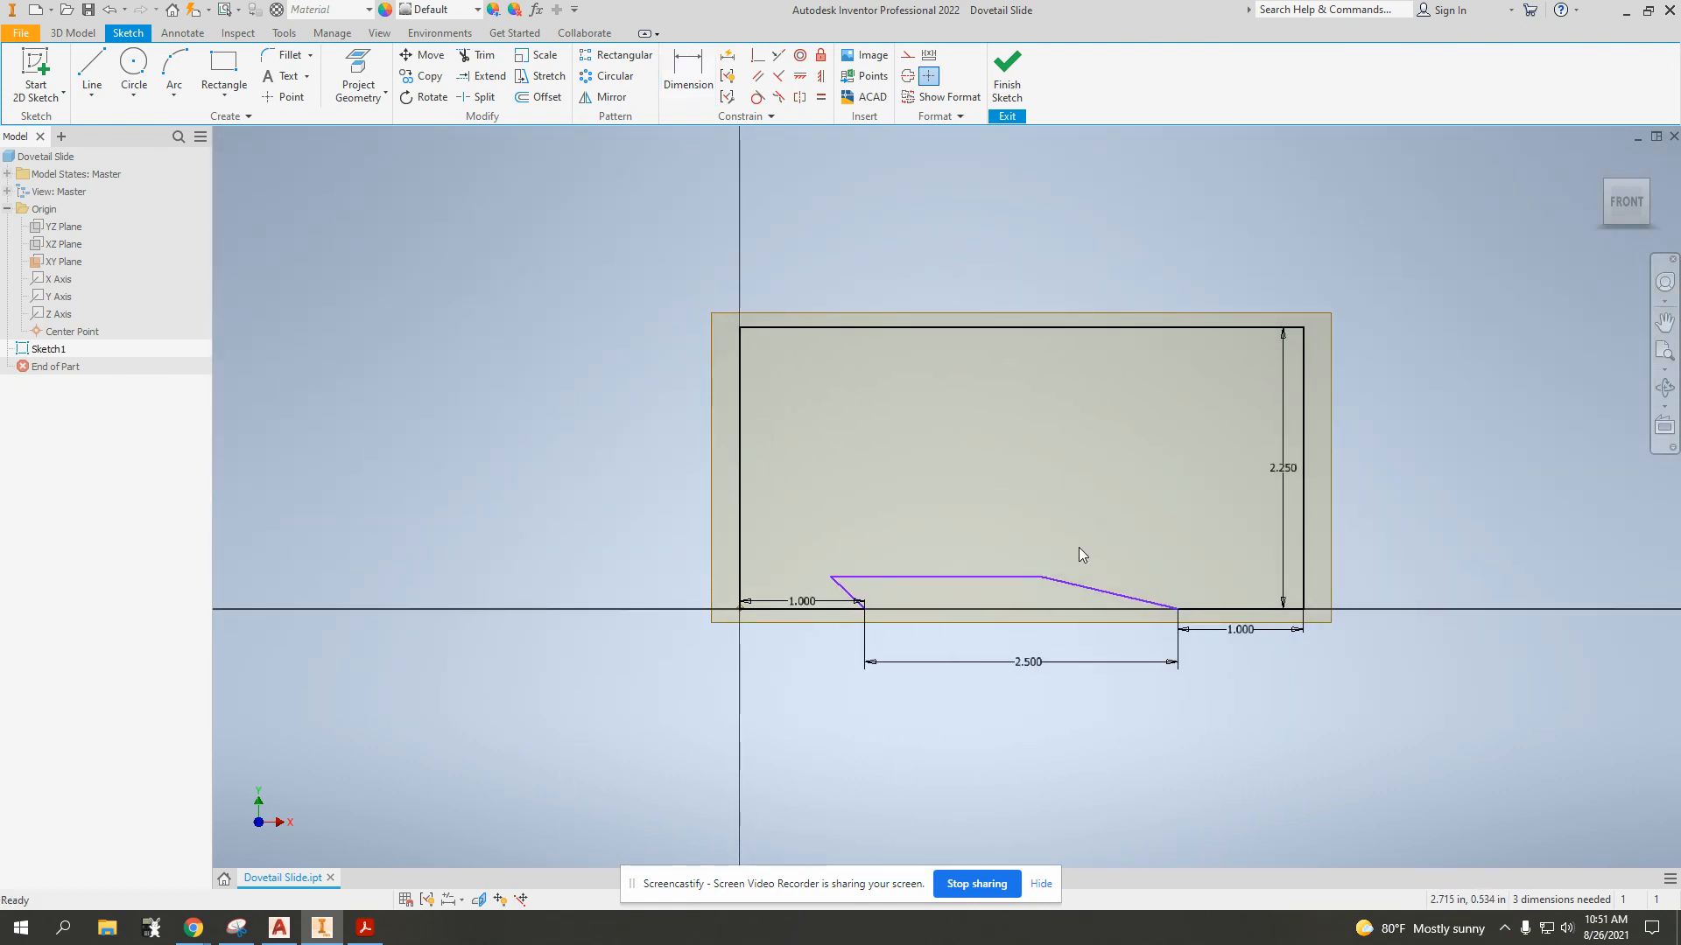
# Delete the slanted line joining the slot's top line to the right foot
pyautogui.click(1032, 582)
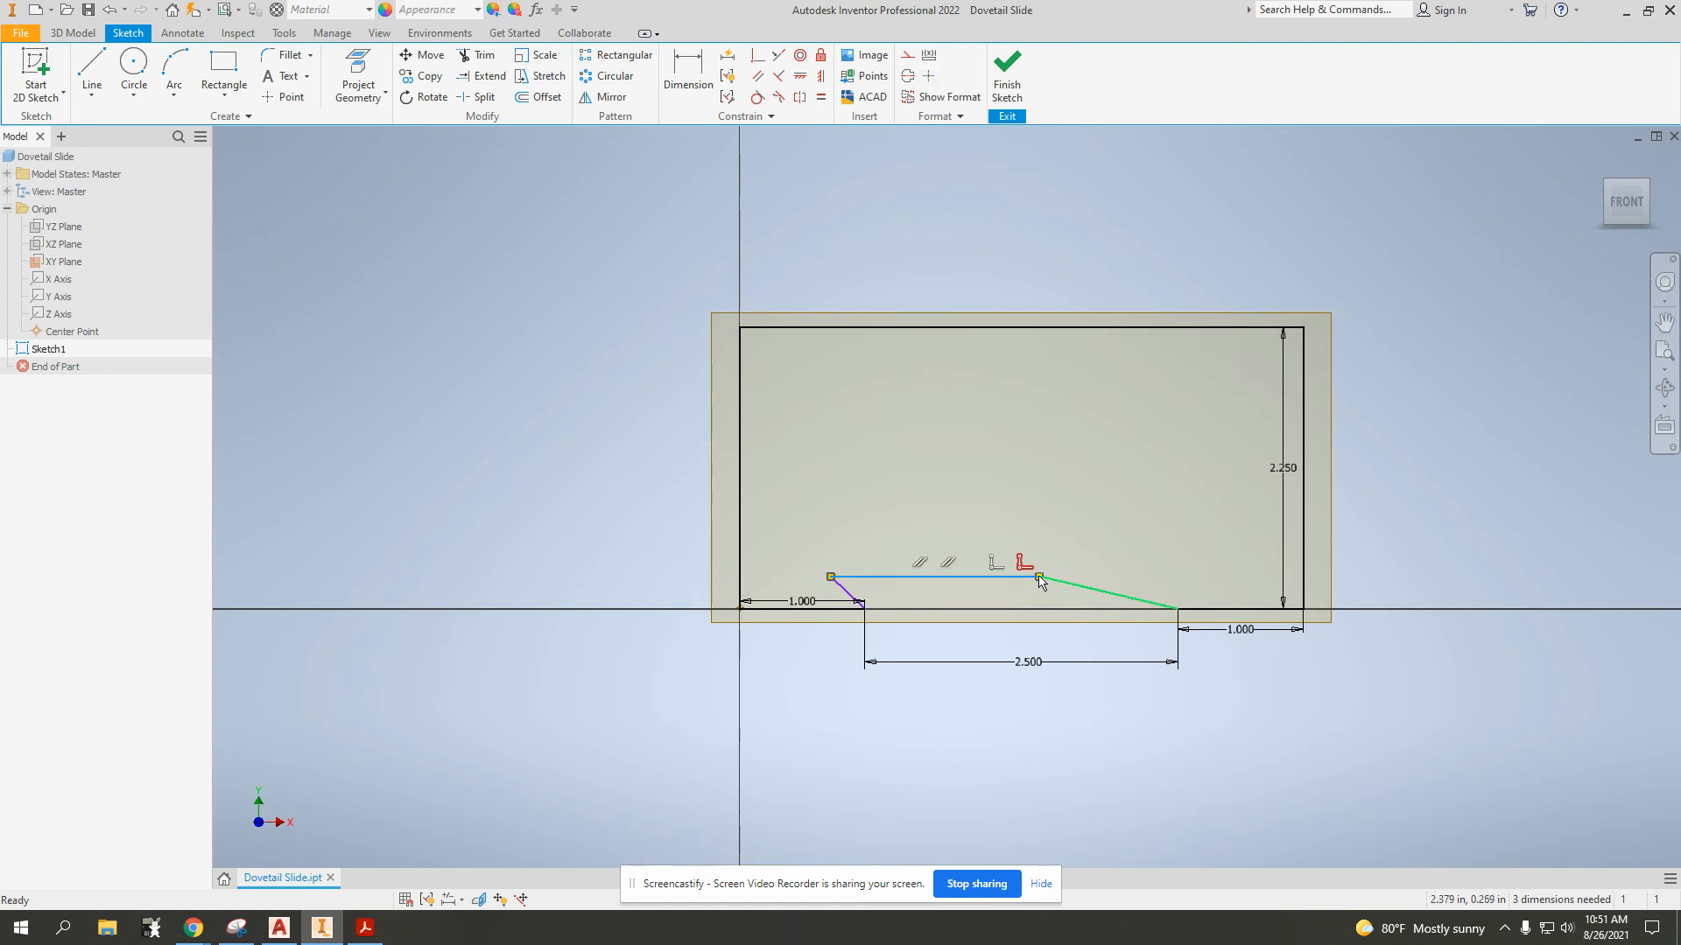
pyautogui.moveTo(1040, 581)
pyautogui.mouseDown()
pyautogui.moveTo(1184, 572)
pyautogui.moveTo(1042, 577)
pyautogui.mouseUp()
pyautogui.press('Delete')
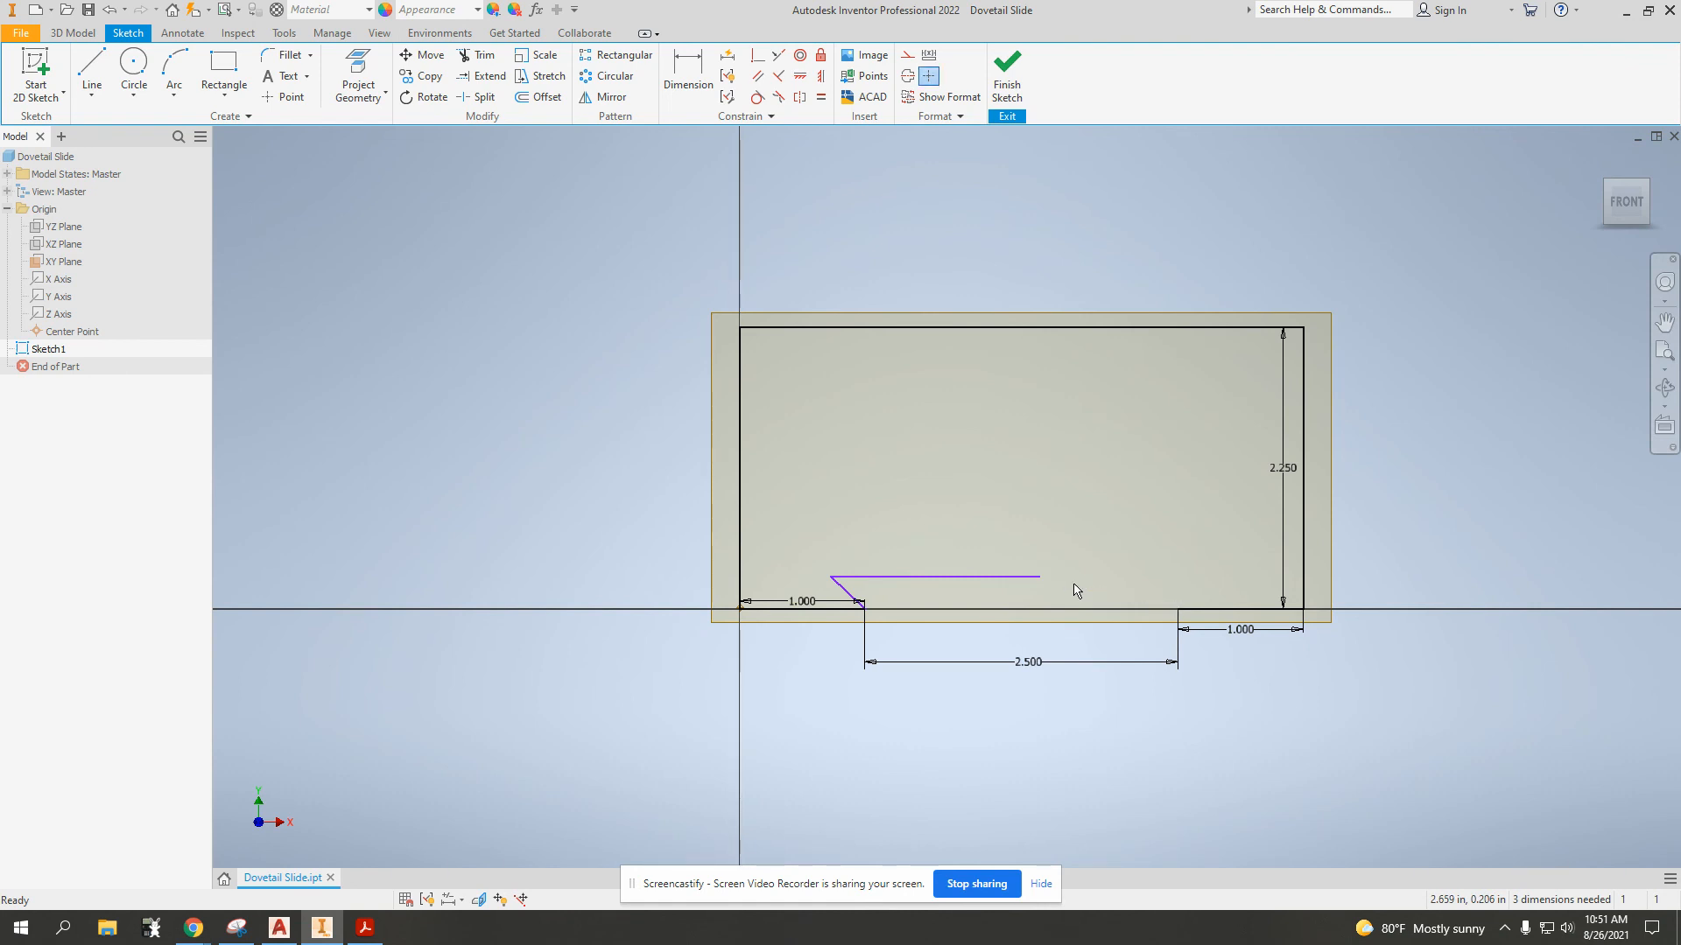
# Stretch the slot's top line to the right until its free end lies slightly beyond the right foot's inner end
pyautogui.click(960, 577)
pyautogui.press('Escape')
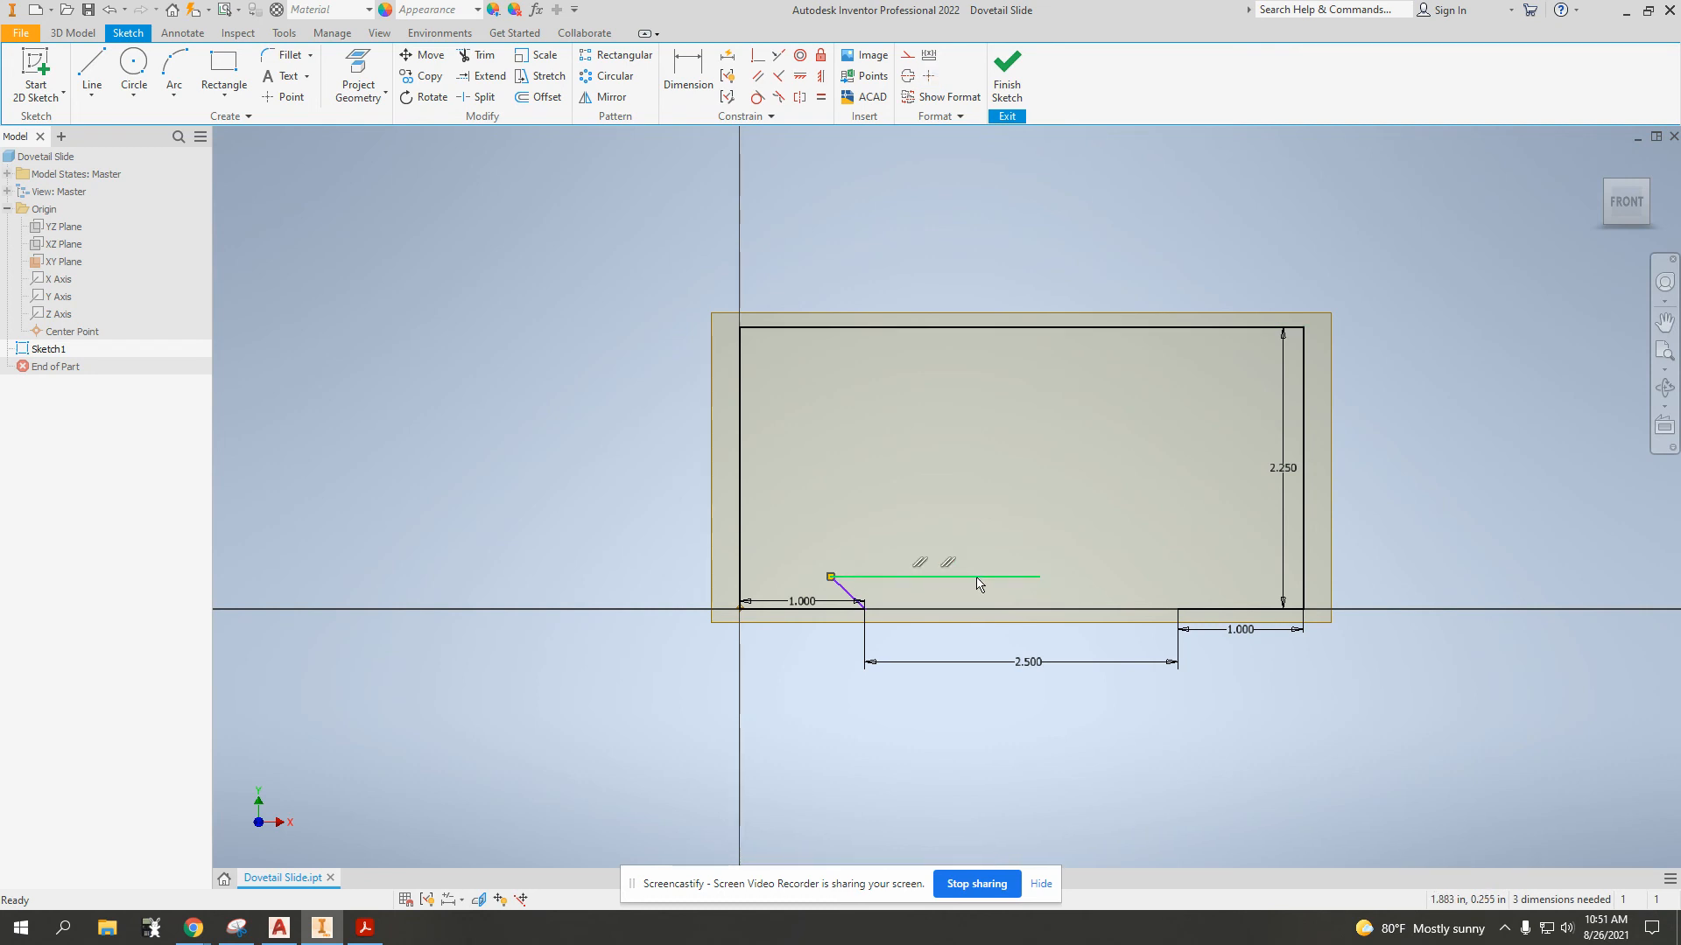
pyautogui.rightClick(978, 584)
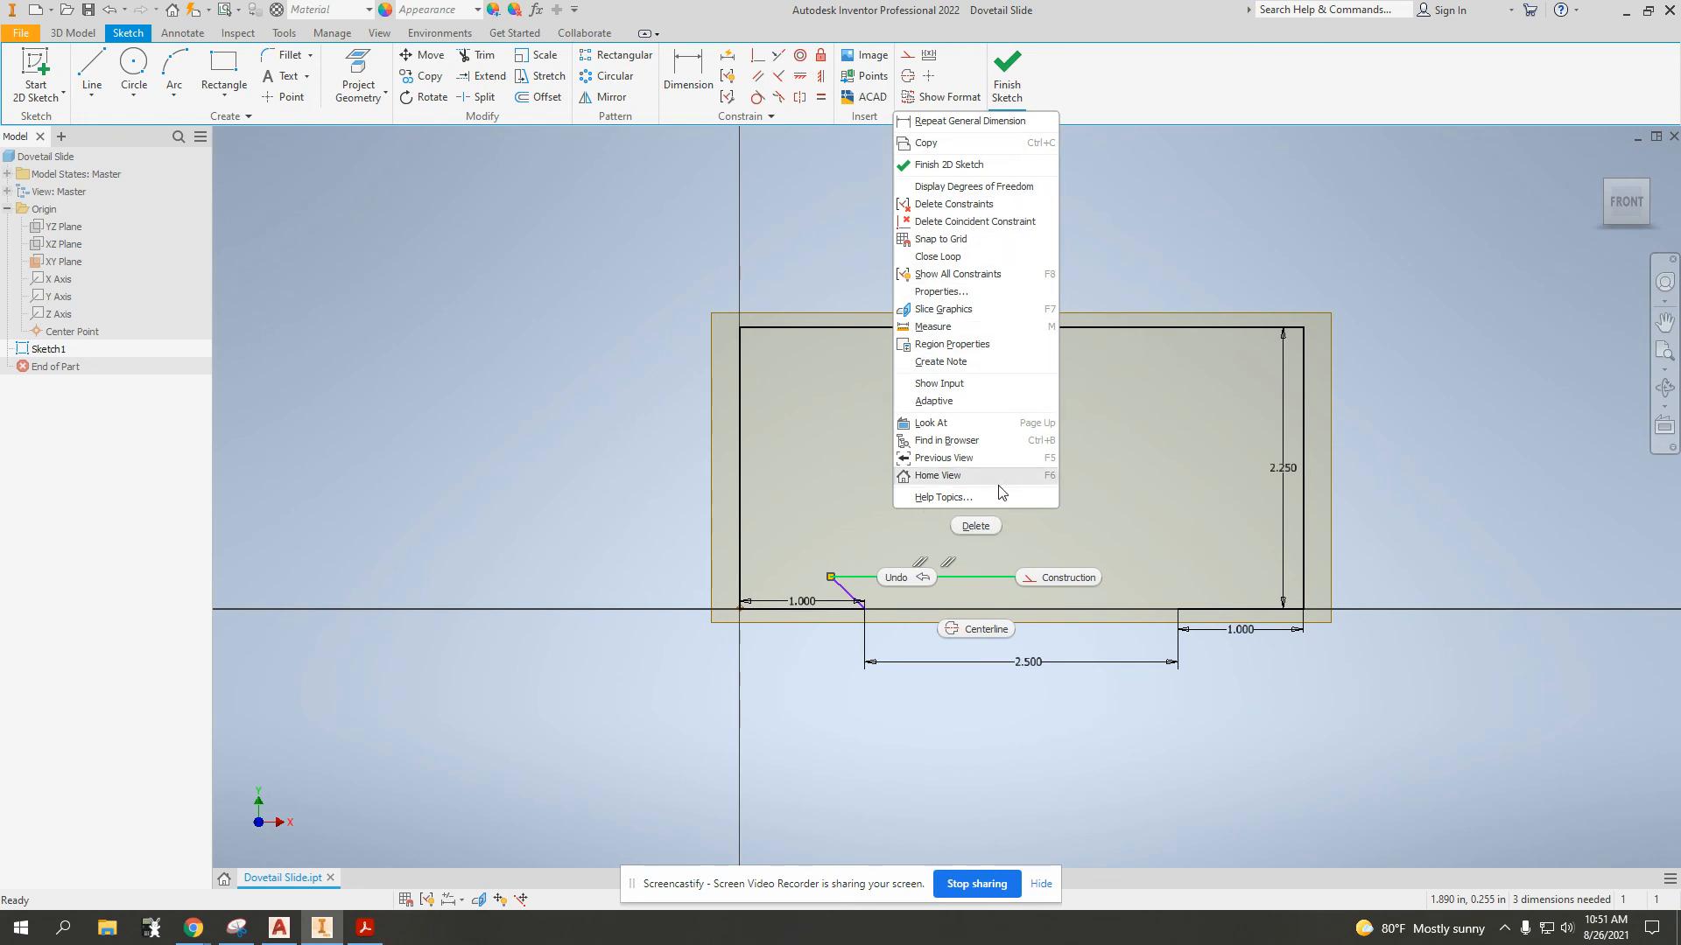
pyautogui.click(977, 527)
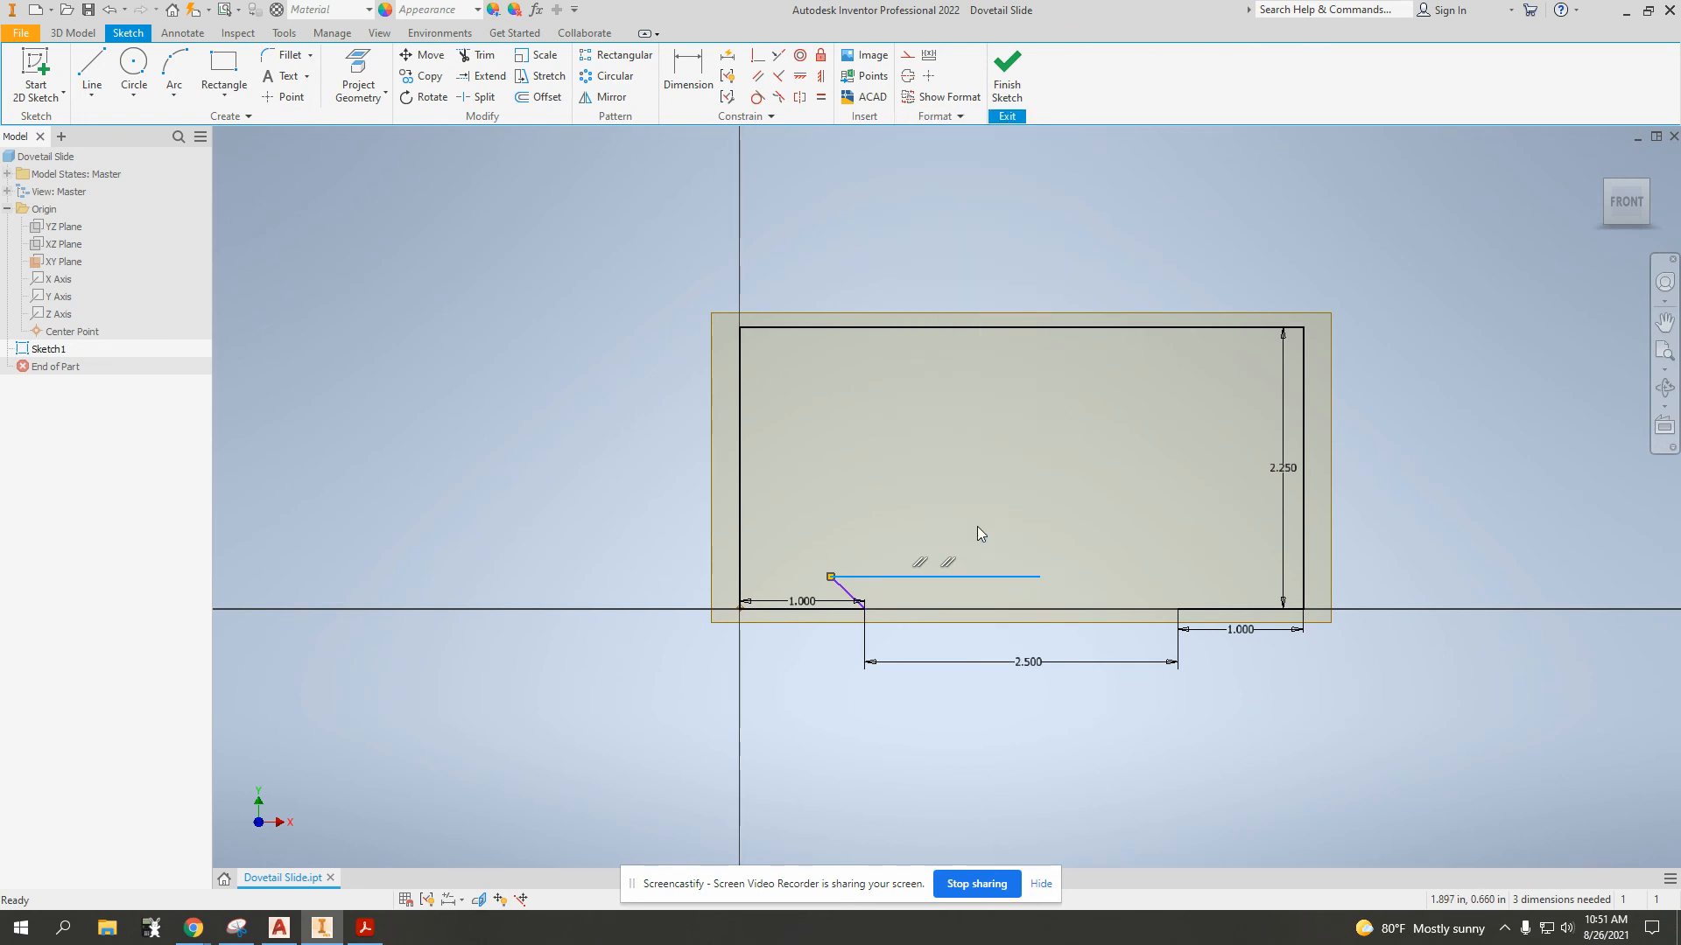
pyautogui.click(1015, 577)
pyautogui.moveTo(1041, 583); pyautogui.dragTo(1211, 581)
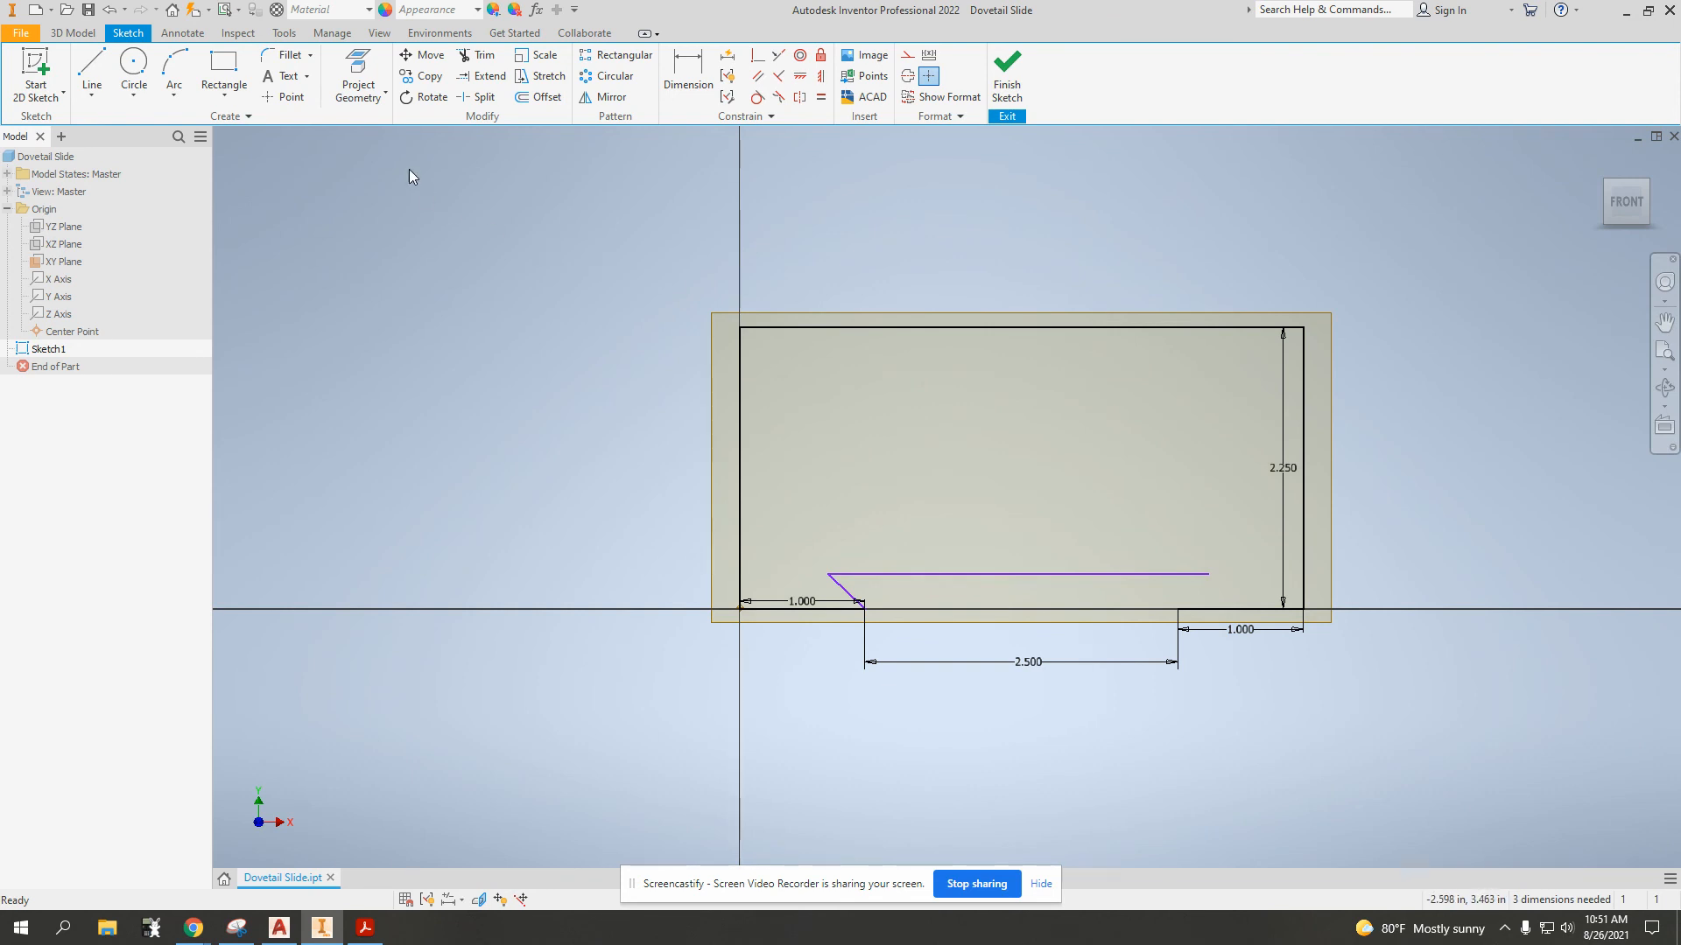
# Draw a slanted line about 0.37 in long from the top line's right end to the right foot's inner end
pyautogui.click(105, 69)
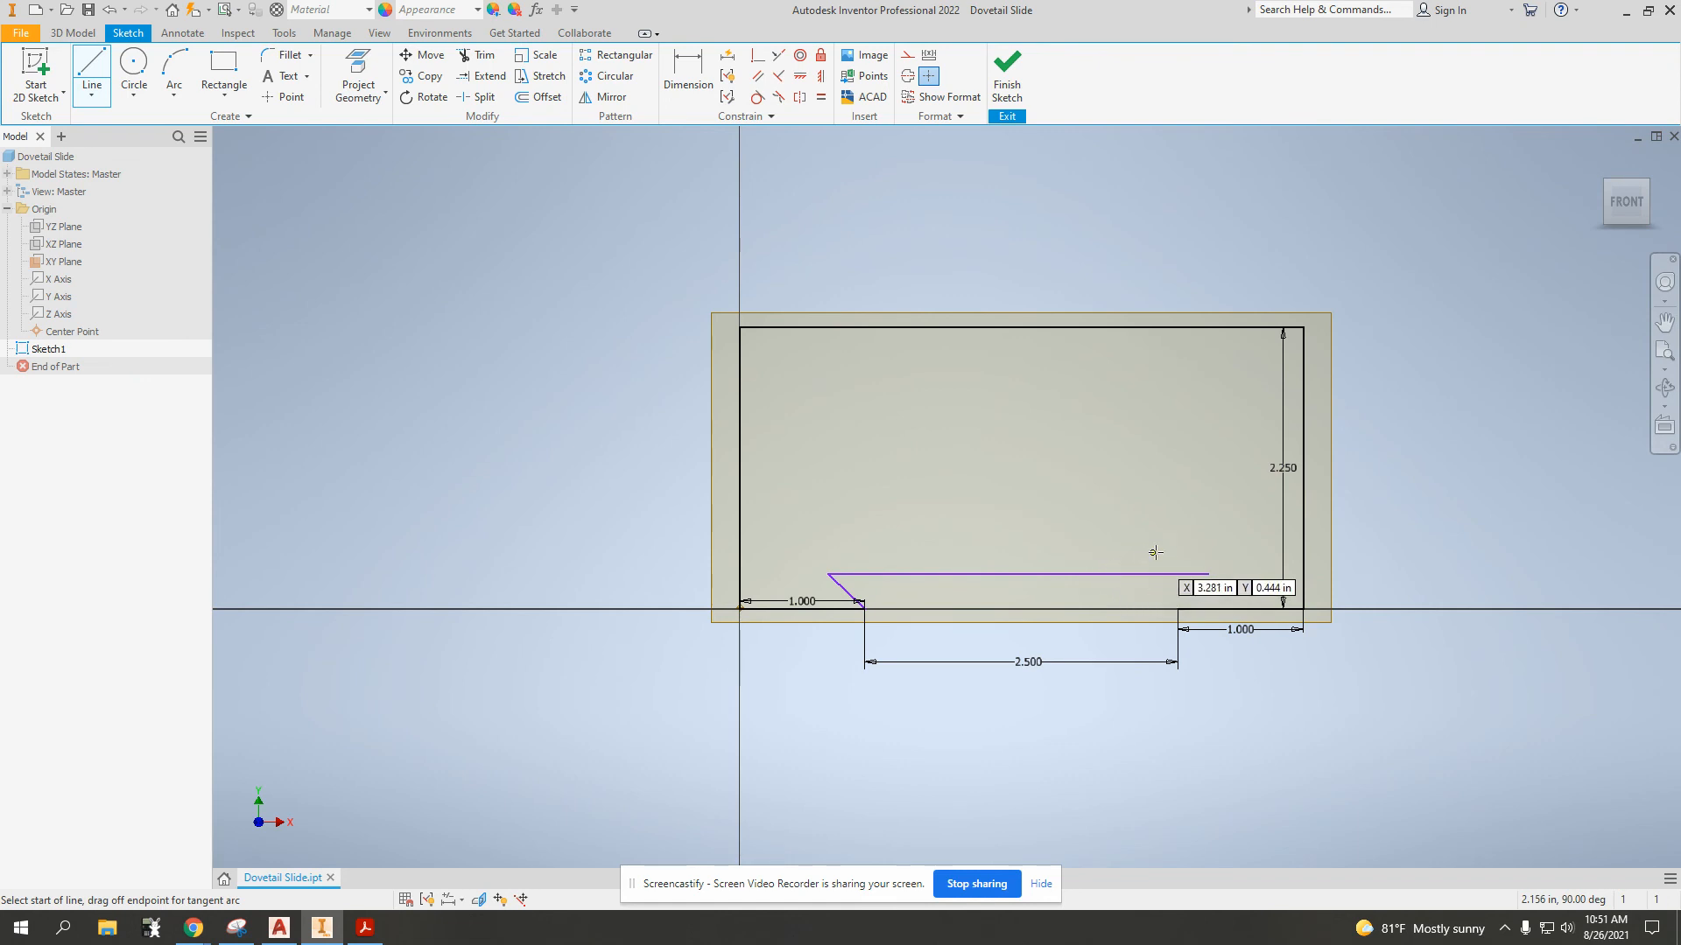
pyautogui.click(1208, 574)
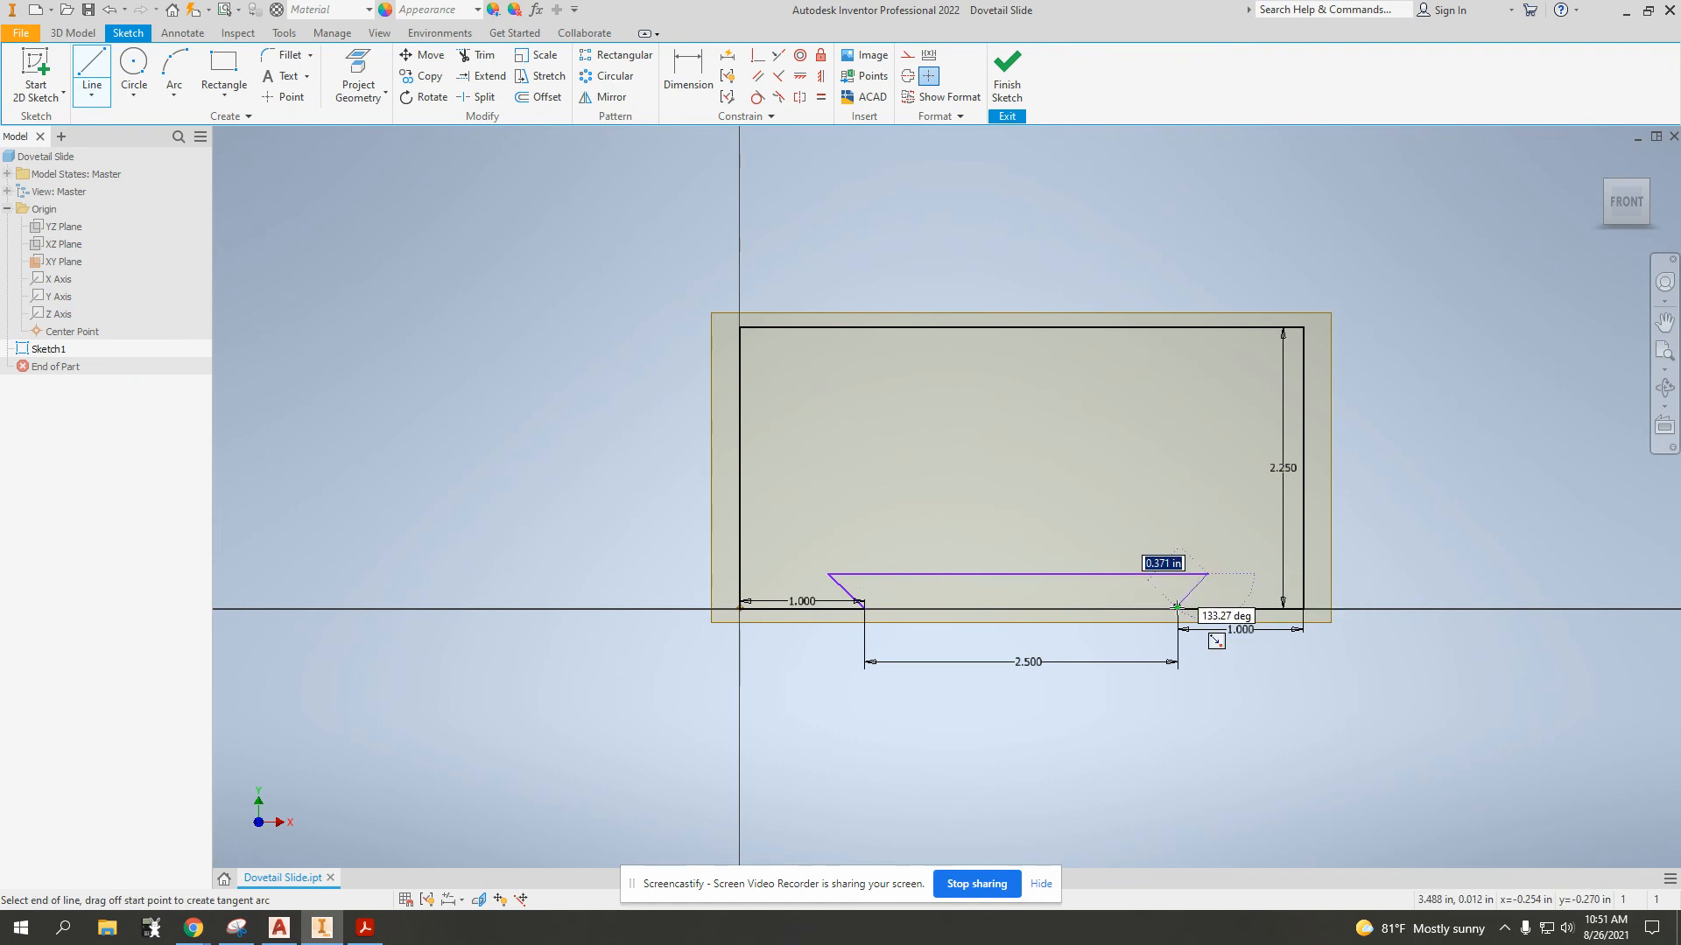
pyautogui.click(1177, 608)
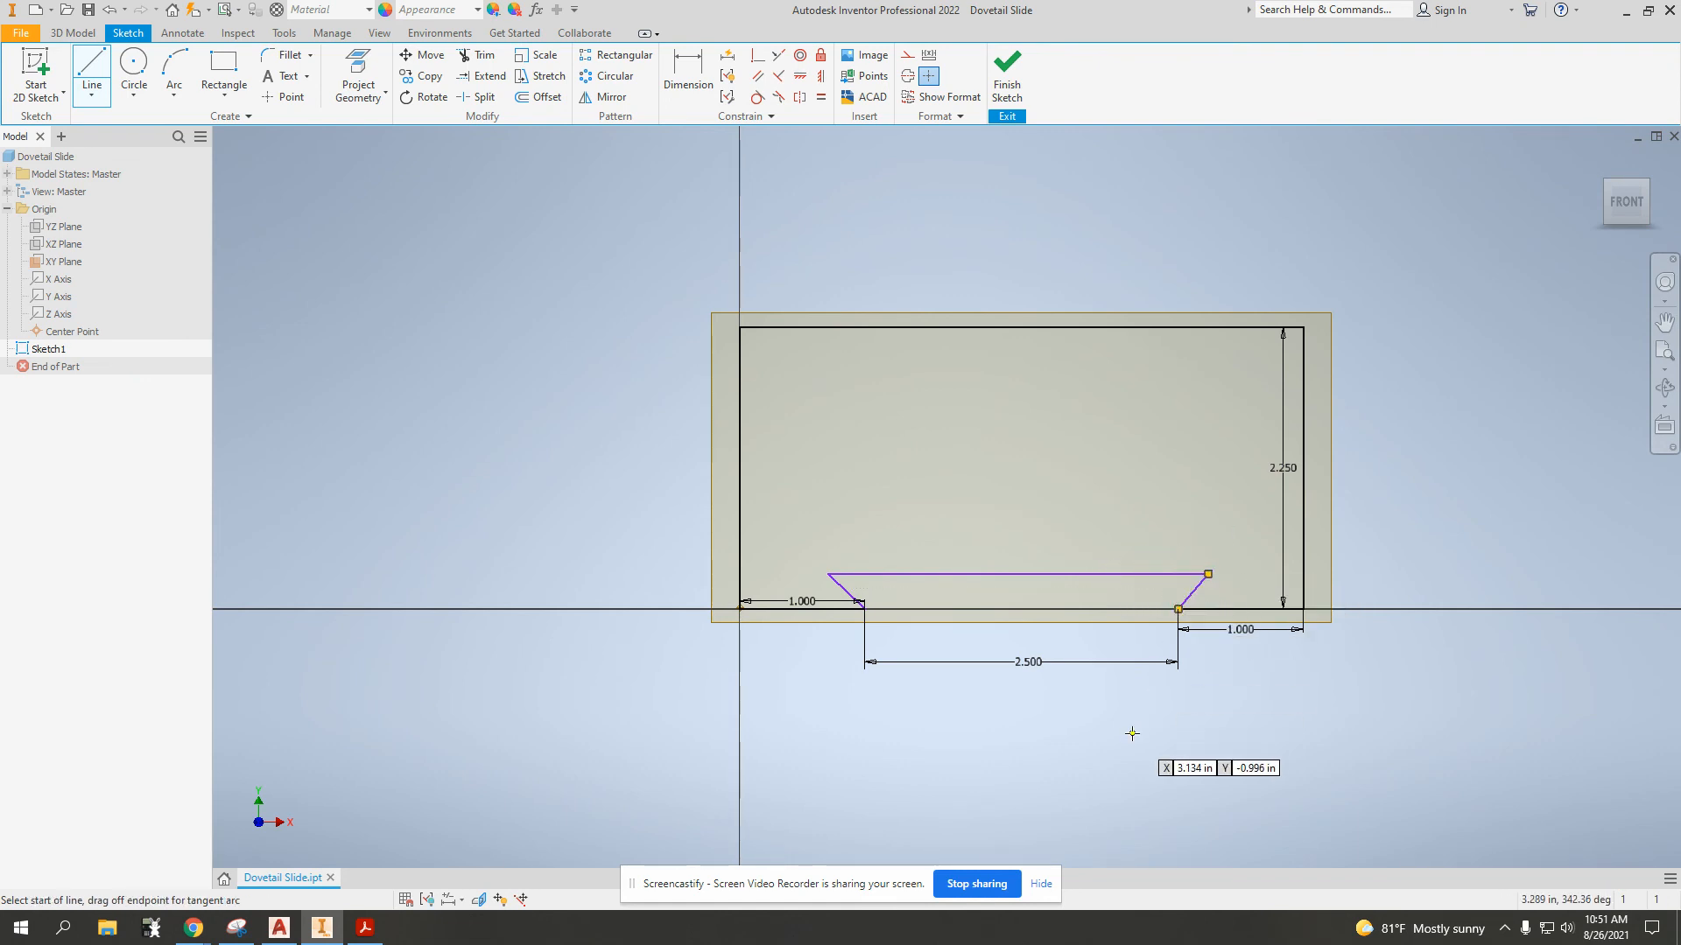
pyautogui.press('Escape')
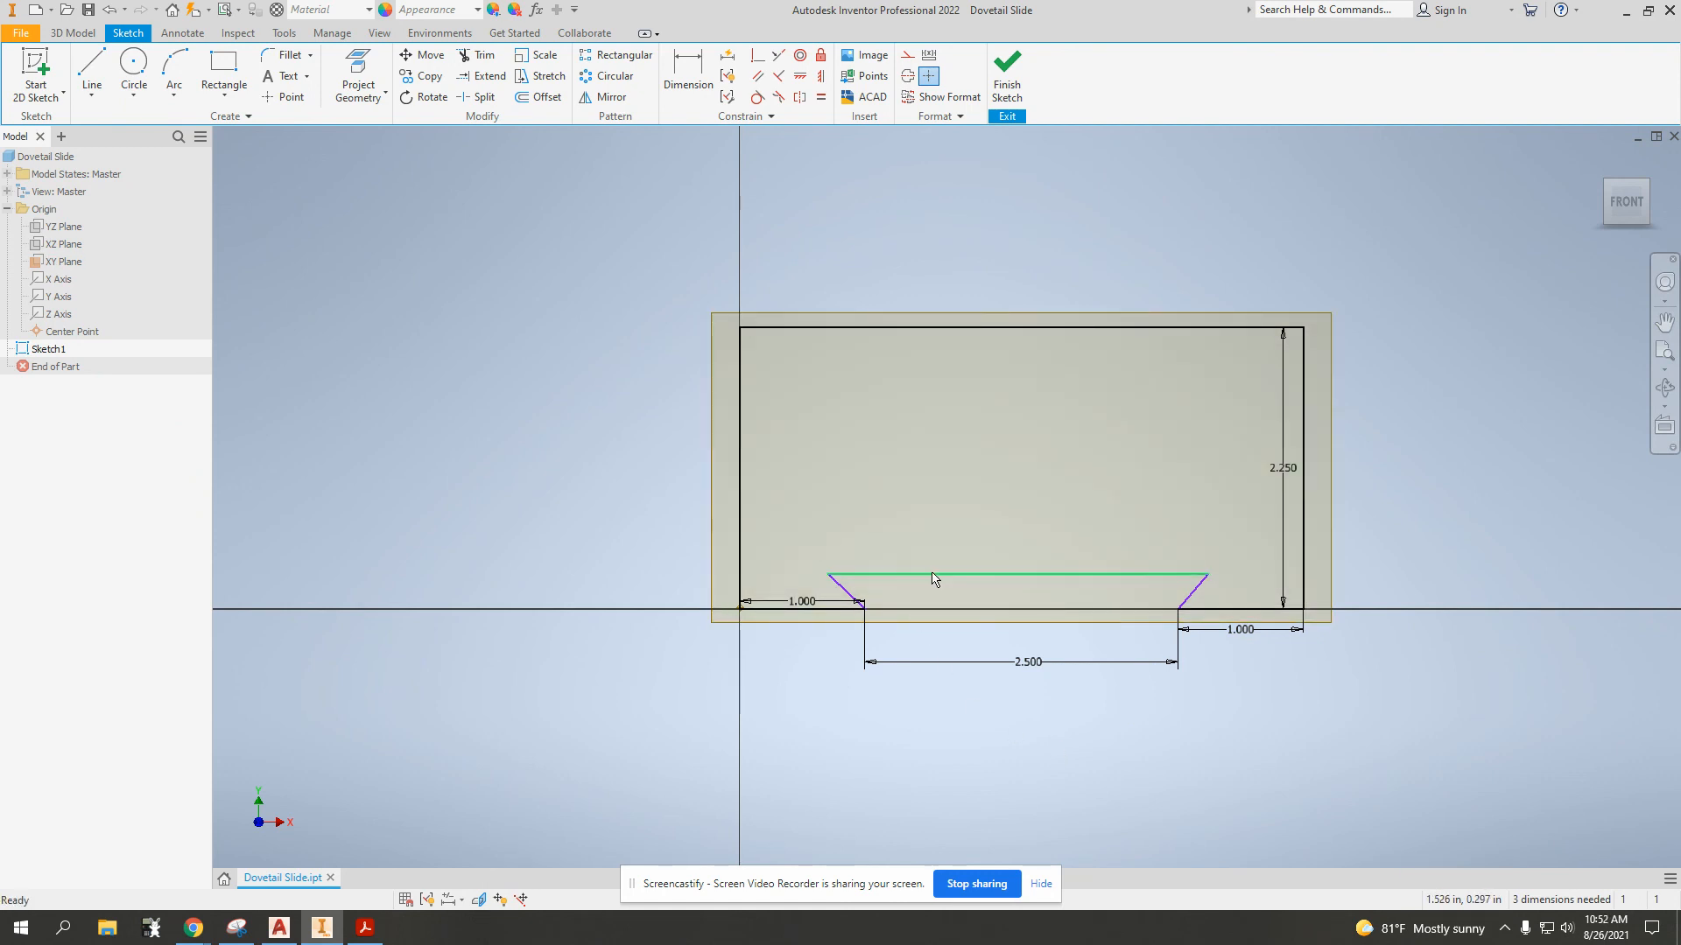
# Raise the slot's top line and dimension its height above the right foot's bottom line as 0.5 in
pyautogui.moveTo(933, 579)
pyautogui.mouseDown()
pyautogui.moveTo(957, 515)
pyautogui.moveTo(956, 550)
pyautogui.mouseUp()
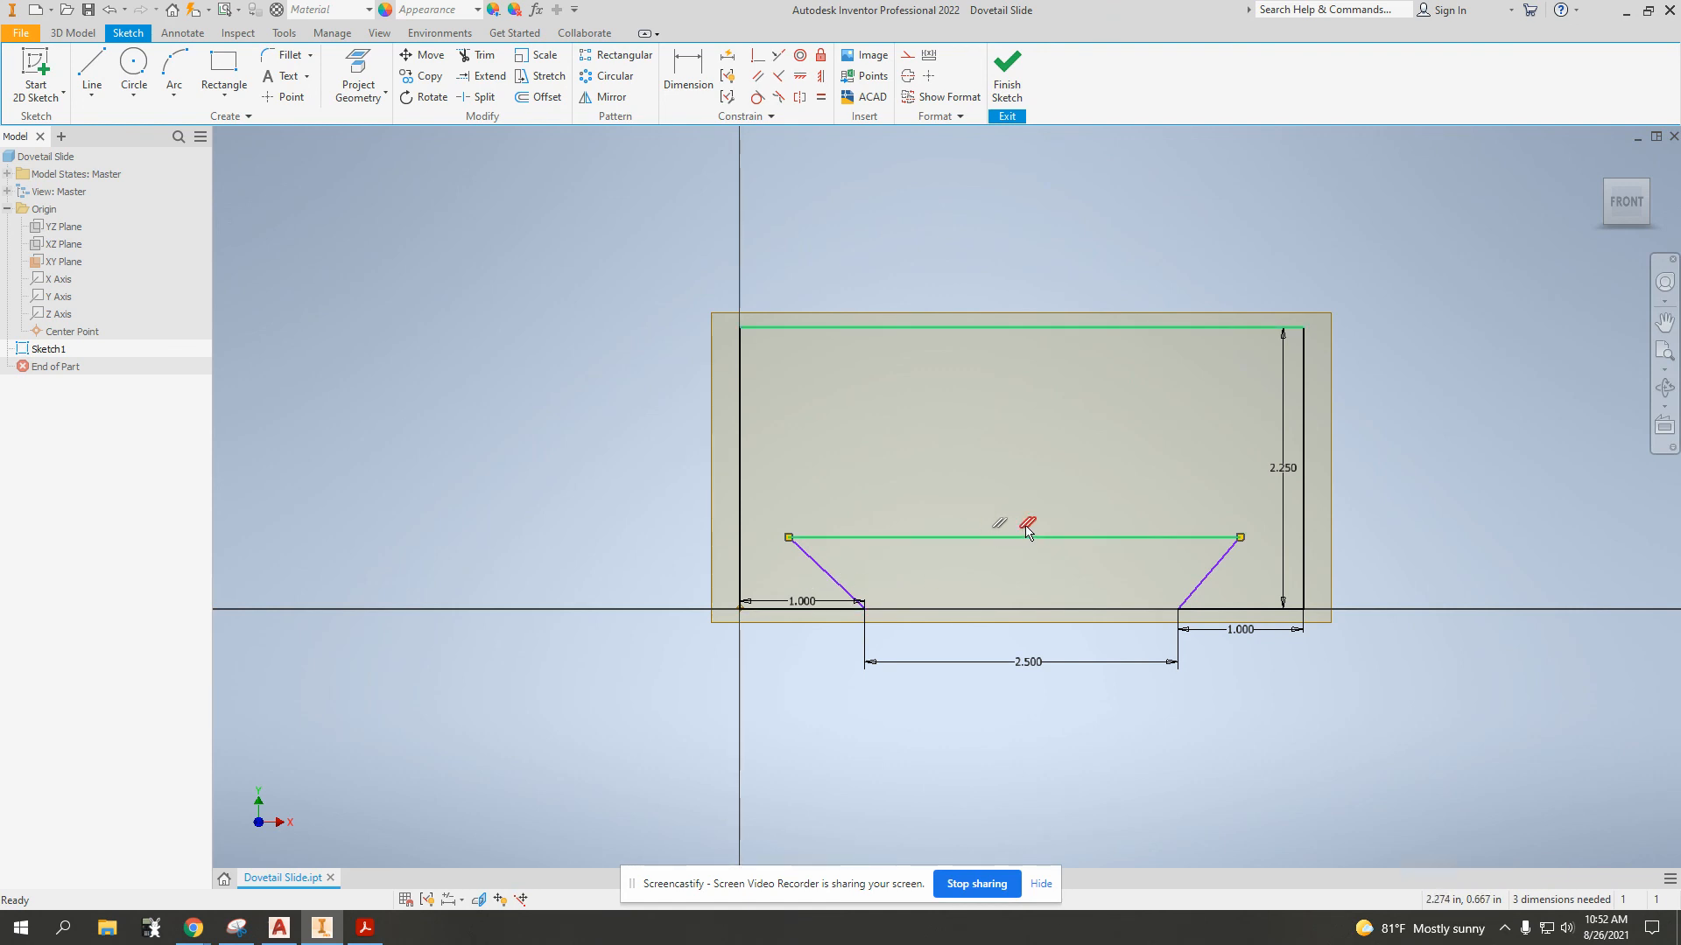
pyautogui.click(1415, 496)
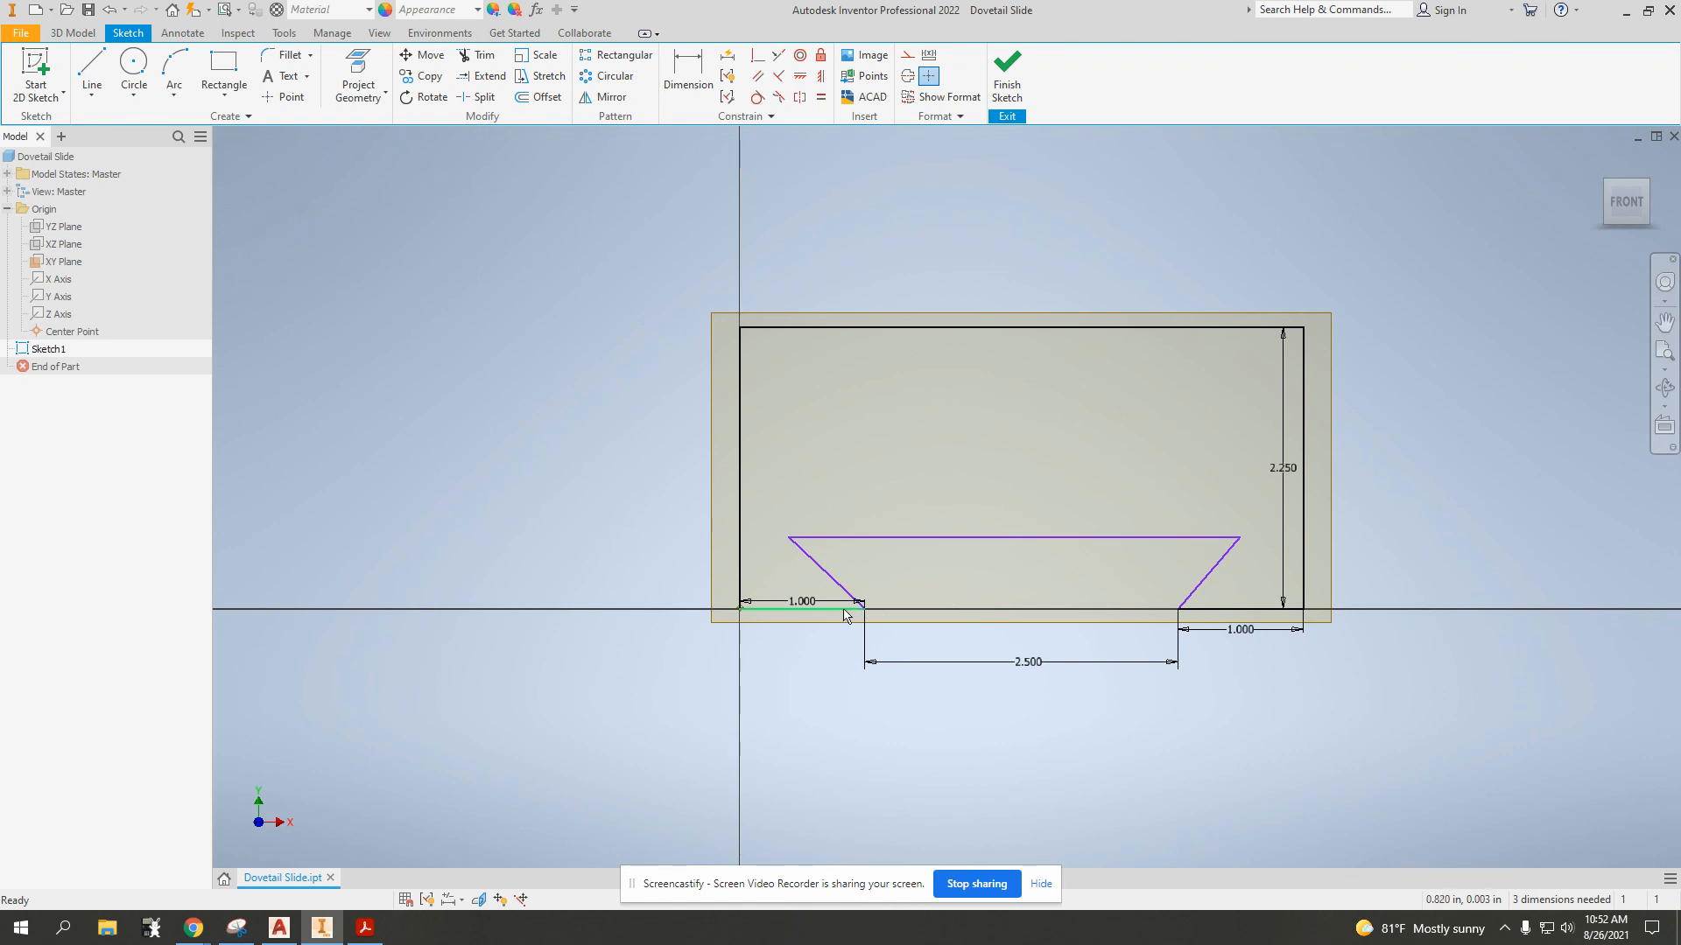
pyautogui.click(687, 72)
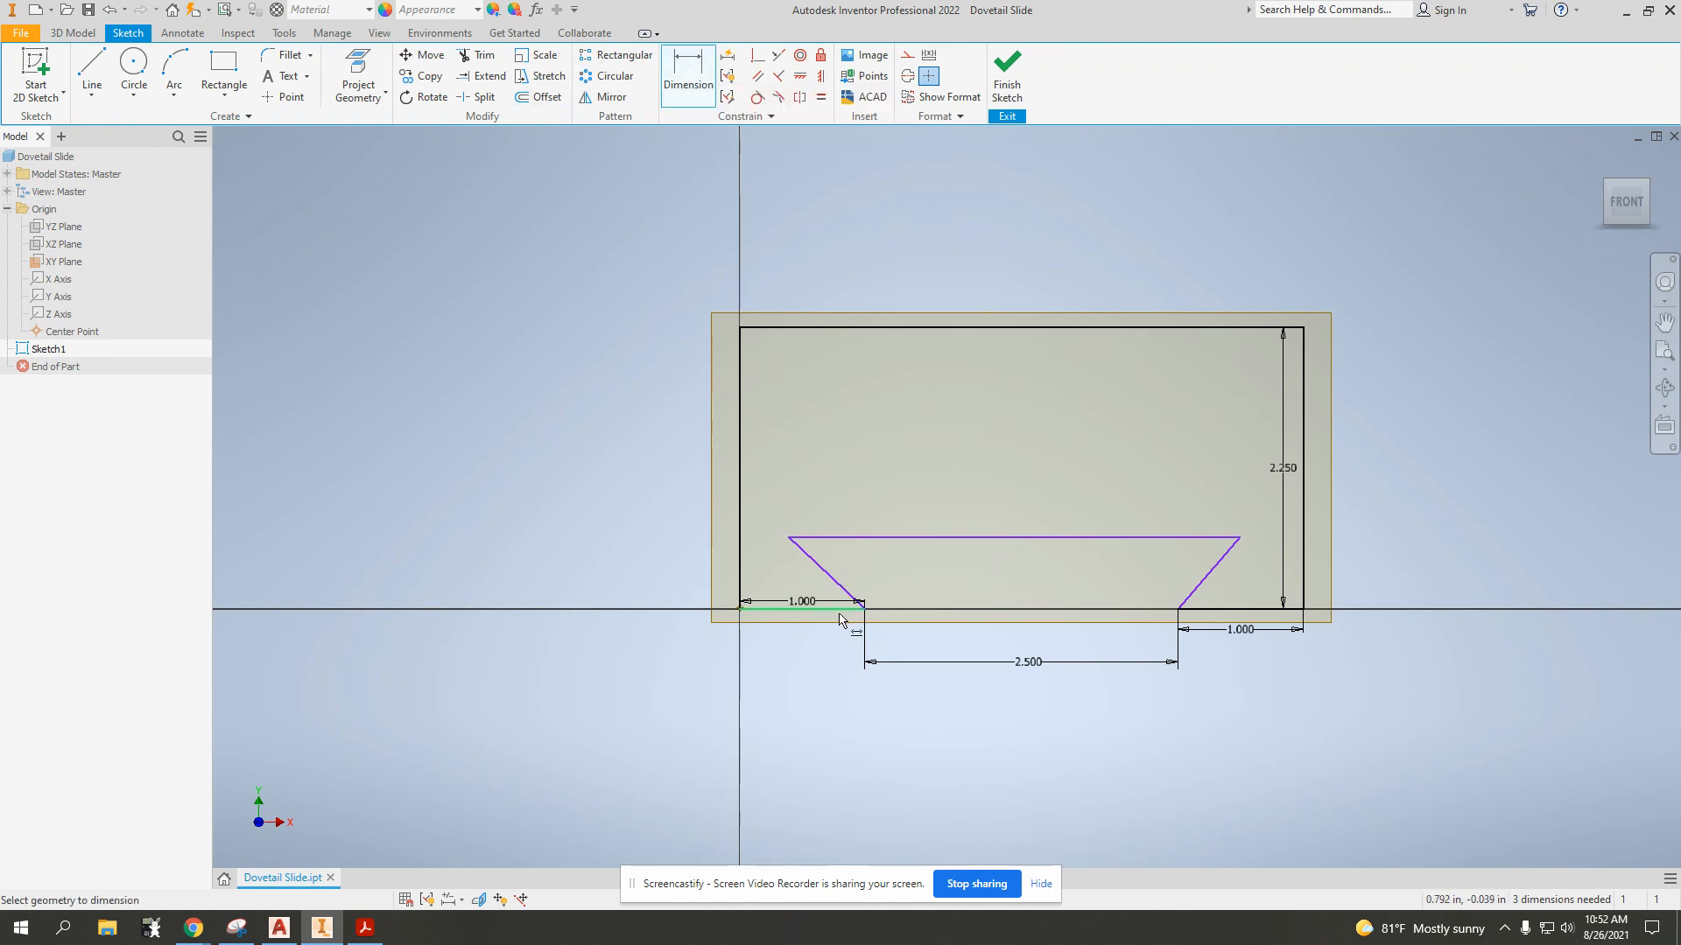
pyautogui.click(1232, 610)
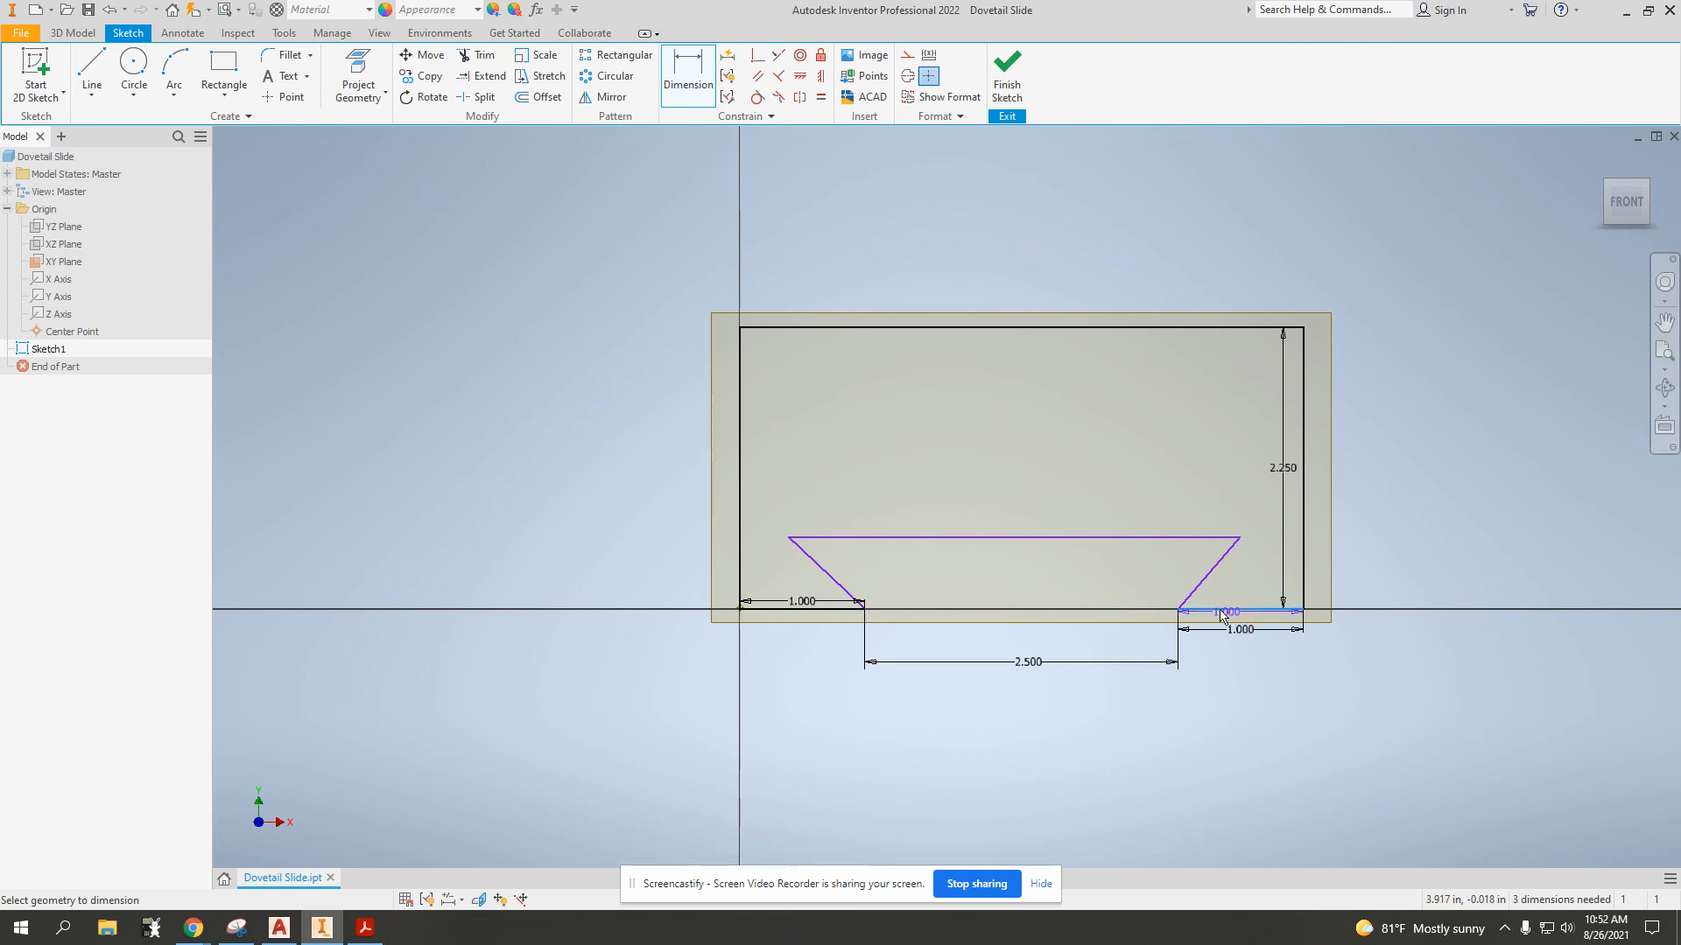
pyautogui.click(1134, 539)
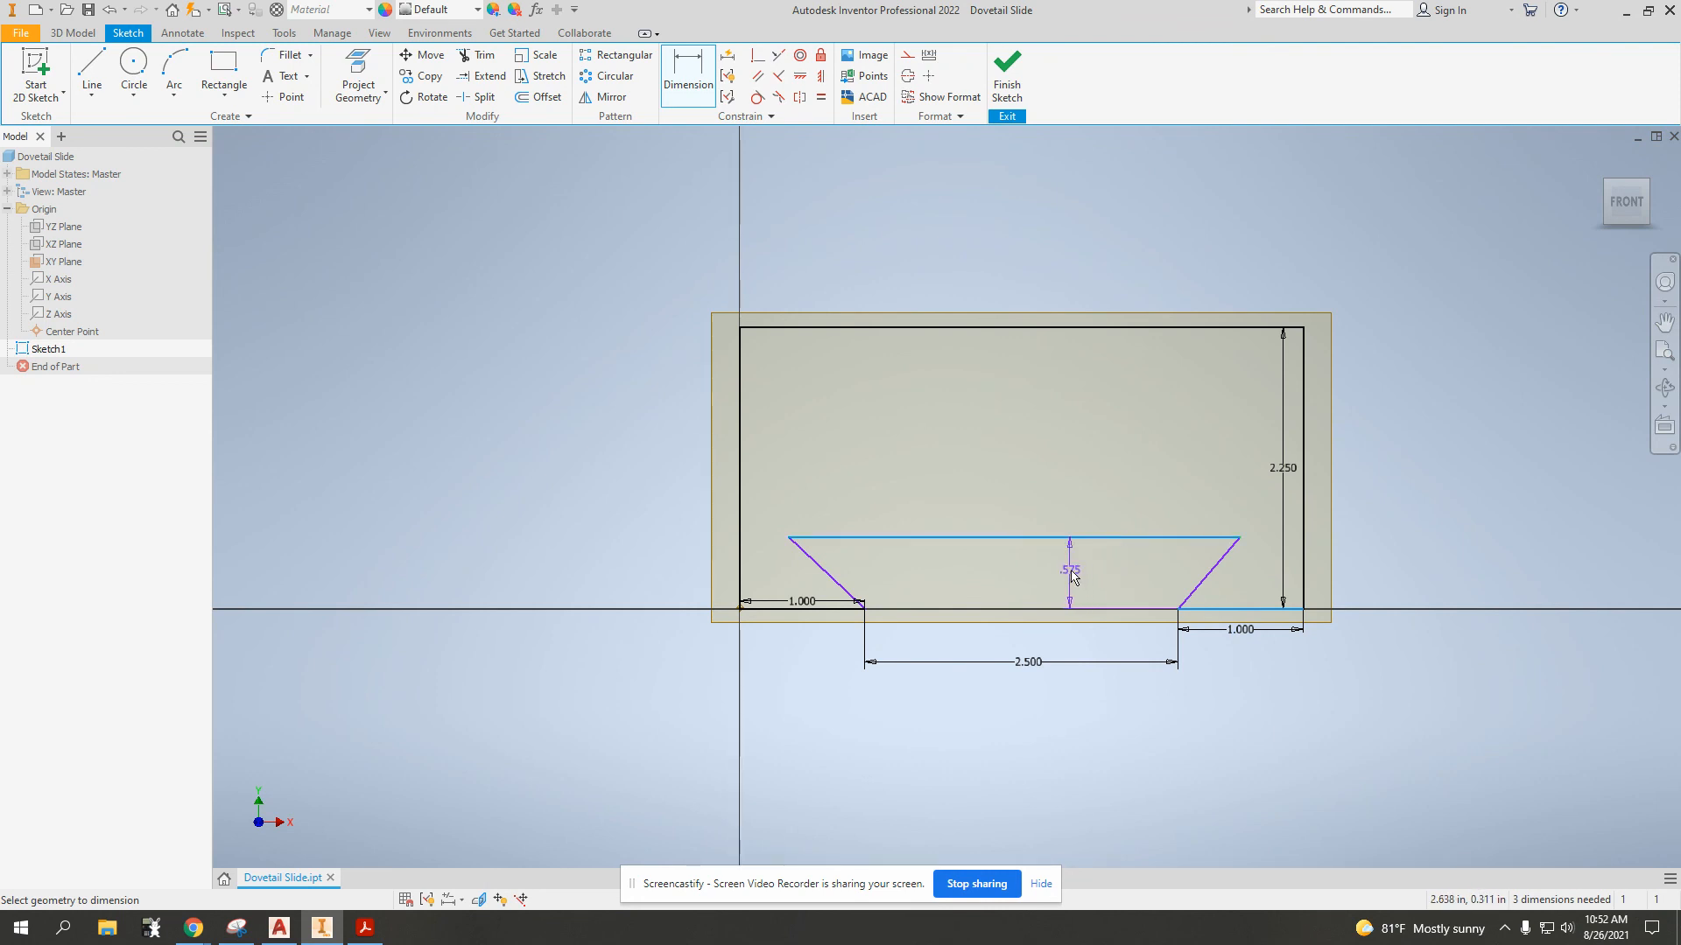
pyautogui.click(1074, 575)
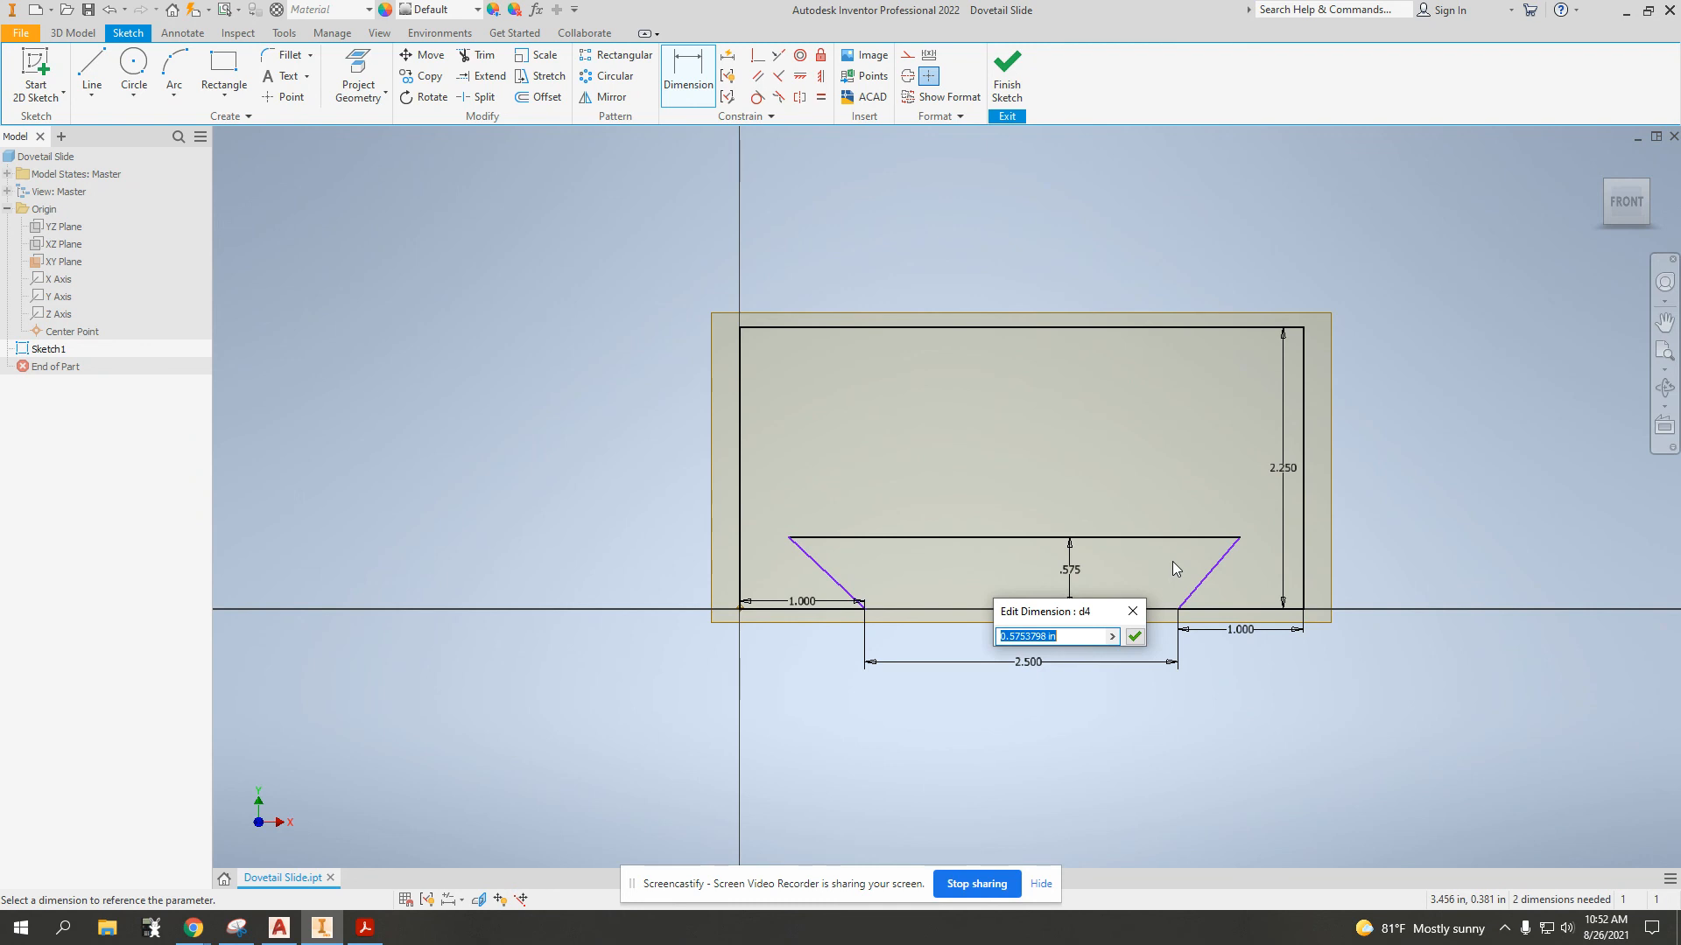
pyautogui.write('.5')
pyautogui.press('Return')
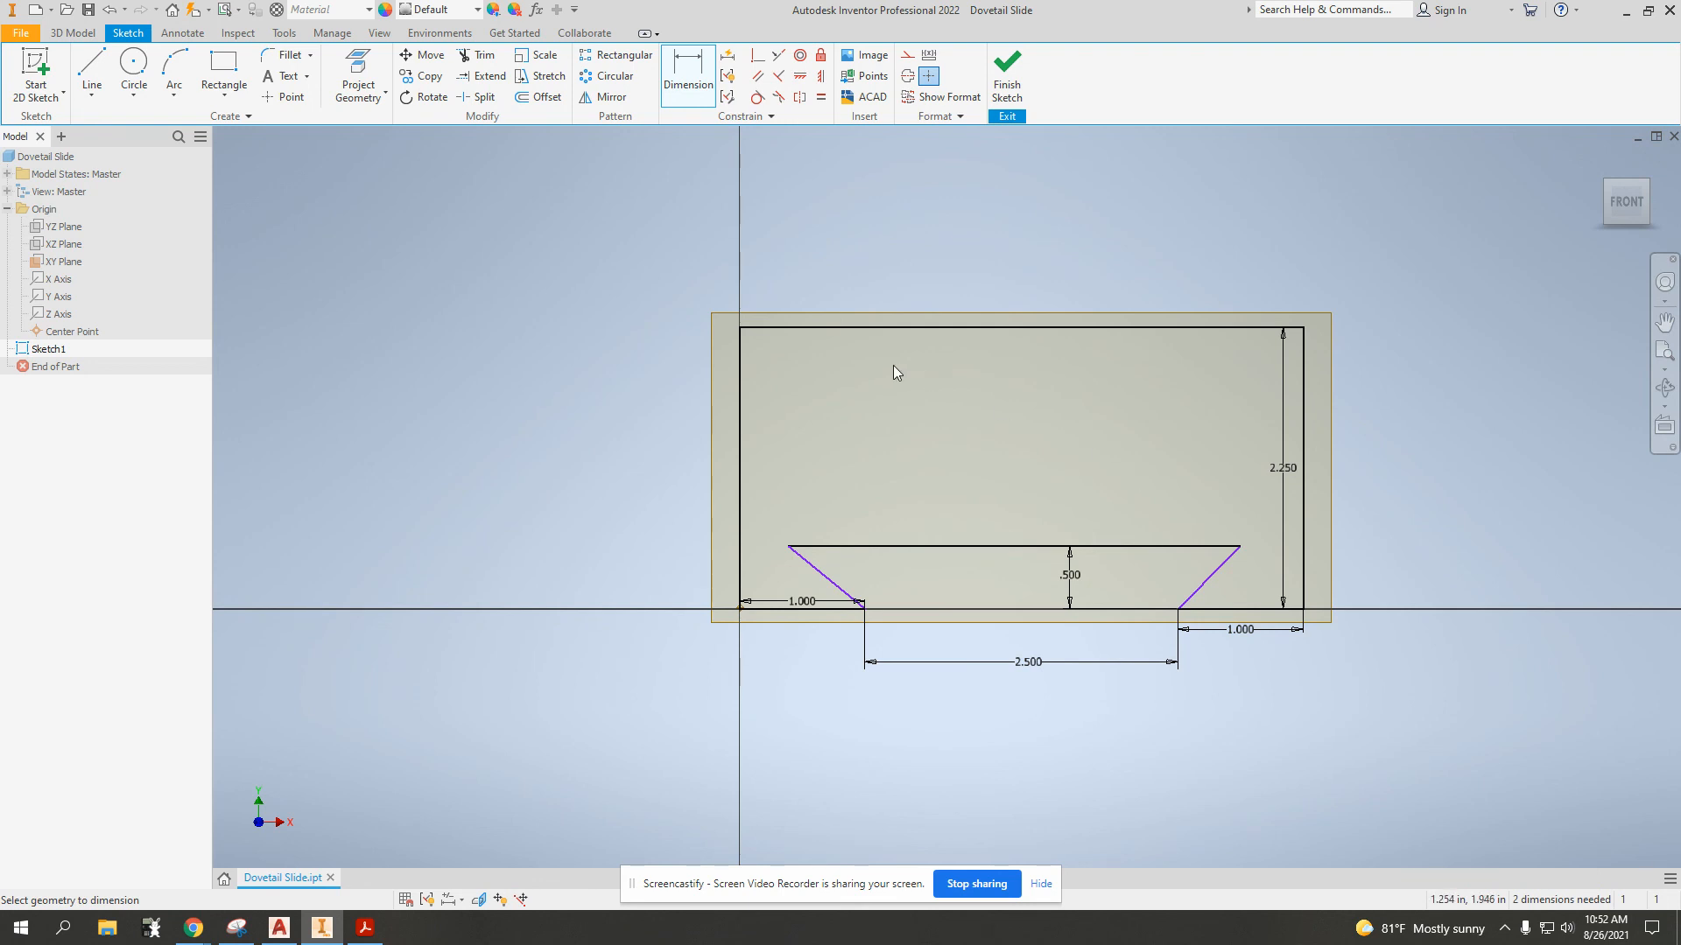
pyautogui.press('Escape')
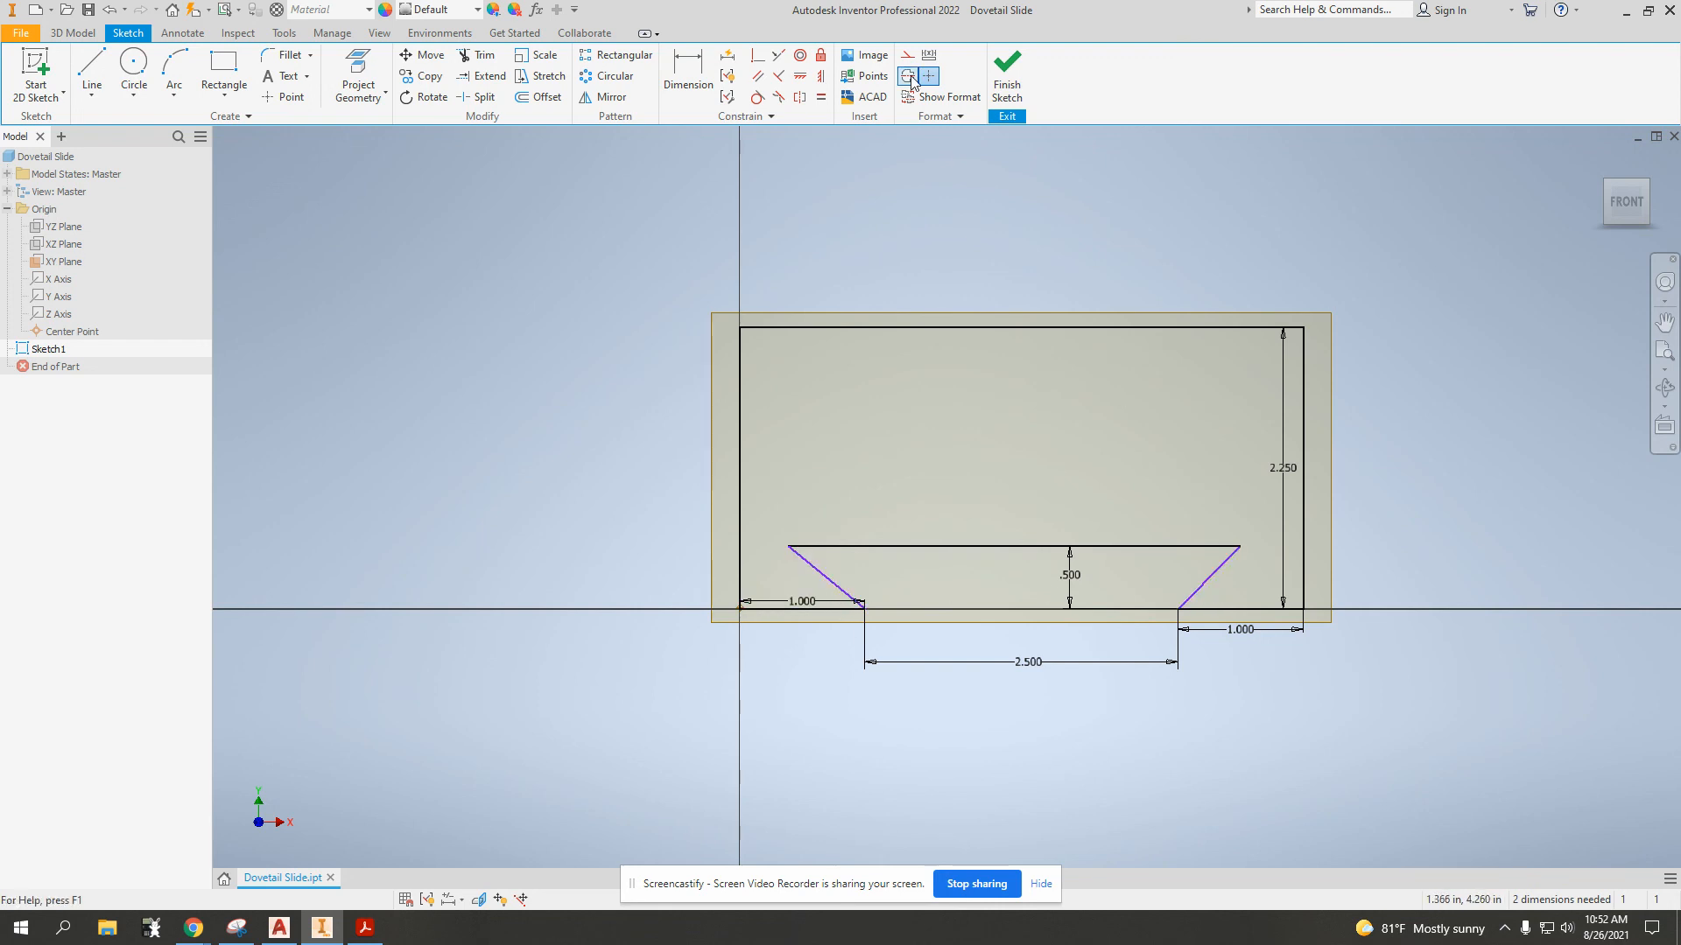
# Dimension the angle between the slot's left slanted line and its top line as 60 degrees
pyautogui.click(690, 73)
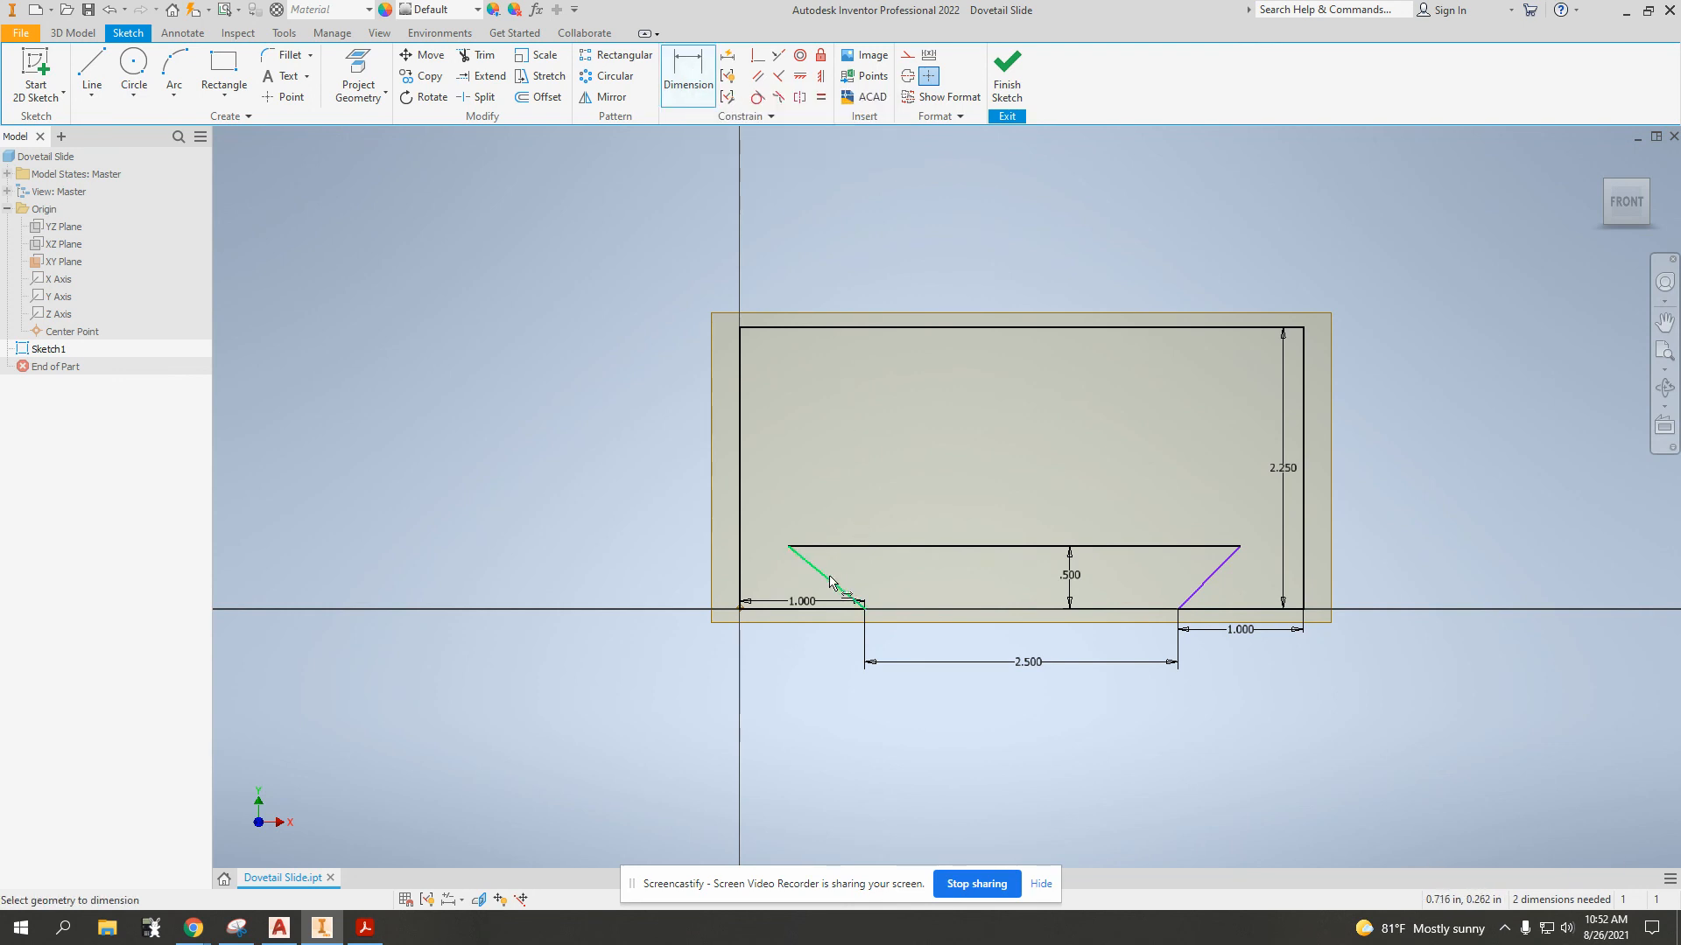
pyautogui.click(848, 547)
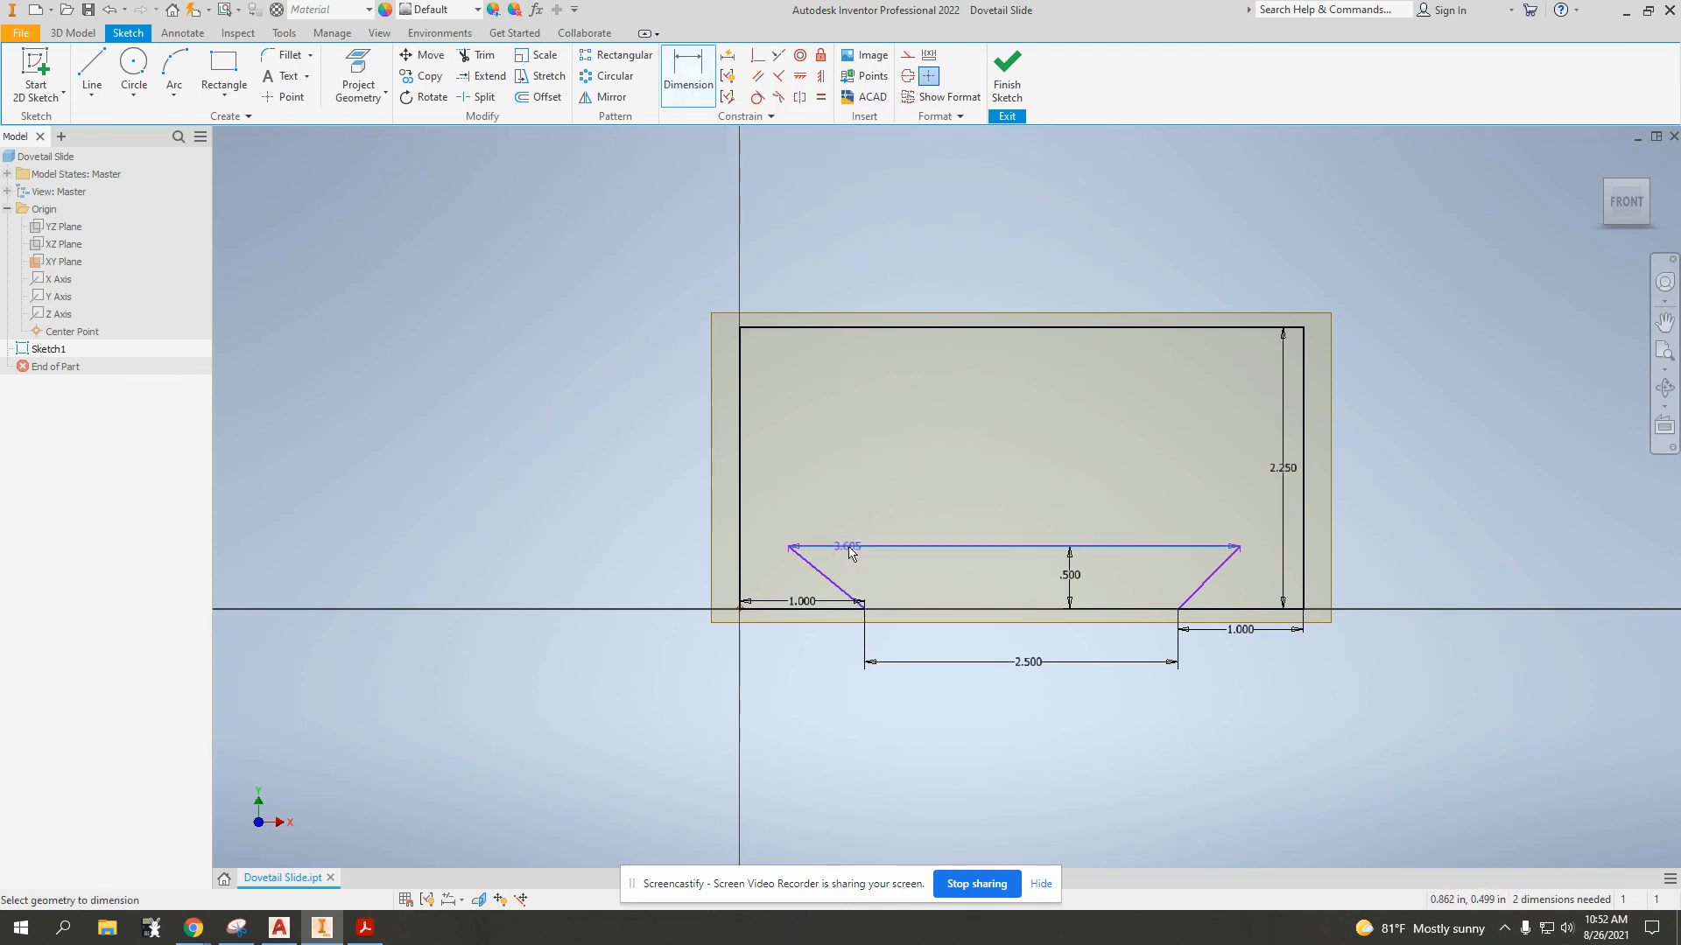
pyautogui.click(845, 591)
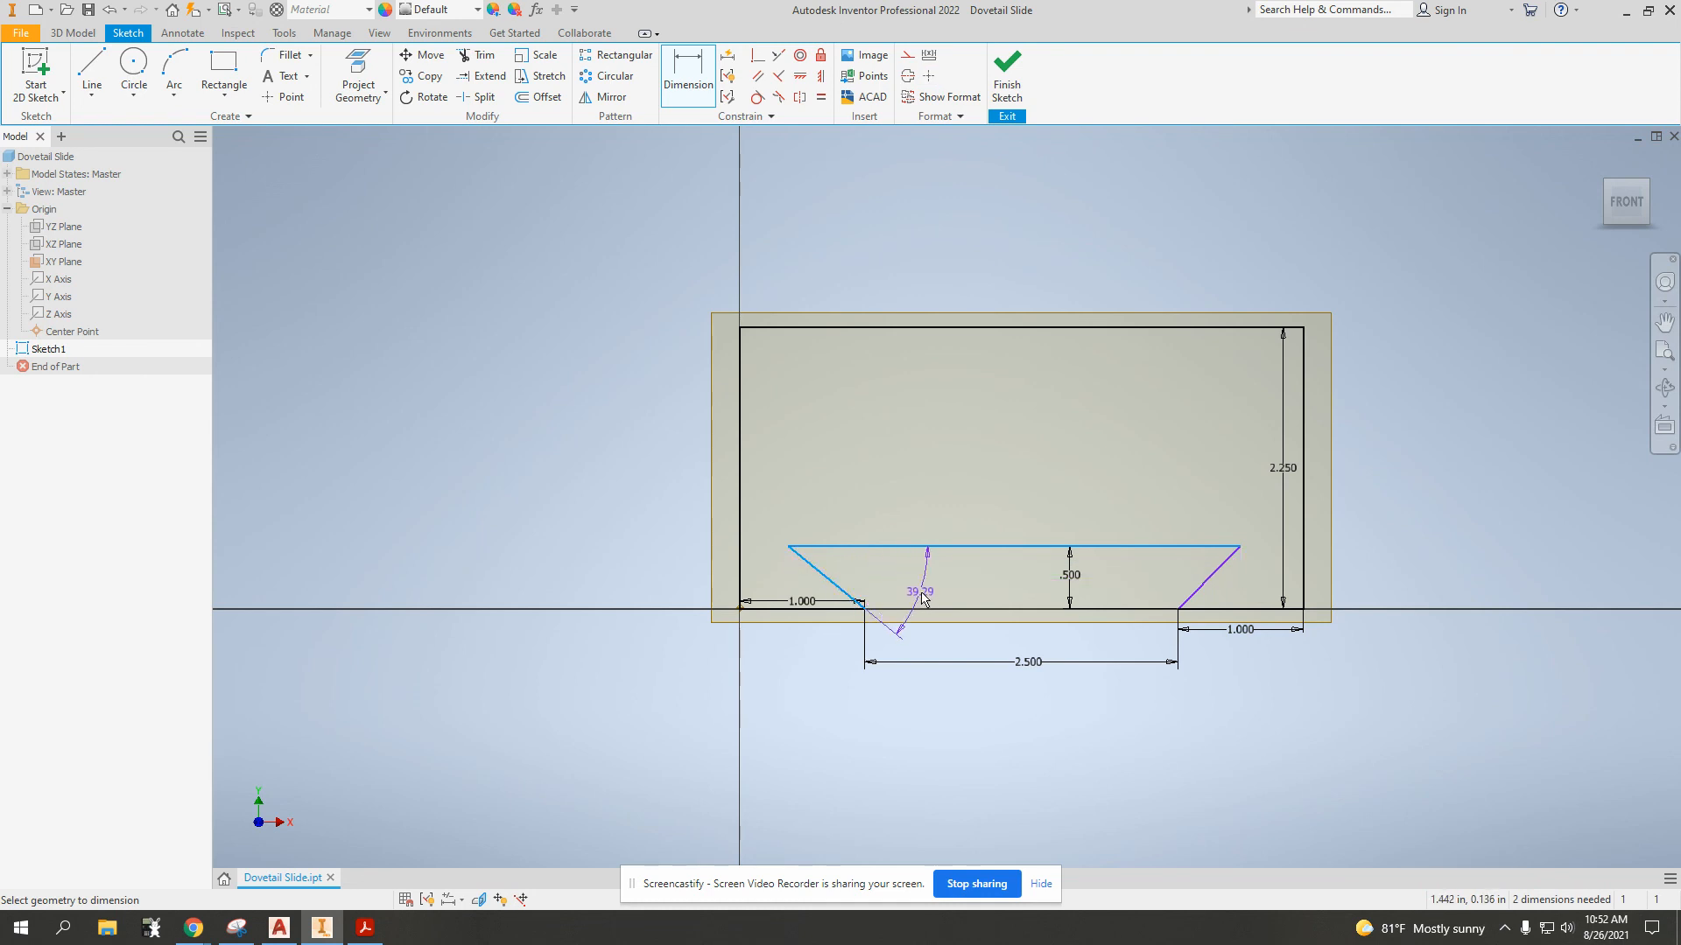
pyautogui.click(922, 598)
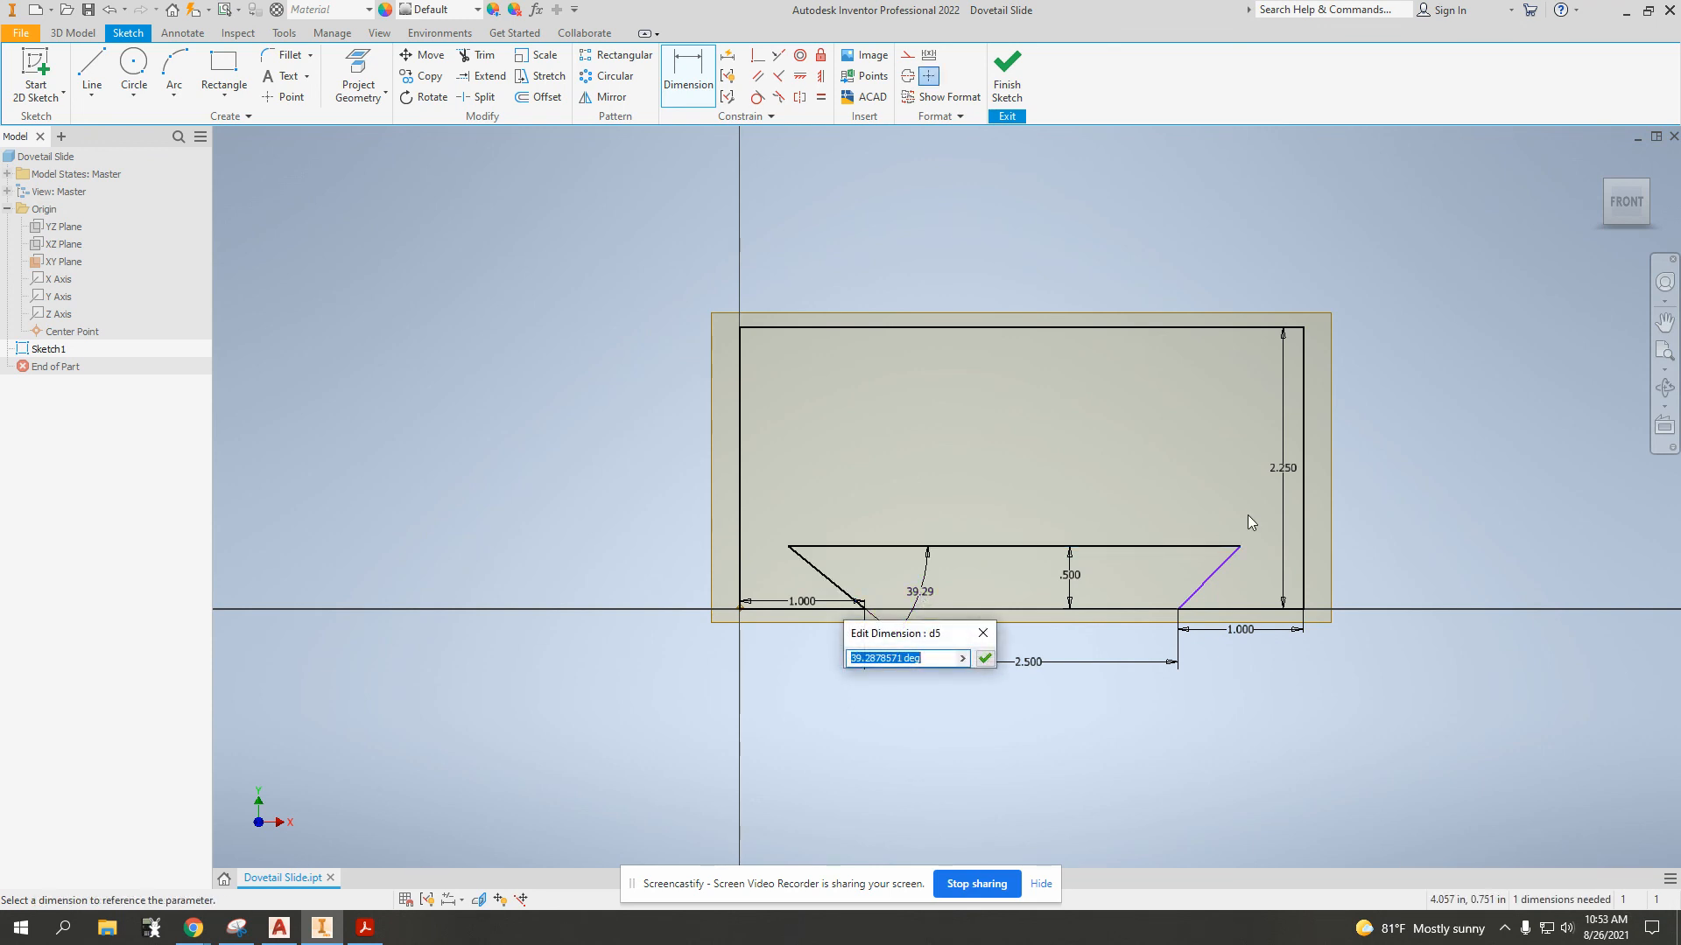
pyautogui.write('60')
pyautogui.press('Return')
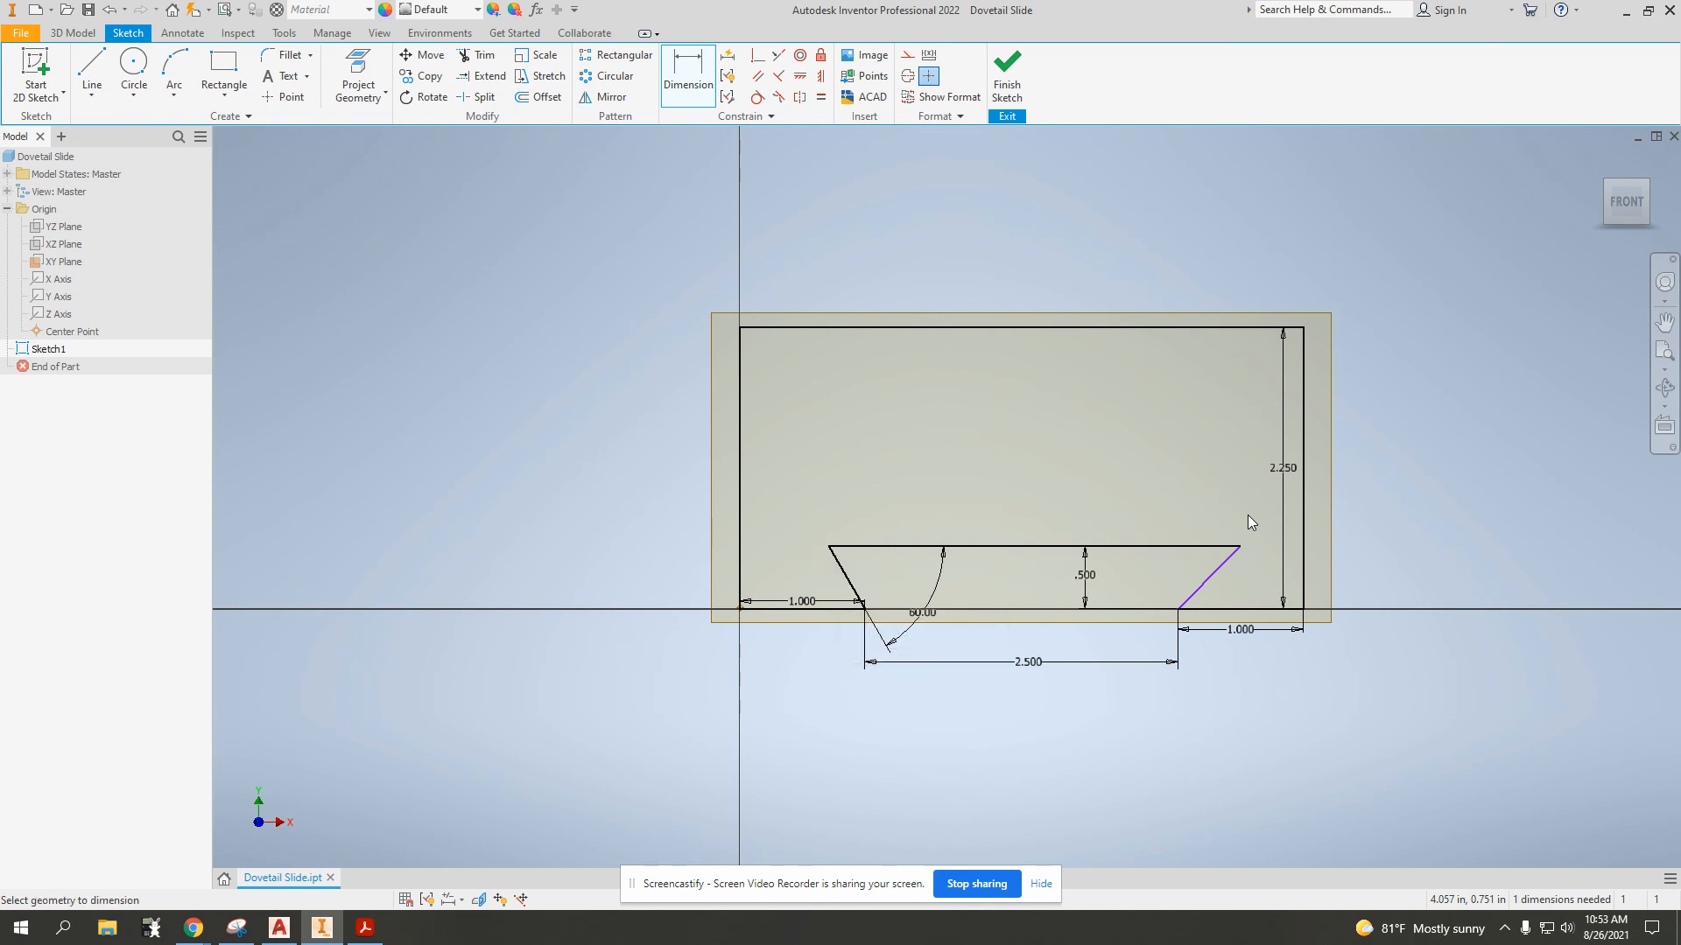
pyautogui.press('Escape')
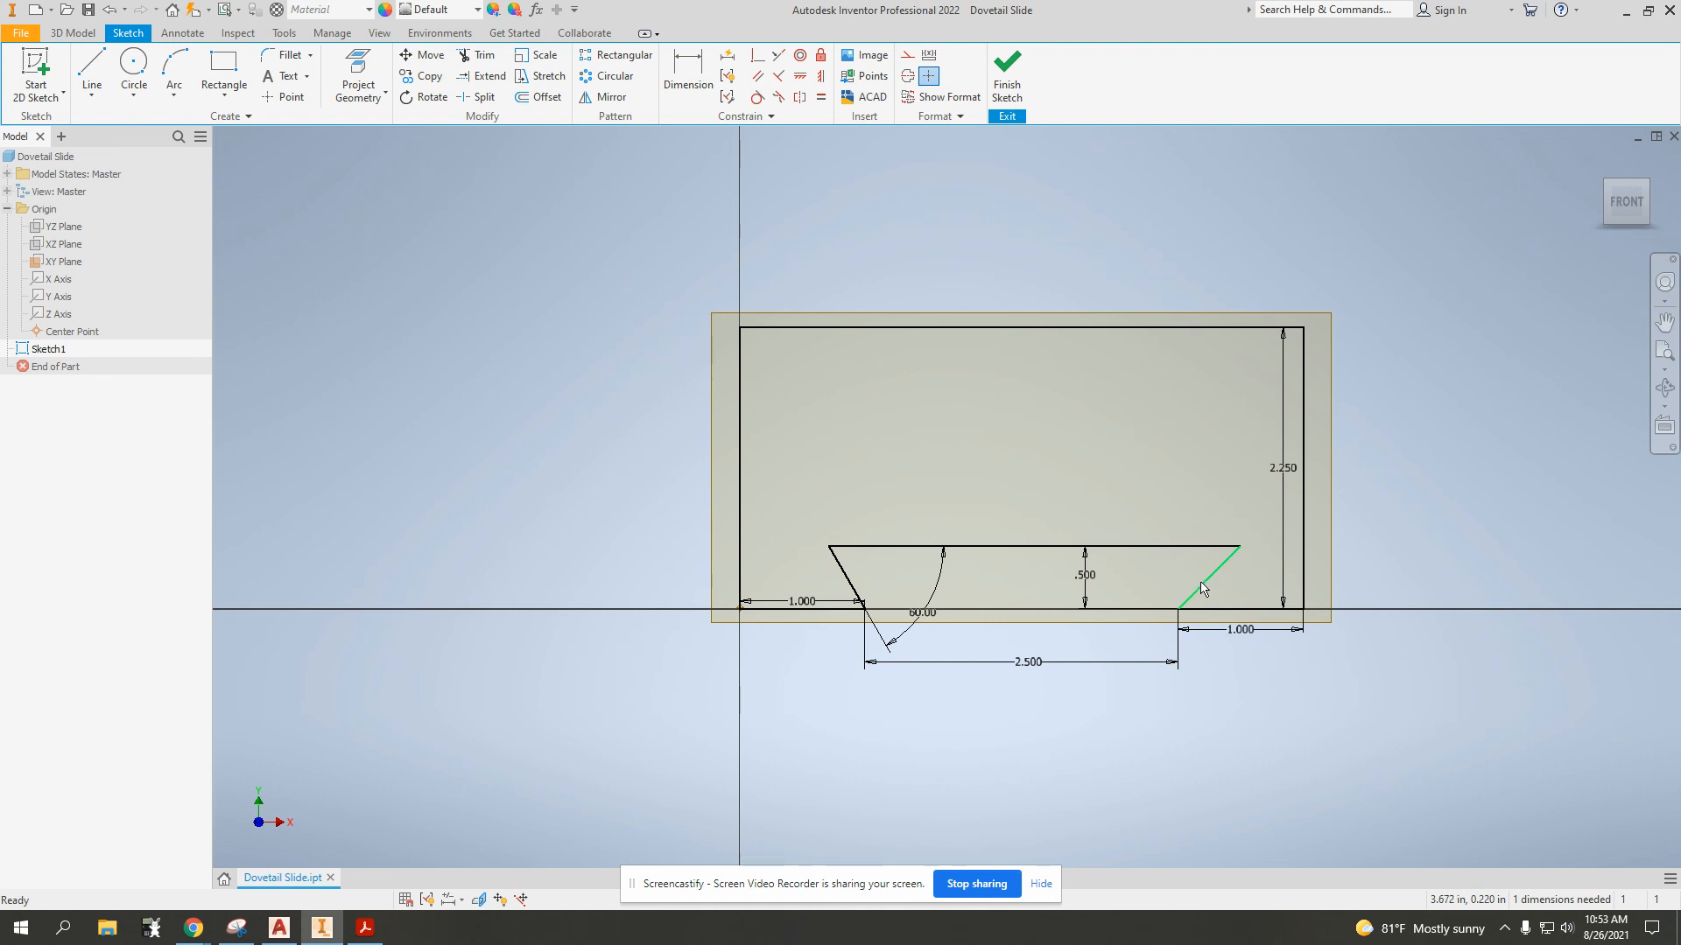
# Constrain the slot's left and right slanted lines to equal length and finish the sketch
pyautogui.click(822, 98)
pyautogui.click(840, 569)
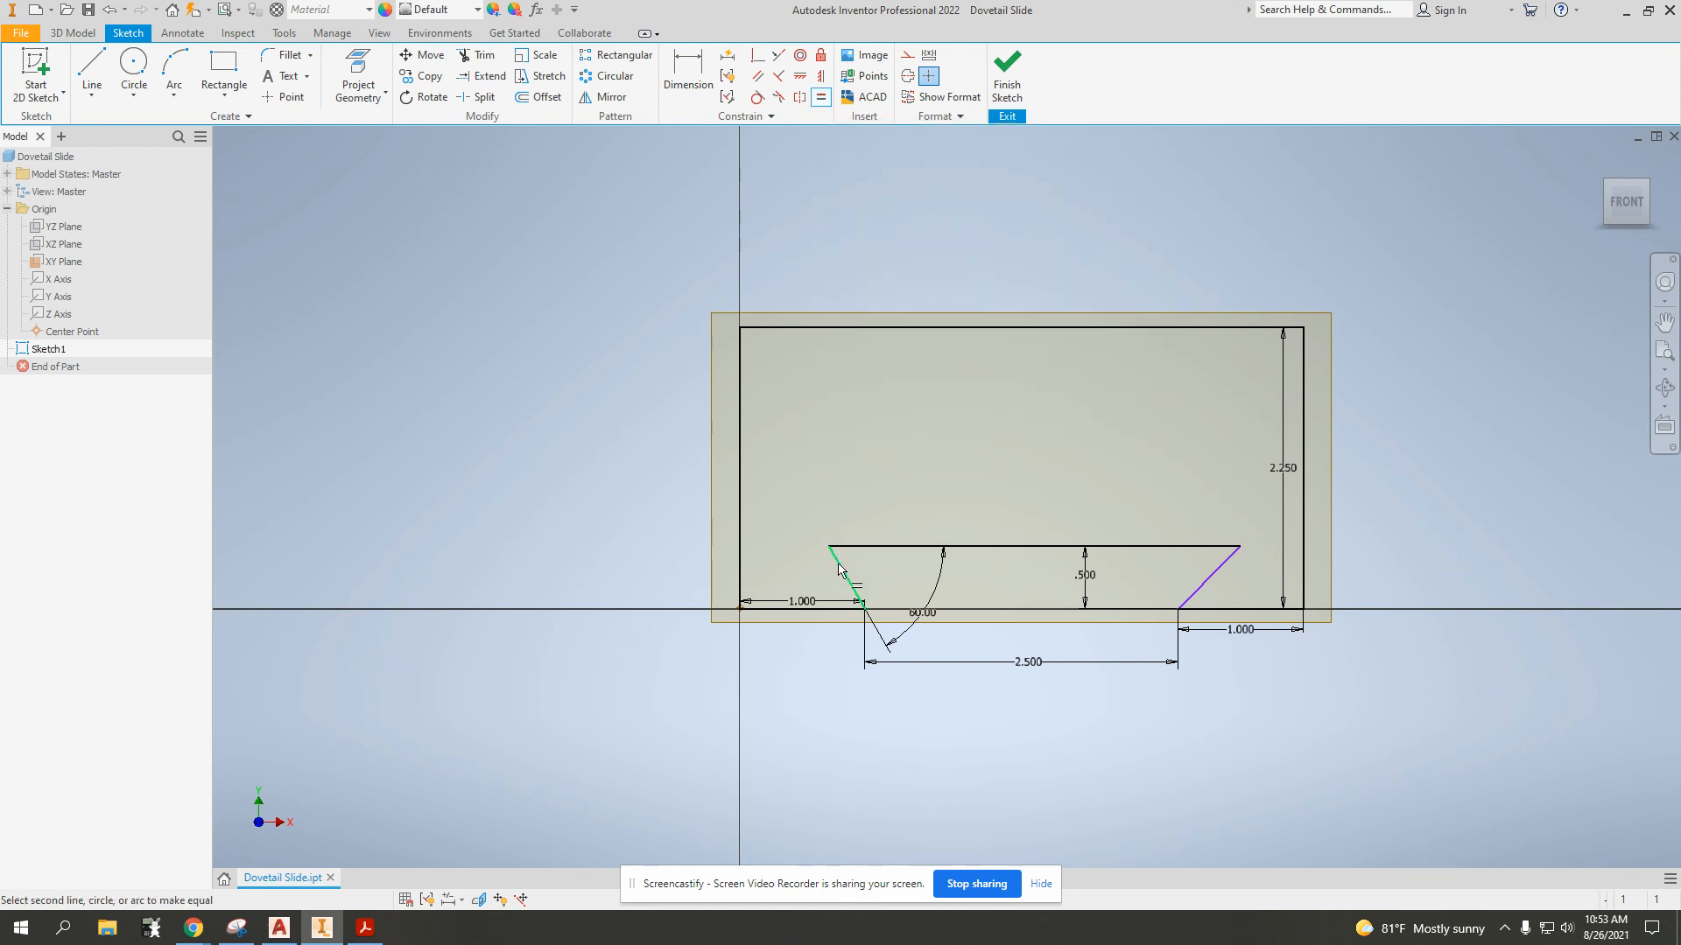
pyautogui.click(1213, 579)
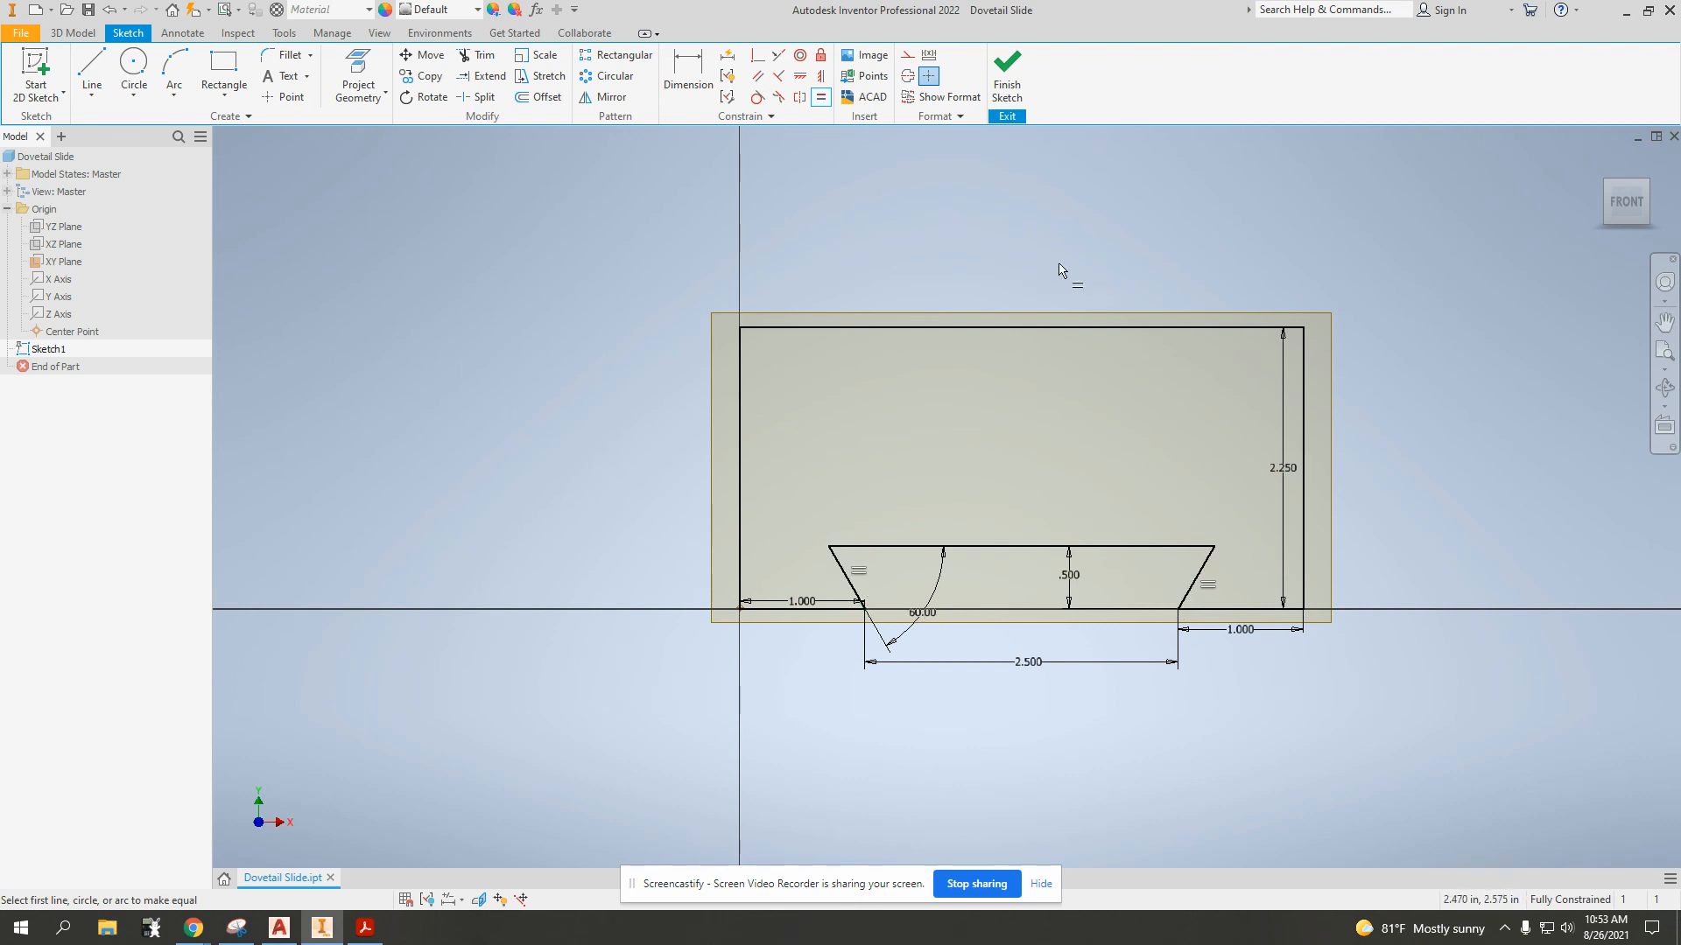
pyautogui.click(1008, 74)
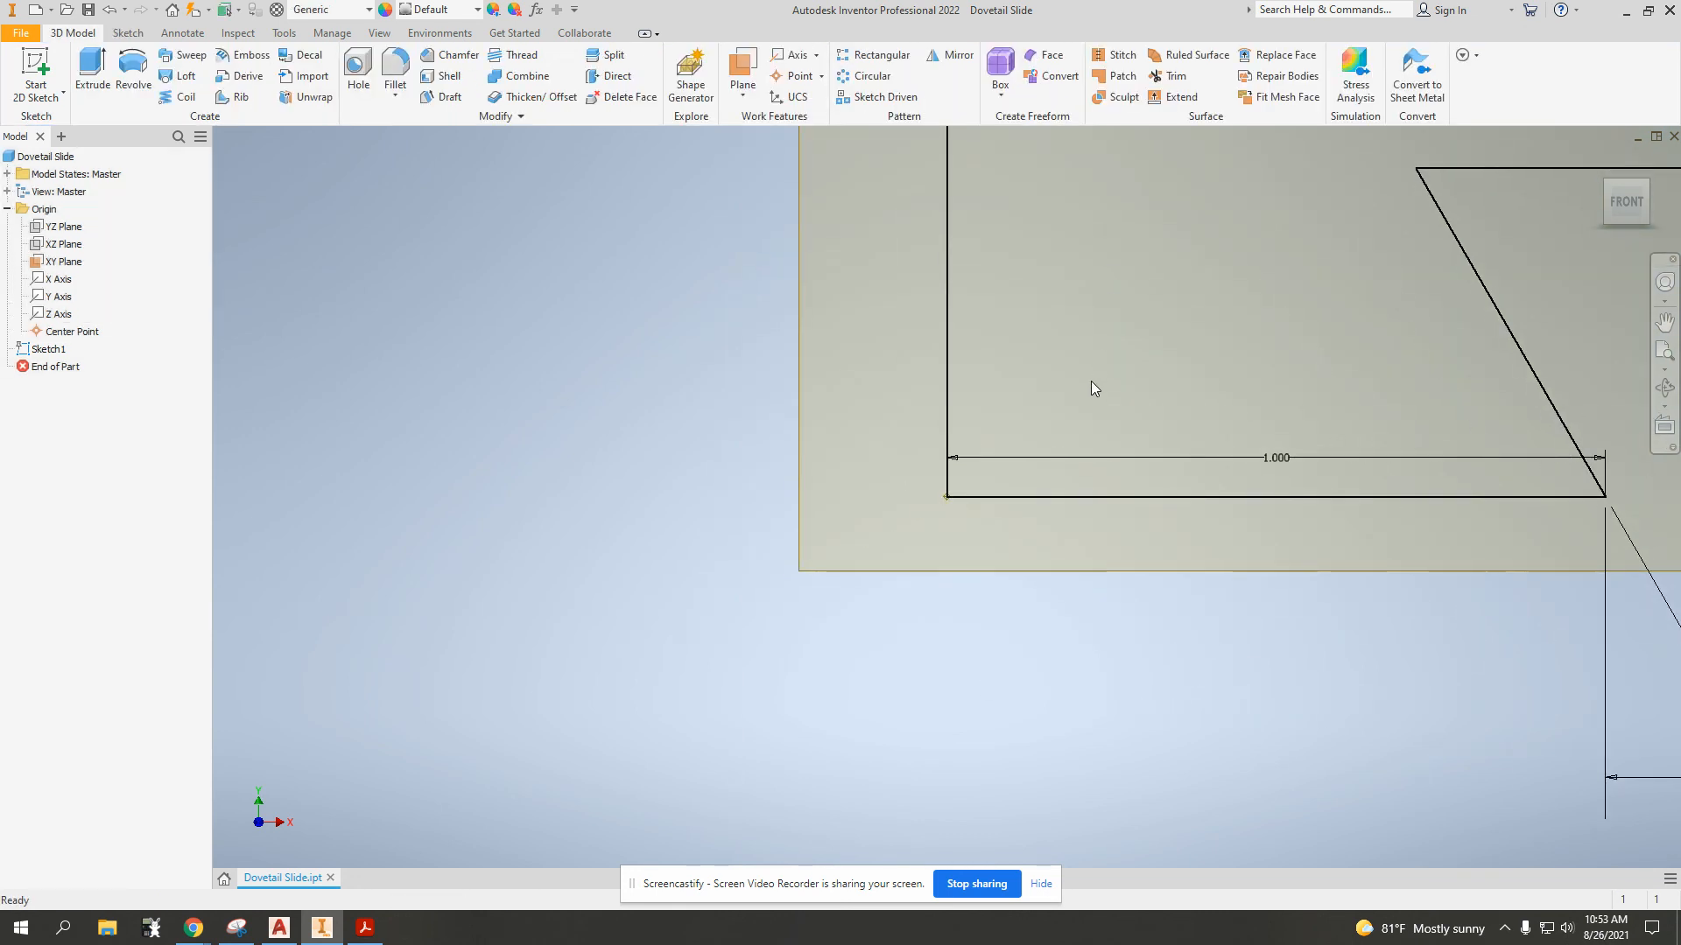
pyautogui.scroll(-9, 1144, 415)
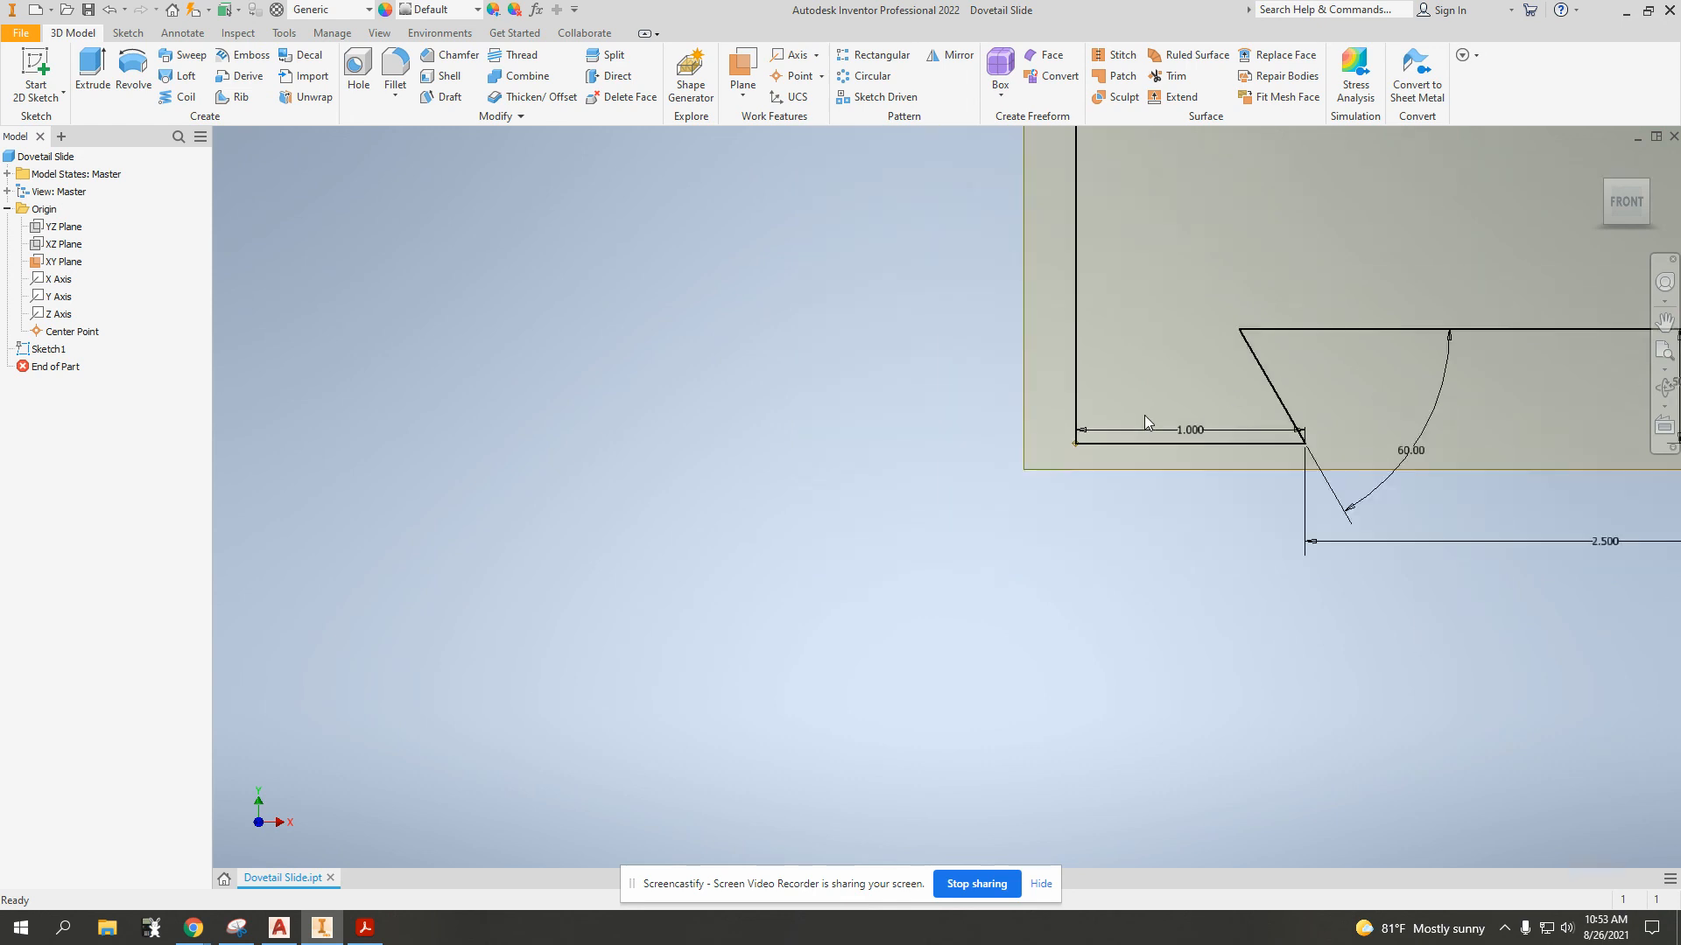
pyautogui.moveTo(1321, 353); pyautogui.dragTo(1118, 420, button='middle')
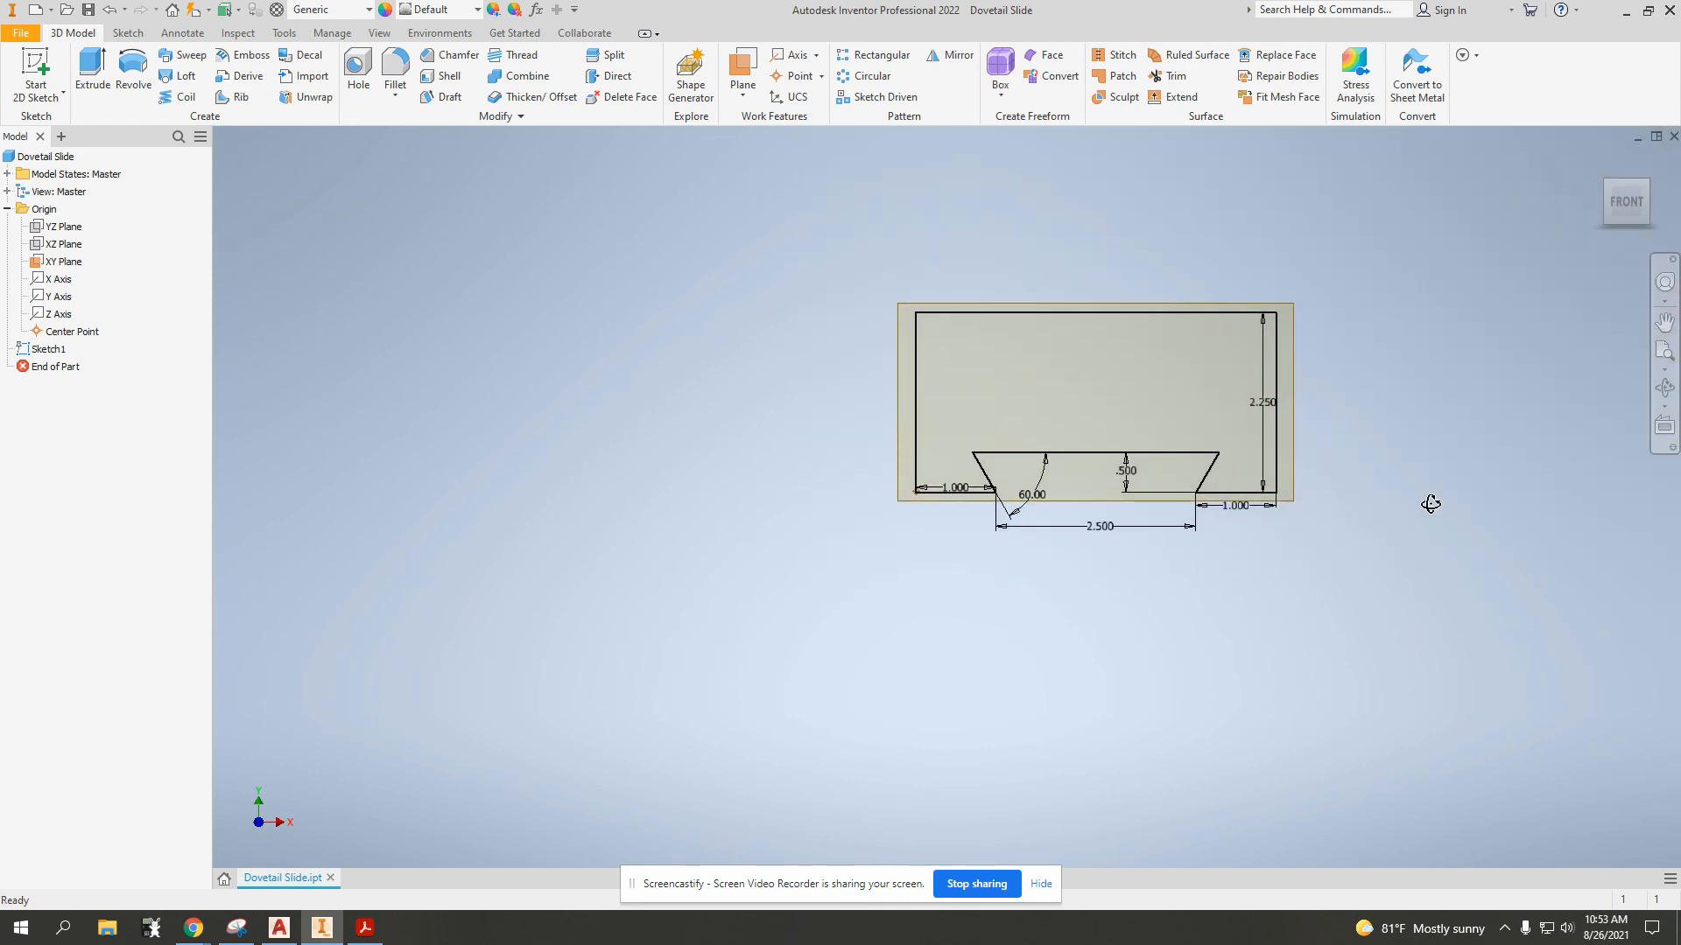
pyautogui.moveTo(1429, 499)
pyautogui.keyDown('shift'); pyautogui.mouseDown(button='middle')
pyautogui.moveTo(1313, 525)
pyautogui.moveTo(1342, 553)
pyautogui.moveTo(1340, 513)
pyautogui.moveTo(1324, 533)
pyautogui.mouseUp(button='middle'); pyautogui.keyUp('shift')
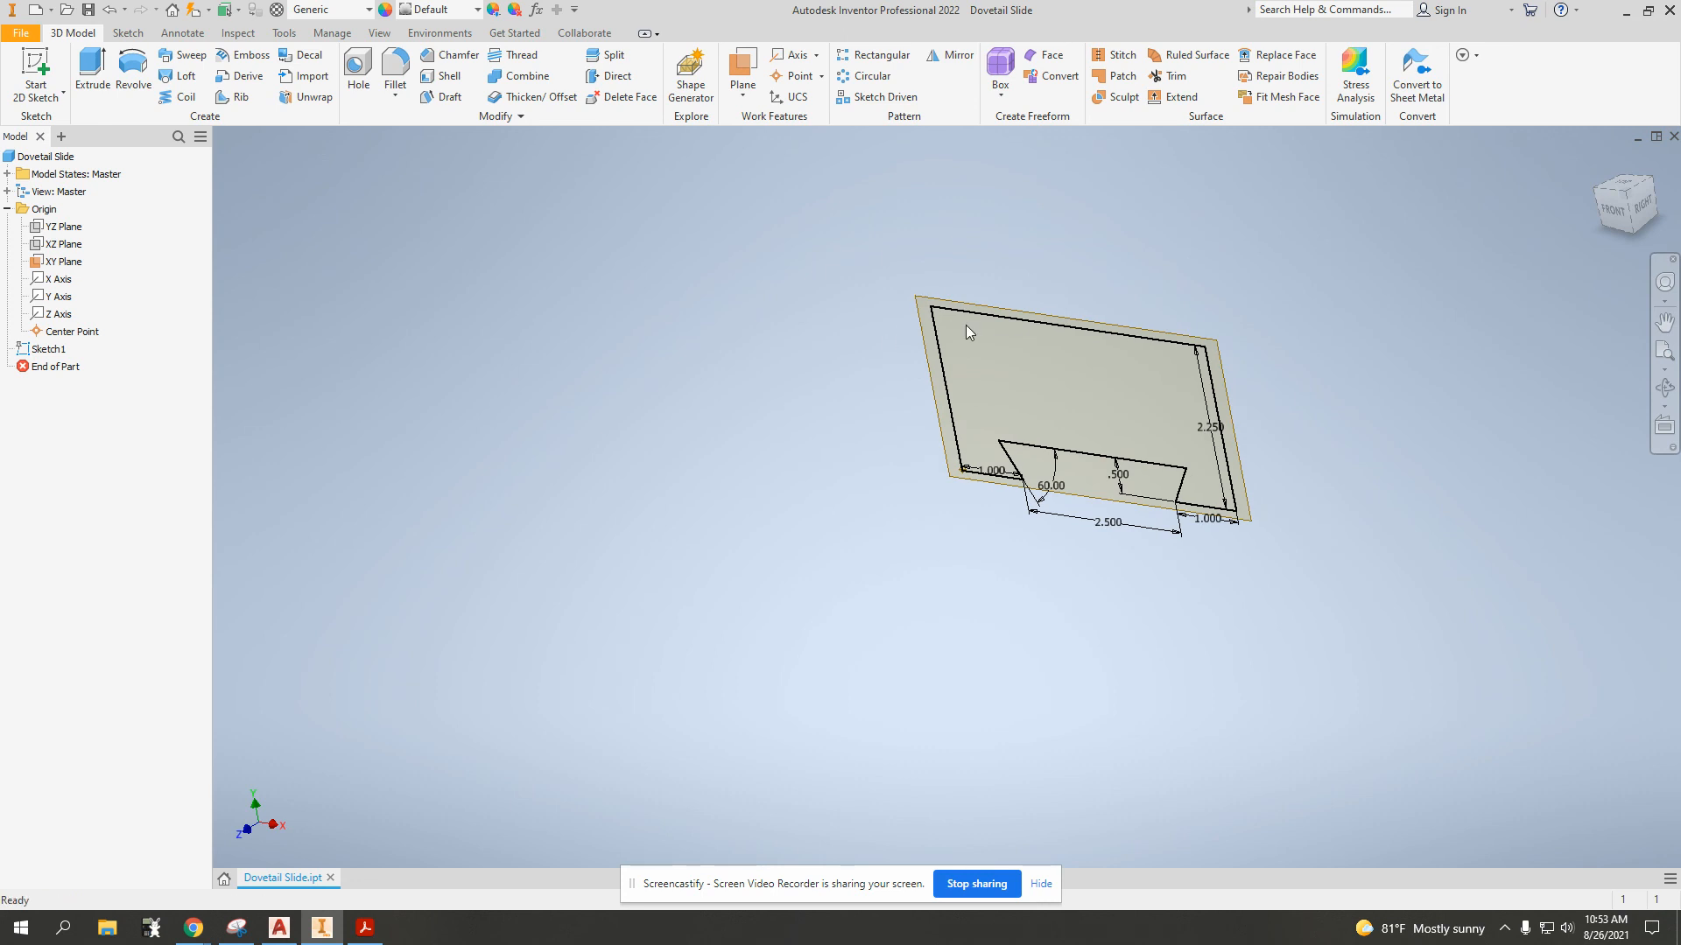
# Rename the profile sketch as Dovetail Base Sketch and deselect it
pyautogui.rightClick(61, 354)
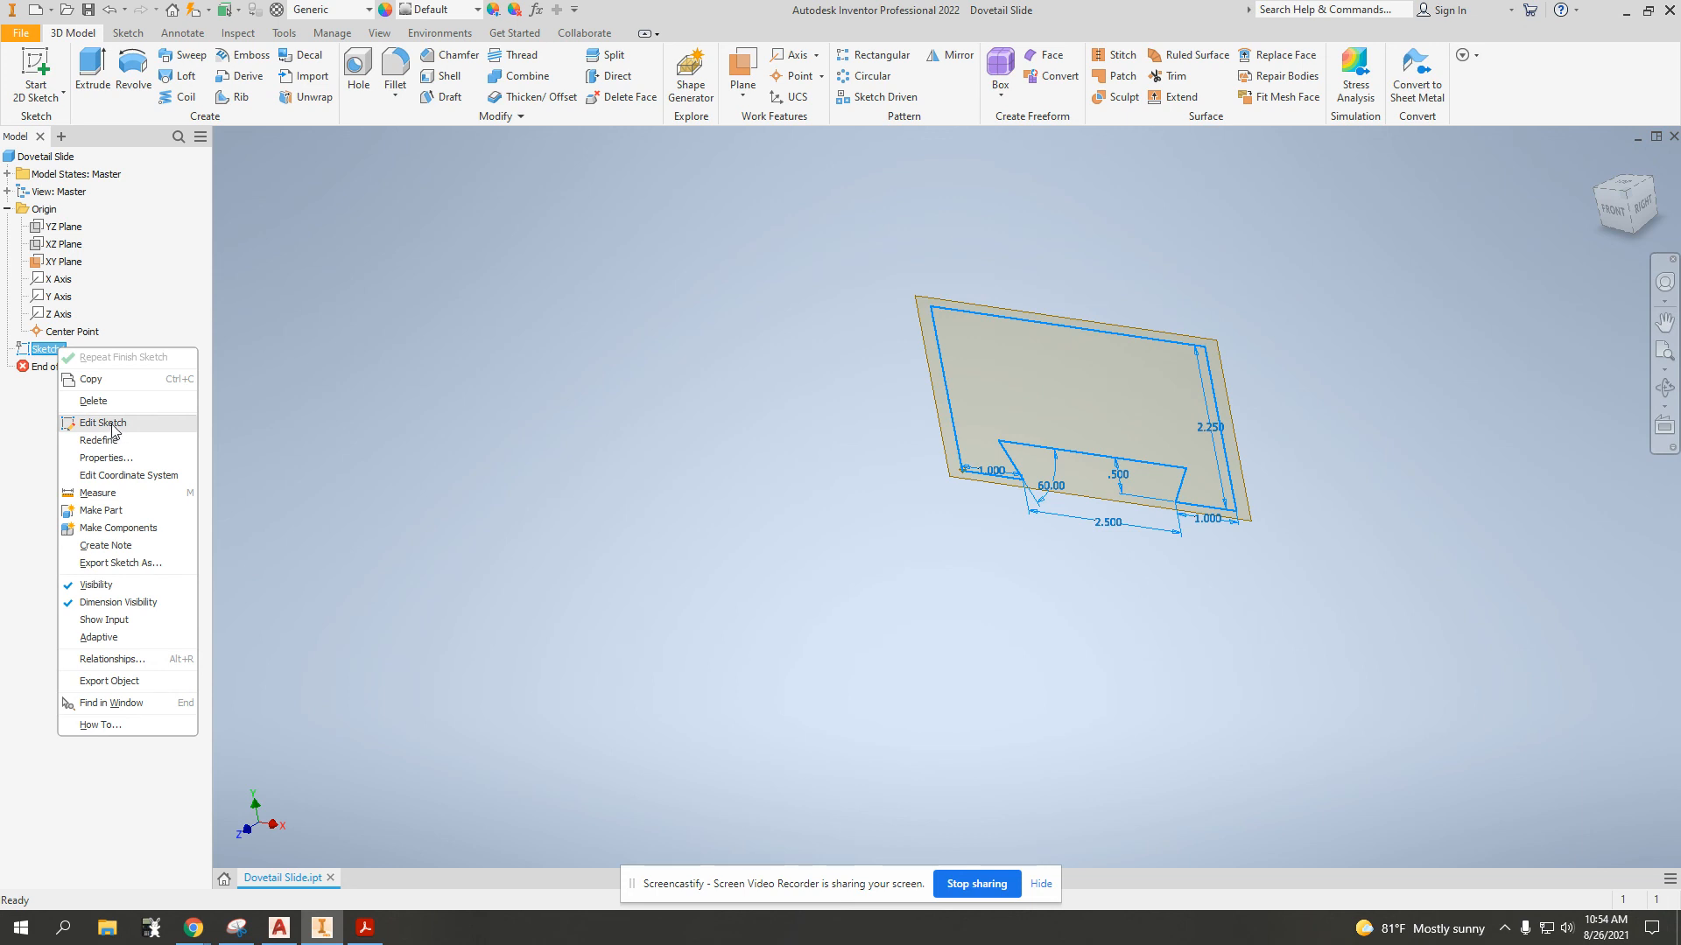
pyautogui.click(45, 353)
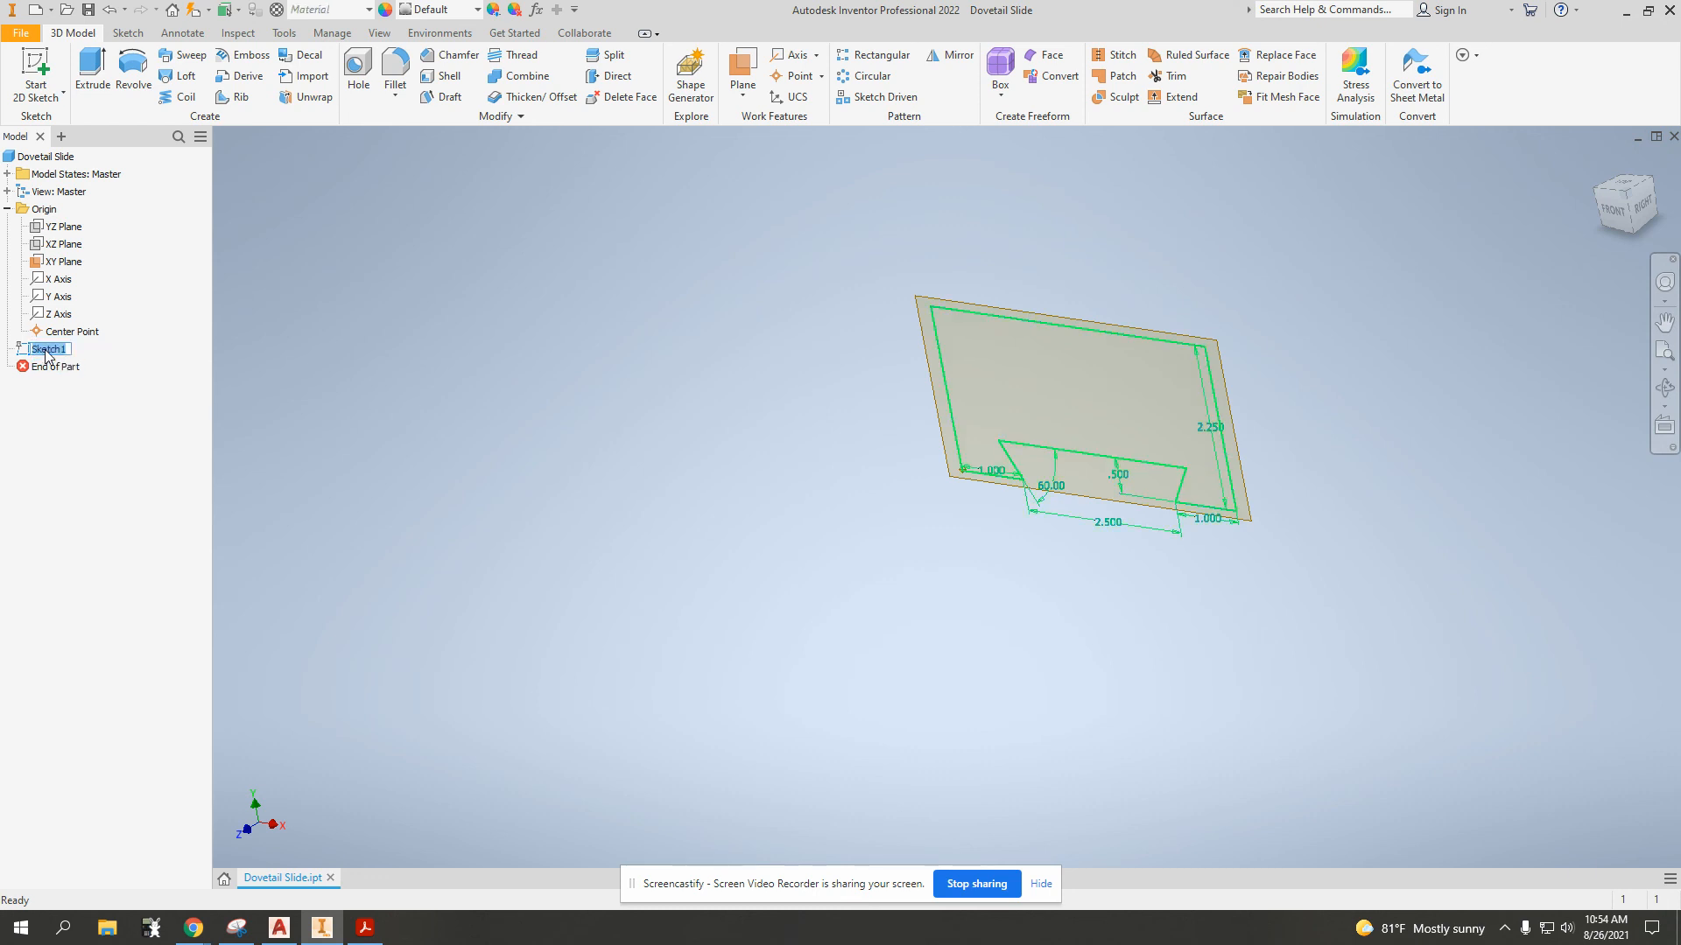
pyautogui.click(49, 352)
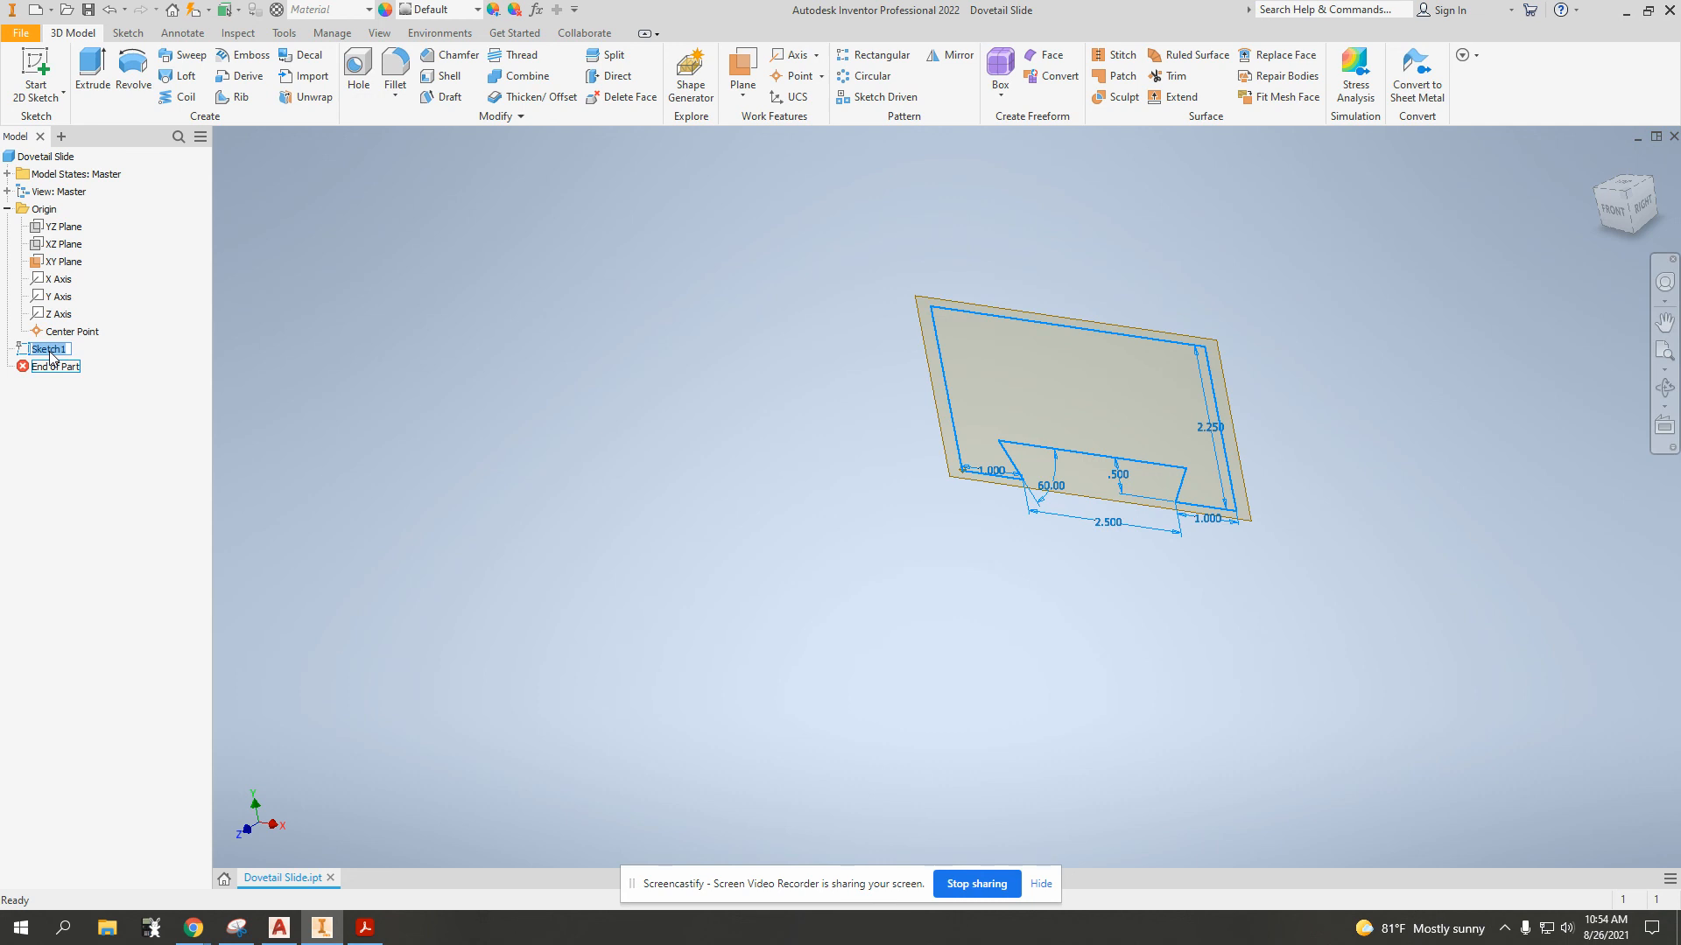
pyautogui.write('Dovetail Base Sketch')
pyautogui.press('BackSpace')
pyautogui.write('=')
pyautogui.press('BackSpace')
pyautogui.press('BackSpace')
pyautogui.write('h')
pyautogui.press('BackSpace')
pyautogui.press('BackSpace')
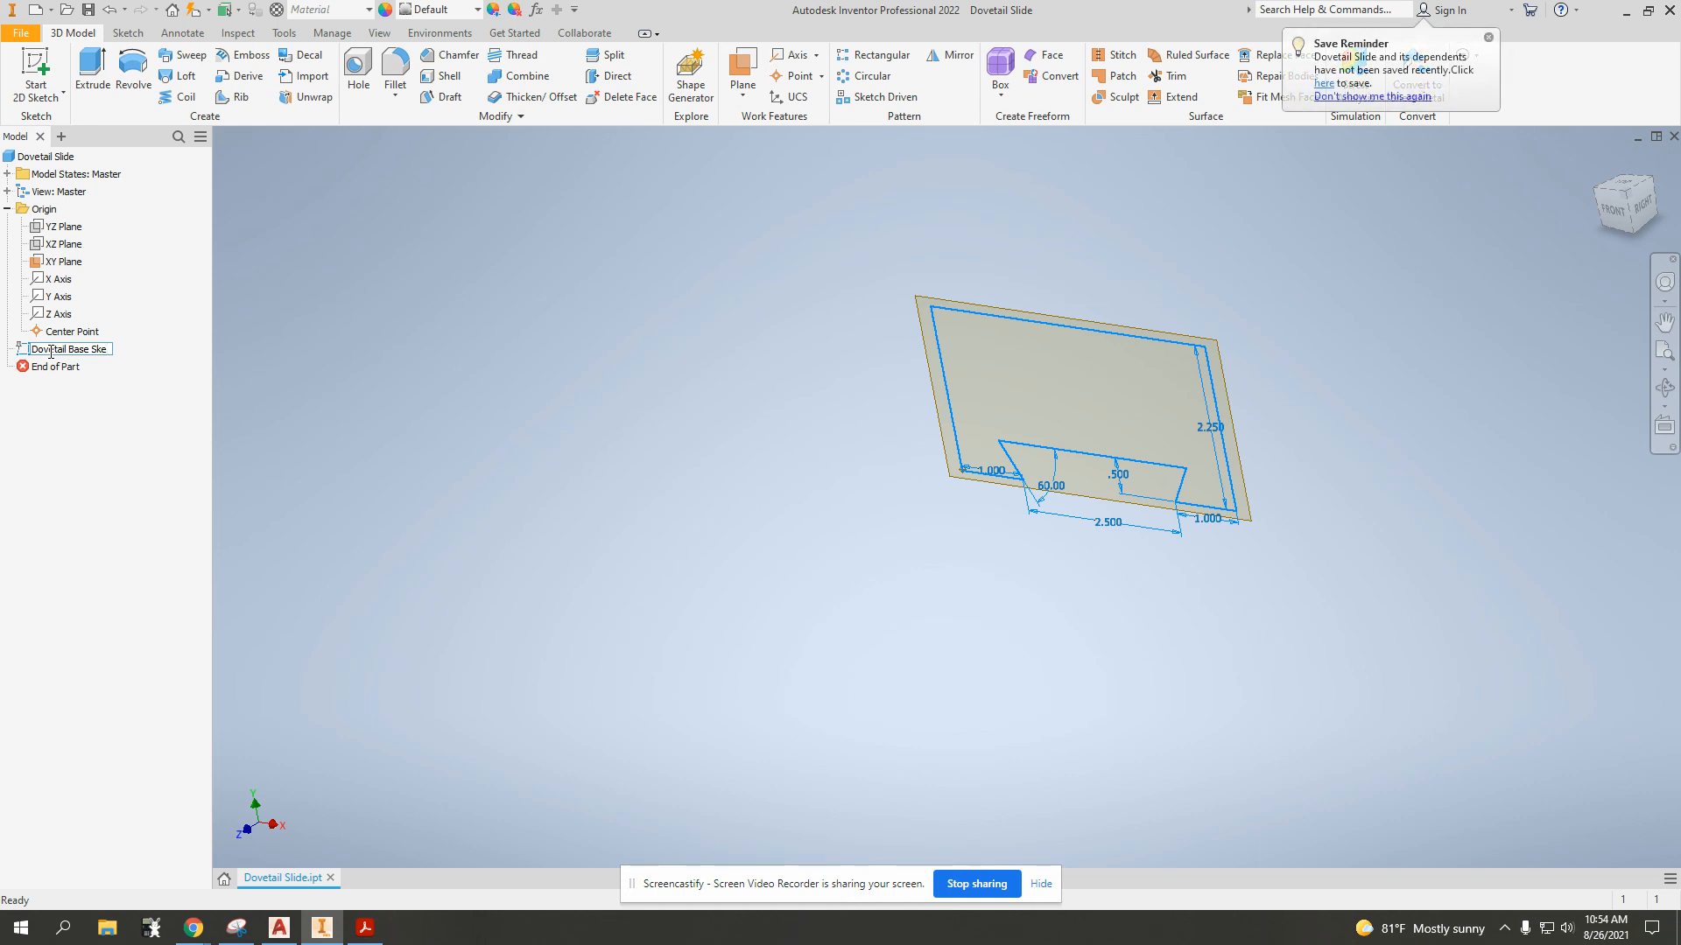
pyautogui.press('BackSpace')
pyautogui.write('etch')
pyautogui.press('Return')
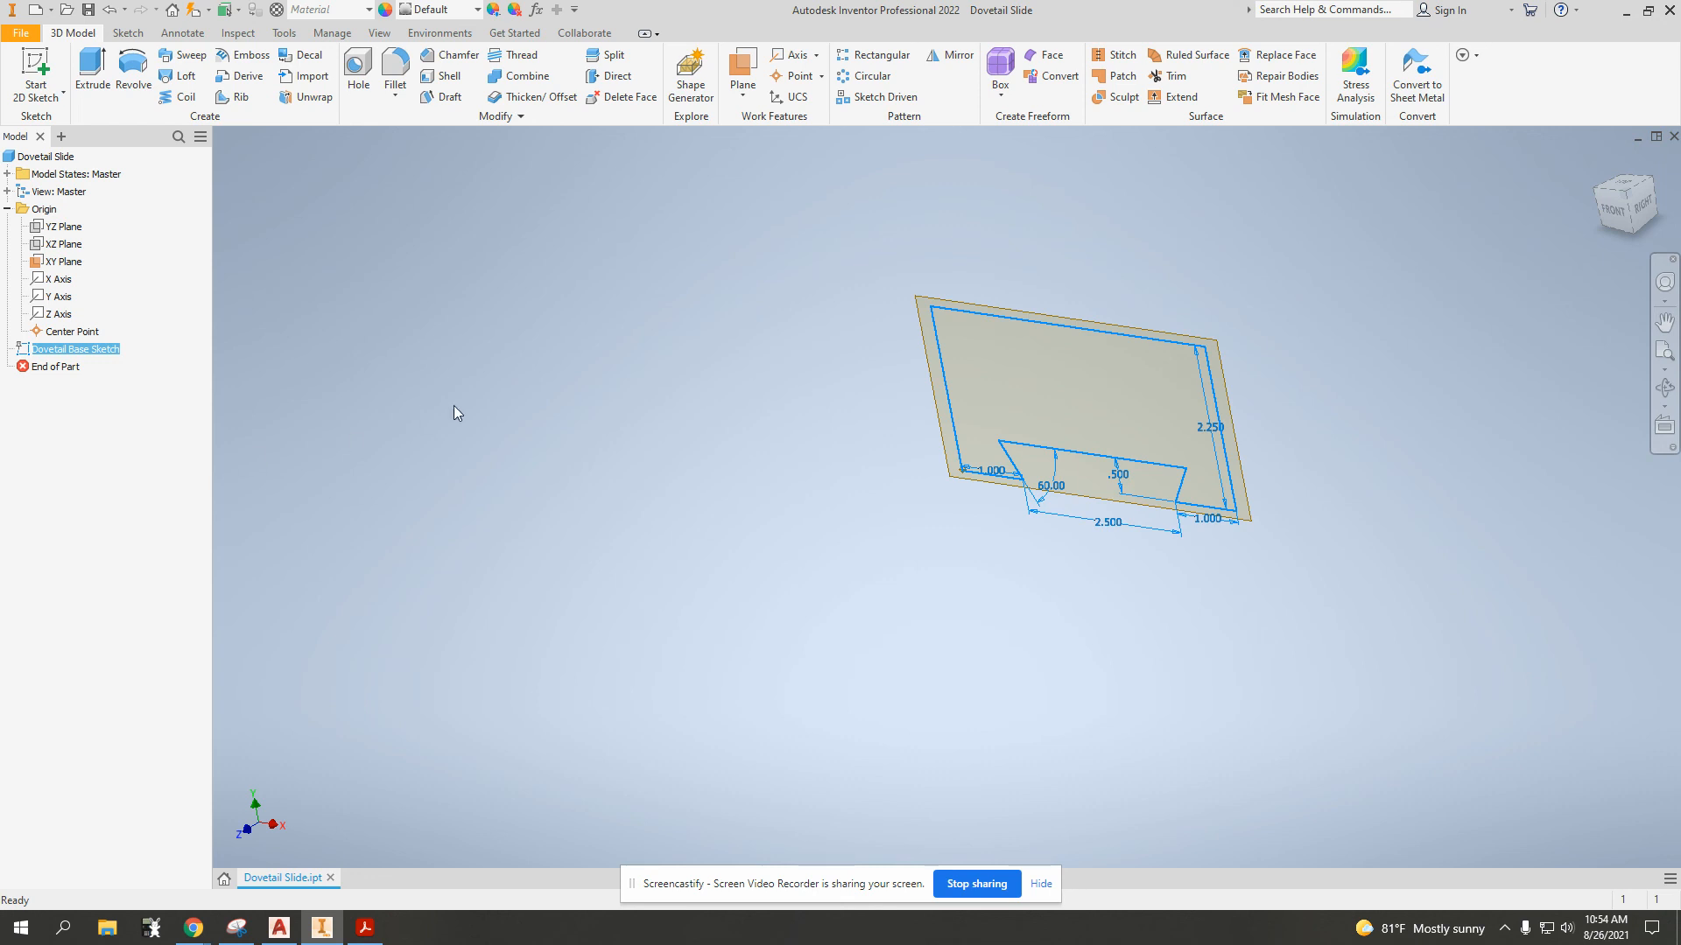
pyautogui.click(445, 447)
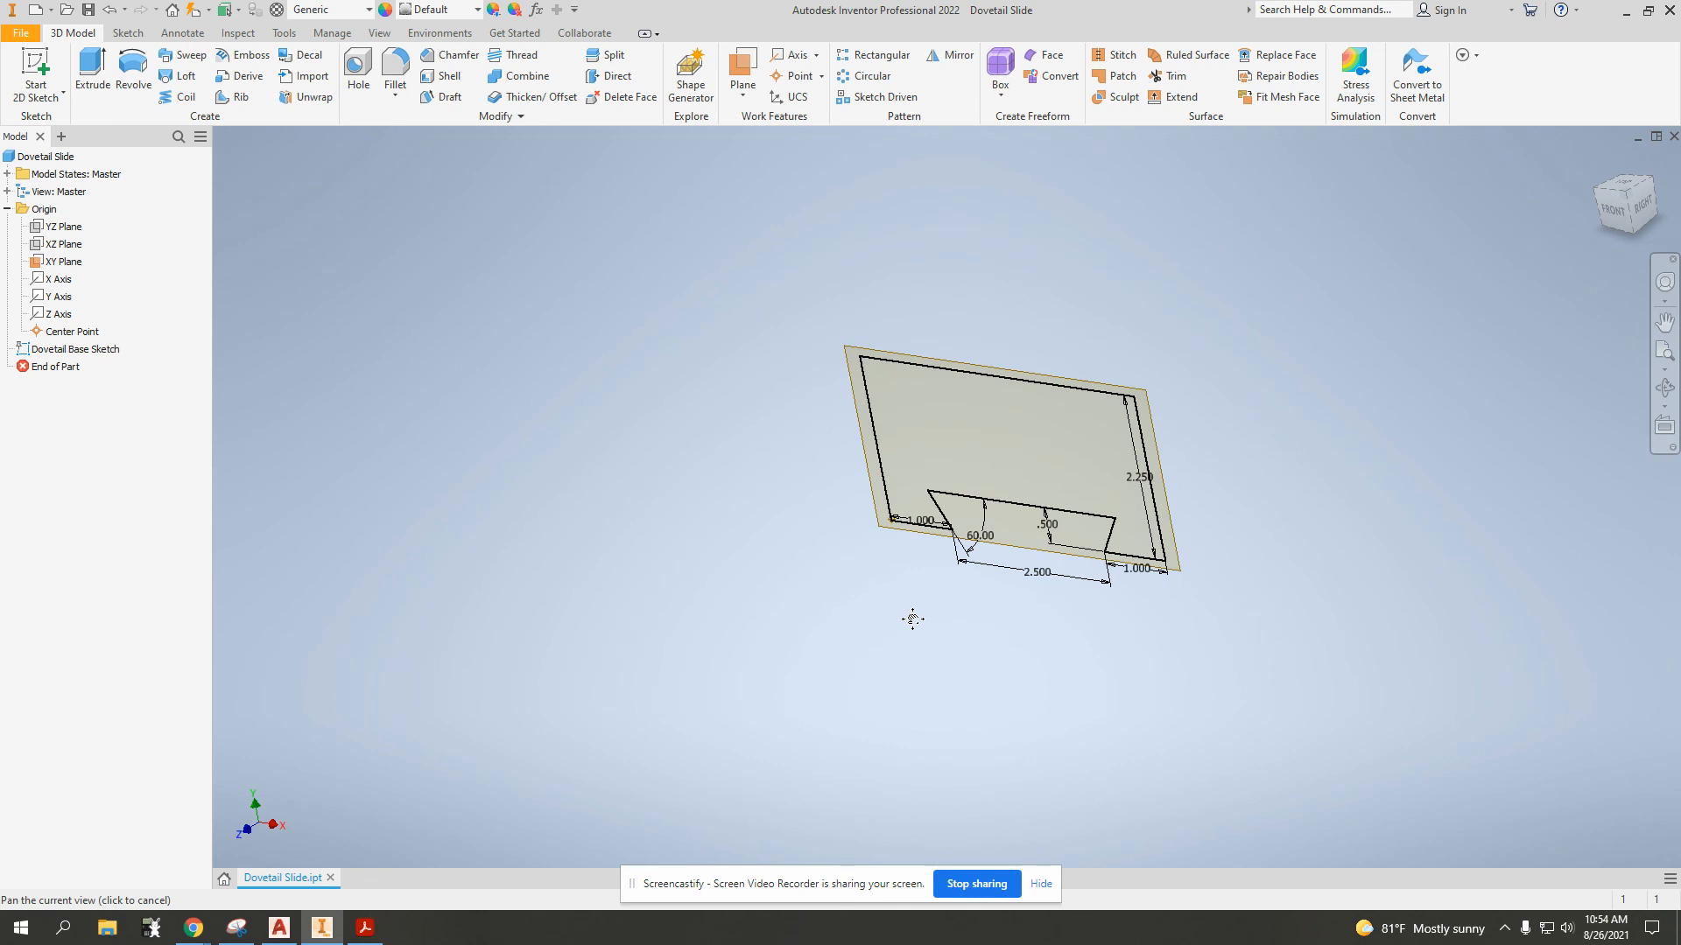
pyautogui.press('Escape')
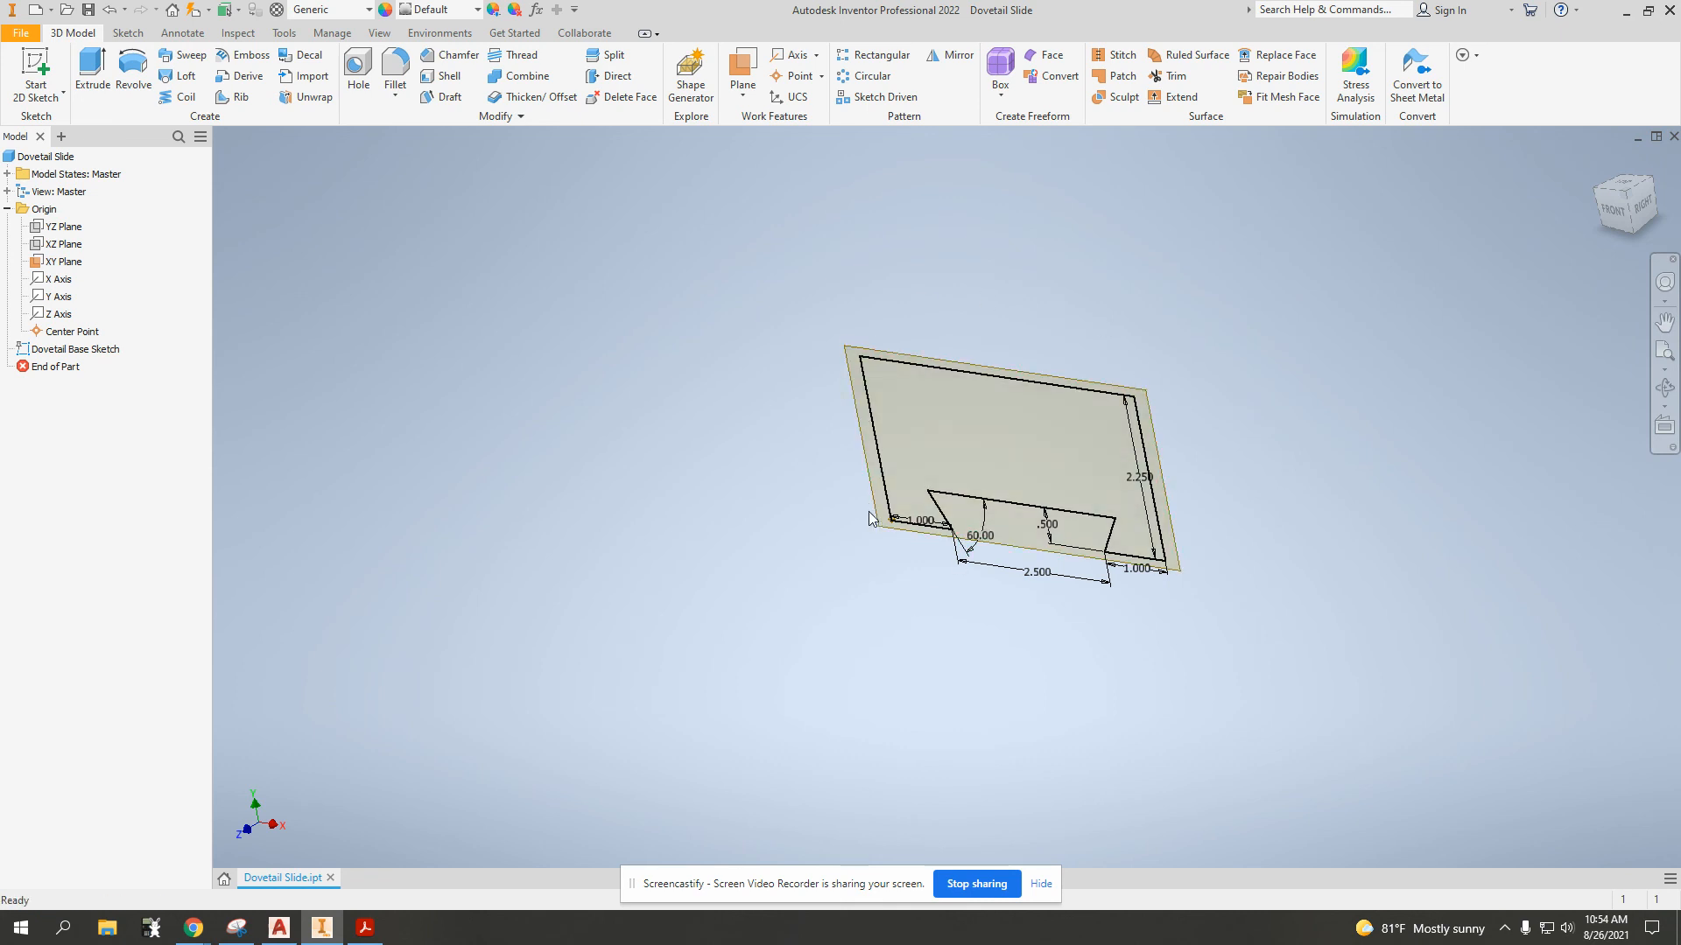